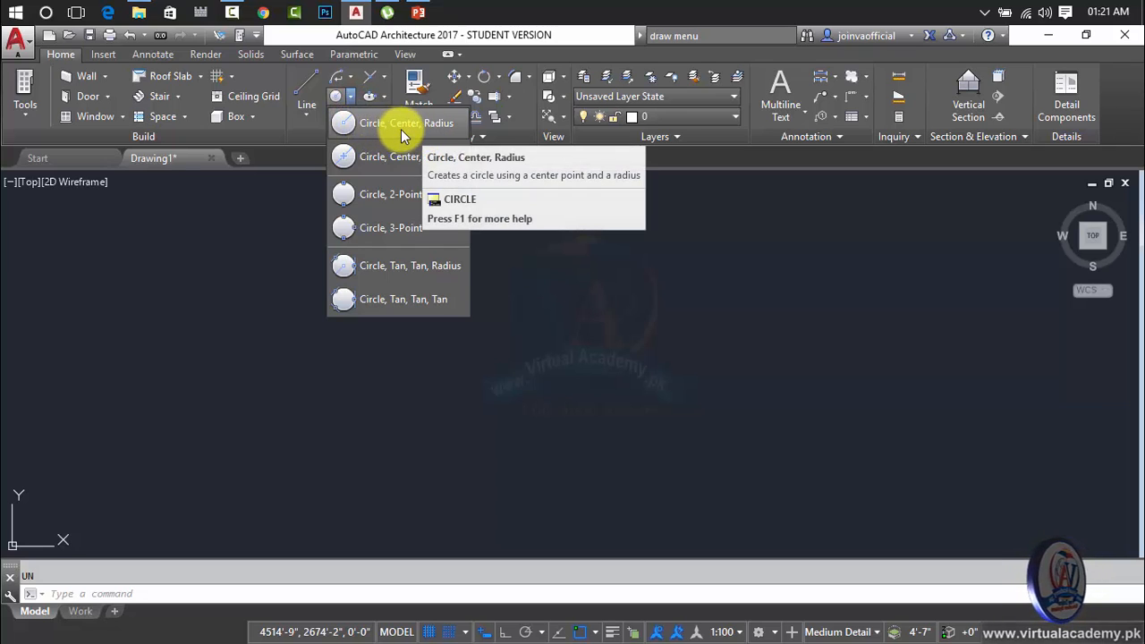
# Draw a circle by center and radius in the middle of the empty drawing, with a radius of 50.
pyautogui.click(414, 129)
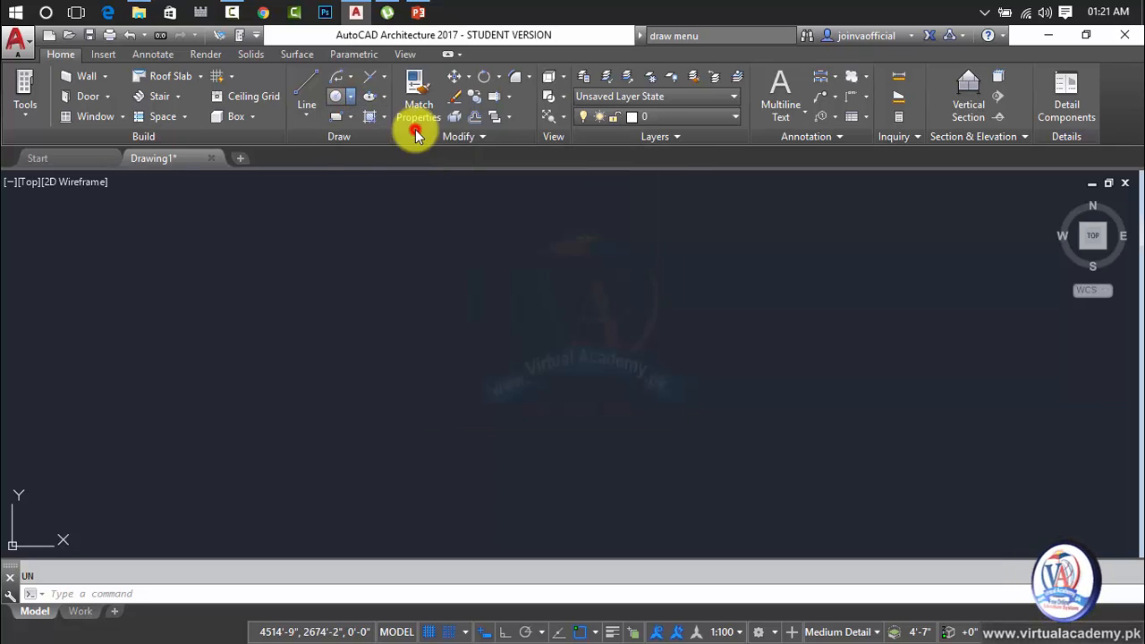
pyautogui.click(457, 370)
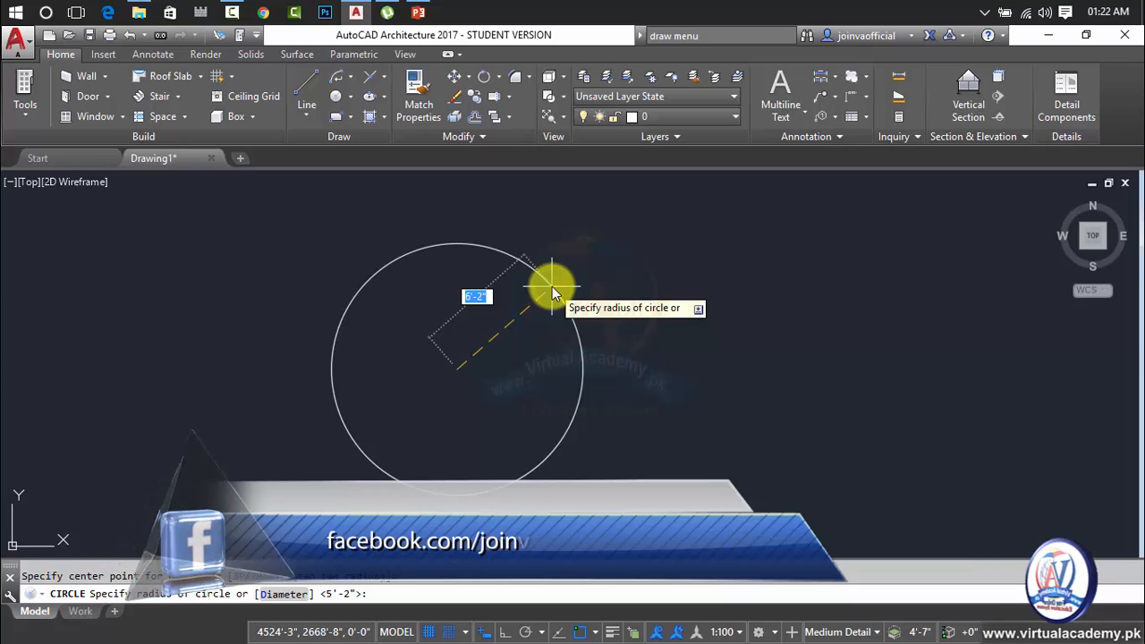
pyautogui.write('50')
pyautogui.press('Return')
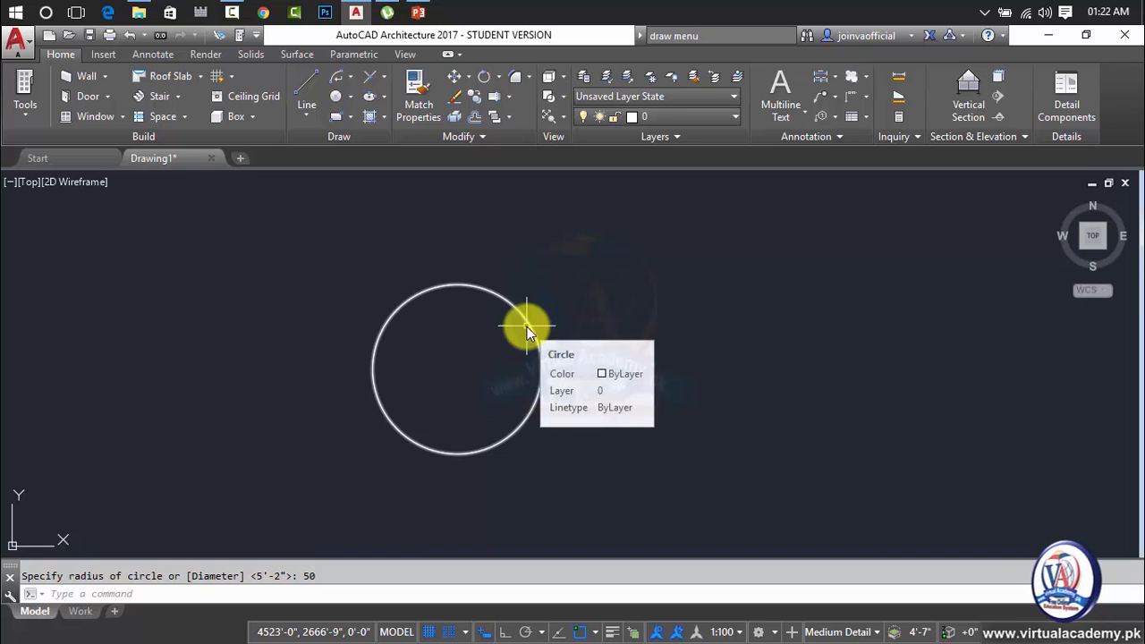
pyautogui.click(527, 326)
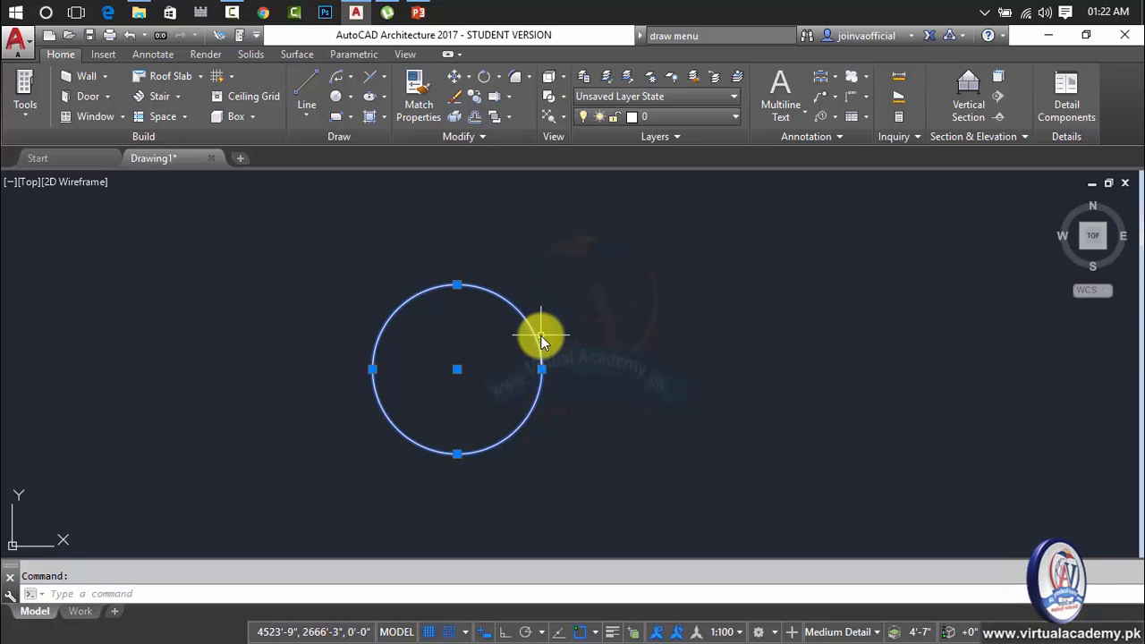
pyautogui.press('Escape')
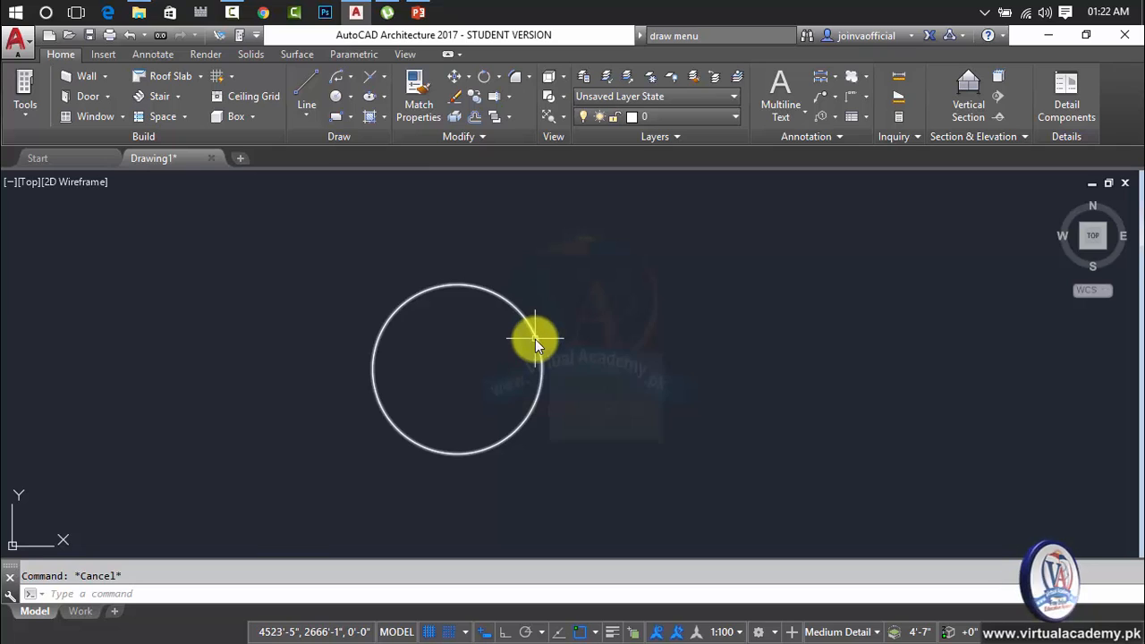
# Draw a second circle concentric with the first one, using the Diameter option with a value of 50.
pyautogui.write('c')
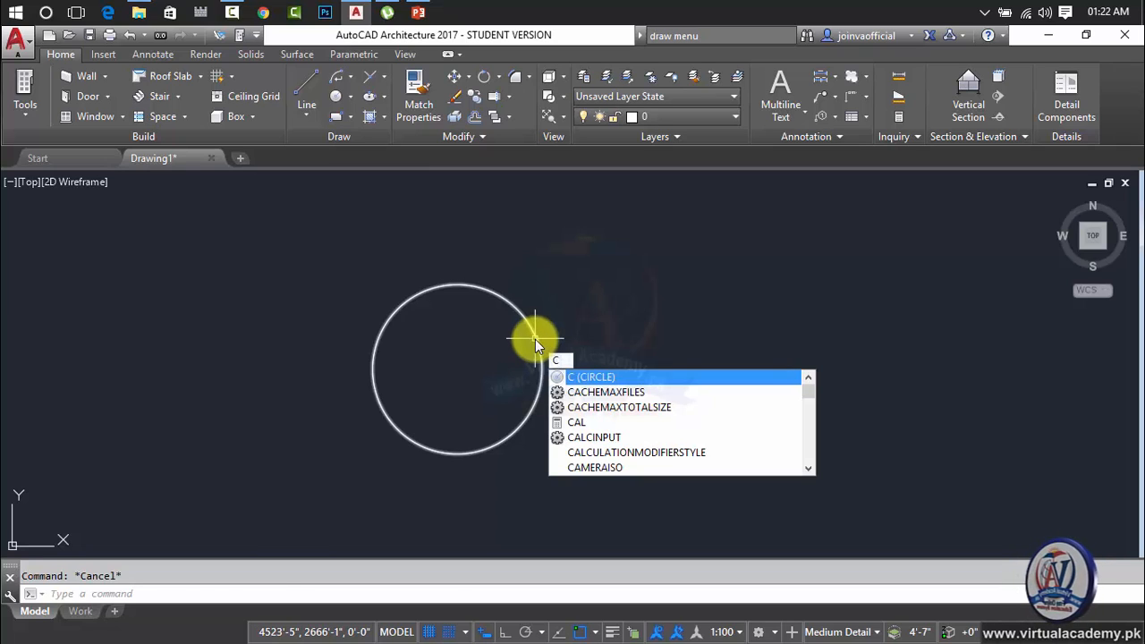
pyautogui.press('Return')
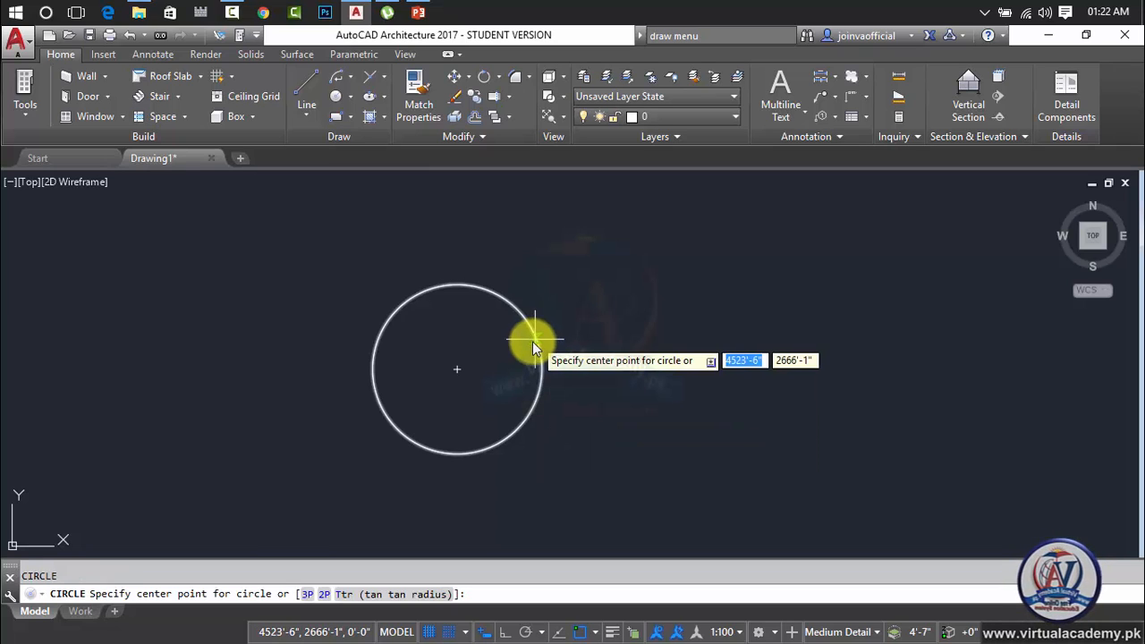
pyautogui.click(457, 369)
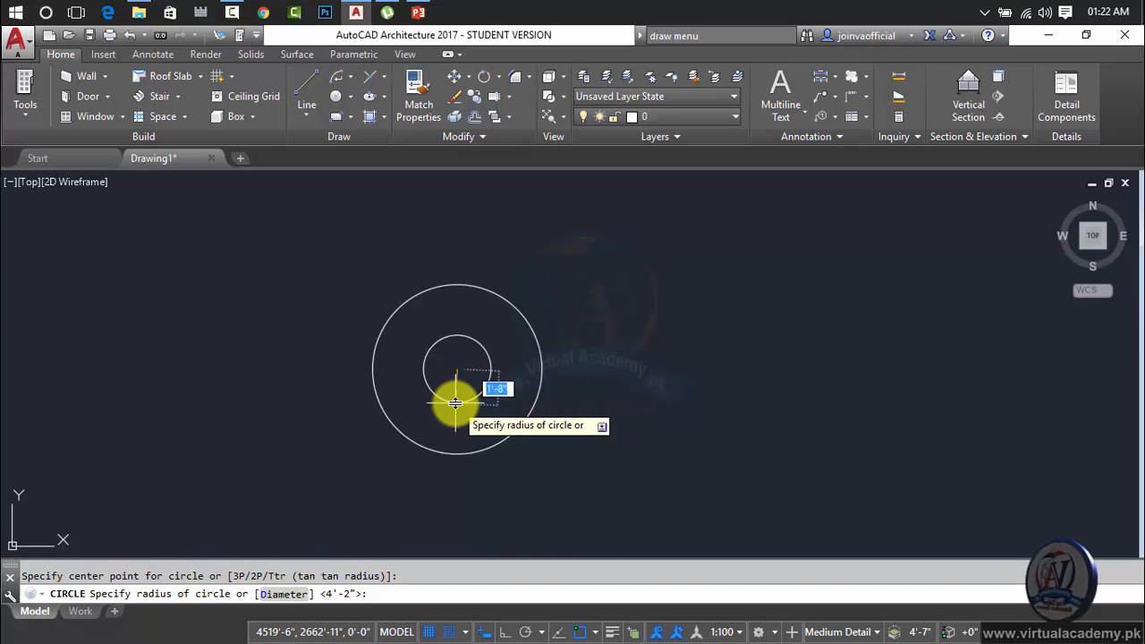
pyautogui.write('d')
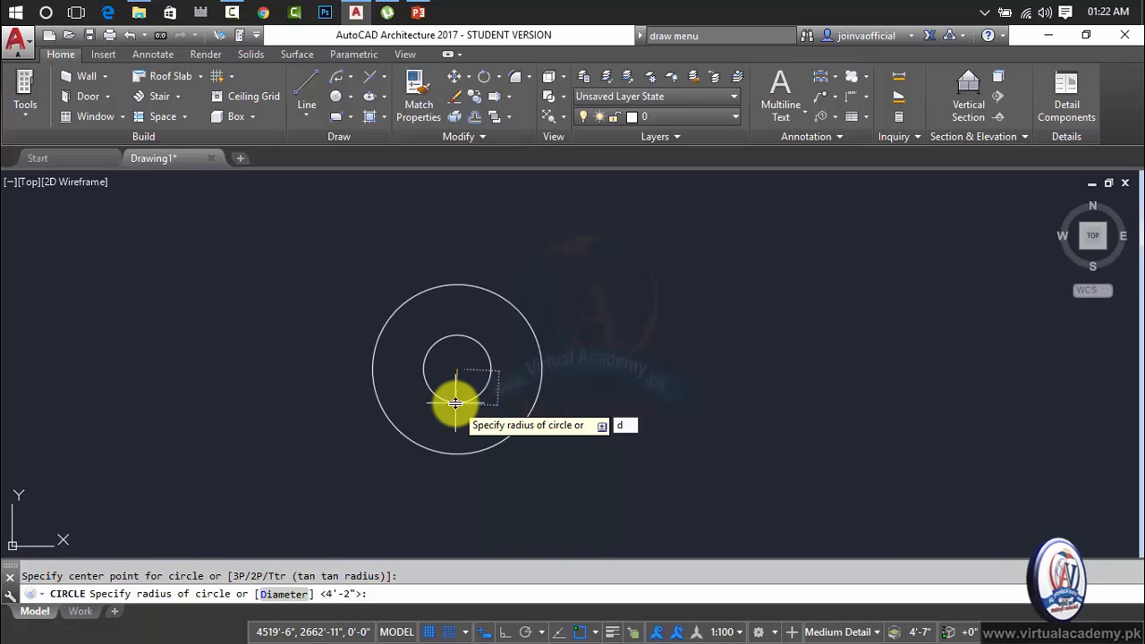
pyautogui.press('Return')
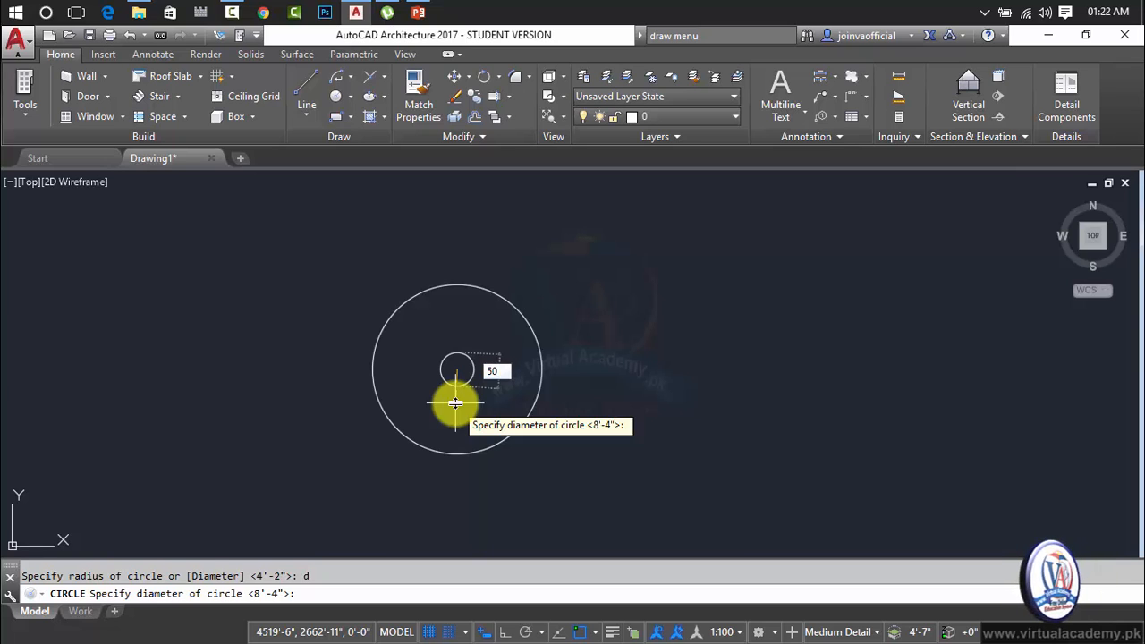
pyautogui.write('50')
pyautogui.press('Return')
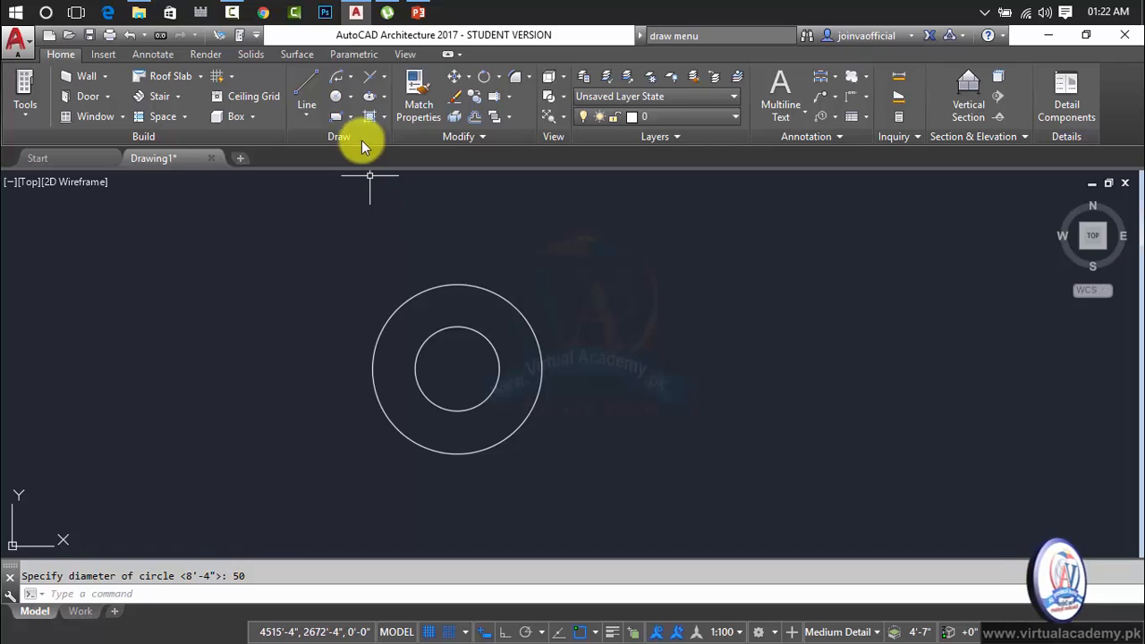
pyautogui.click(355, 96)
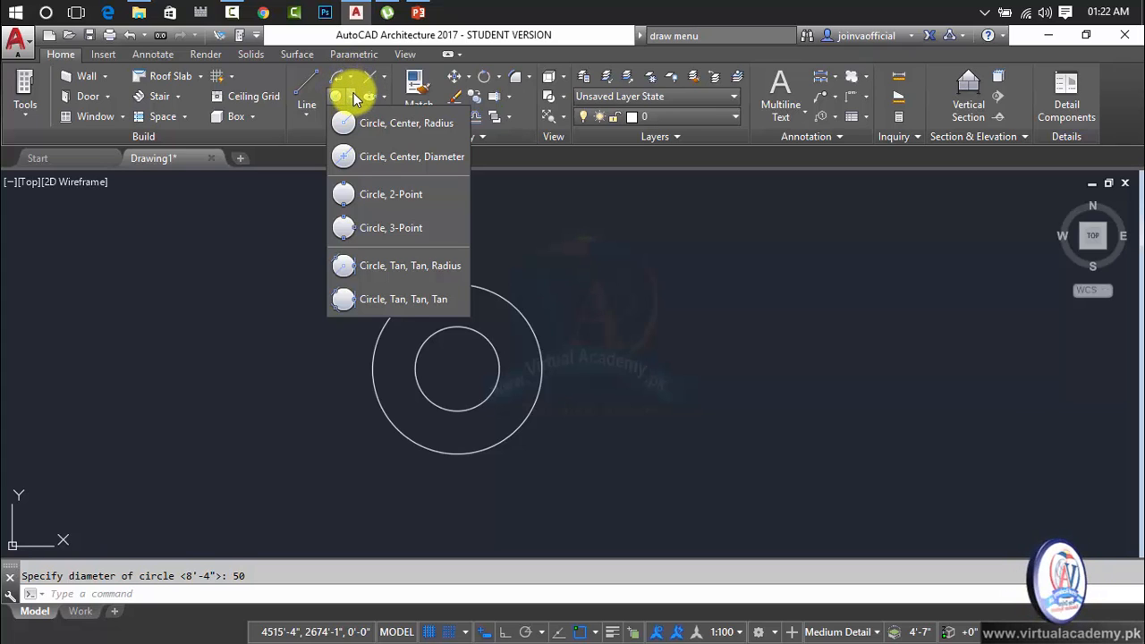
pyautogui.click(355, 100)
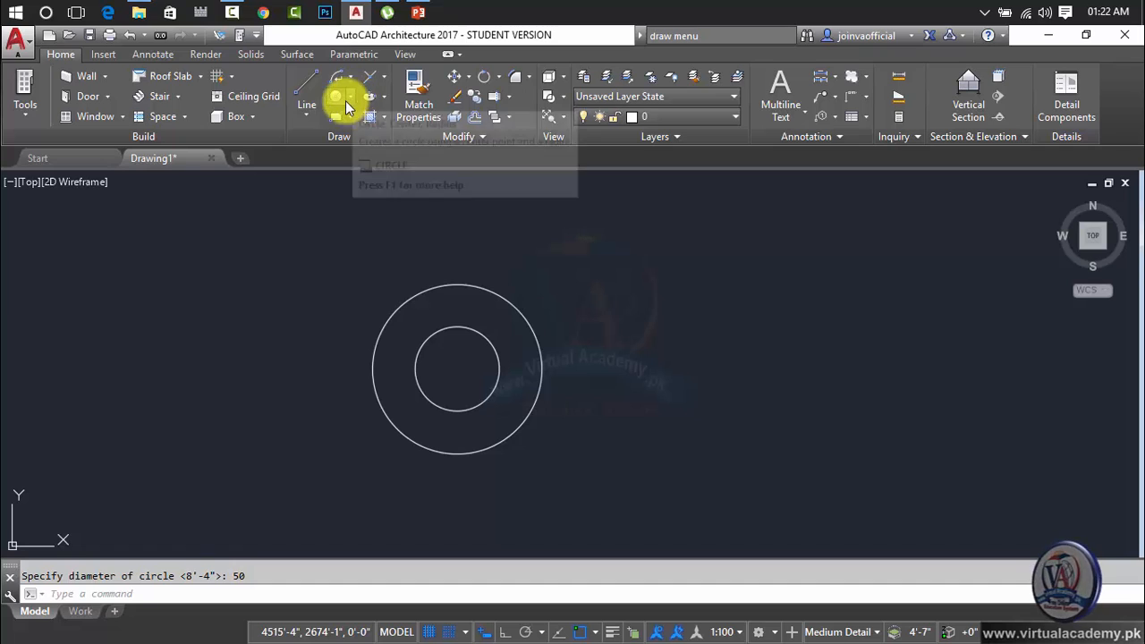
# Draw a polyline with one straight segment followed by three connected arc segments that wave across the circles.
pyautogui.click(307, 114)
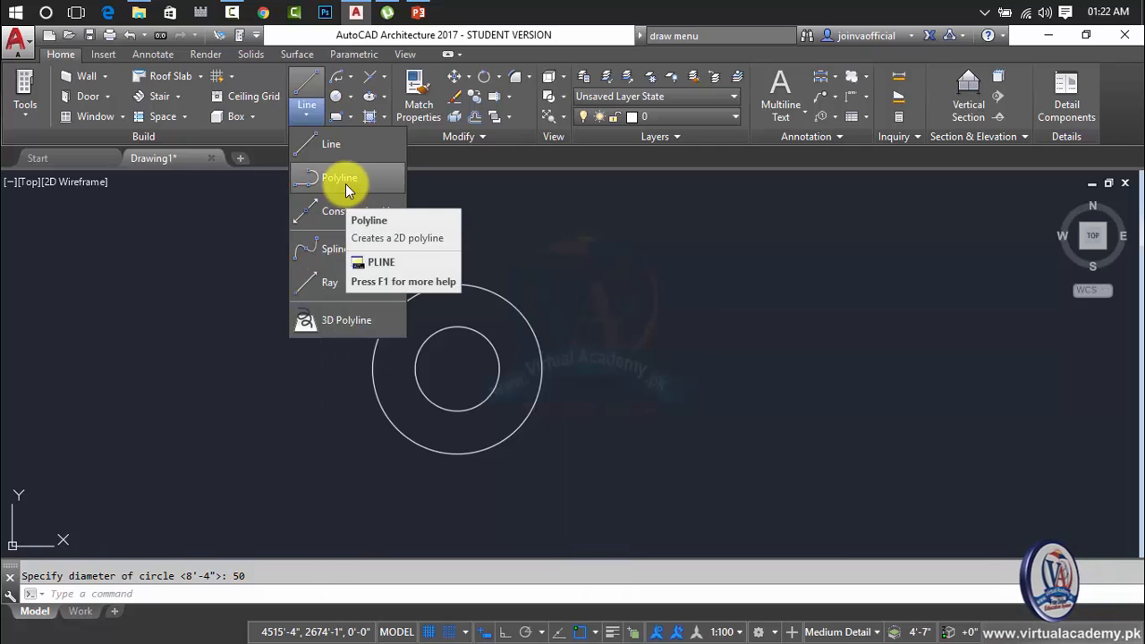
pyautogui.click(345, 183)
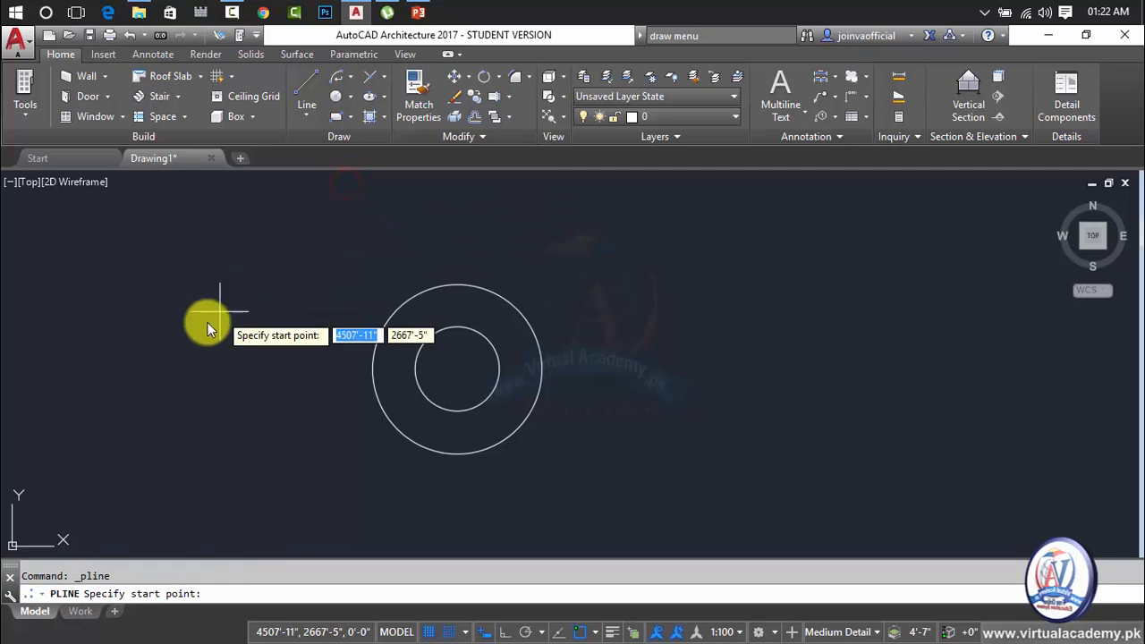
pyautogui.click(86, 363)
pyautogui.click(201, 261)
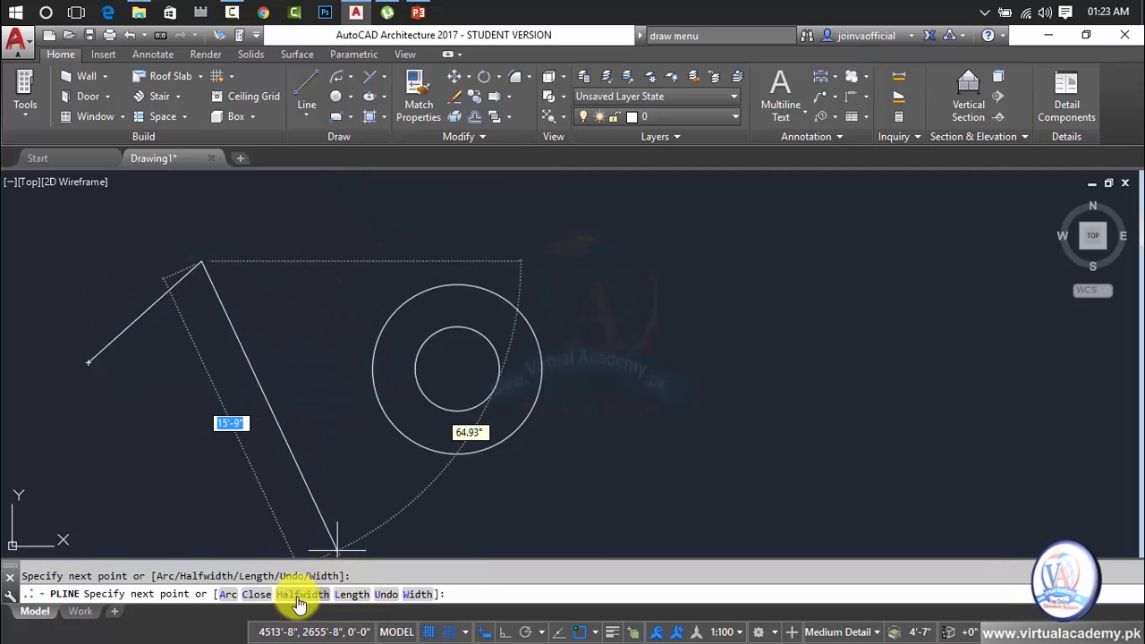
pyautogui.click(228, 595)
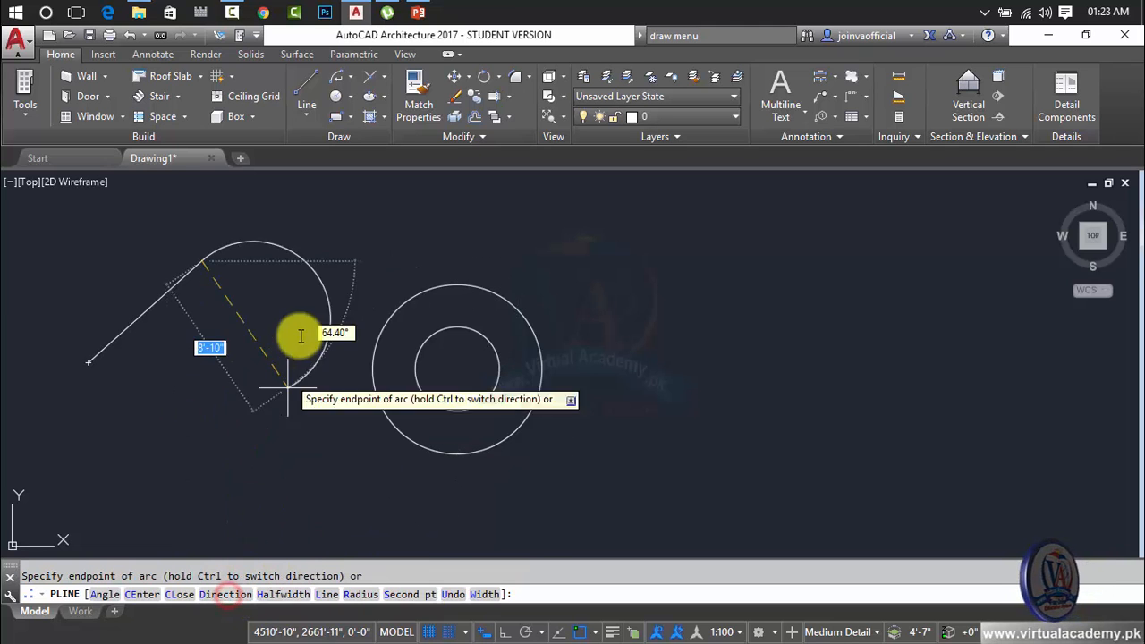
pyautogui.click(345, 286)
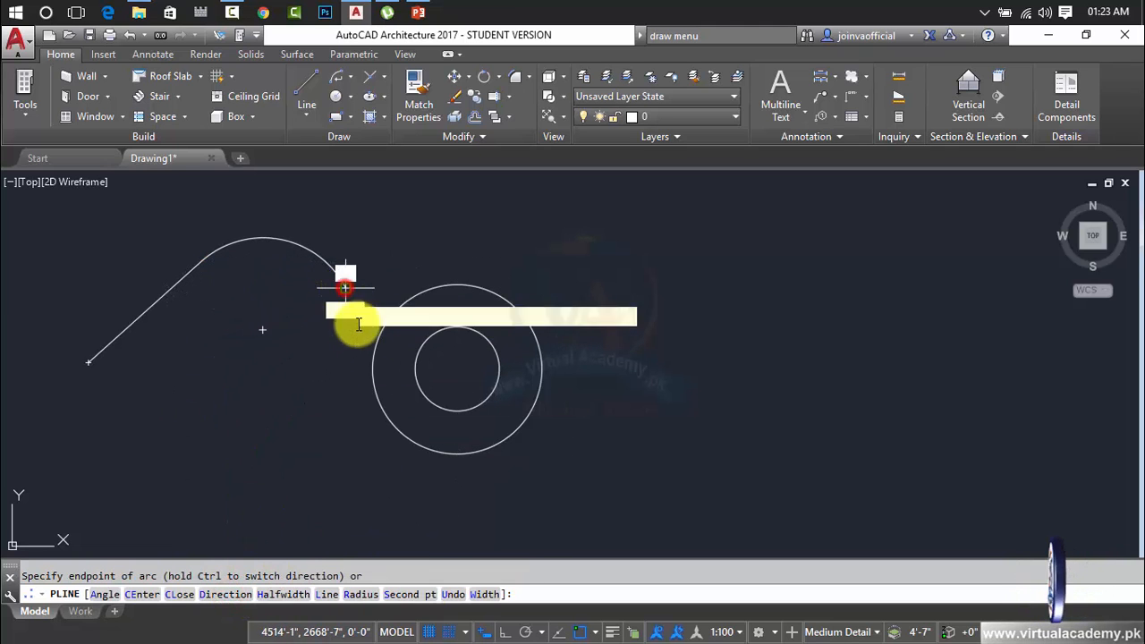
pyautogui.click(573, 264)
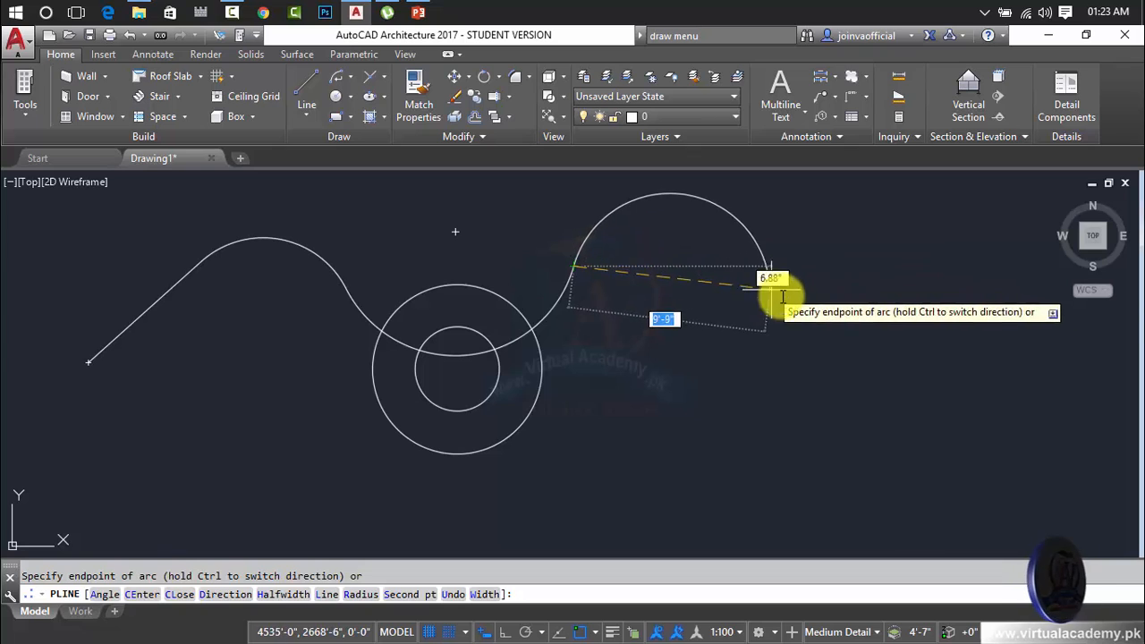
pyautogui.click(786, 296)
pyautogui.press('Return')
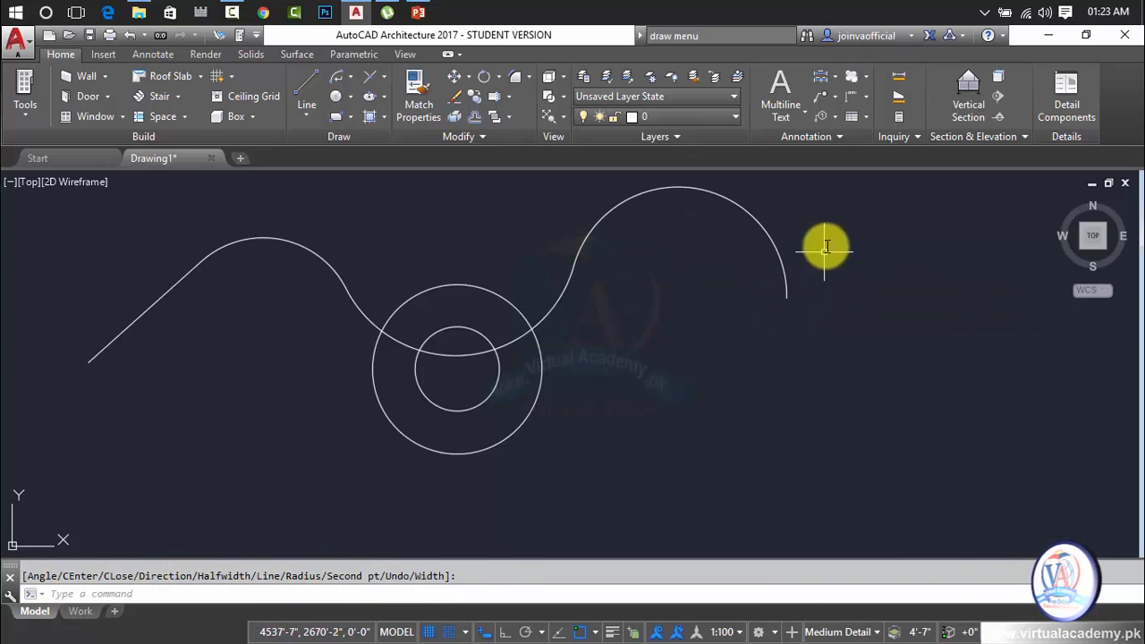
# Erase the wavy polyline, keeping the two concentric circles.
pyautogui.click(812, 233)
pyautogui.click(718, 237)
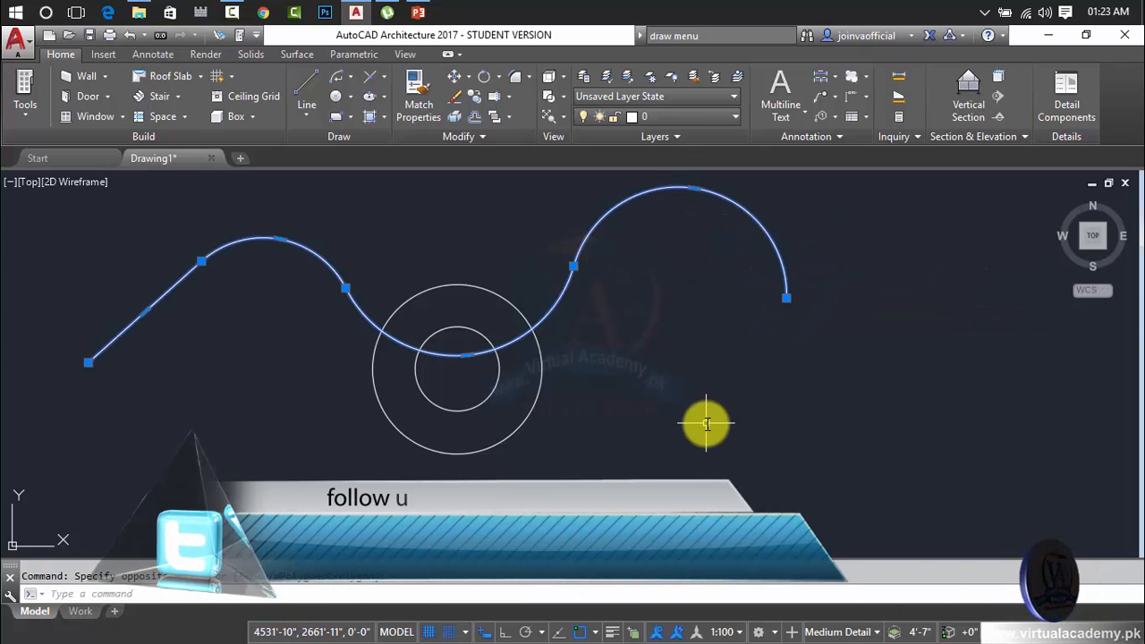
pyautogui.press('Delete')
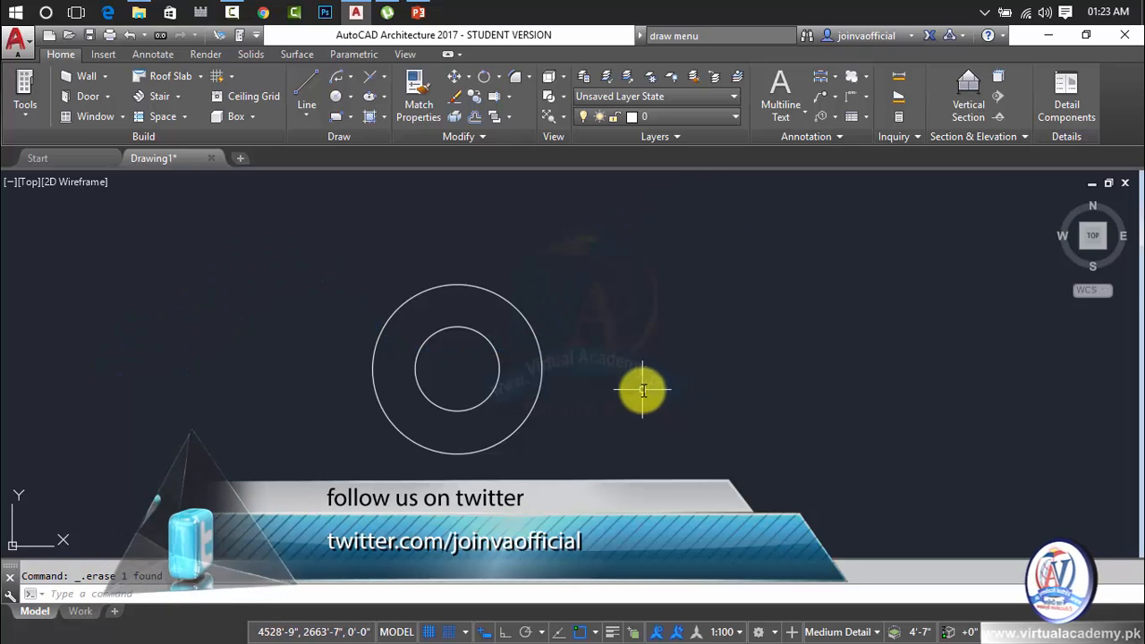
pyautogui.click(351, 81)
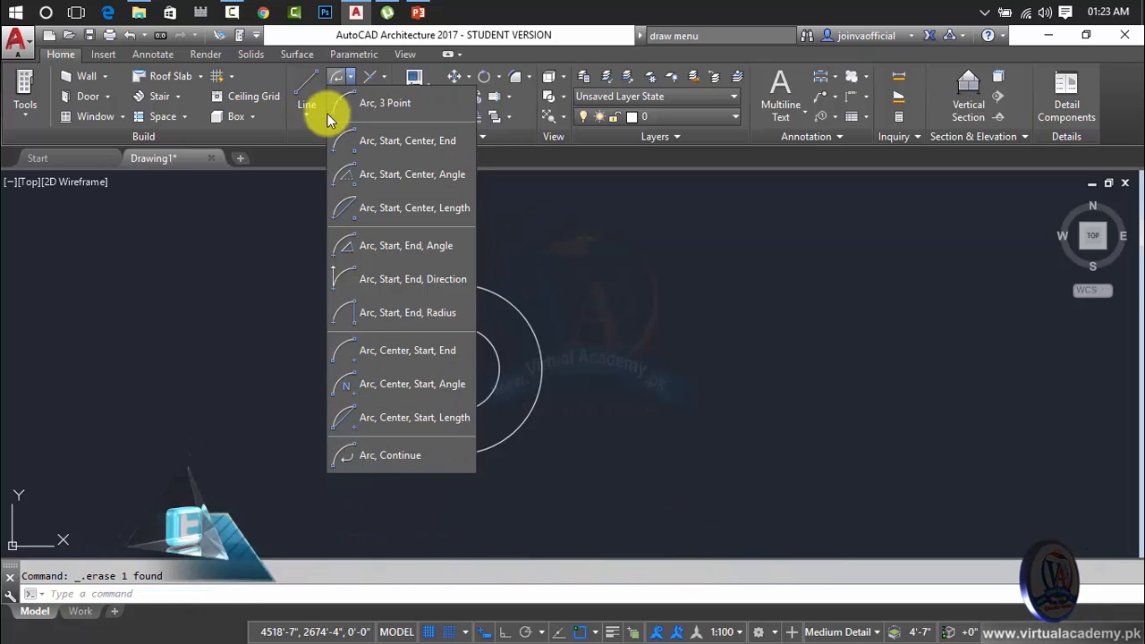
pyautogui.press('Escape')
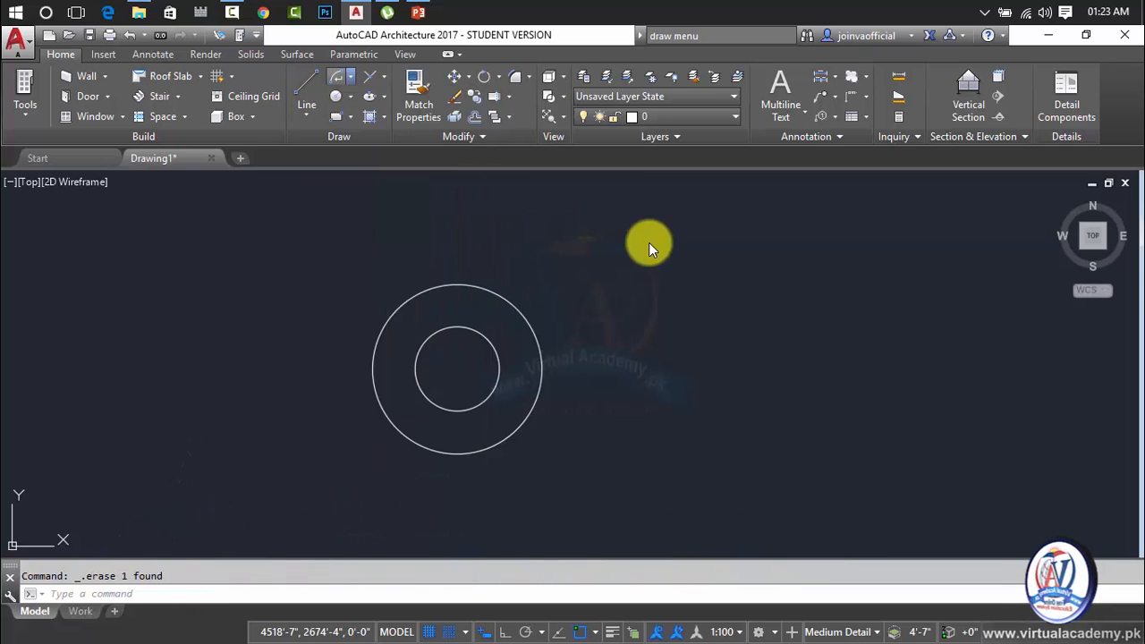
pyautogui.press('Escape')
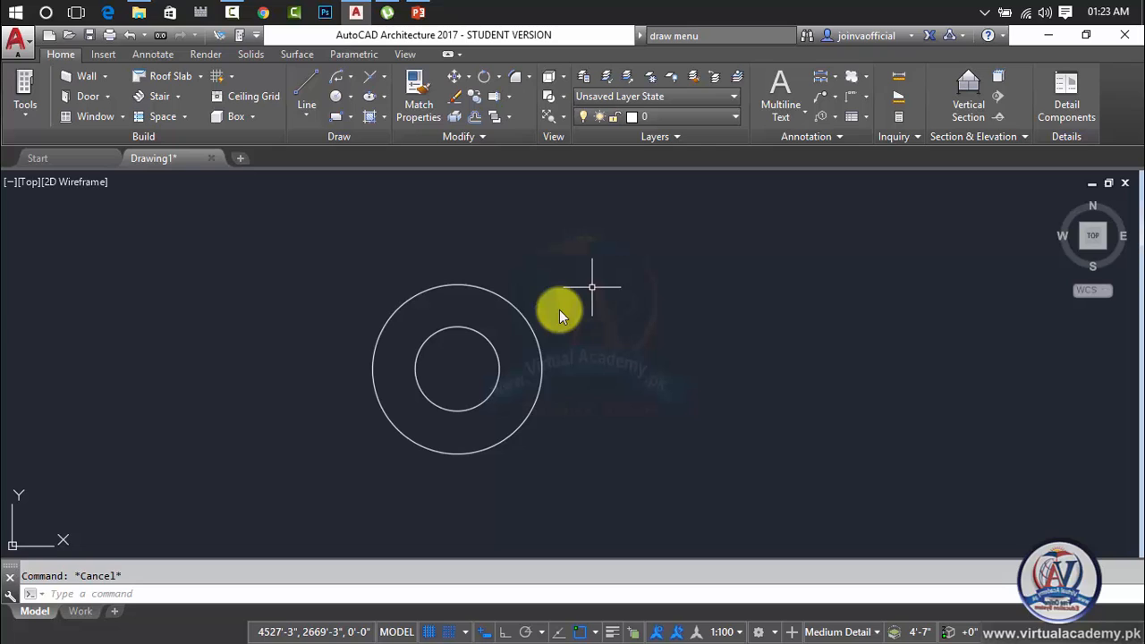
# Erase both concentric circles from the drawing.
pyautogui.click(490, 339)
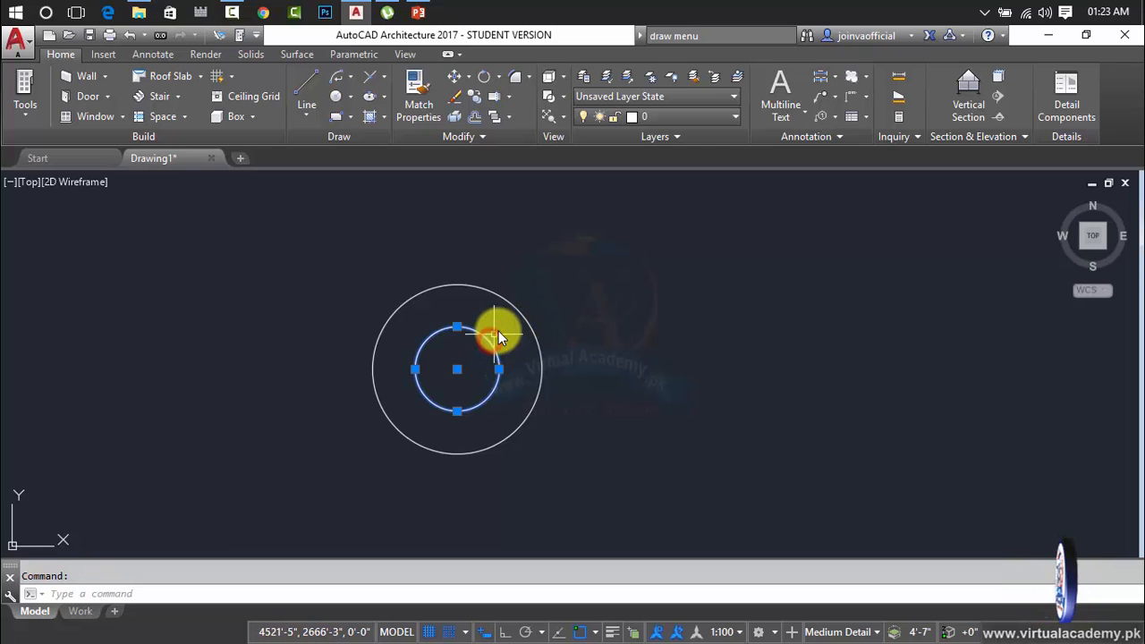
pyautogui.click(567, 299)
pyautogui.click(491, 376)
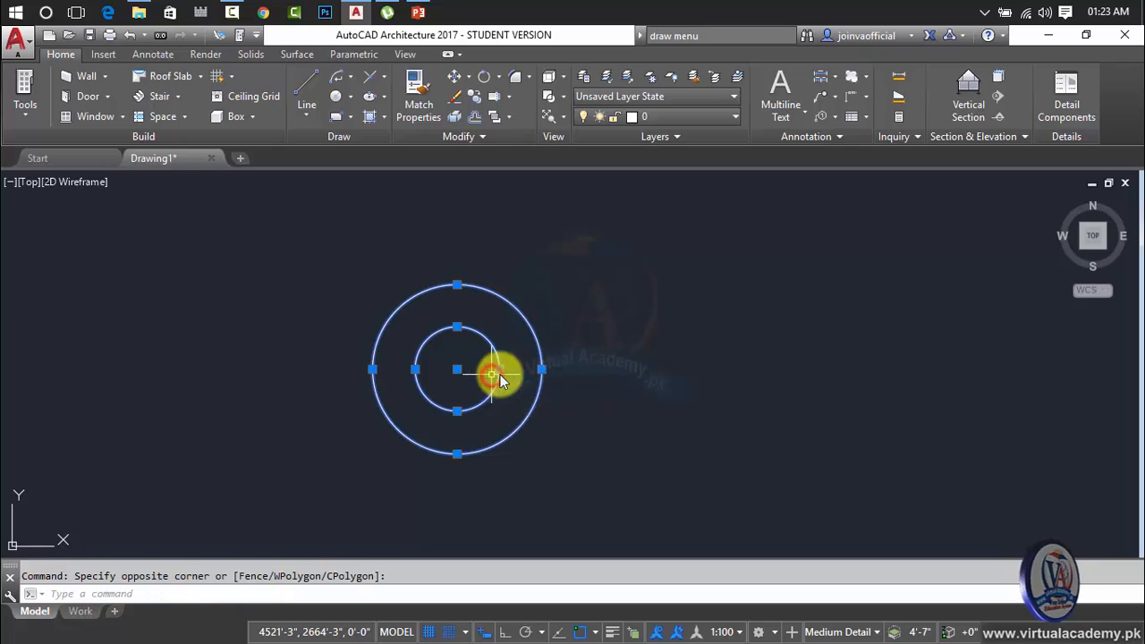
pyautogui.press('Delete')
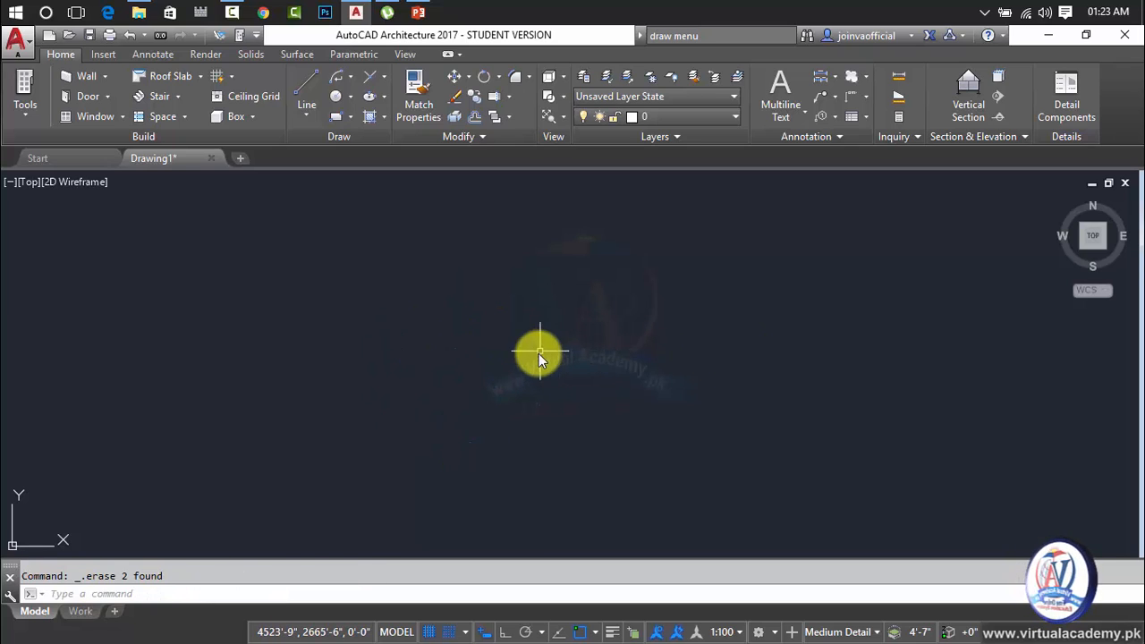
# Draw a circle by center point near the middle of the view, with a radius of 50 feet (50').
pyautogui.write('c')
pyautogui.press('Return')
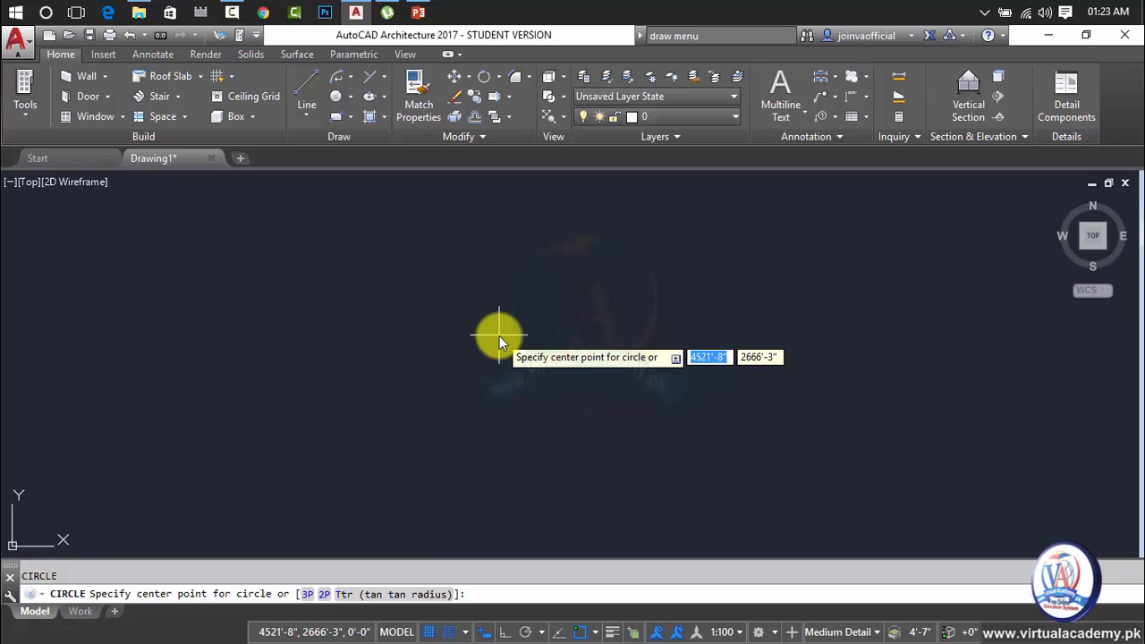
pyautogui.click(452, 332)
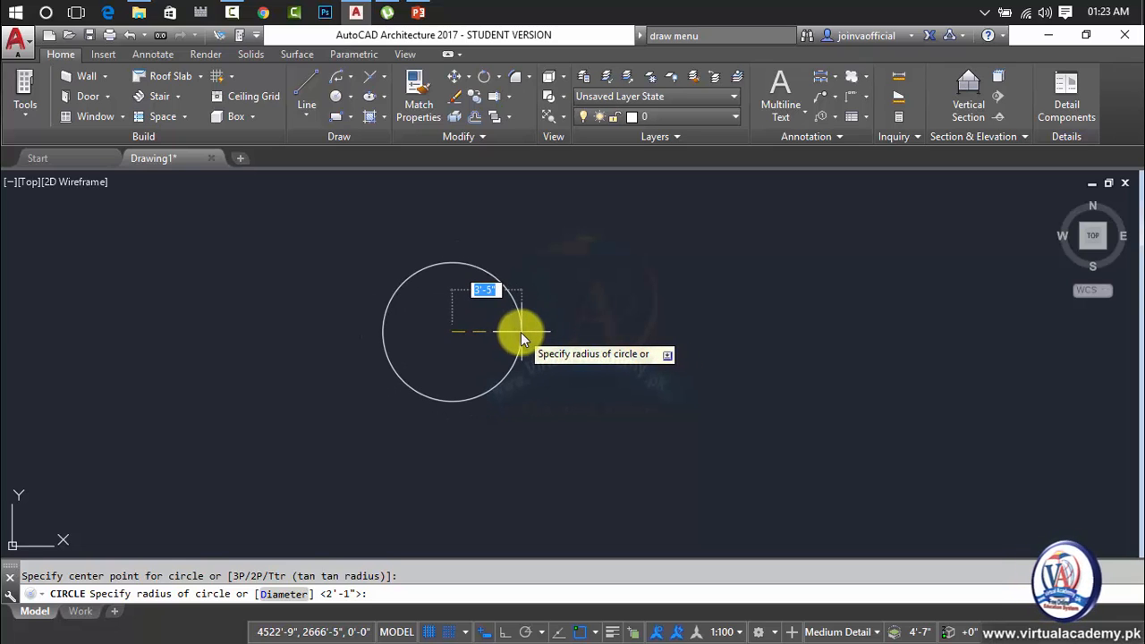
pyautogui.write('50')
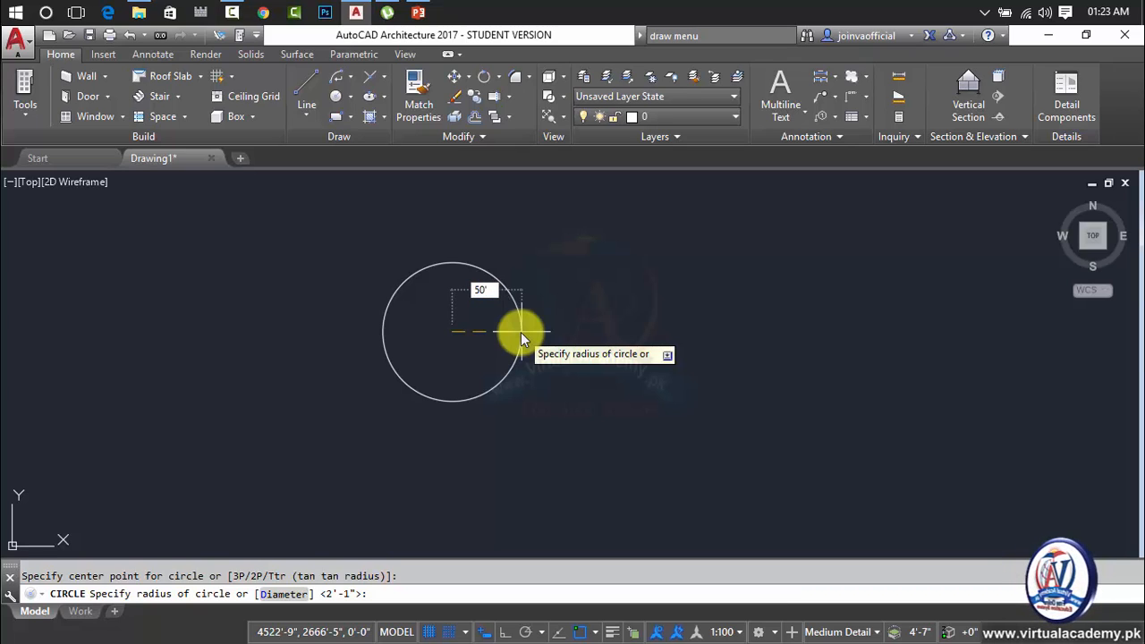
pyautogui.write("'")
pyautogui.press('Return')
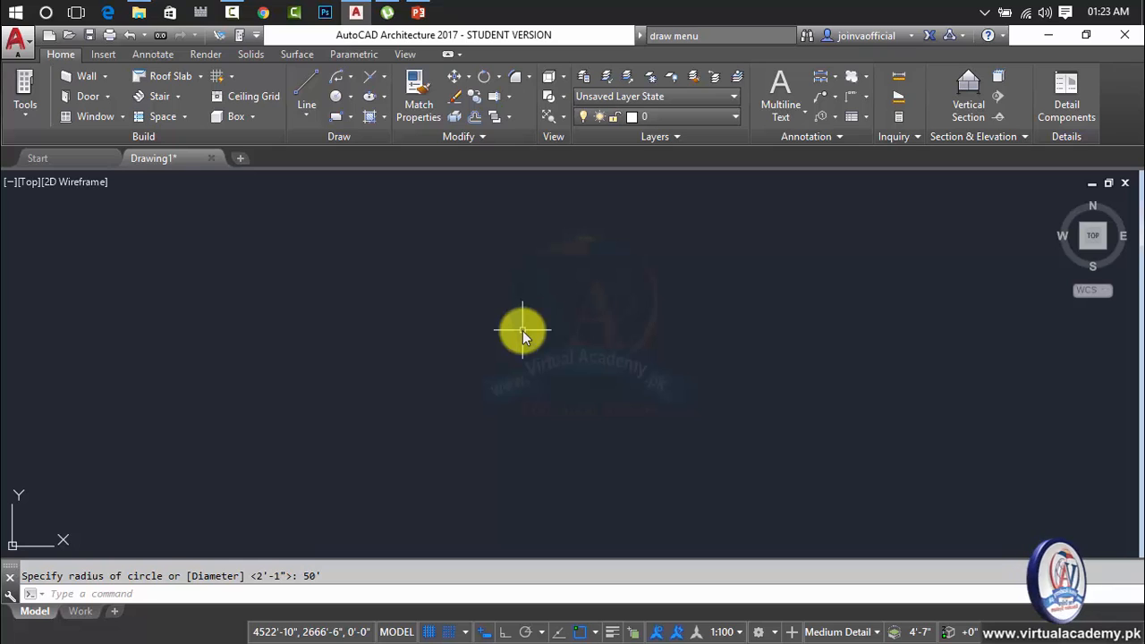
# Zoom to the drawing extents, then zoom out slightly so the whole circle shows with space around it.
pyautogui.write('z')
pyautogui.press('Return')
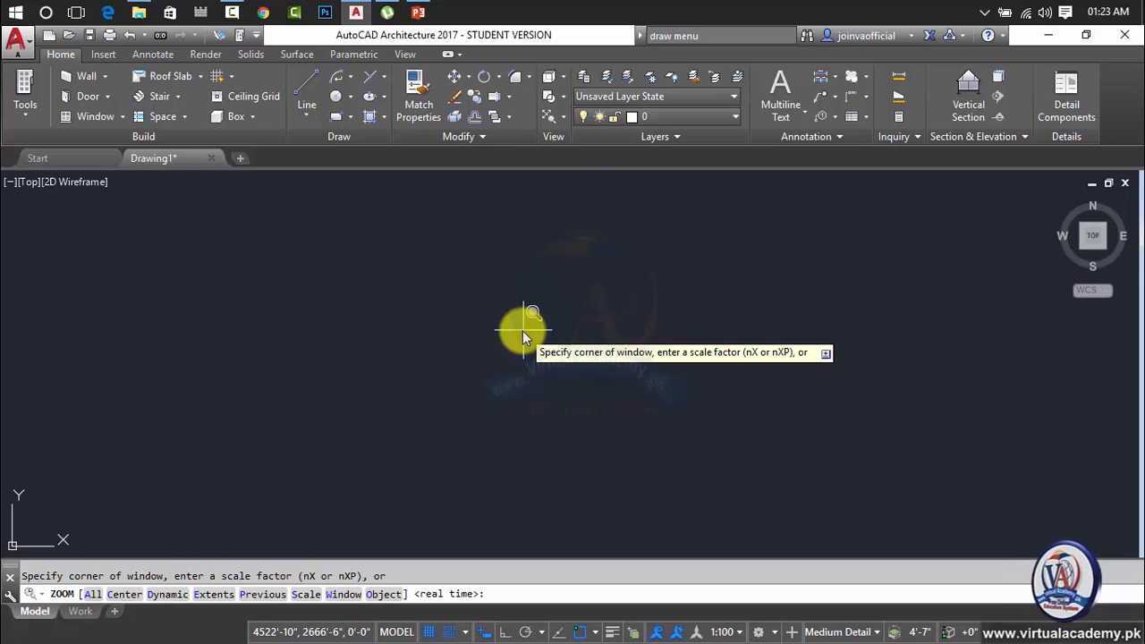
pyautogui.write('e')
pyautogui.press('Return')
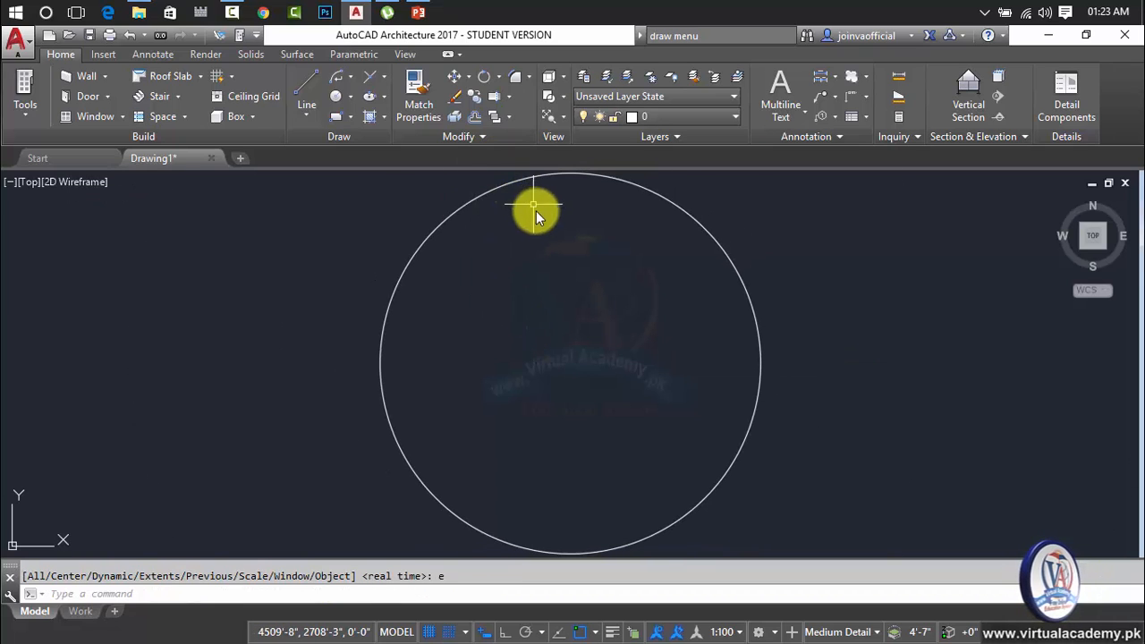
pyautogui.scroll(-2, 536, 210)
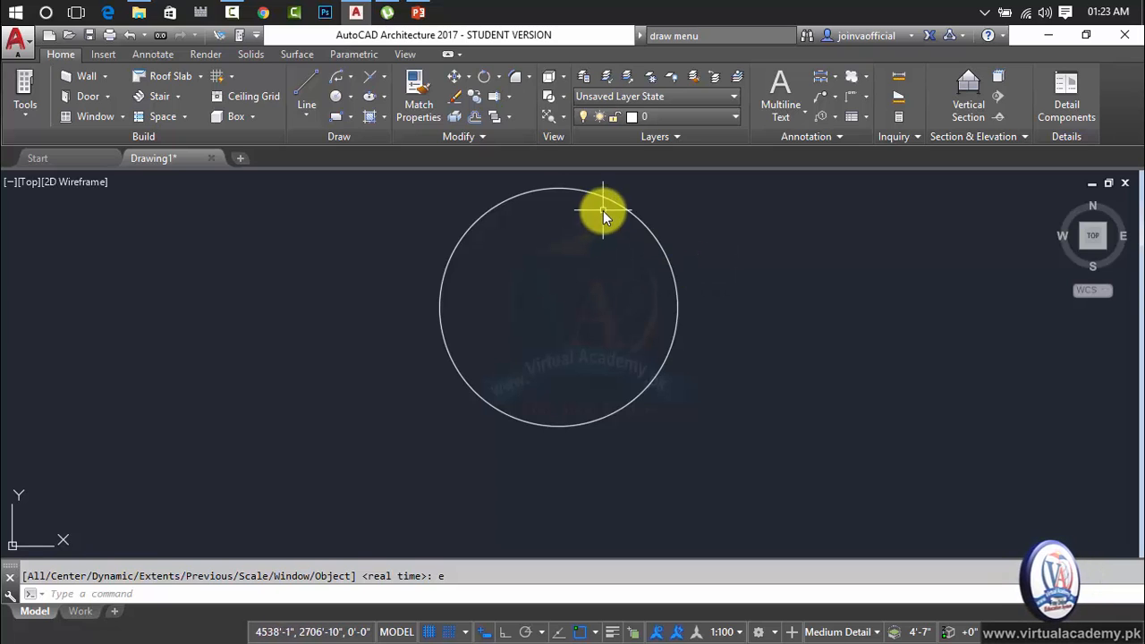
# Draw a circle concentric with the existing circle, using the Diameter option with a diameter of 50 feet (50').
pyautogui.moveTo(602, 211); pyautogui.dragTo(585, 270, button='middle')
pyautogui.moveTo(583, 254)
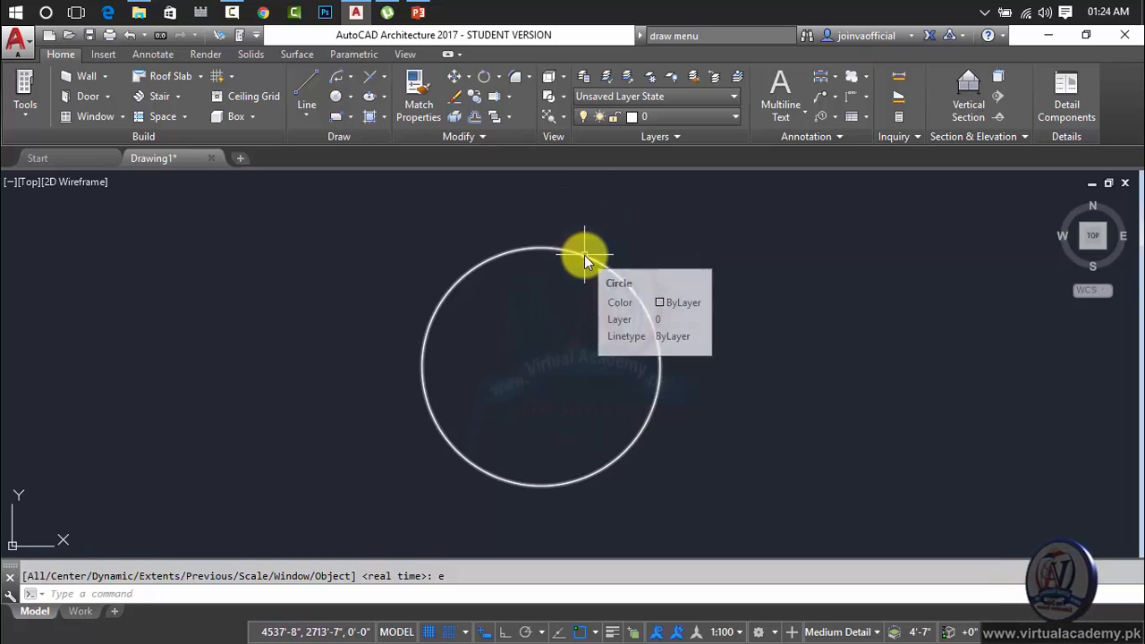
pyautogui.write('c')
pyautogui.press('Return')
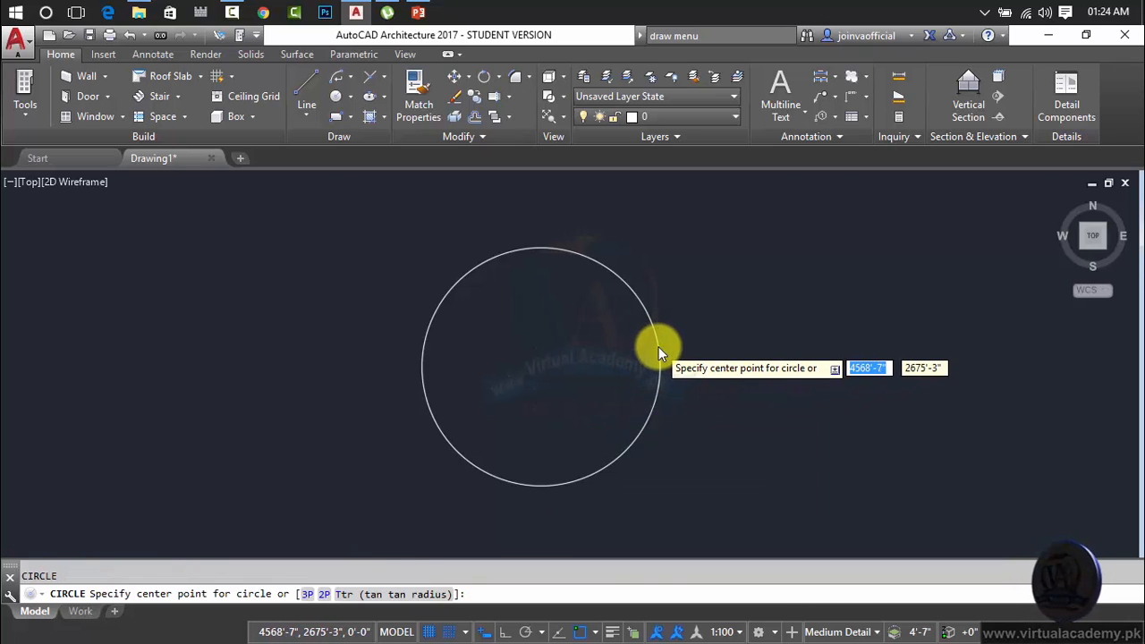
pyautogui.scroll(2, 658, 346)
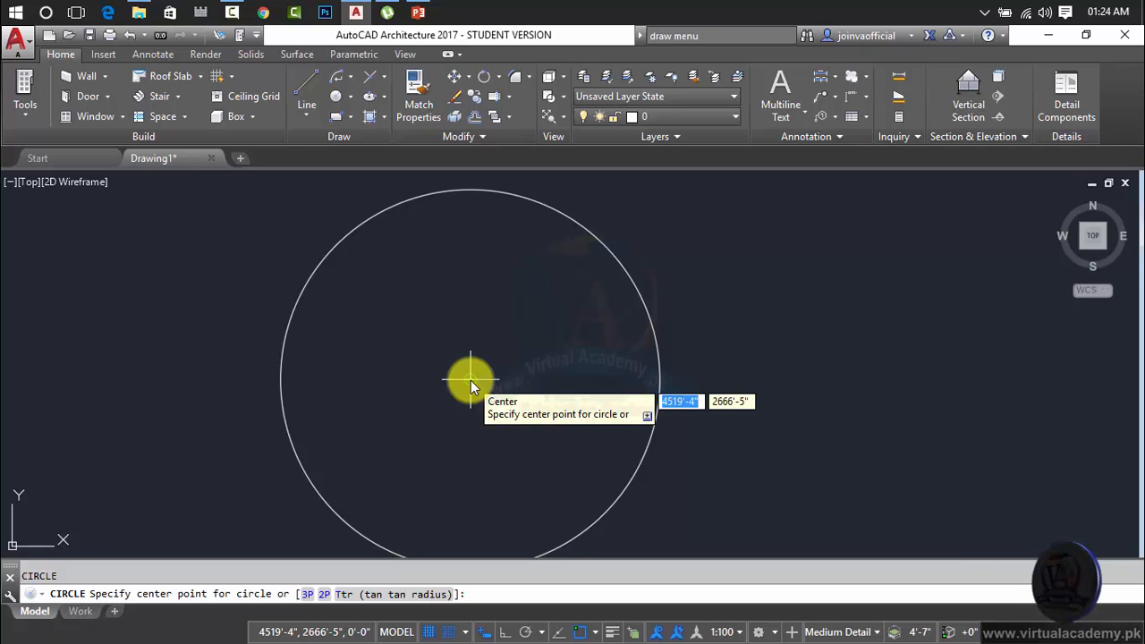
pyautogui.click(471, 380)
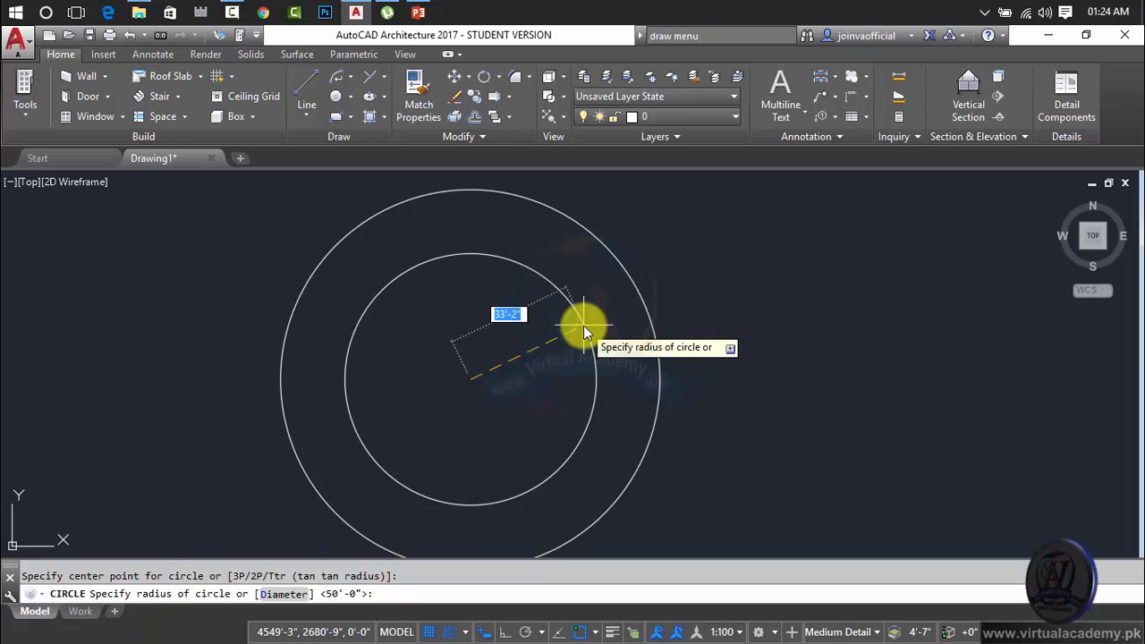
pyautogui.click(275, 595)
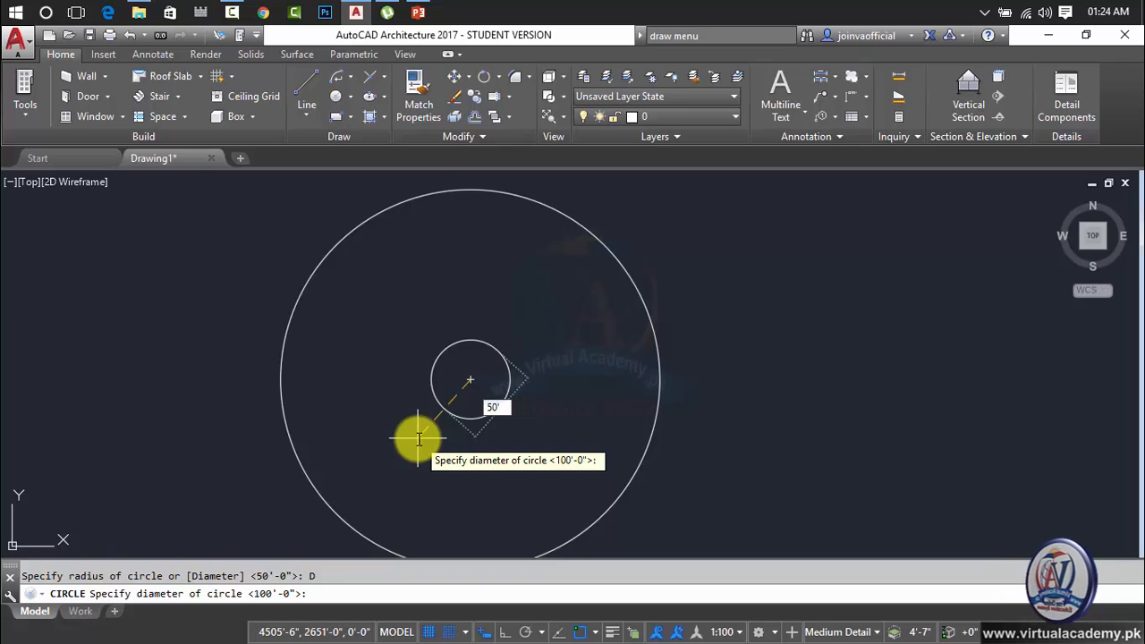
pyautogui.press('Return')
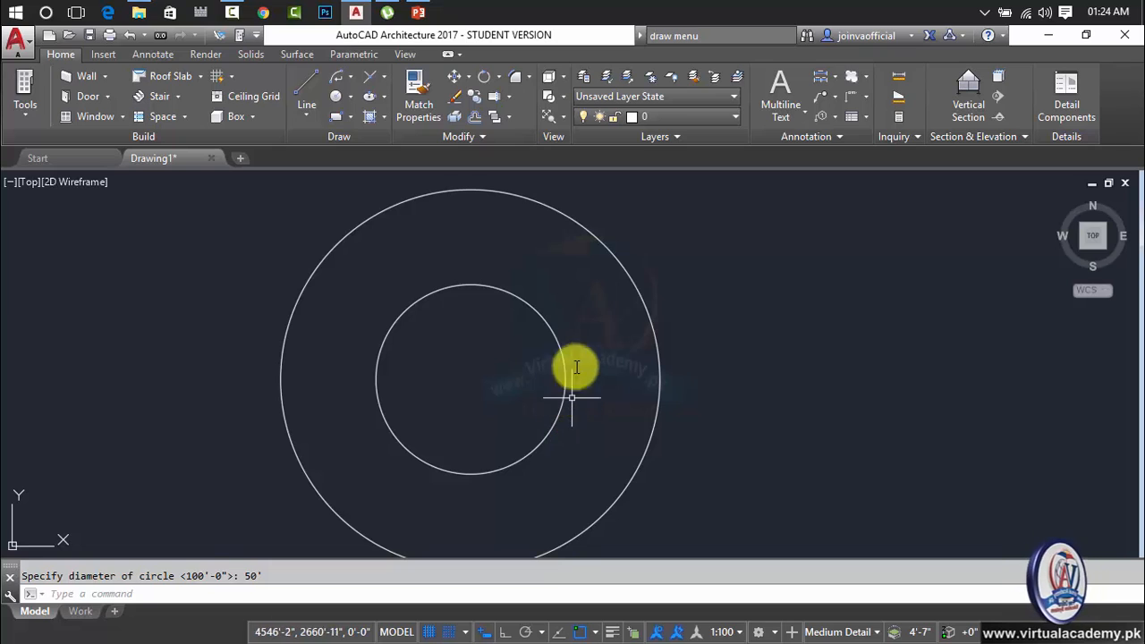
# Highlight the inner circle and the outer circle to compare their sizes, and clear the selection.
pyautogui.click(588, 292)
pyautogui.click(537, 336)
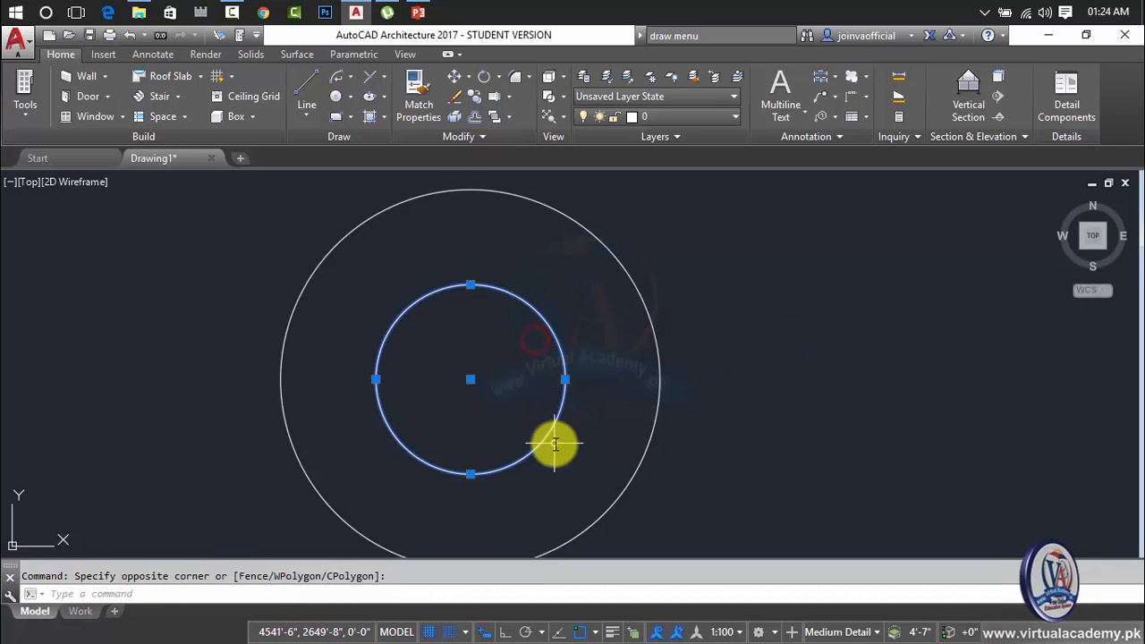
pyautogui.click(675, 266)
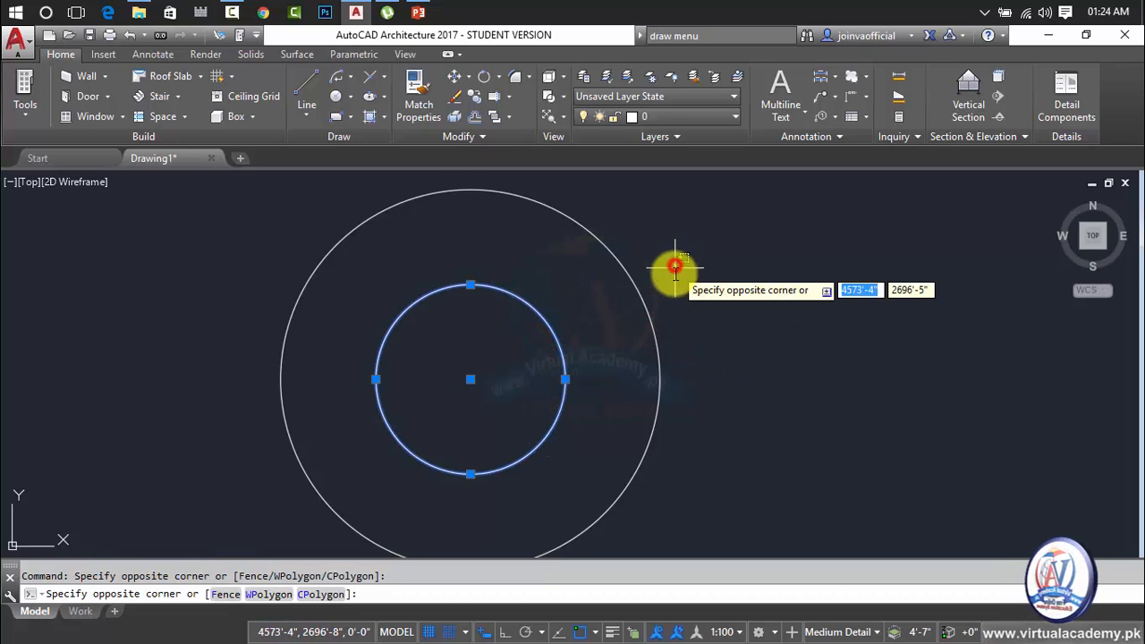
pyautogui.click(639, 319)
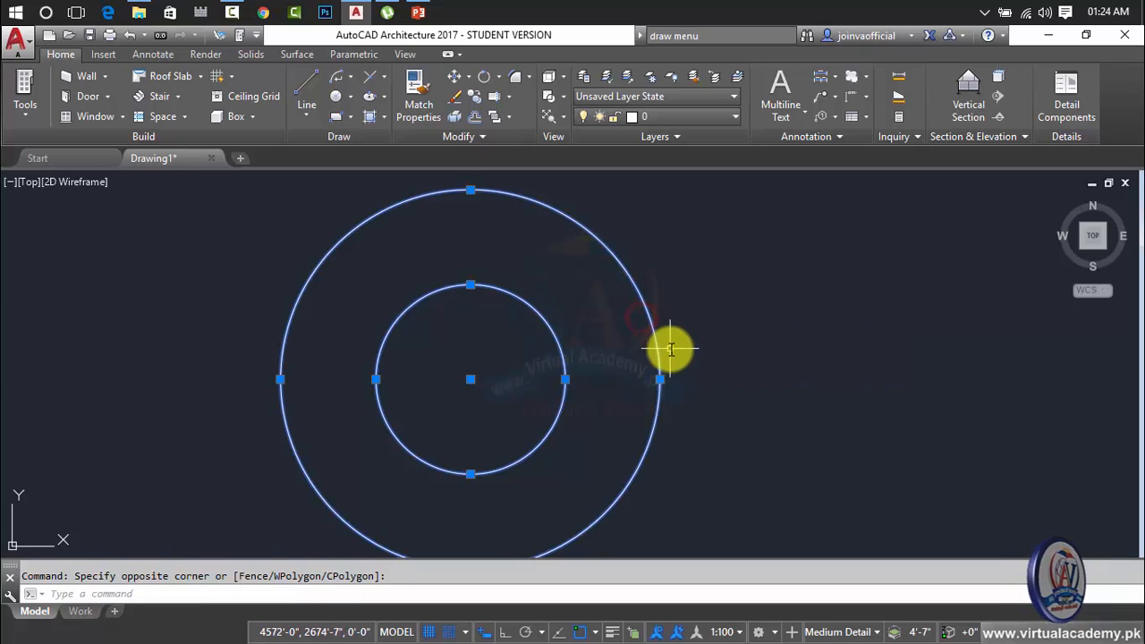
pyautogui.press('Escape')
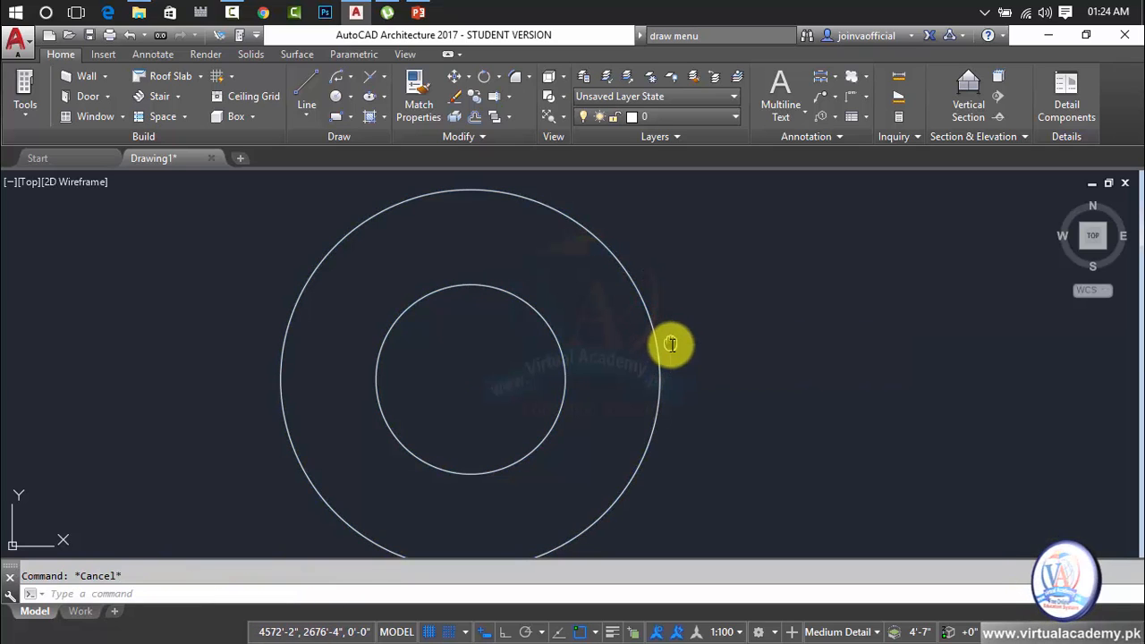
# Draw a separate circle with a diameter of 50' to the right of the concentric circles and erase it again.
pyautogui.moveTo(671, 344)
pyautogui.mouseDown(button='middle')
pyautogui.moveTo(542, 340)
pyautogui.moveTo(470, 313)
pyautogui.mouseUp(button='middle')
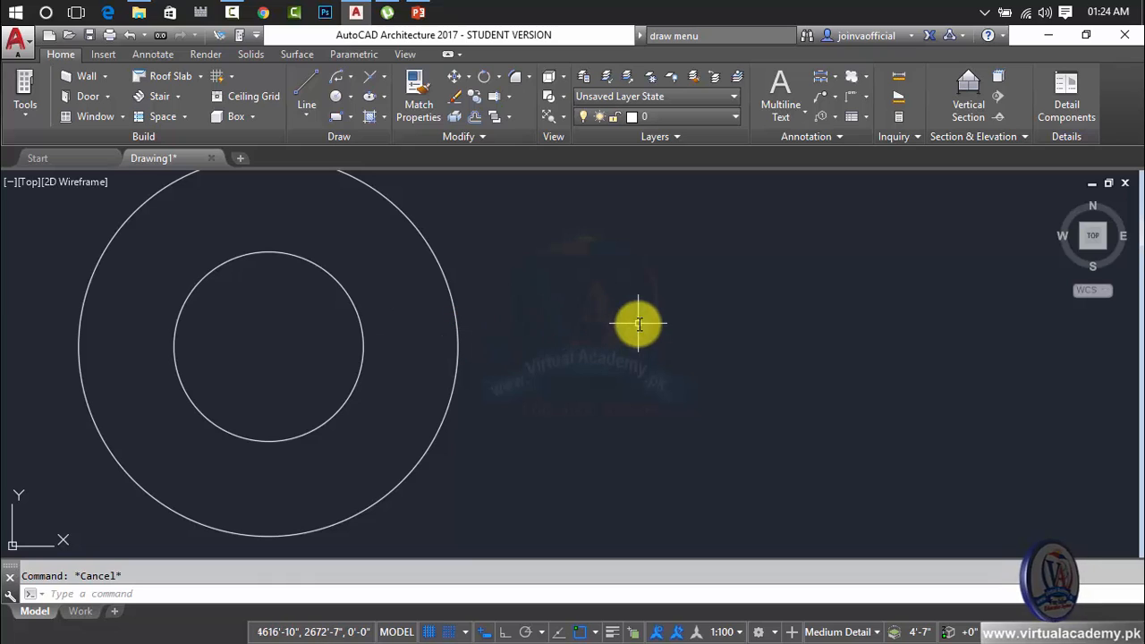
pyautogui.press('Return')
pyautogui.click(735, 341)
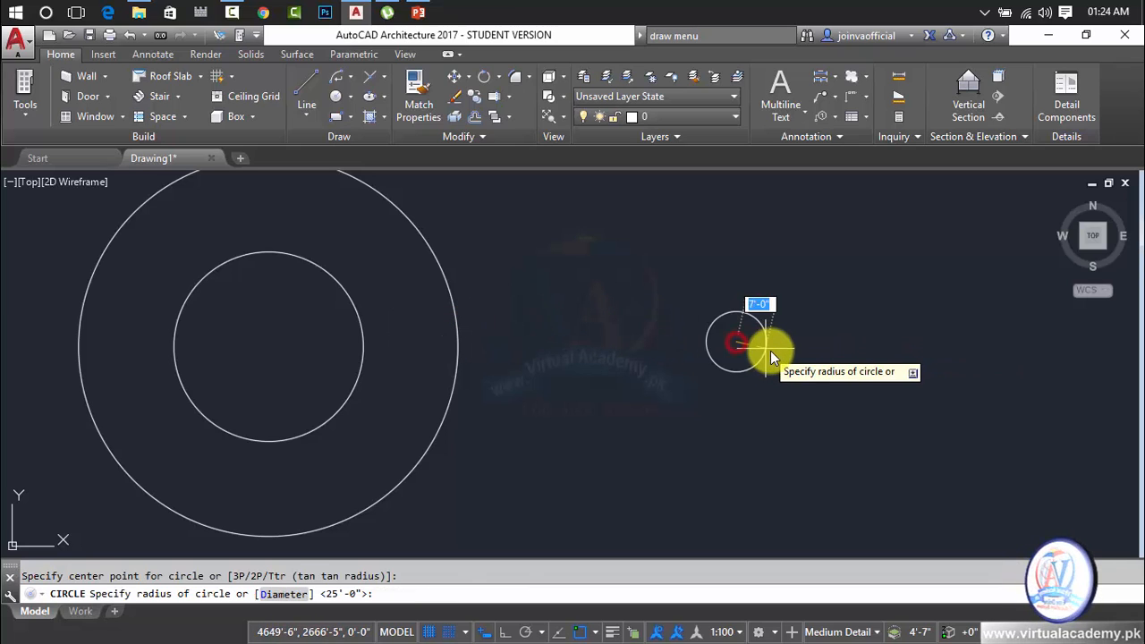
pyautogui.write('d')
pyautogui.press('Return')
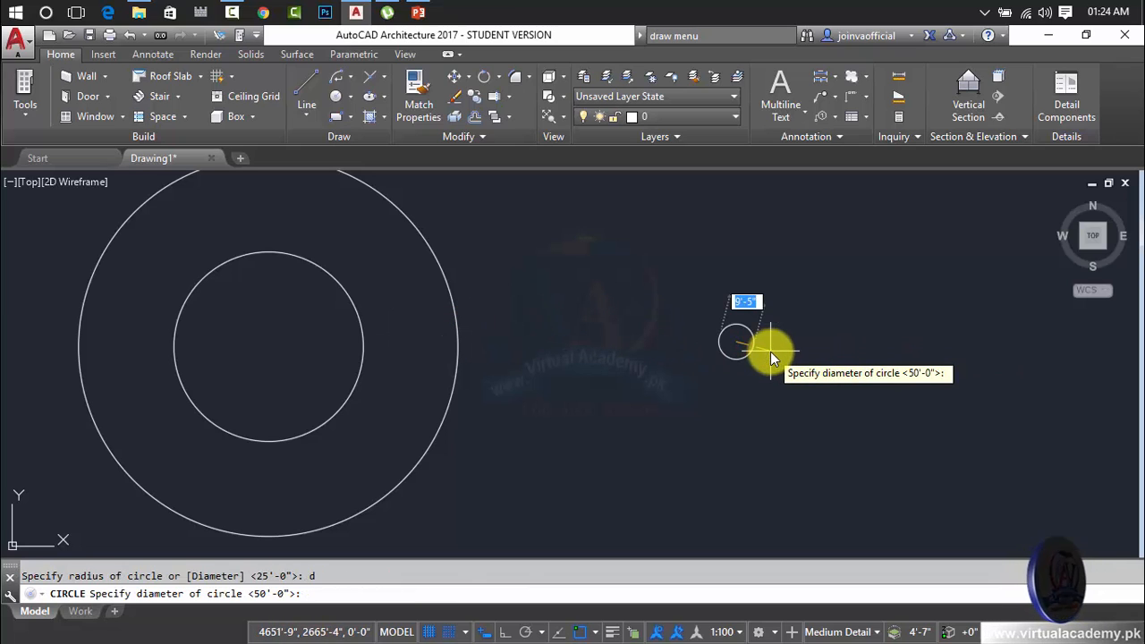
pyautogui.write("50'")
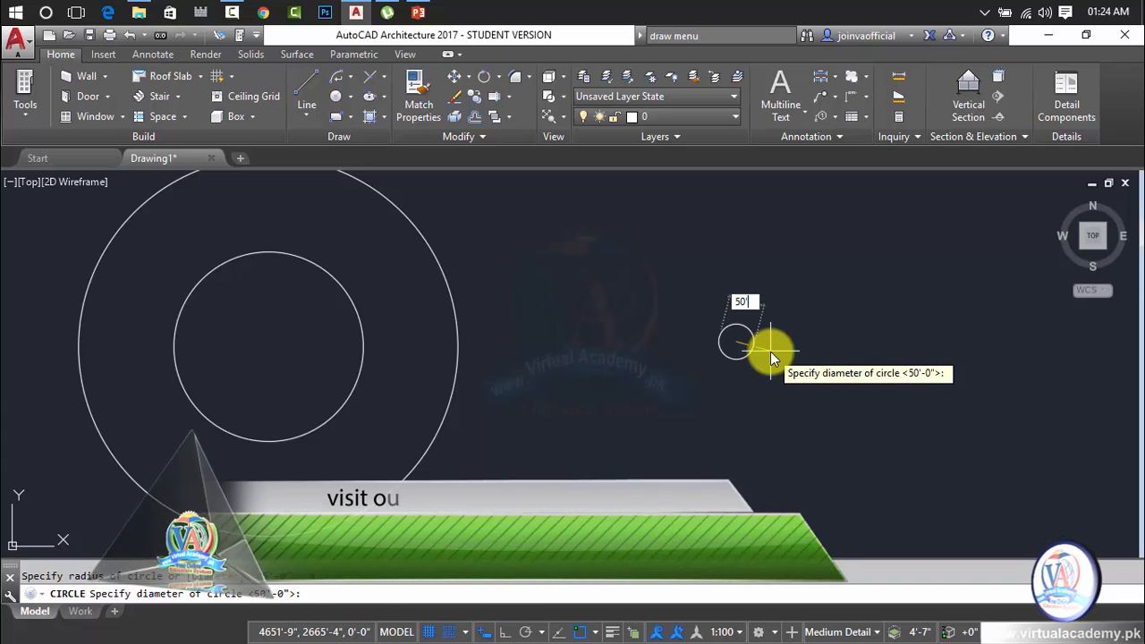
pyautogui.press('Return')
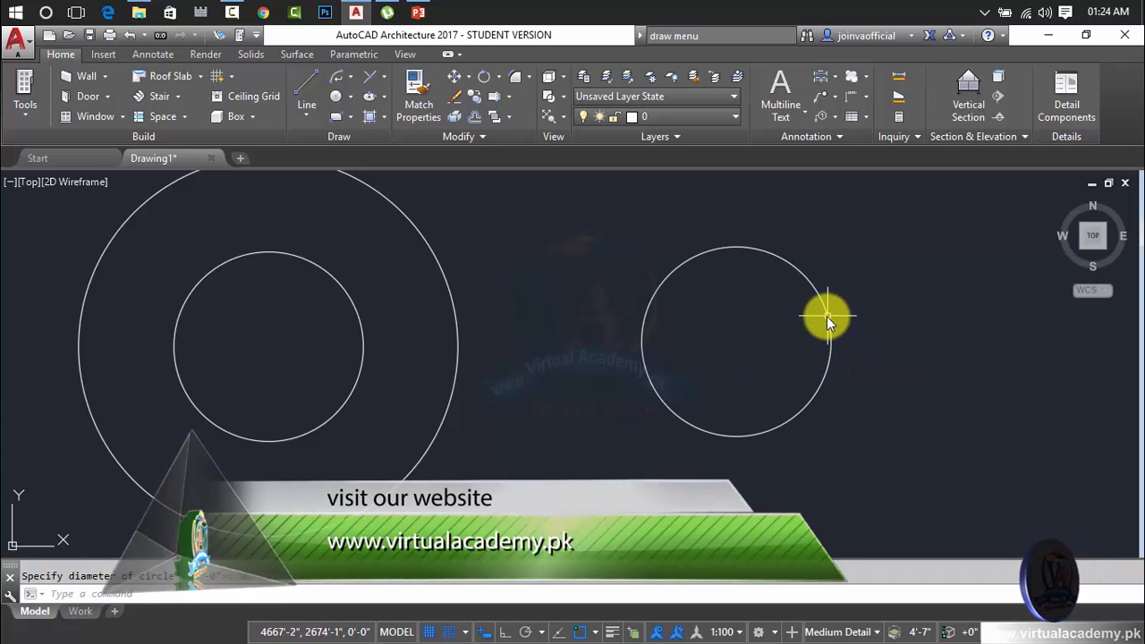
pyautogui.click(825, 315)
pyautogui.press('Delete')
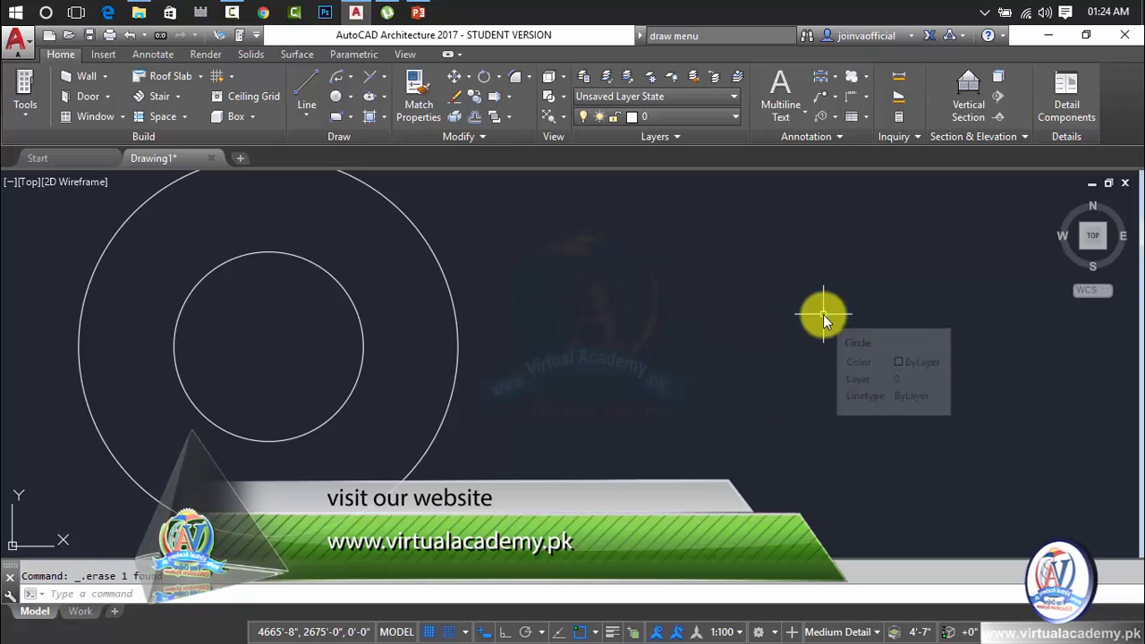
# Highlight the inner concentric circle to point it out against the outer one, and clear the selection.
pyautogui.moveTo(468, 335); pyautogui.dragTo(659, 365, button='middle')
pyautogui.click(560, 301)
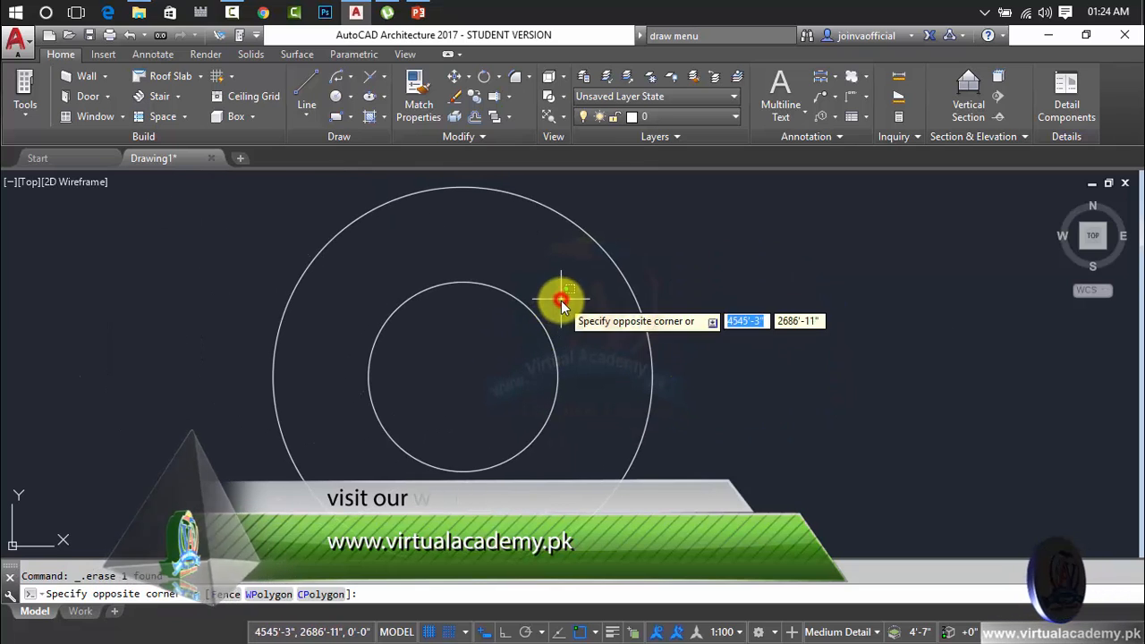
pyautogui.click(535, 330)
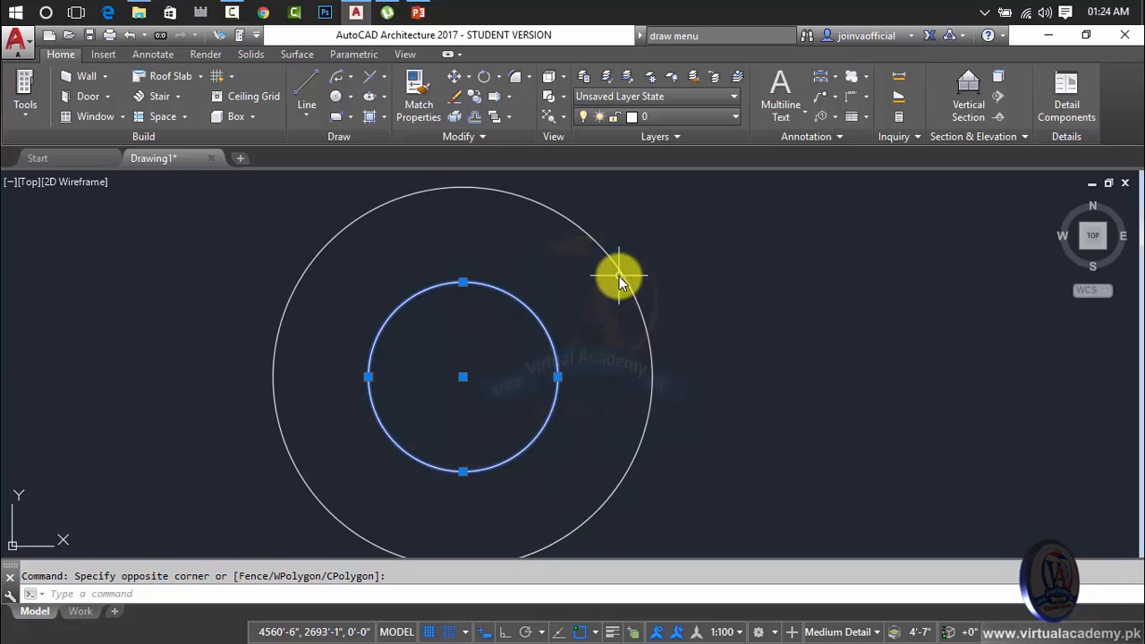
pyautogui.click(666, 298)
pyautogui.press('Escape')
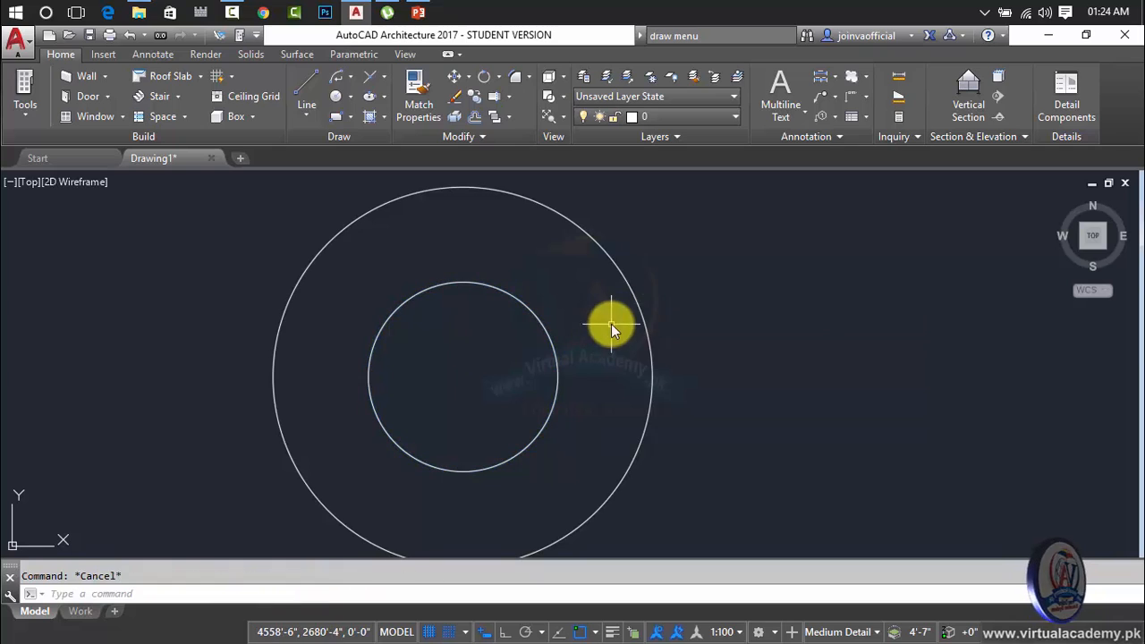
# Draw a circle with a diameter of 100' to the right of the concentric circles, using the Diameter option.
pyautogui.moveTo(611, 324); pyautogui.dragTo(488, 280, button='middle')
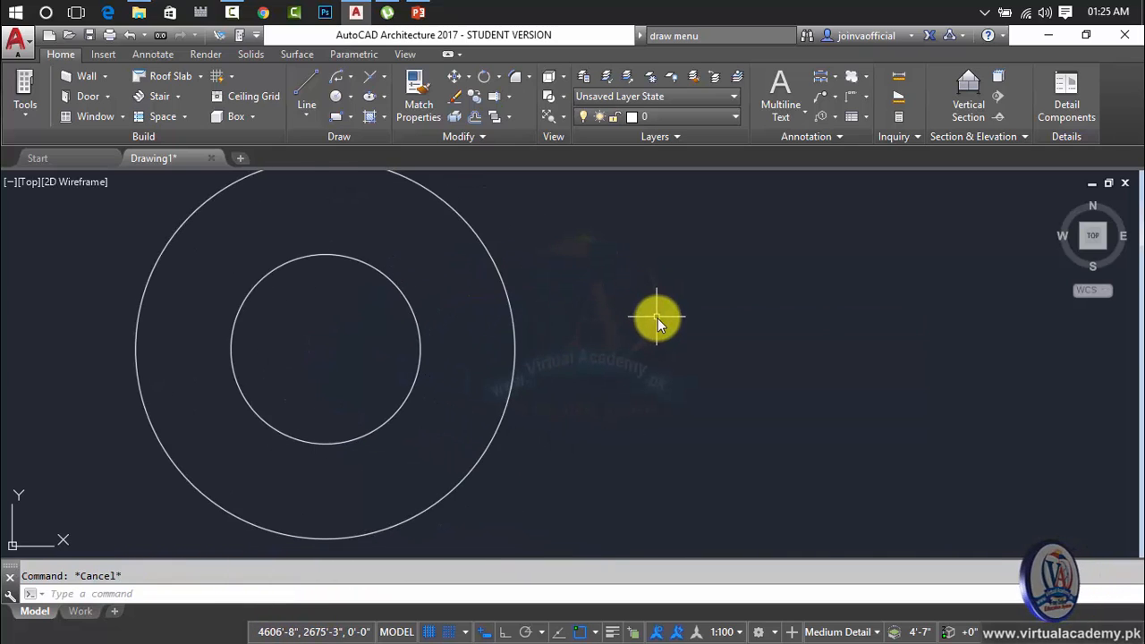
pyautogui.write('c')
pyautogui.press('Return')
pyautogui.click(712, 337)
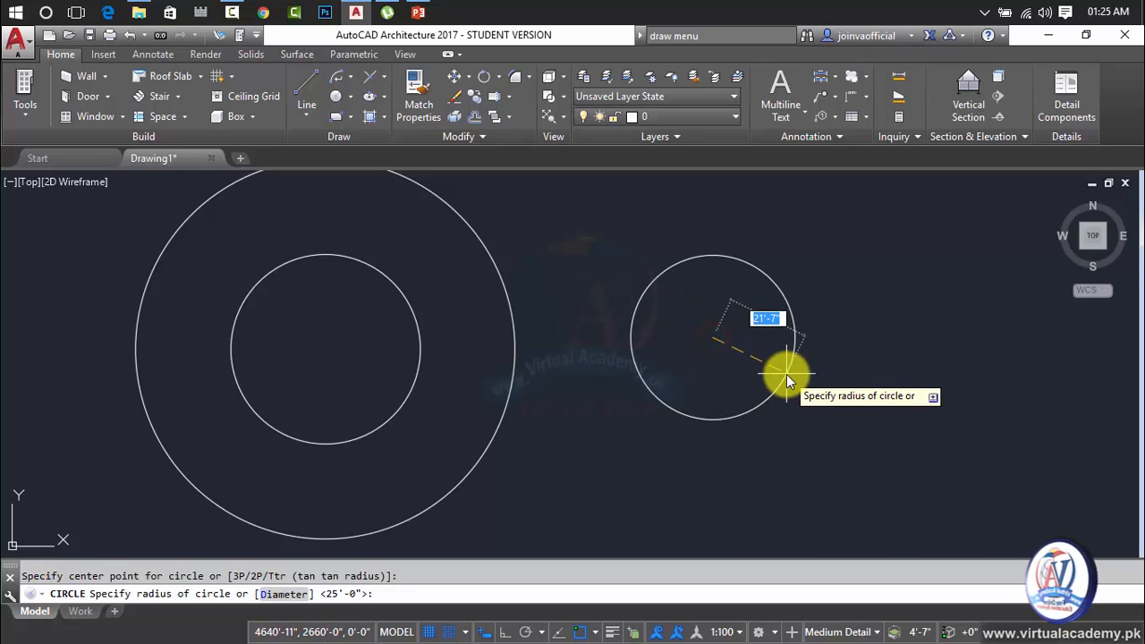
pyautogui.write('d')
pyautogui.press('Return')
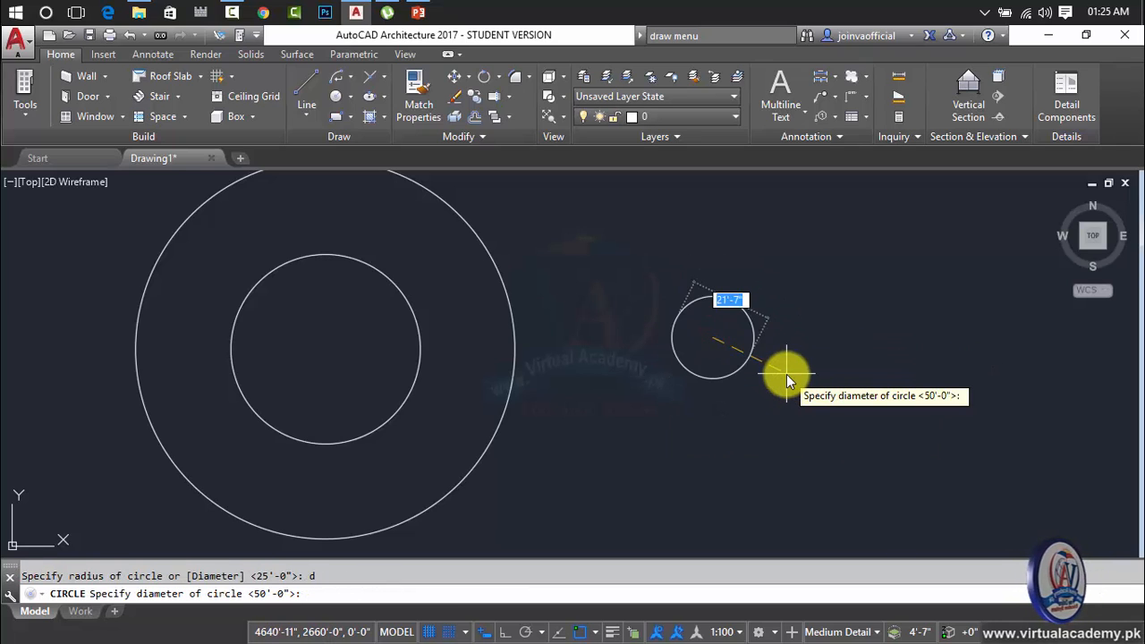
pyautogui.write('100')
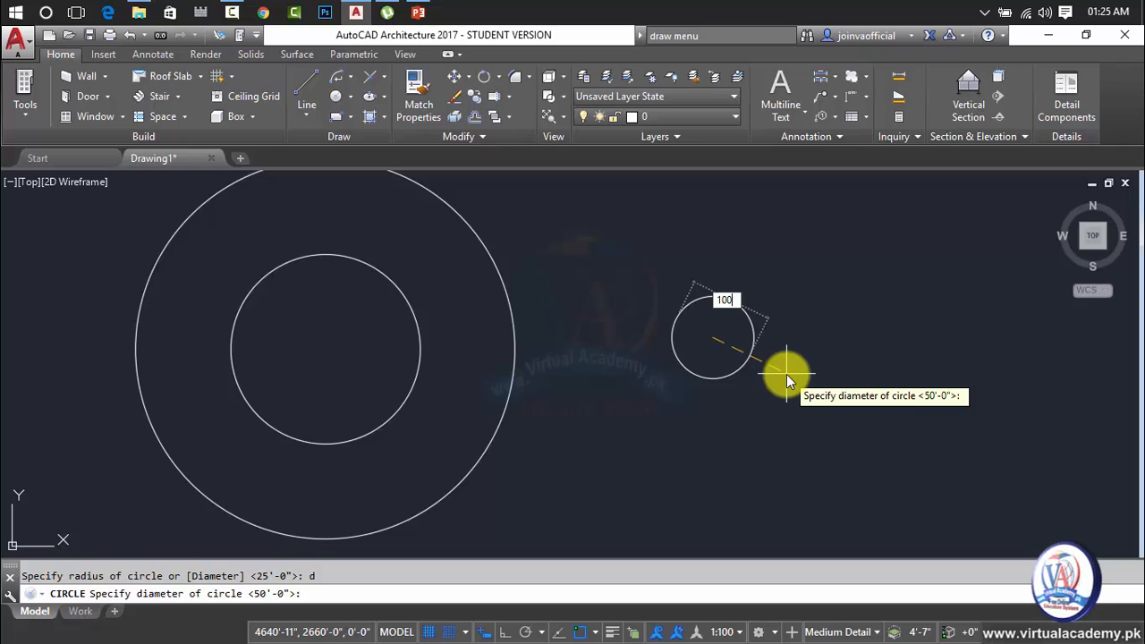
pyautogui.press('Return')
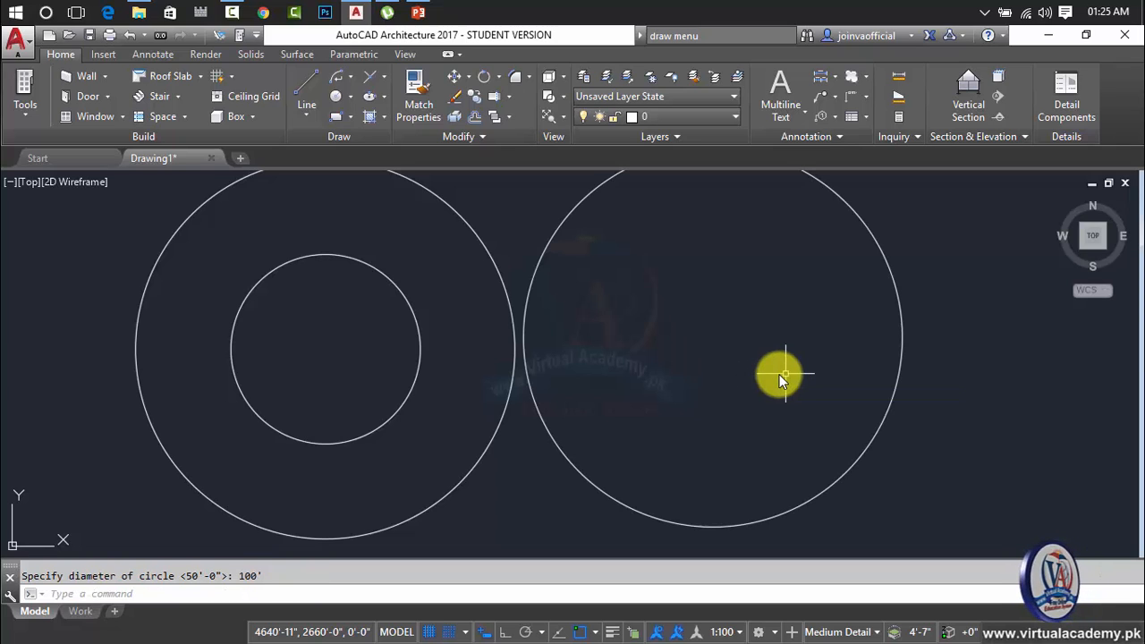
pyautogui.scroll(-2, 731, 367)
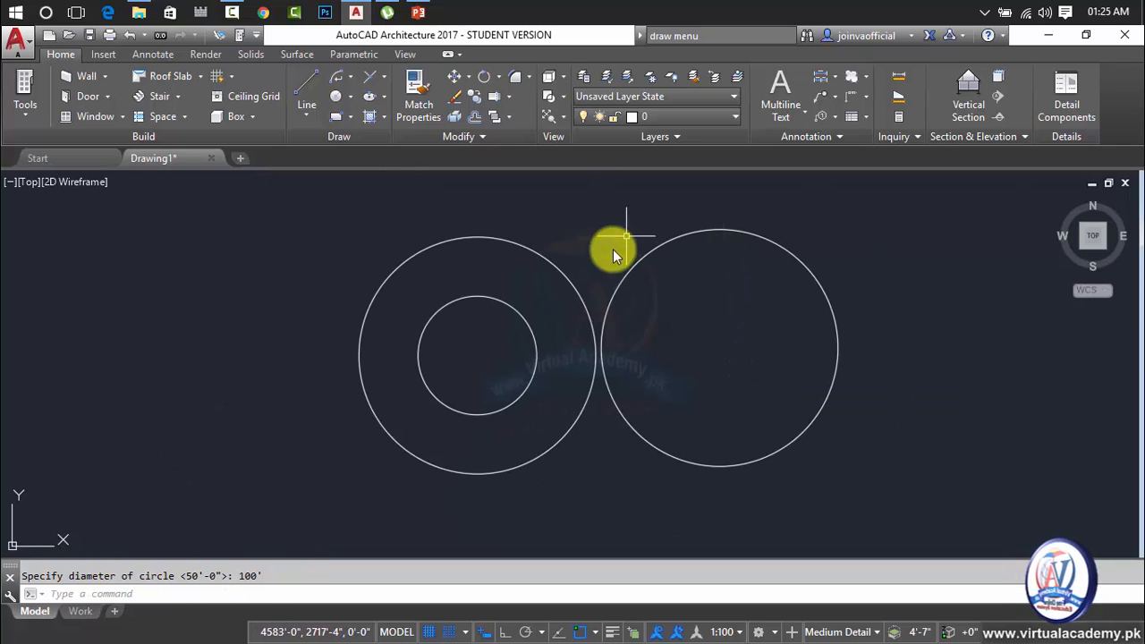
# Highlight both concentric circles to compare them with the separate circle on their right, and clear the selection.
pyautogui.click(527, 327)
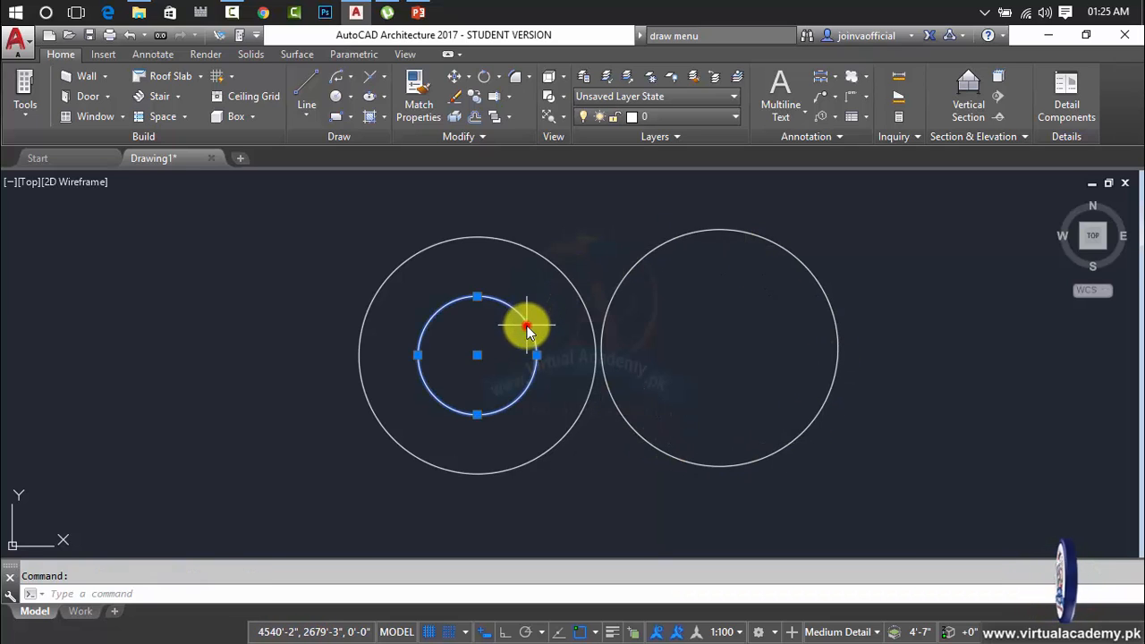
pyautogui.click(565, 274)
pyautogui.click(576, 259)
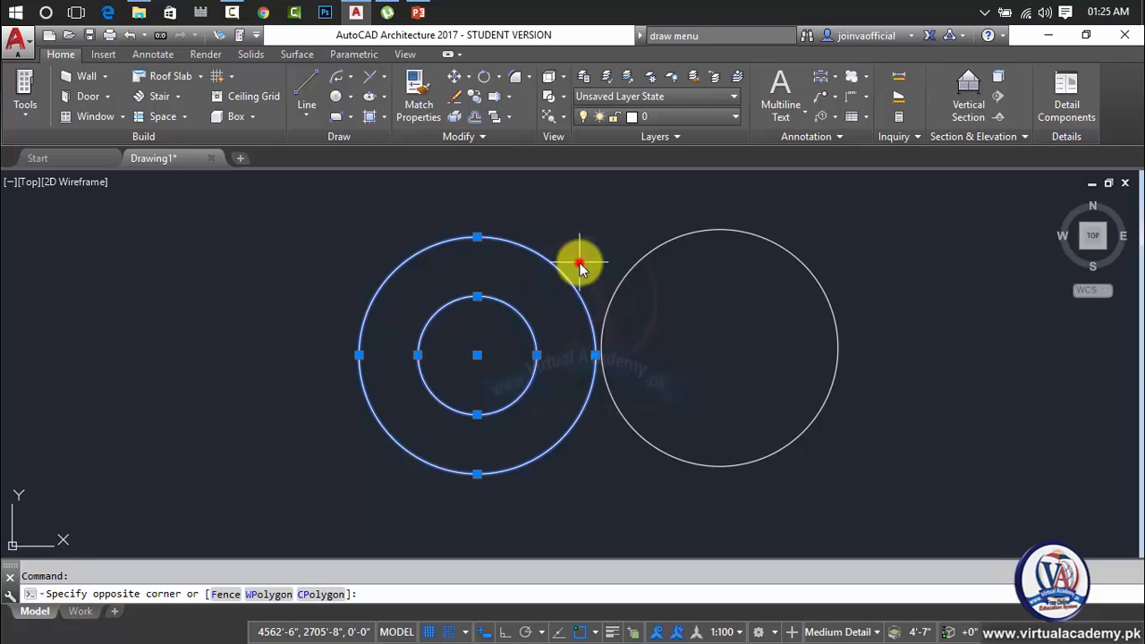
pyautogui.click(532, 311)
pyautogui.press('Escape')
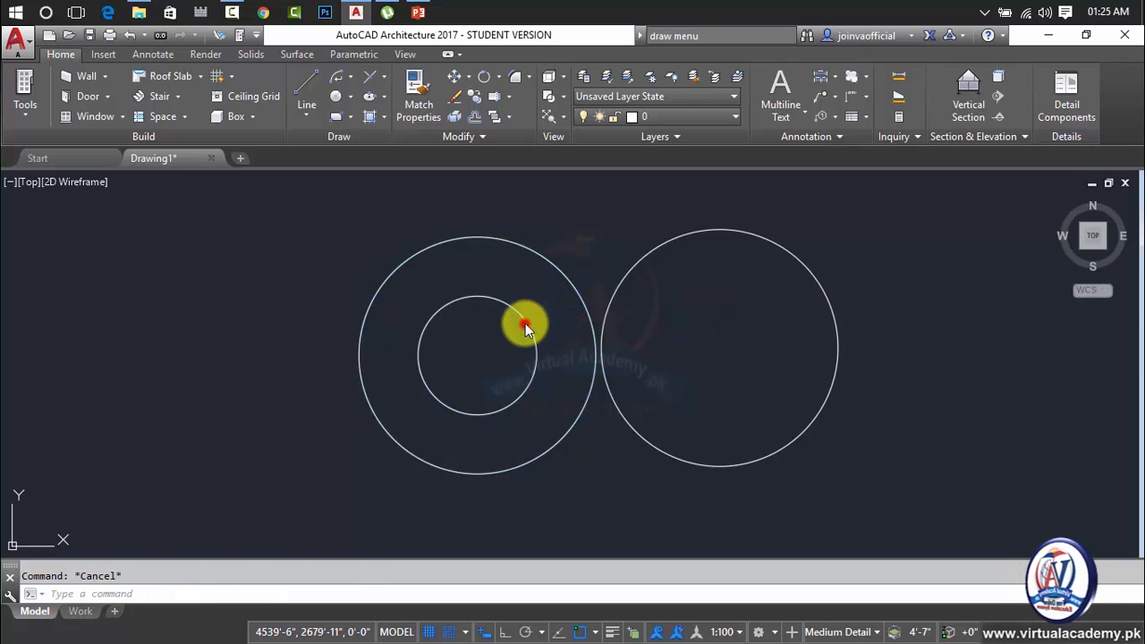
# Erase all three circles from the drawing.
pyautogui.click(525, 330)
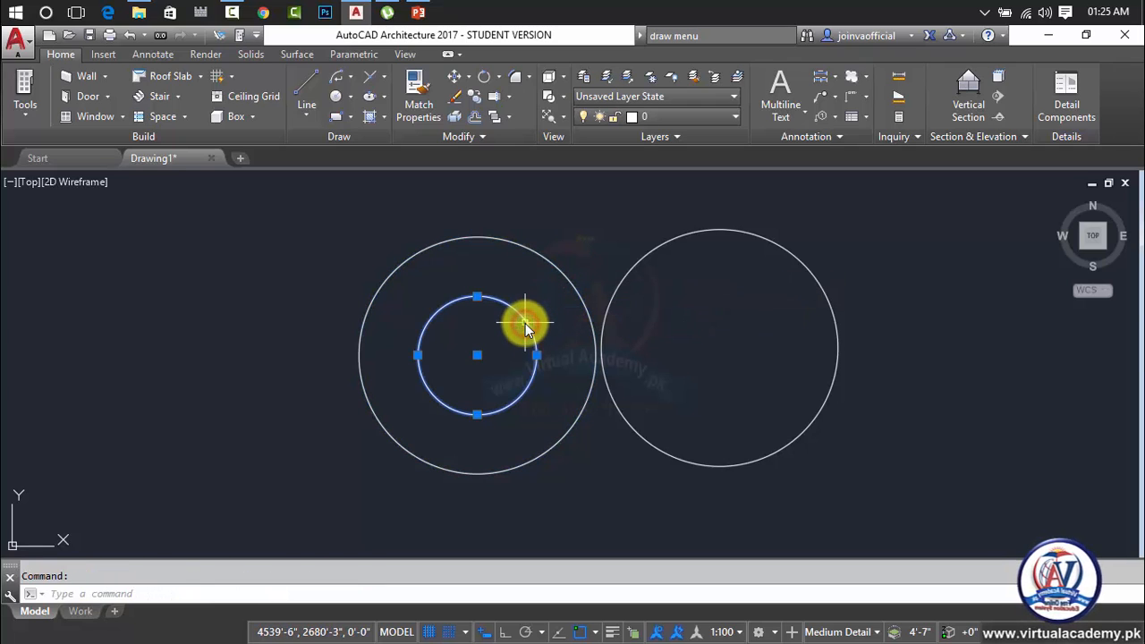
pyautogui.click(572, 286)
pyautogui.click(886, 238)
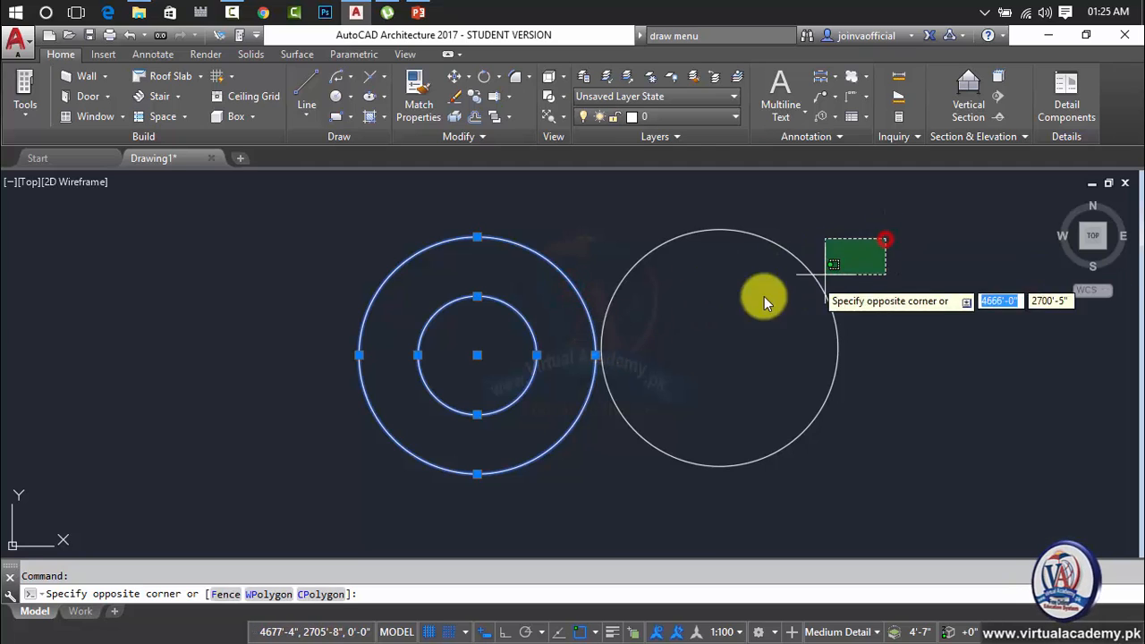
pyautogui.click(540, 394)
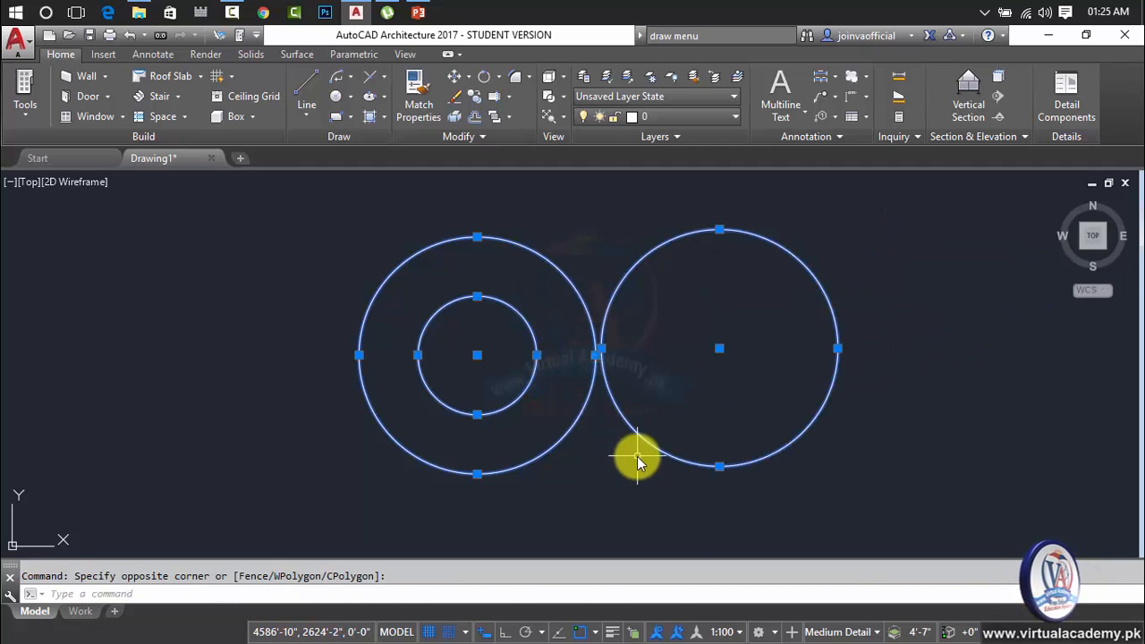
pyautogui.press('Delete')
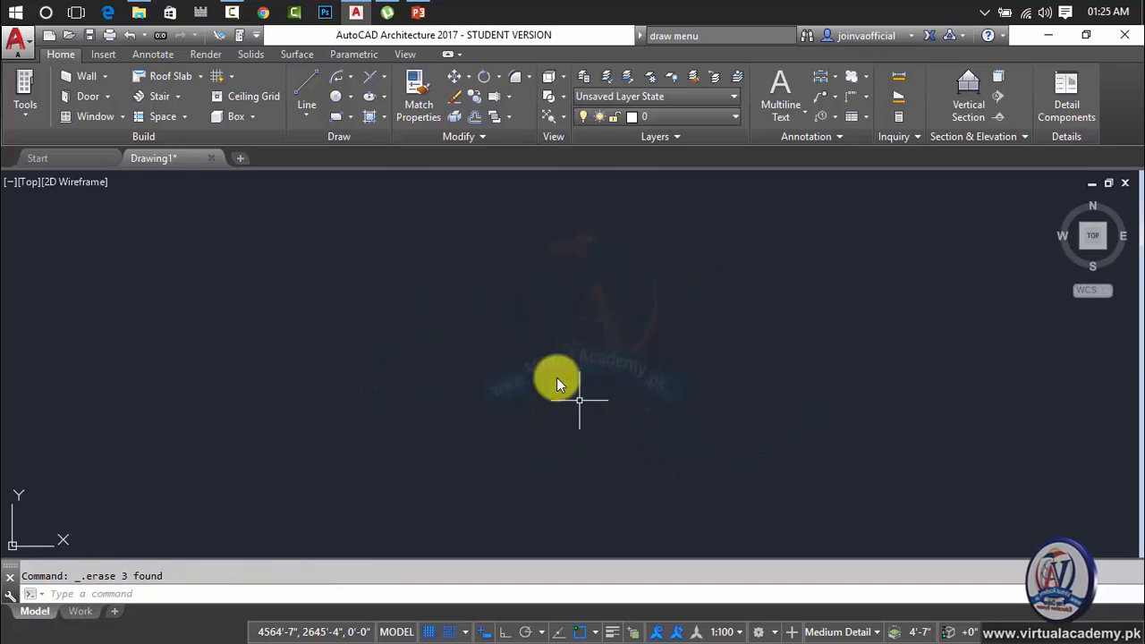
pyautogui.click(351, 101)
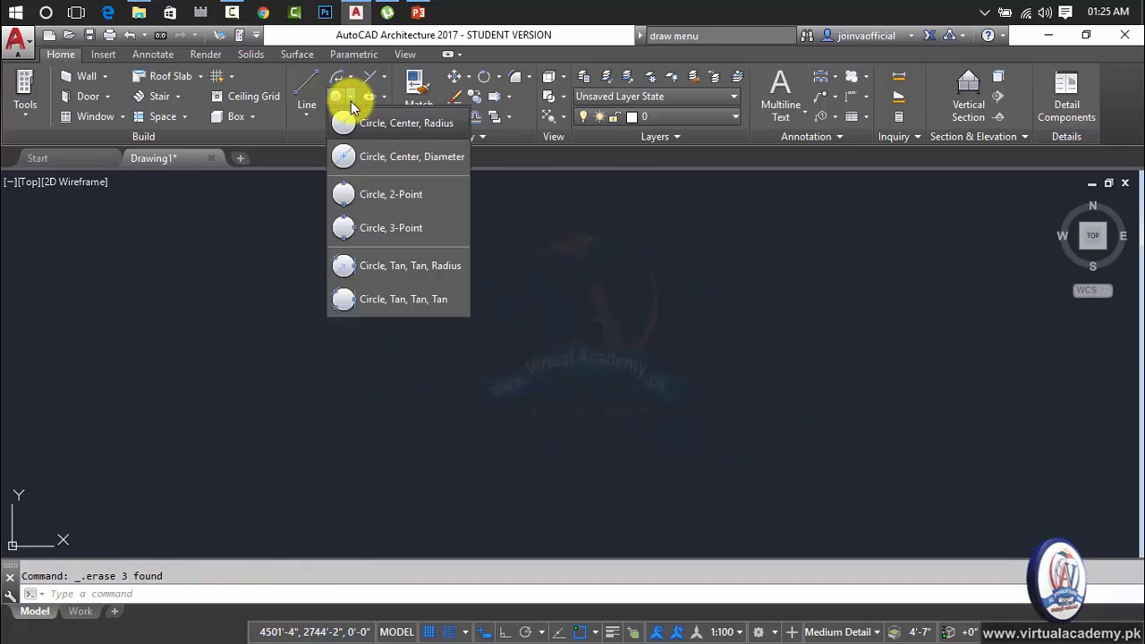
pyautogui.press('Escape')
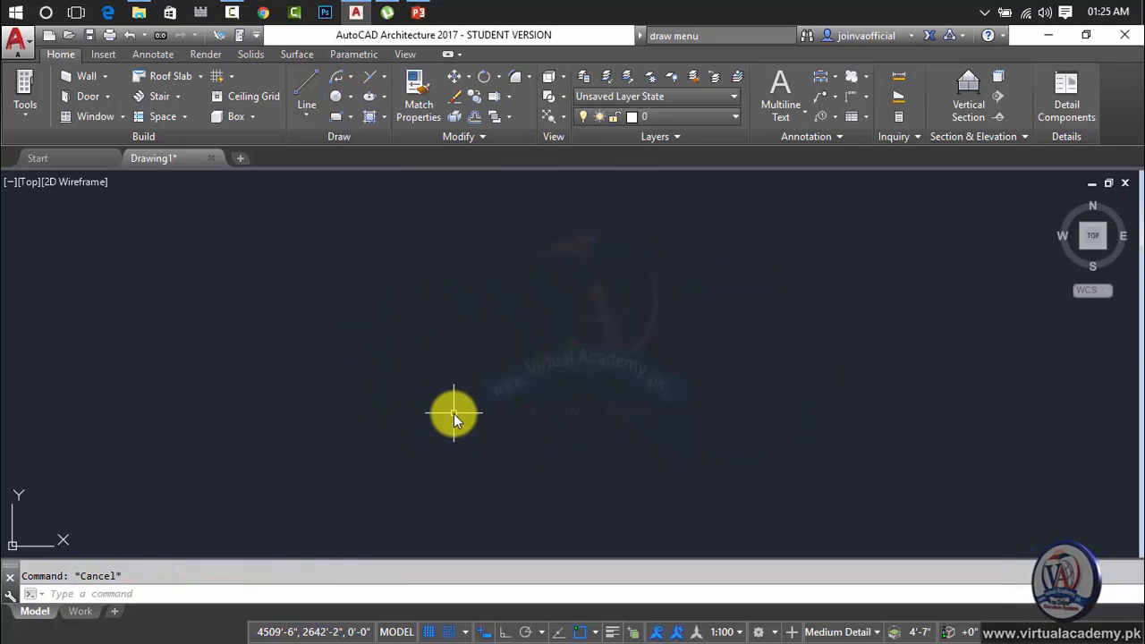
pyautogui.write('c')
pyautogui.press('Return')
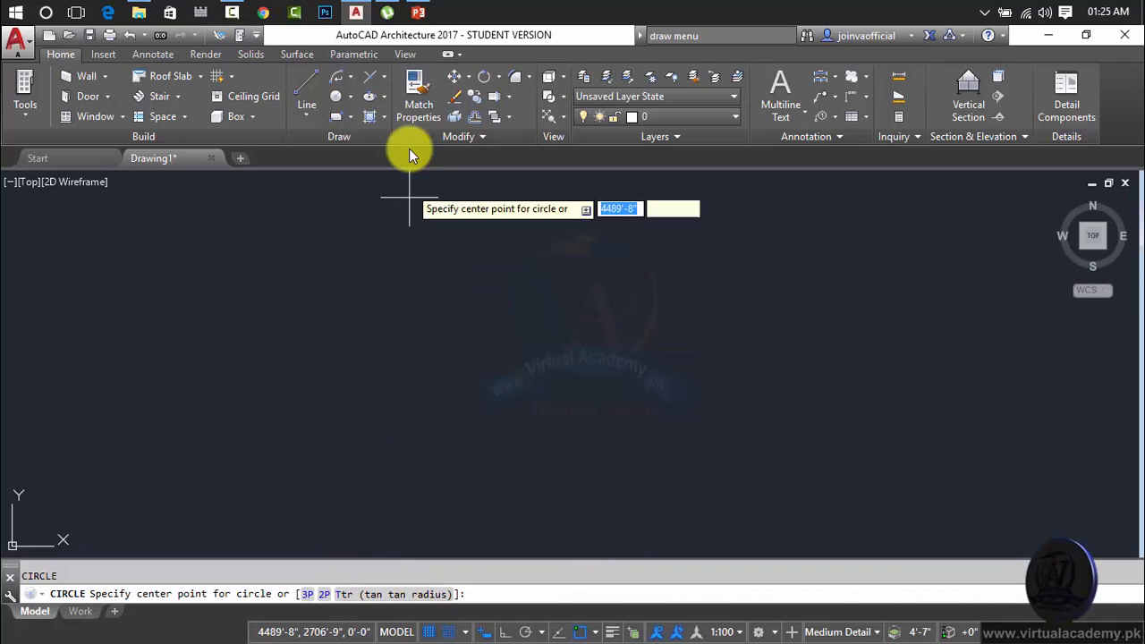
pyautogui.click(352, 98)
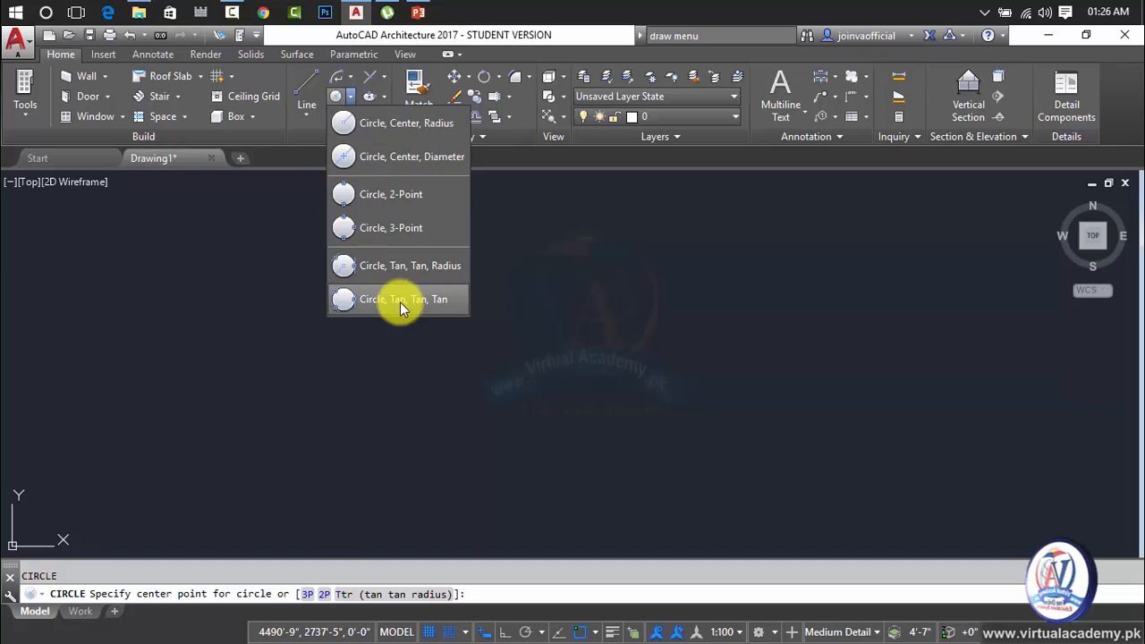
pyautogui.click(454, 362)
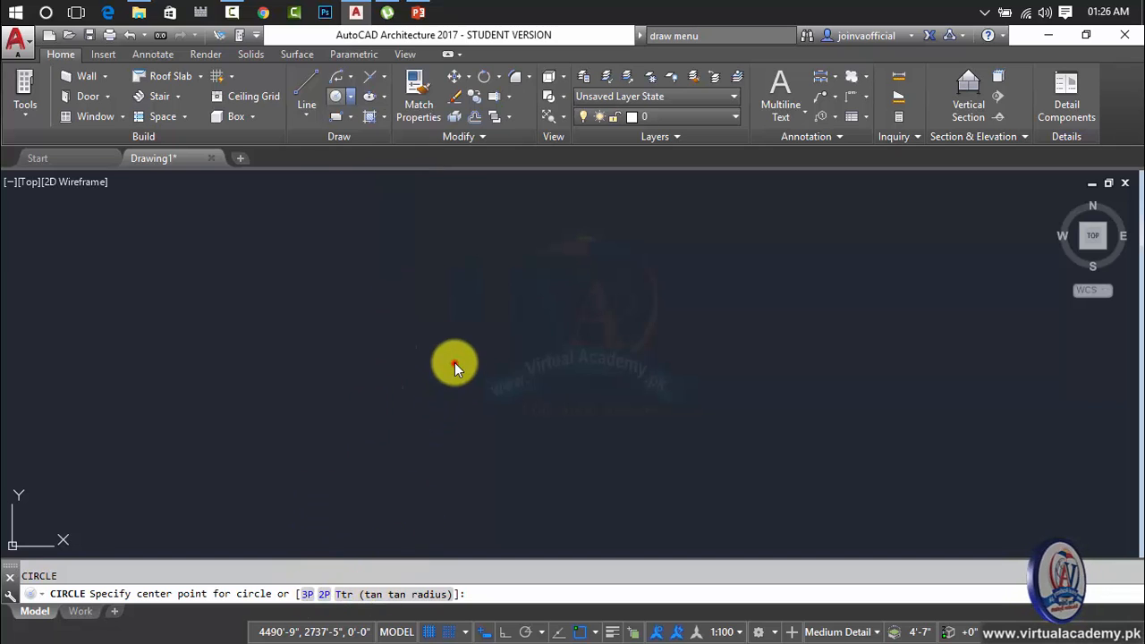
pyautogui.press('Escape')
# Draw a circle with a radius of 50' using the Center, Radius method.
pyautogui.click(351, 96)
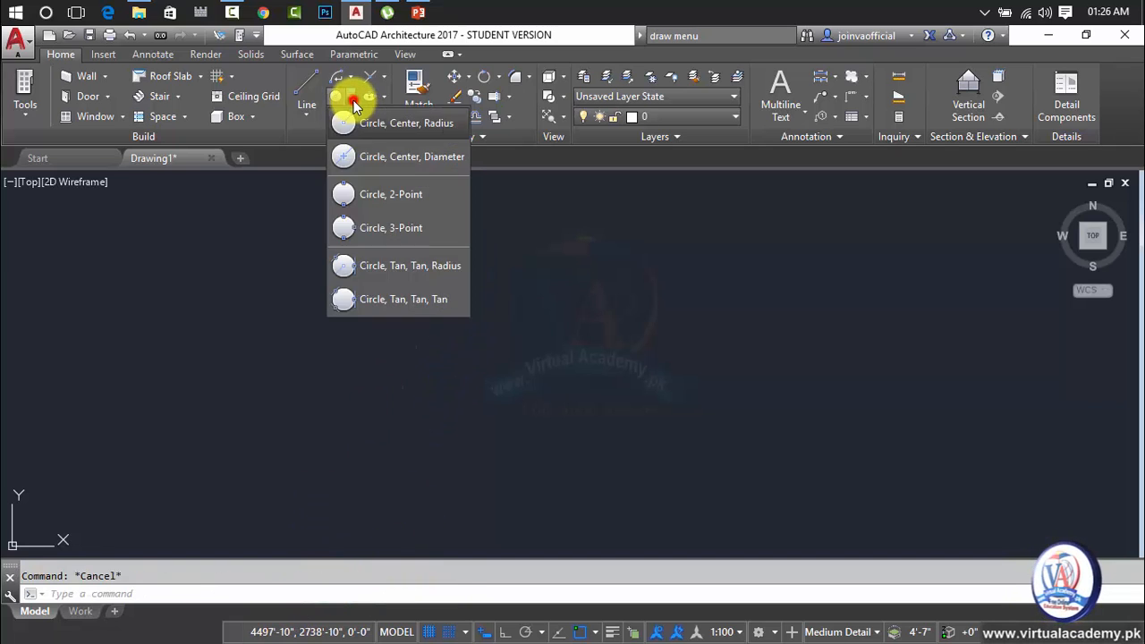
pyautogui.click(410, 124)
pyautogui.click(366, 360)
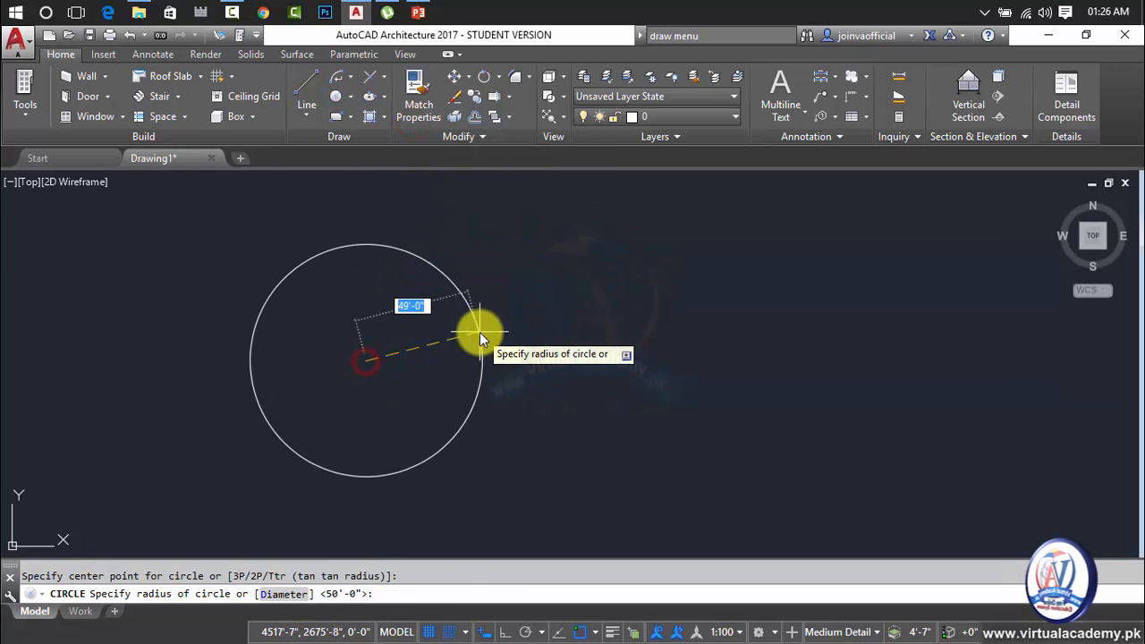
pyautogui.write("50'")
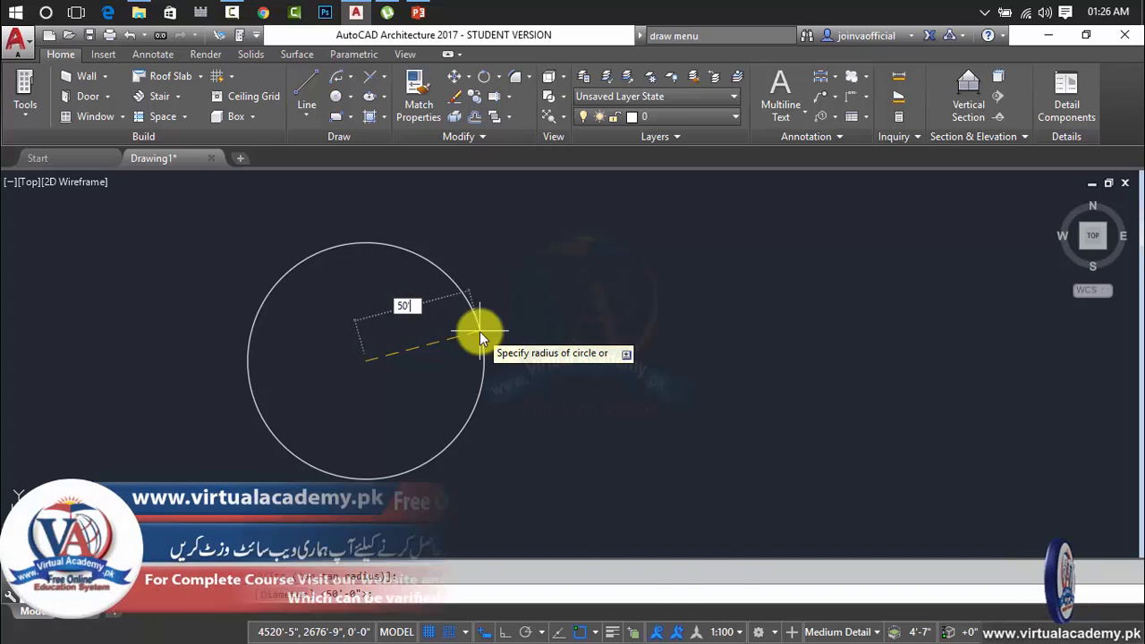
pyautogui.press('Return')
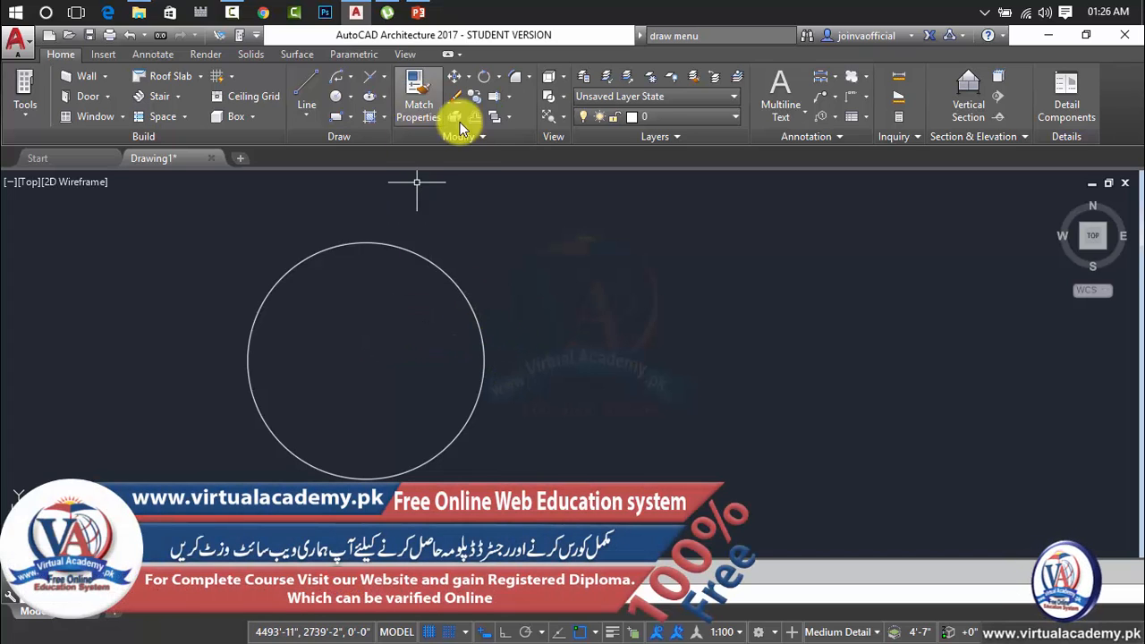
# Draw a concentric circle with a diameter of 50' inside the existing circle using the Center, Diameter method.
pyautogui.click(349, 96)
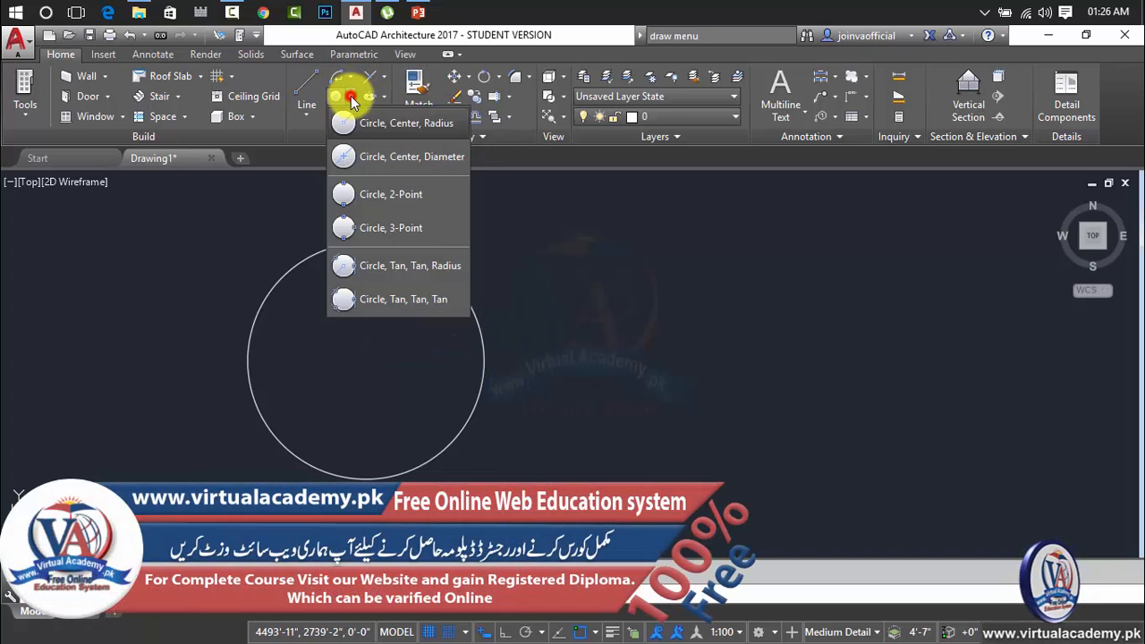
pyautogui.click(432, 158)
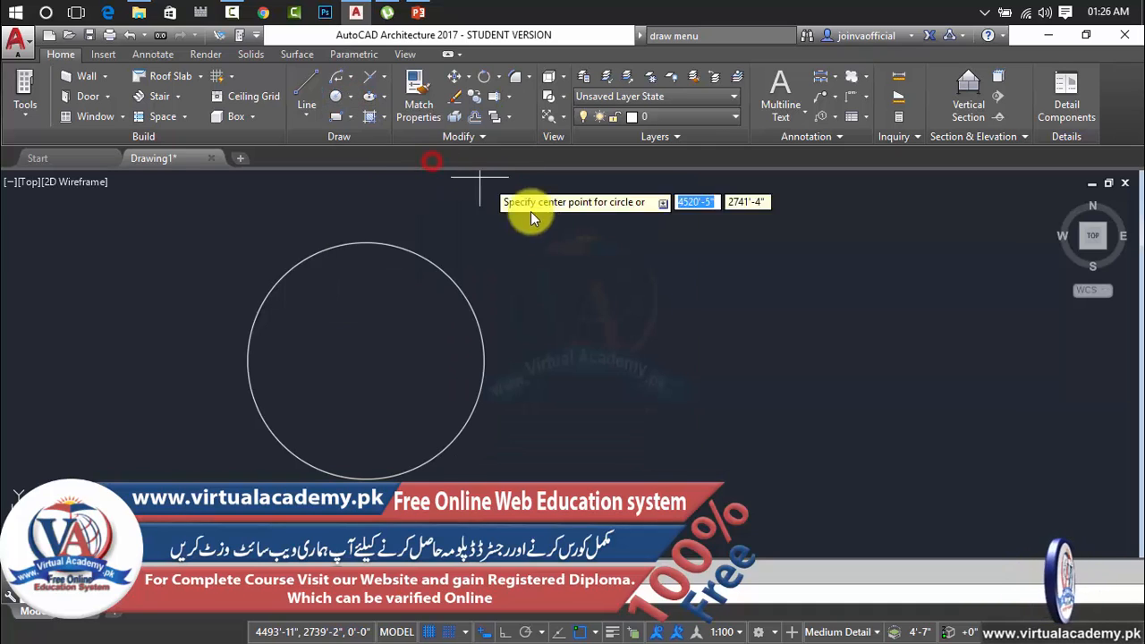
pyautogui.click(366, 361)
pyautogui.write("50'")
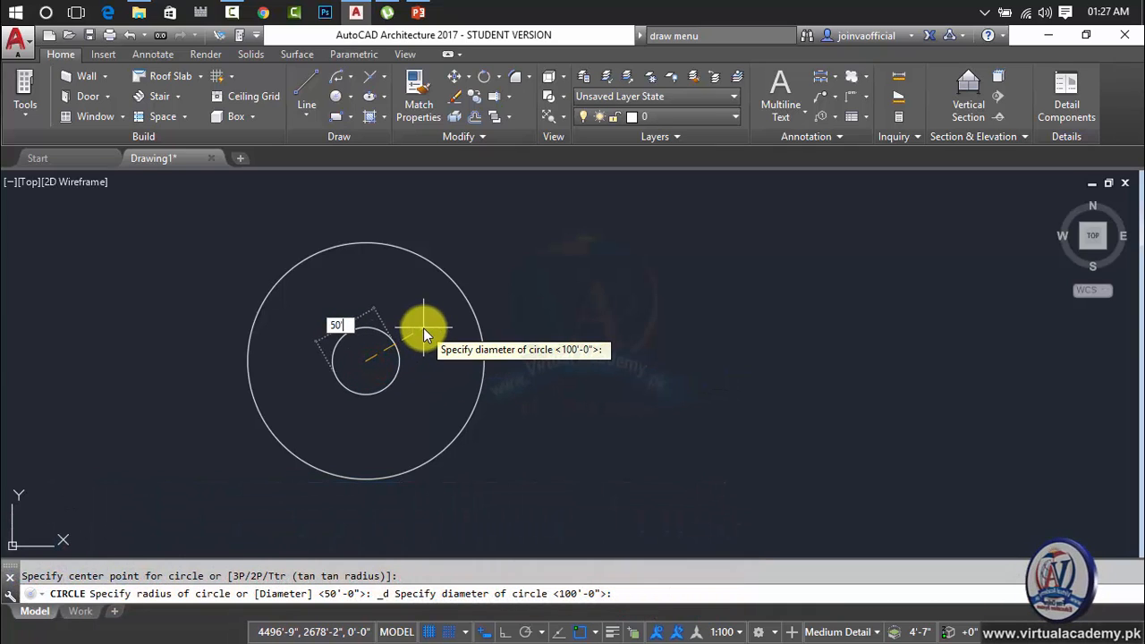
pyautogui.press('Return')
# Highlight both concentric circles to compare their sizes, and clear the selection.
pyautogui.click(539, 269)
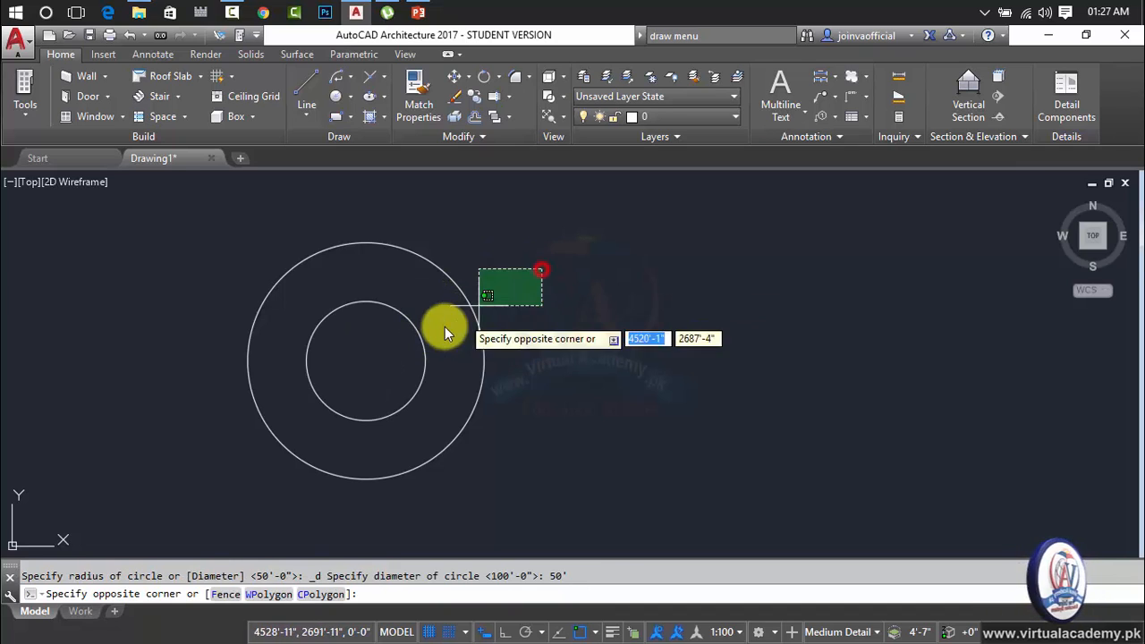
pyautogui.click(383, 340)
pyautogui.moveTo(517, 295); pyautogui.dragTo(431, 300, button='middle')
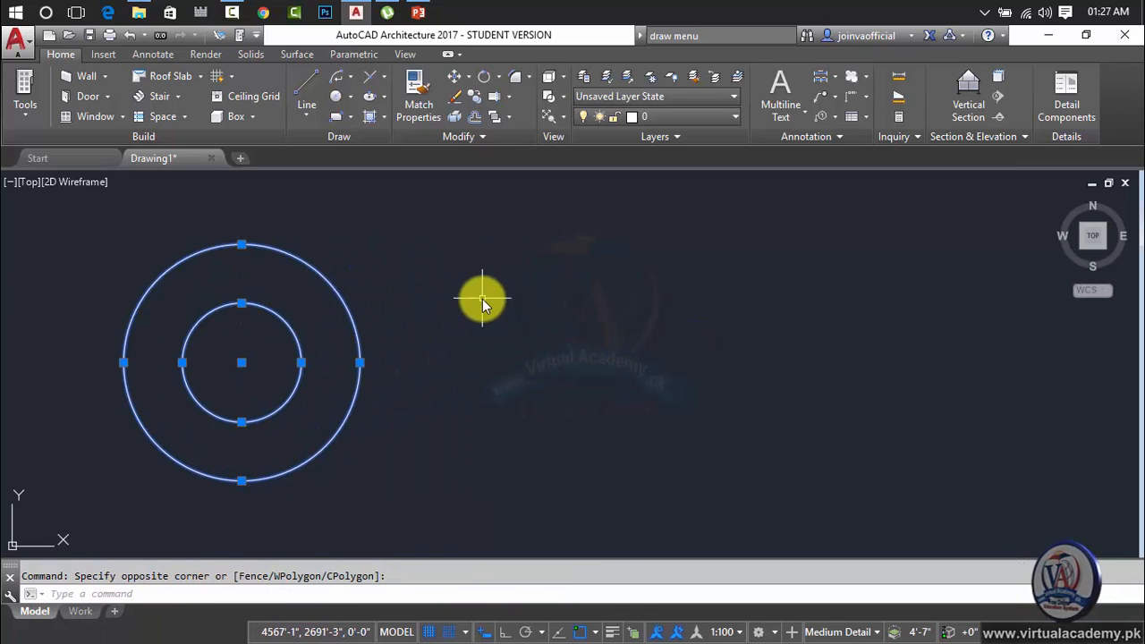
pyautogui.press('Escape')
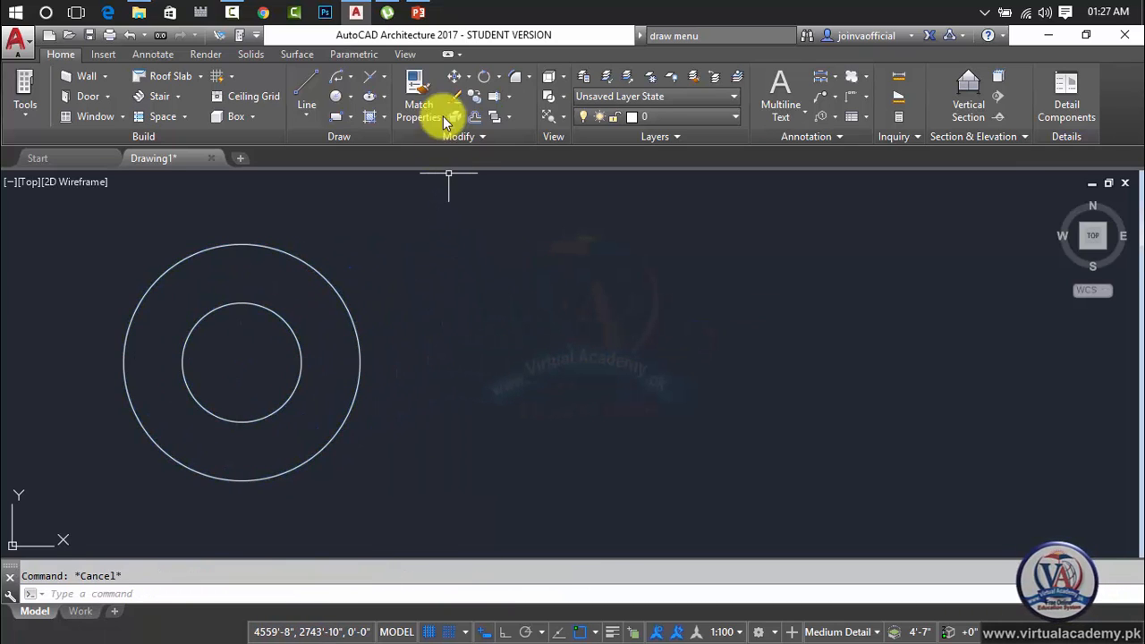
# Draw two separate circles to the right of the concentric pair, the far one about 30'-5" and the near one about 32' in radius.
pyautogui.click(348, 96)
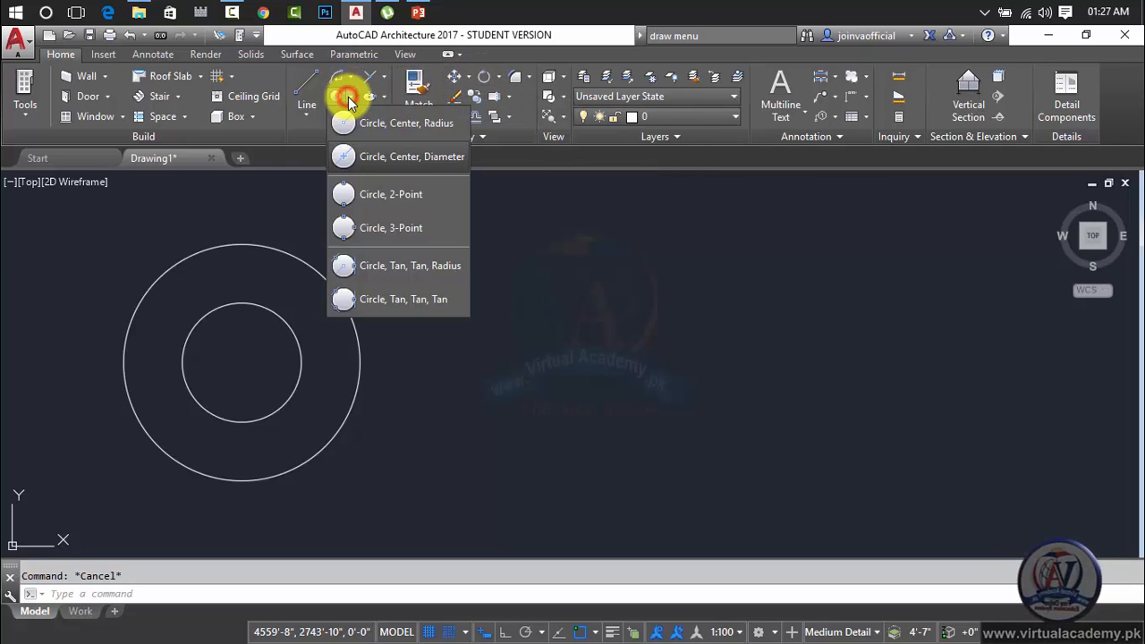
pyautogui.click(411, 200)
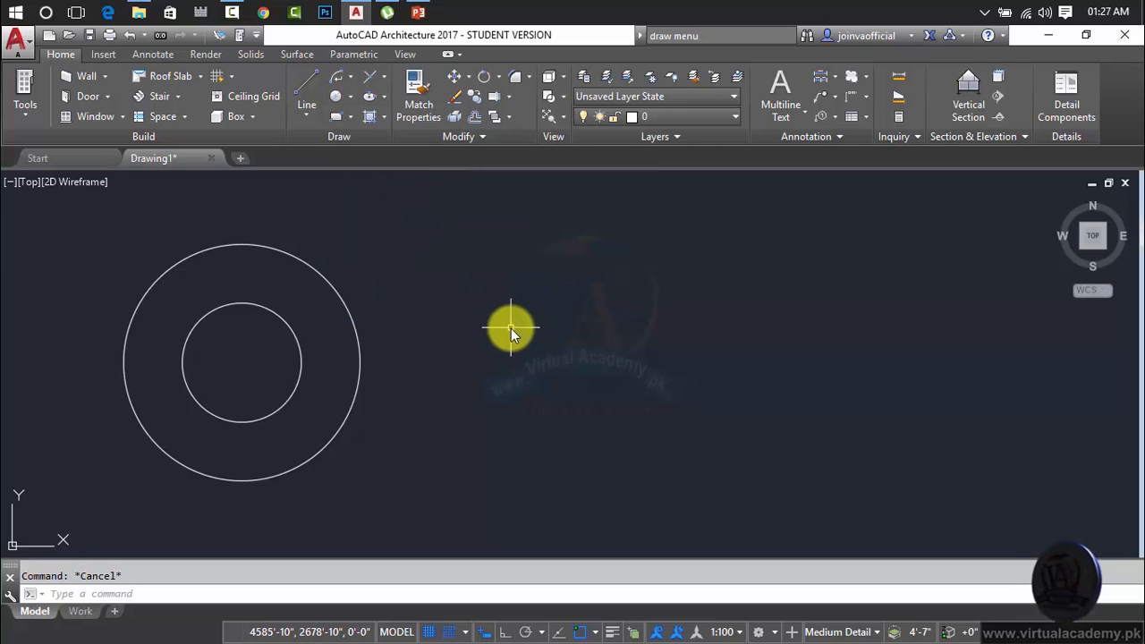
pyautogui.write('c')
pyautogui.press('Return')
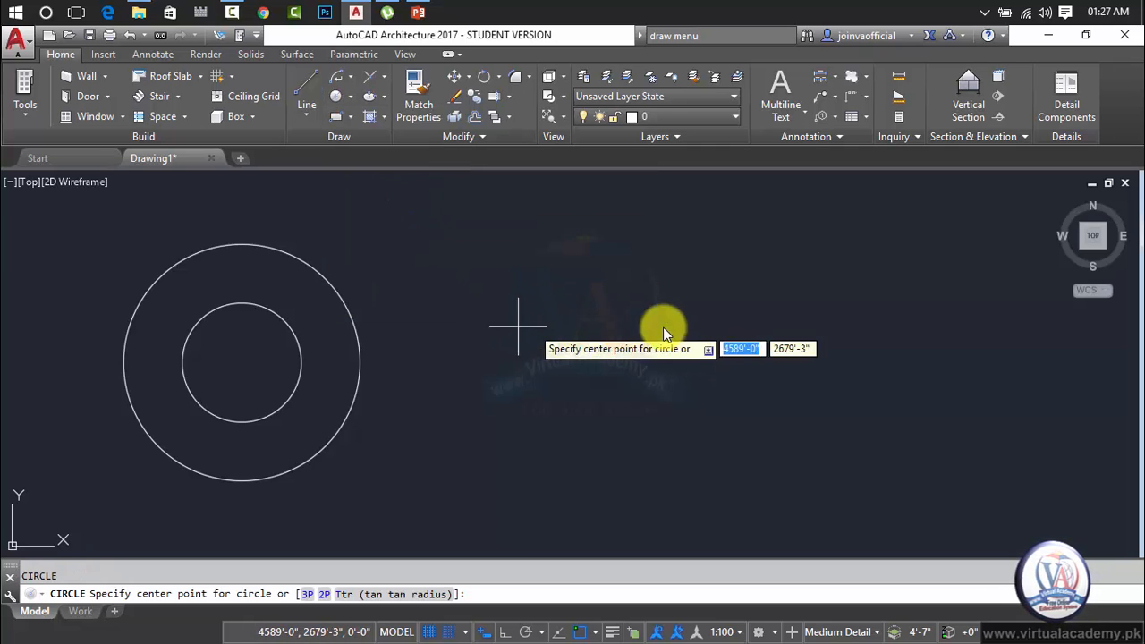
pyautogui.click(895, 317)
pyautogui.click(911, 387)
pyautogui.press('Return')
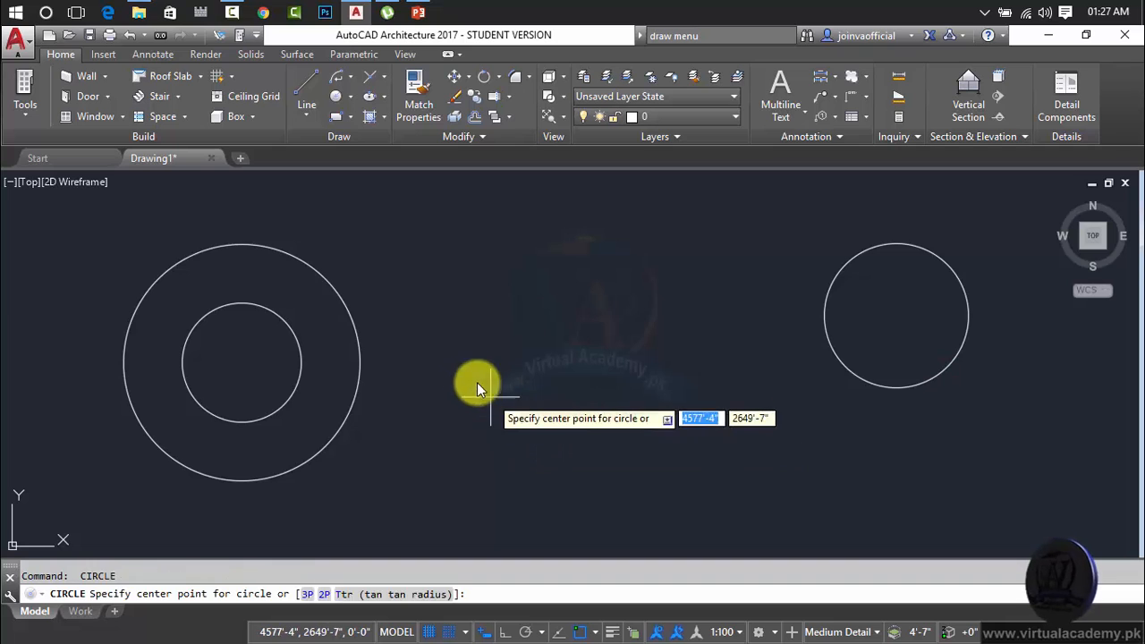
pyautogui.click(468, 373)
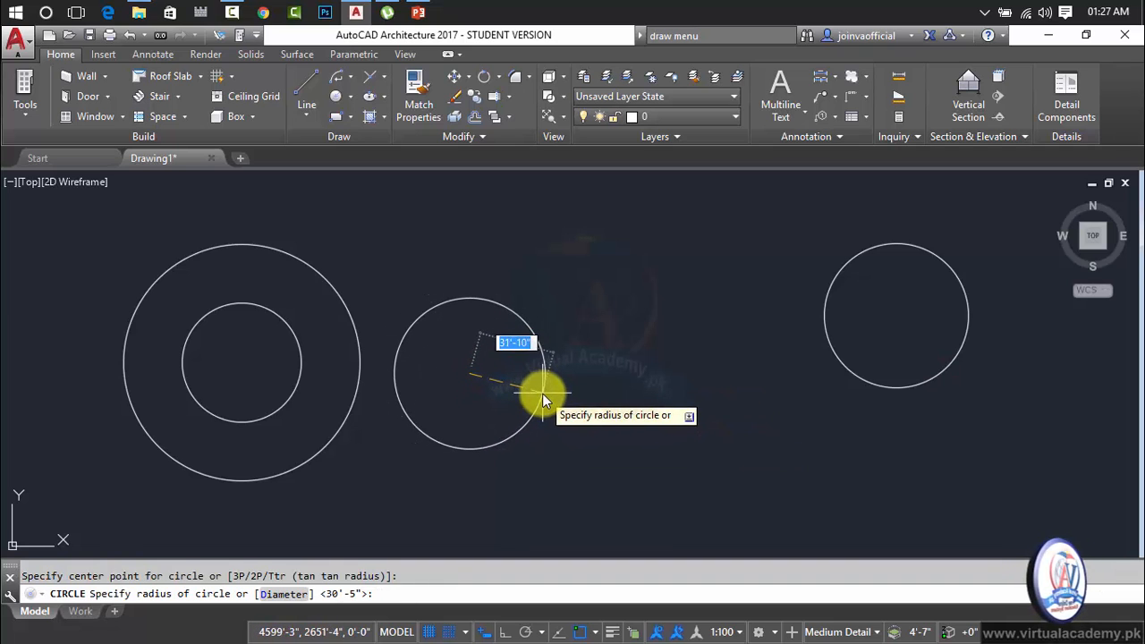
pyautogui.click(542, 393)
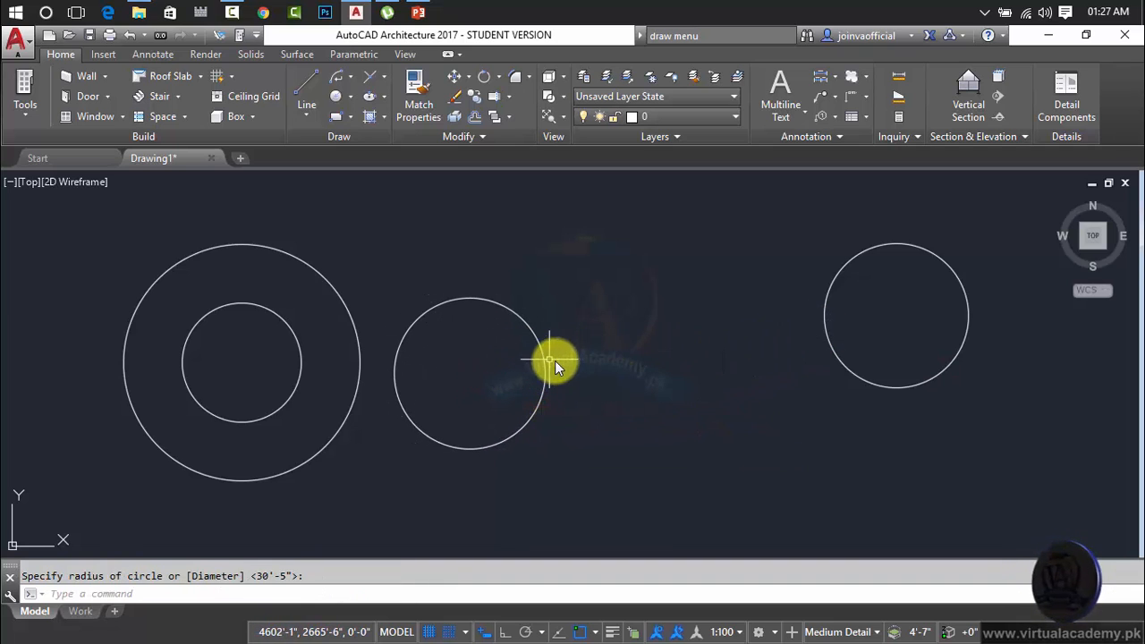
# Draw a 2P circle about 119'-6" in diameter spanning the gap between the two separate circles, and erase it.
pyautogui.press('Return')
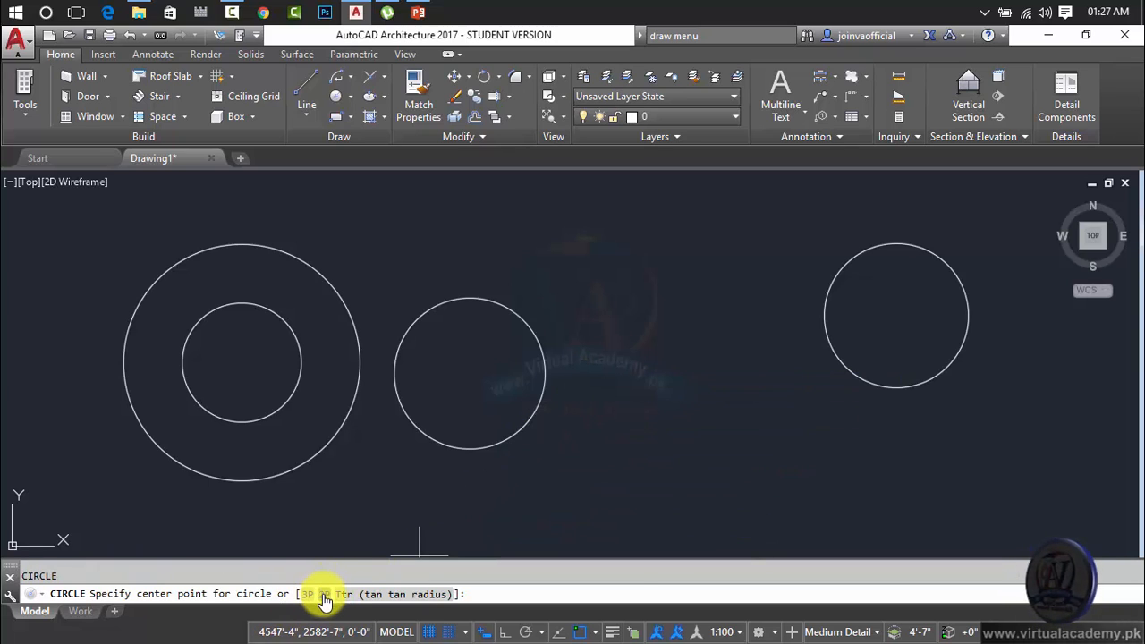
pyautogui.click(324, 594)
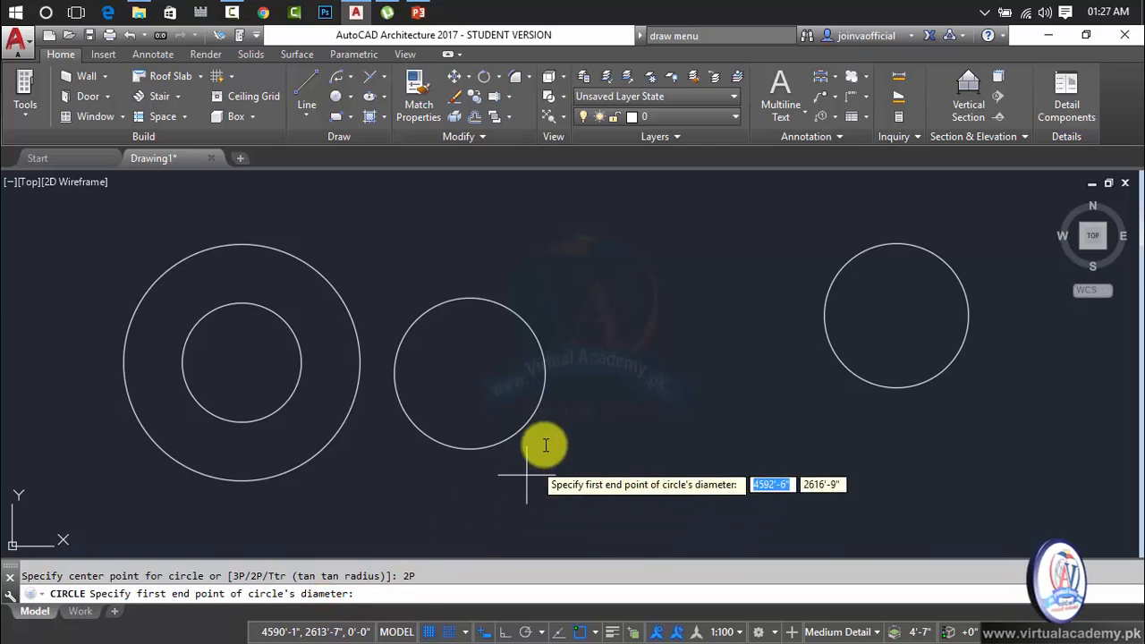
pyautogui.click(545, 373)
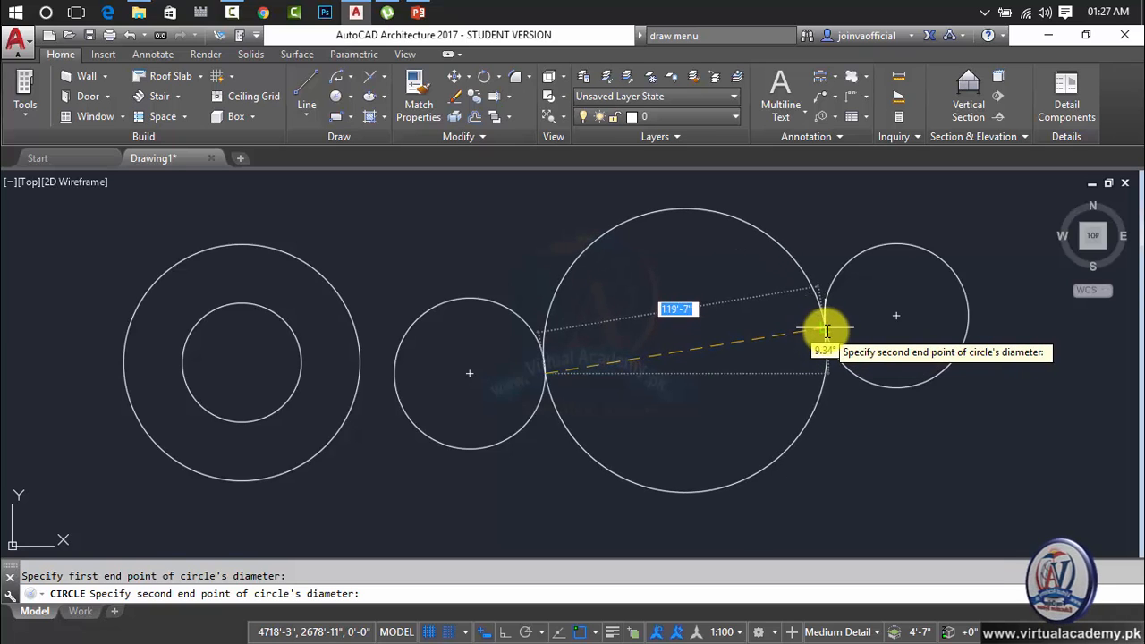
pyautogui.click(828, 334)
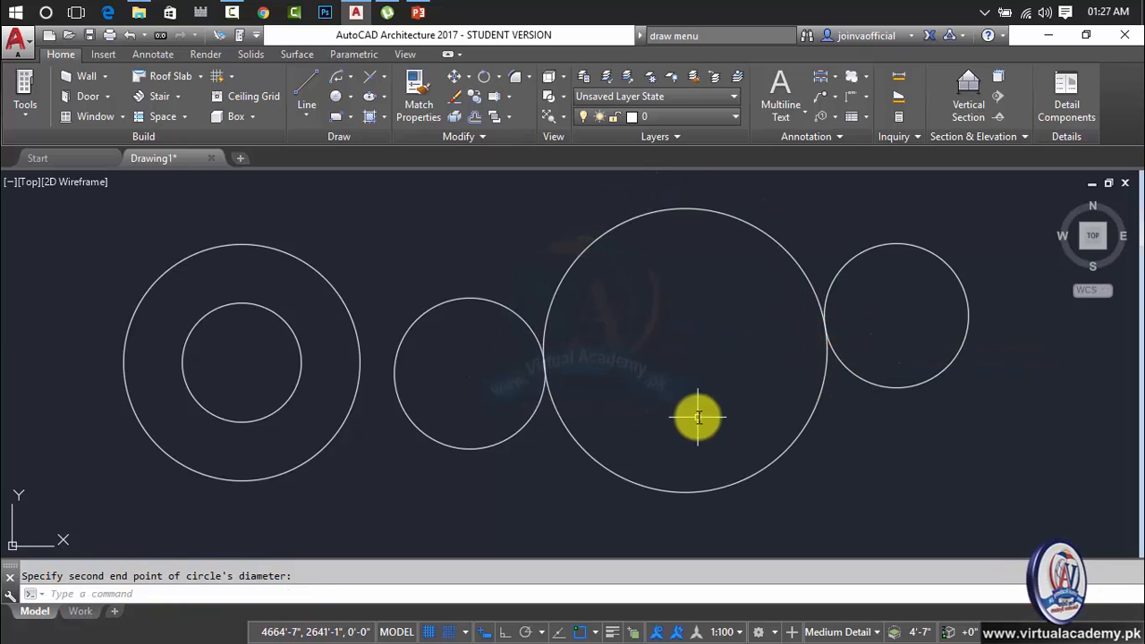
pyautogui.press('Escape')
pyautogui.click(647, 213)
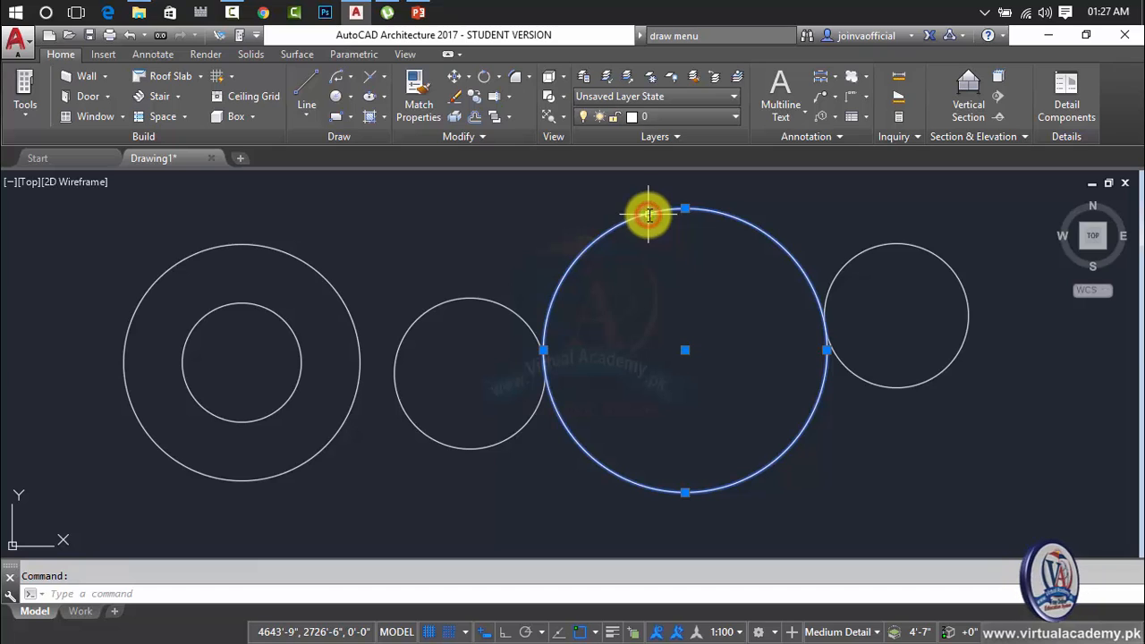
pyautogui.press('Delete')
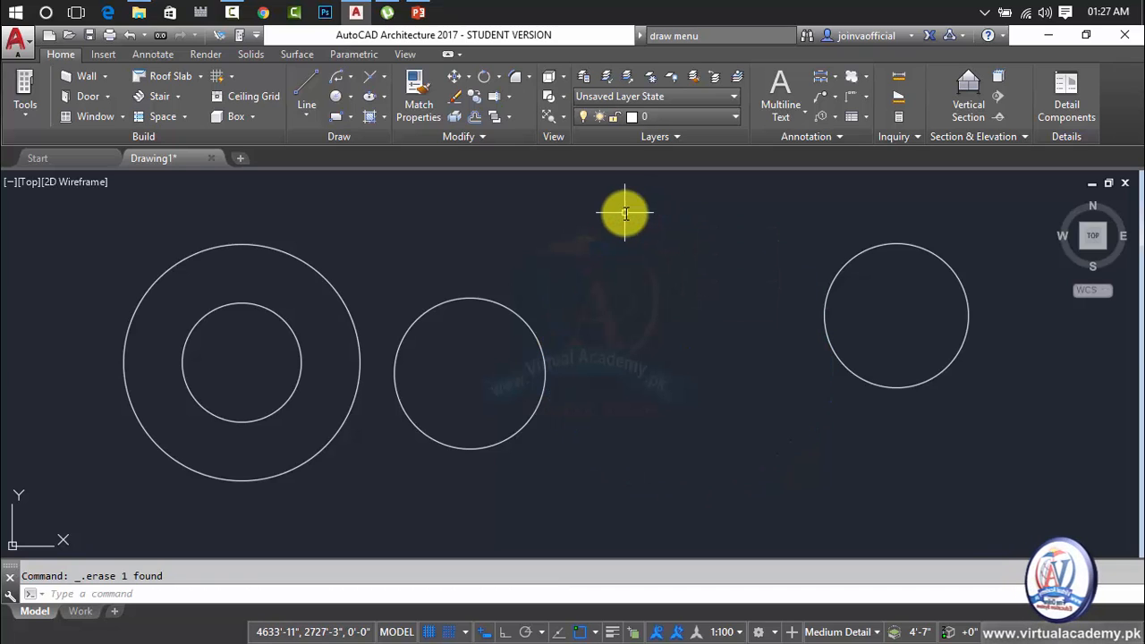
# Draw a center-radius circle centered on the middle circle's right edge and reaching the far-right circle, and erase it.
pyautogui.write('c')
pyautogui.press('Return')
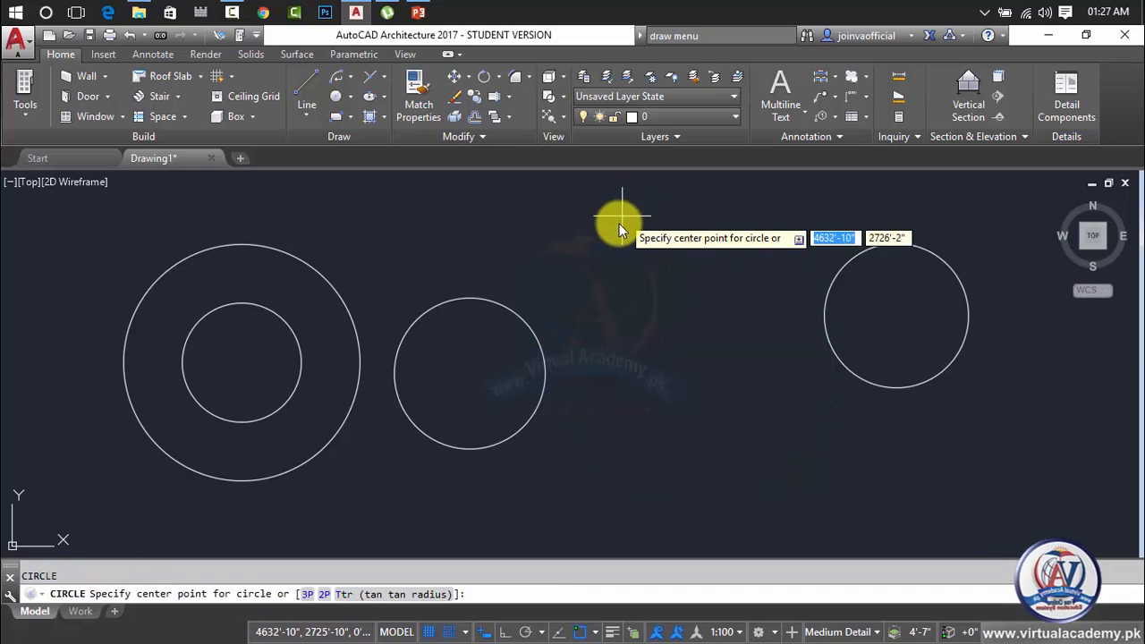
pyautogui.click(545, 363)
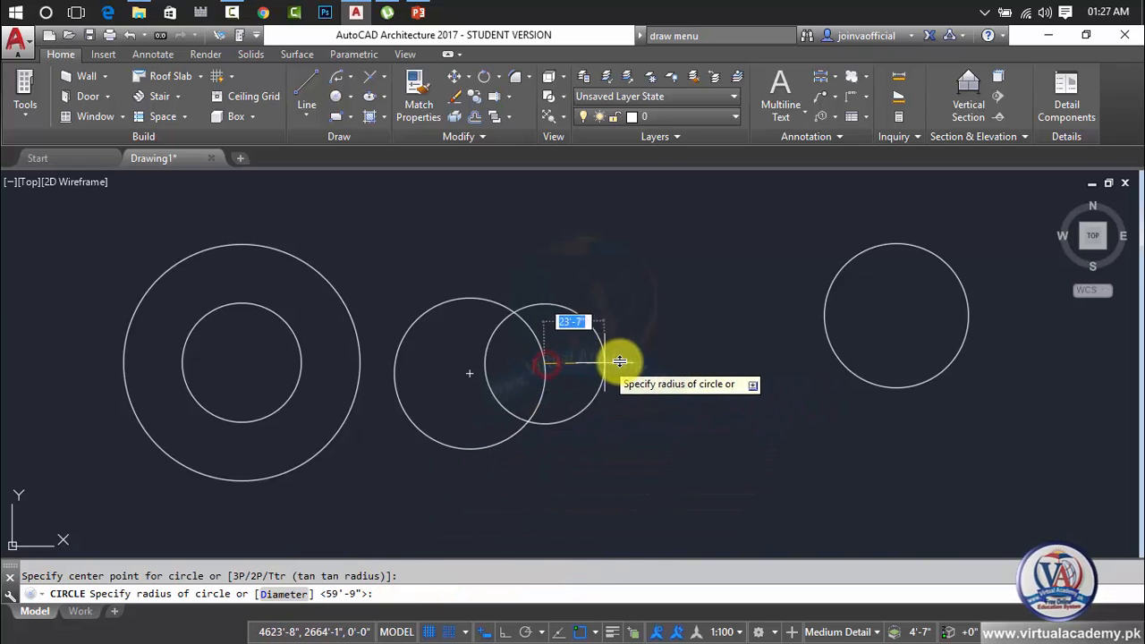
pyautogui.click(824, 332)
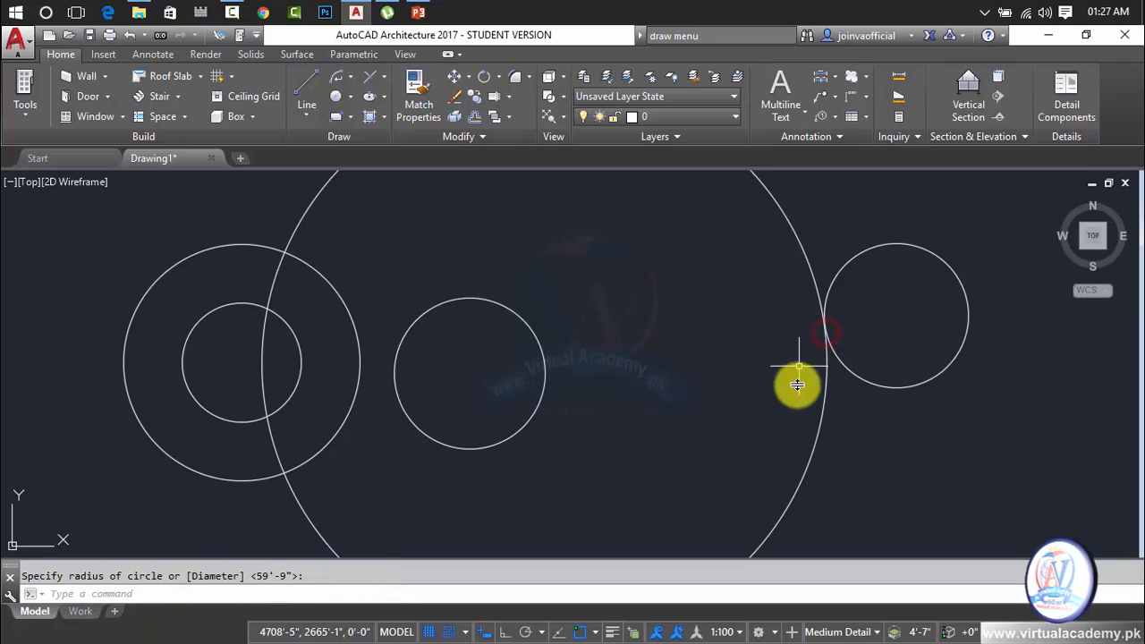
pyautogui.click(795, 236)
pyautogui.press('Delete')
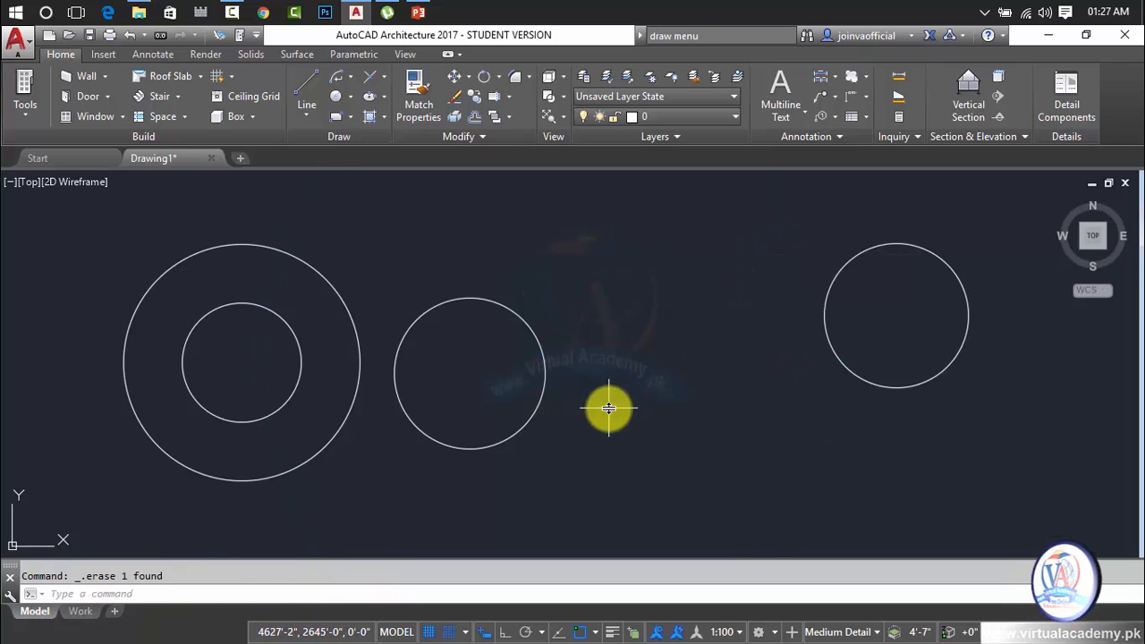
# Draw a 2P circle with its diameter running from the middle circle's right edge to the far-right circle's left edge.
pyautogui.press('Return')
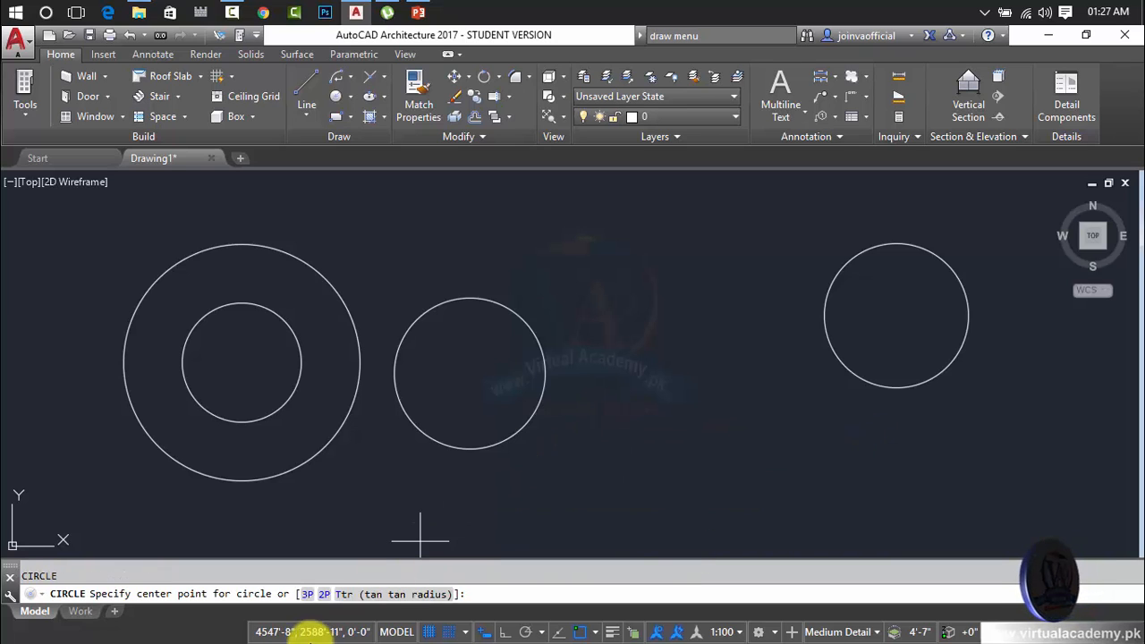
pyautogui.click(324, 594)
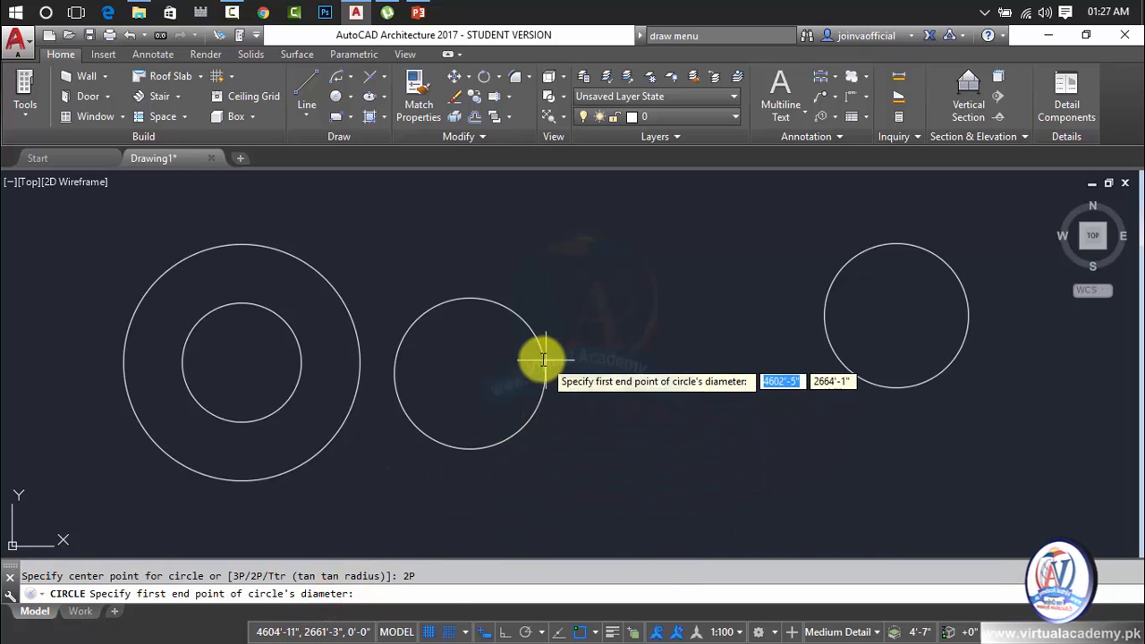
pyautogui.click(544, 364)
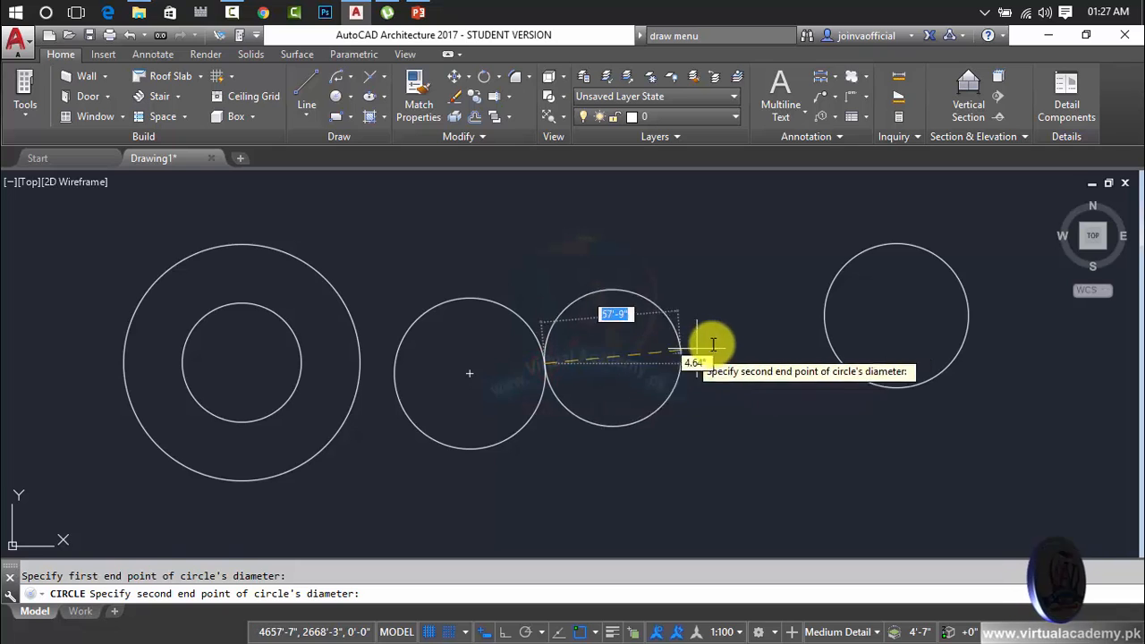
pyautogui.click(823, 325)
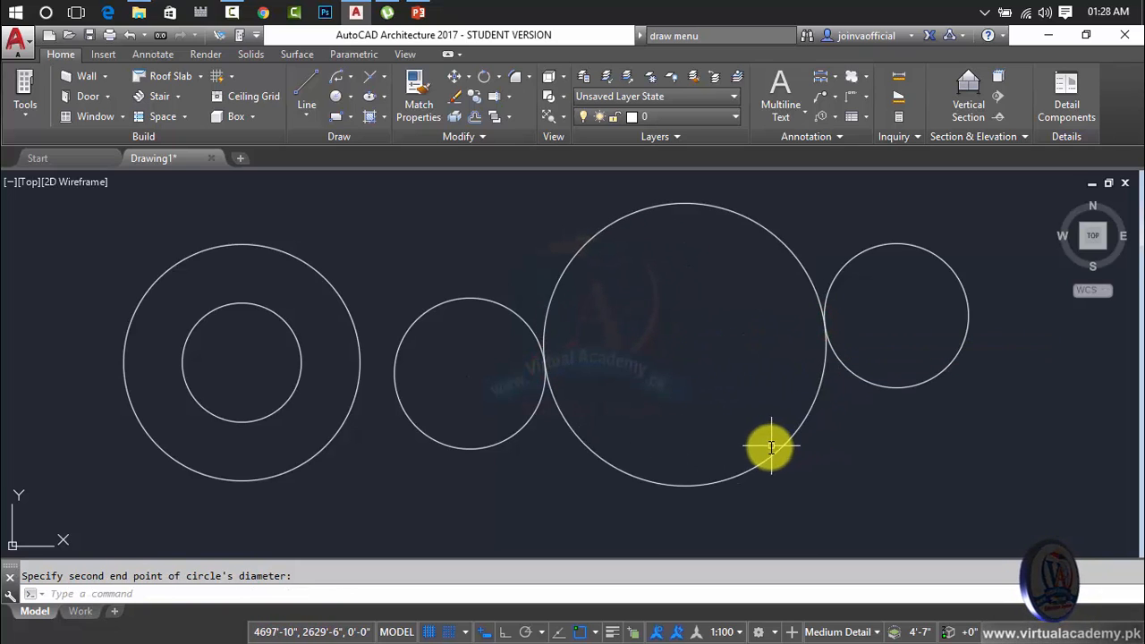
# Draw three separate circles in the empty area right of the circle row, the upper one about 25'-11" and the far-right one about 19' in radius.
pyautogui.scroll(-4, 769, 445)
pyautogui.moveTo(708, 460); pyautogui.dragTo(462, 509, button='middle')
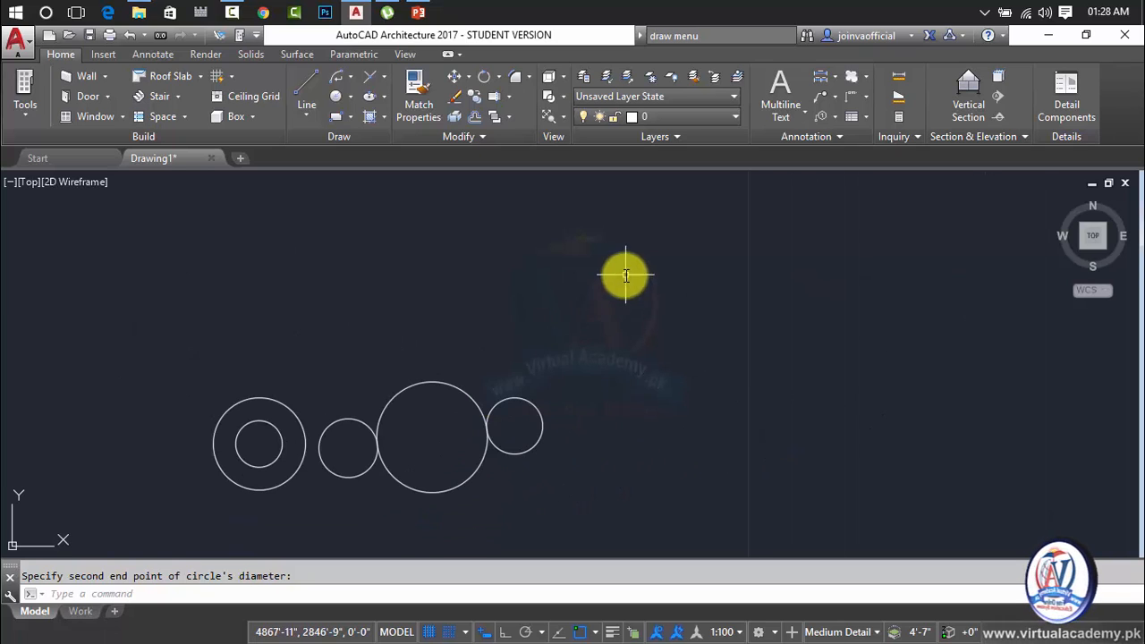
pyautogui.click(480, 407)
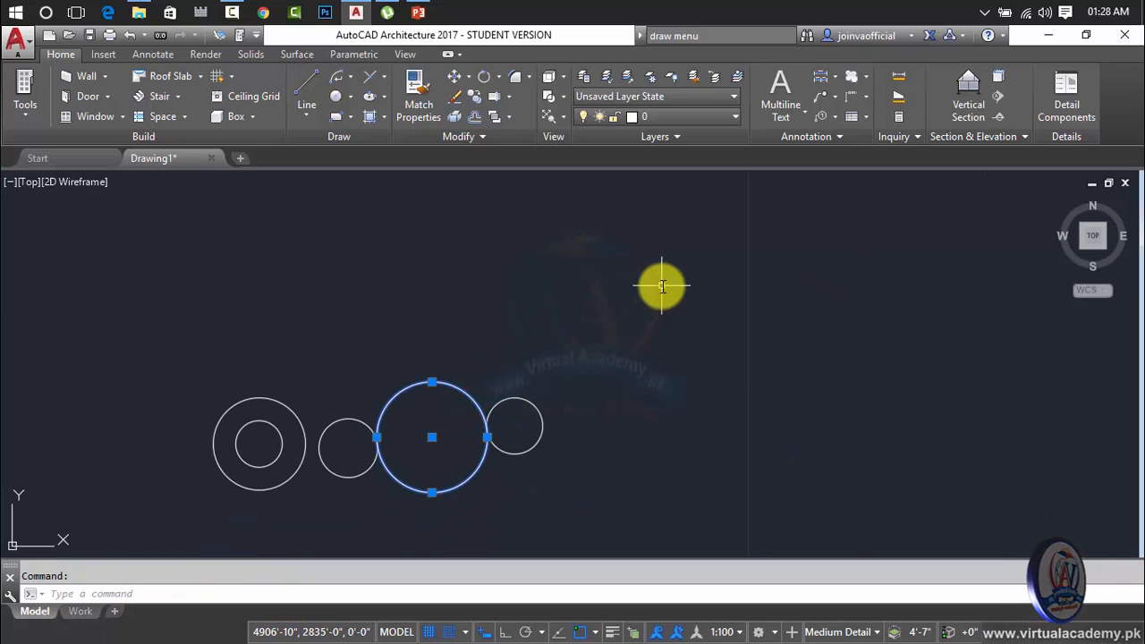
pyautogui.press('Escape')
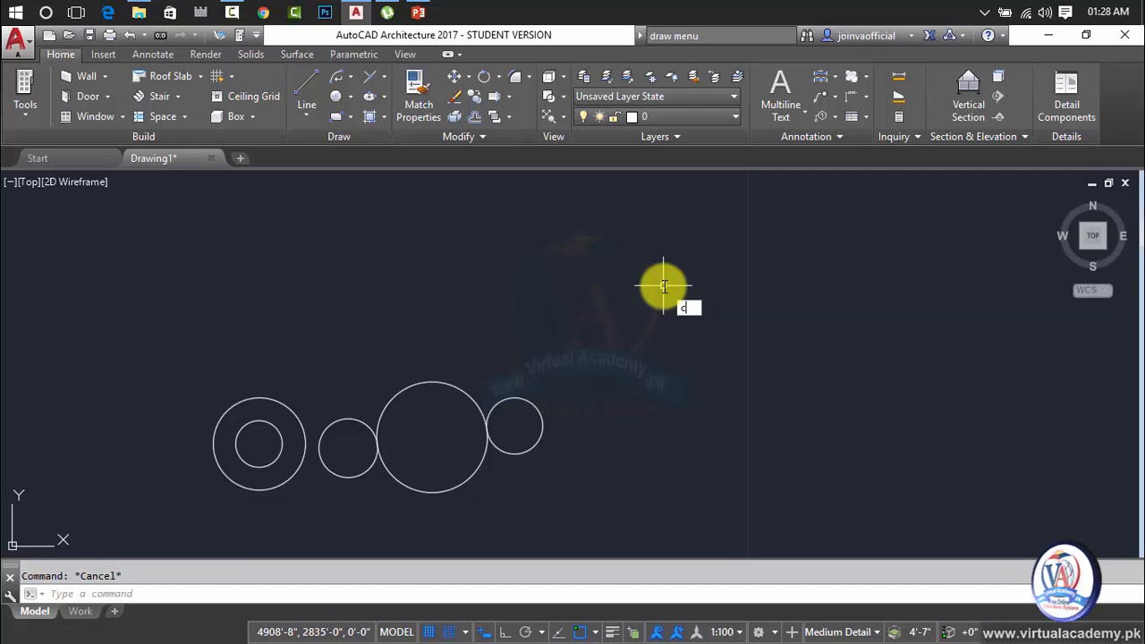
pyautogui.press('Return')
pyautogui.click(663, 286)
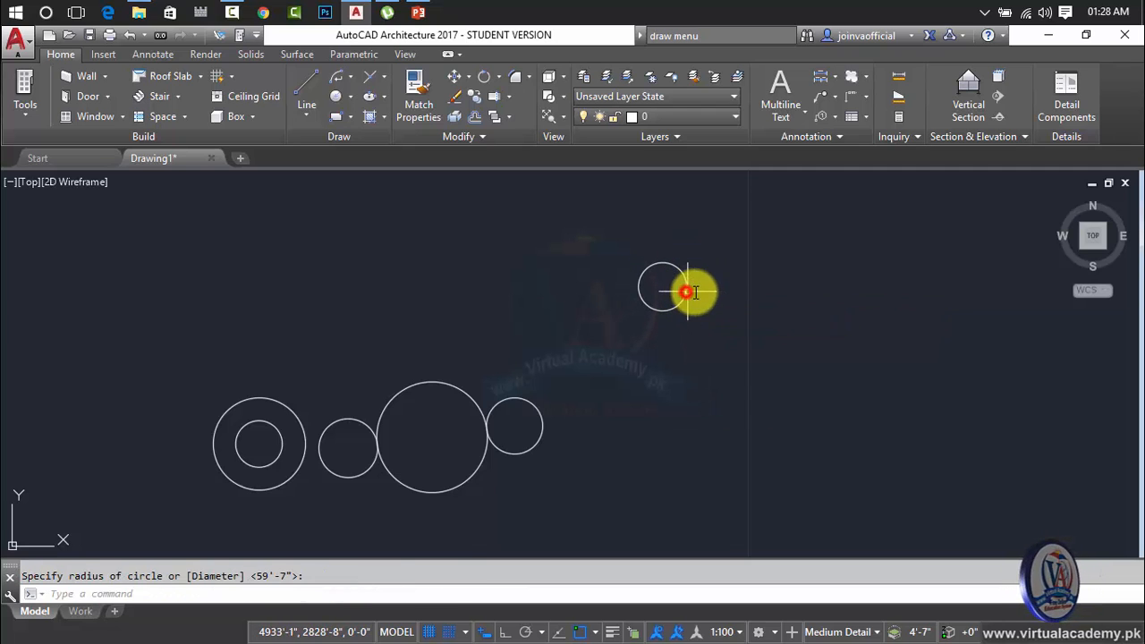
pyautogui.click(686, 291)
pyautogui.press('Return')
pyautogui.click(930, 345)
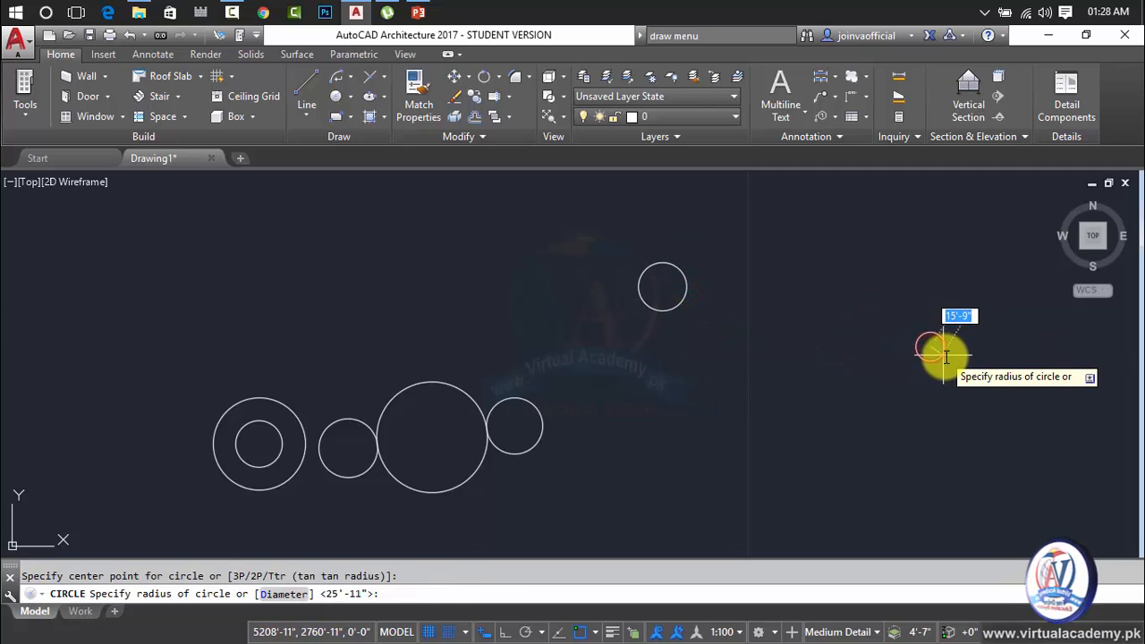
pyautogui.click(946, 356)
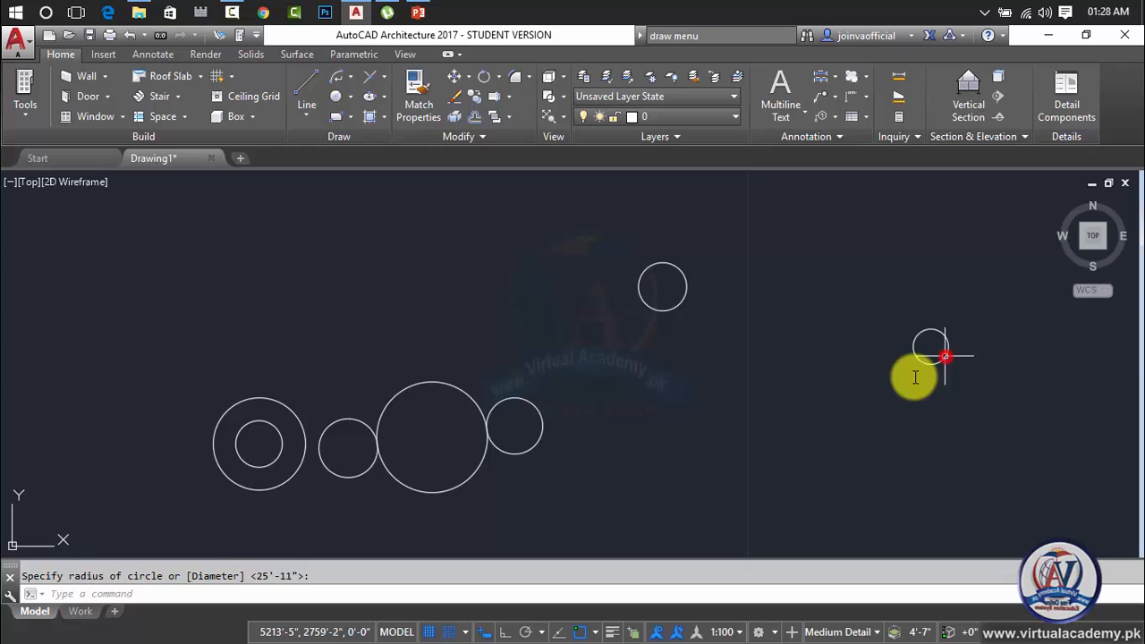
pyautogui.press('Return')
pyautogui.click(692, 496)
pyautogui.click(727, 499)
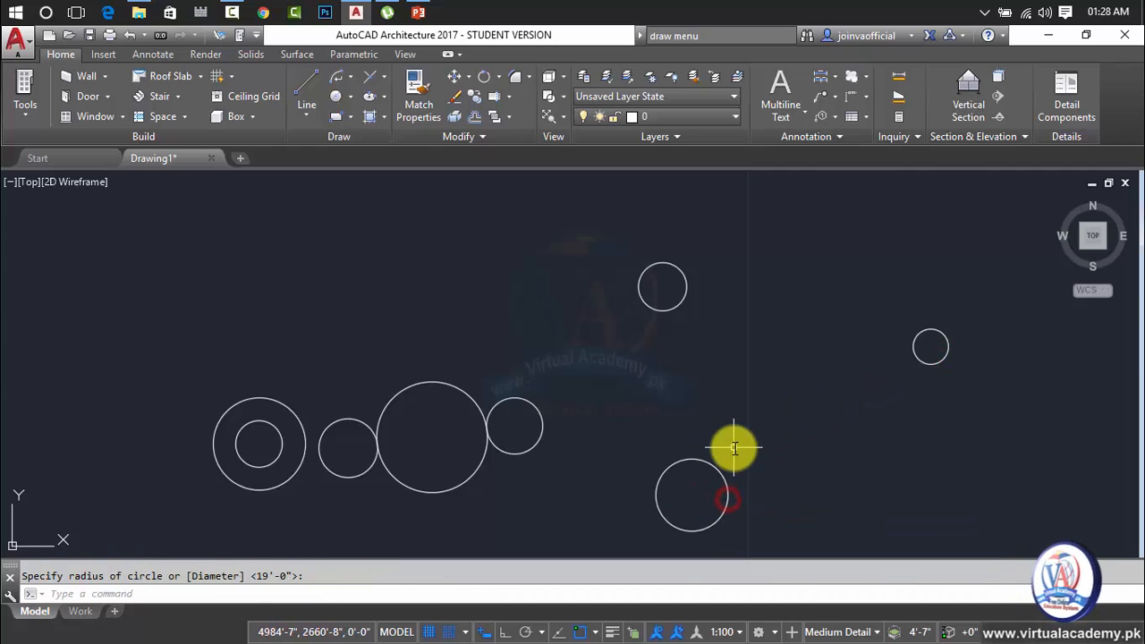
# Draw a 3P circle about 135'-5" in radius through one point on the facing edge of each of the three separate circles.
pyautogui.write('c')
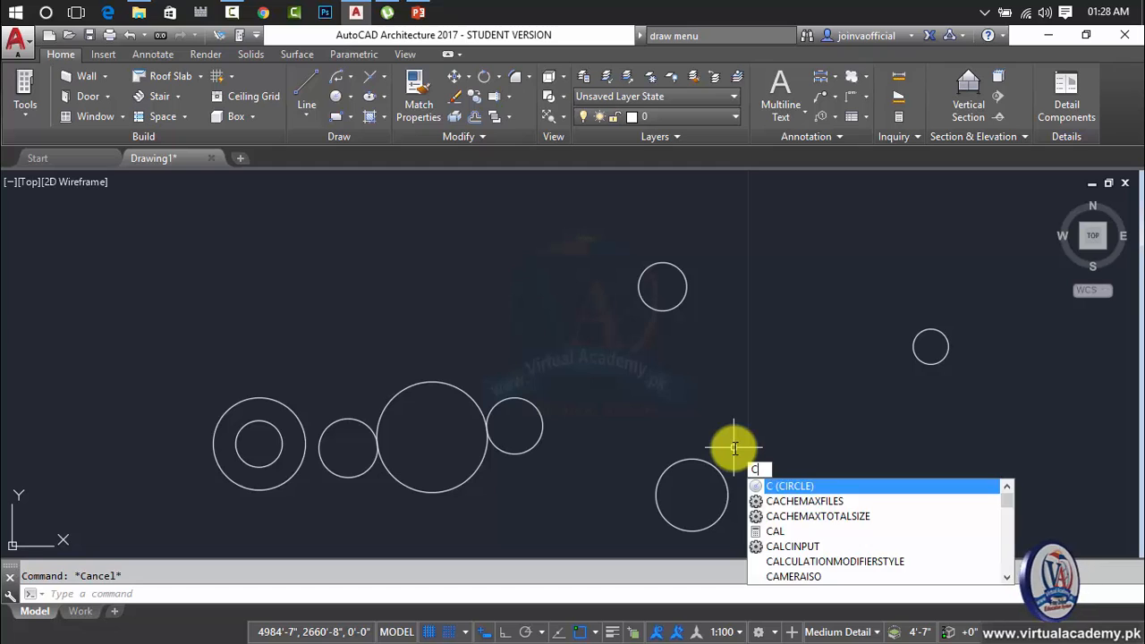
pyautogui.press('Return')
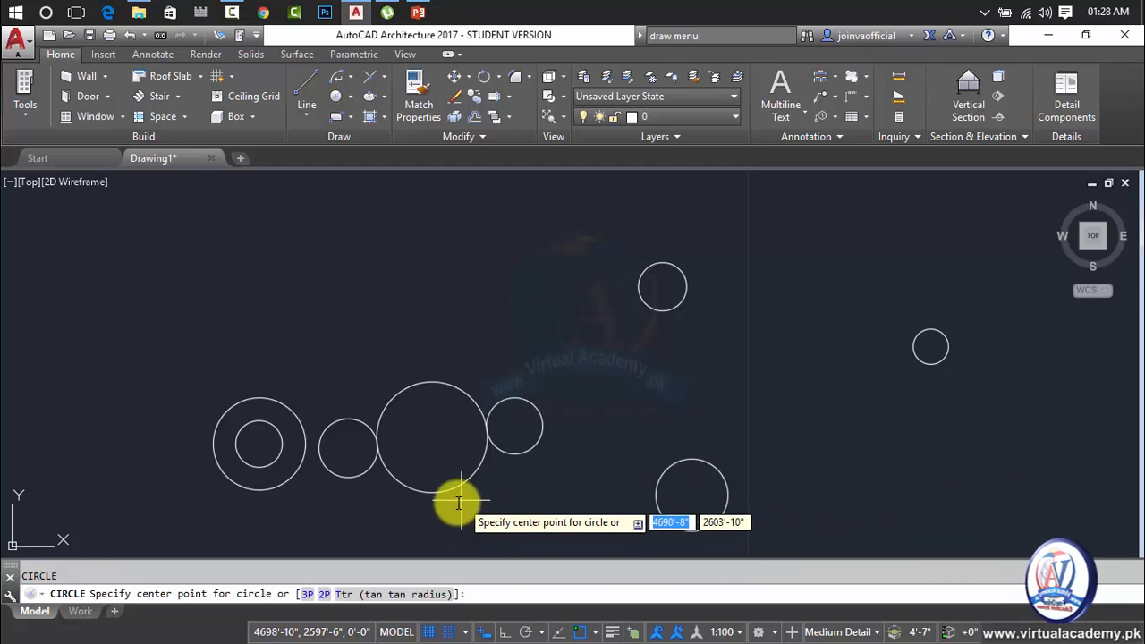
pyautogui.click(306, 594)
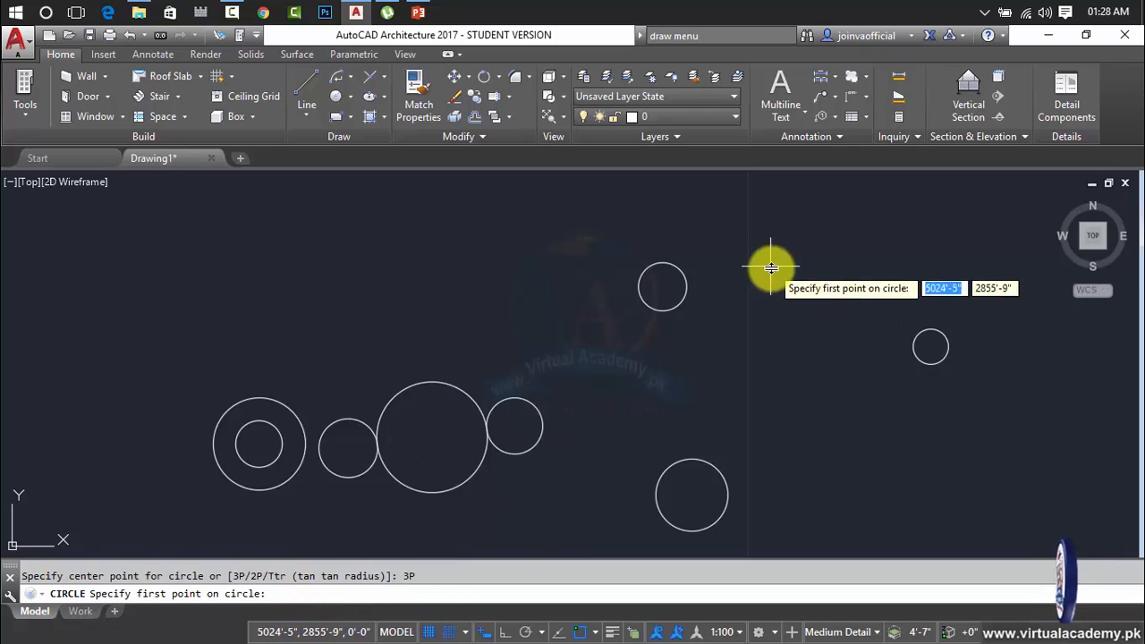
pyautogui.click(682, 298)
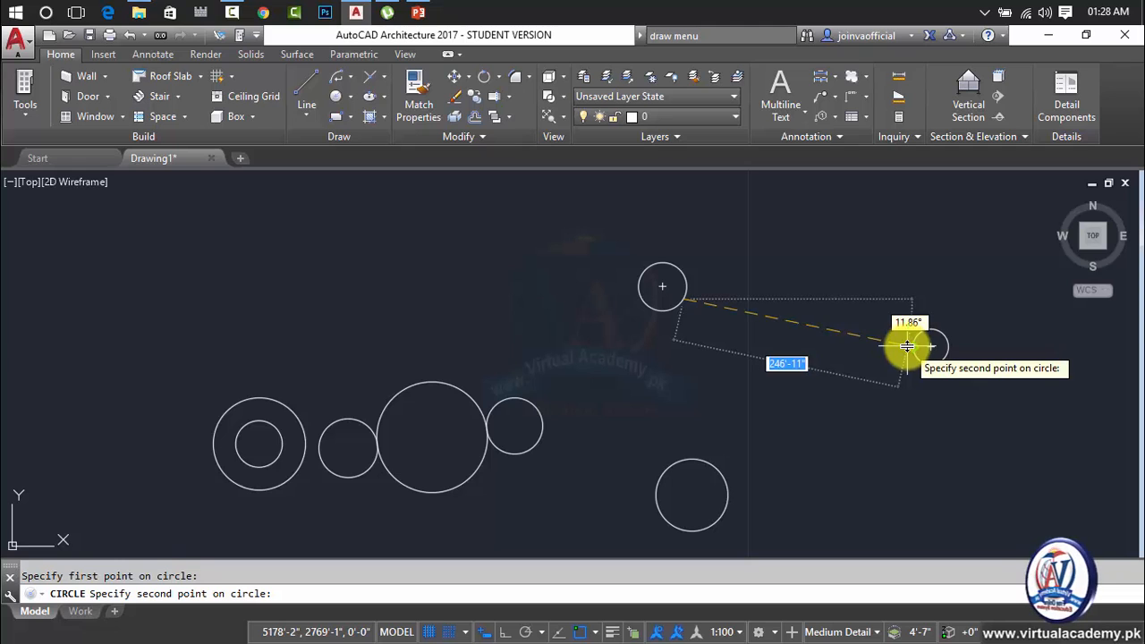
pyautogui.click(906, 345)
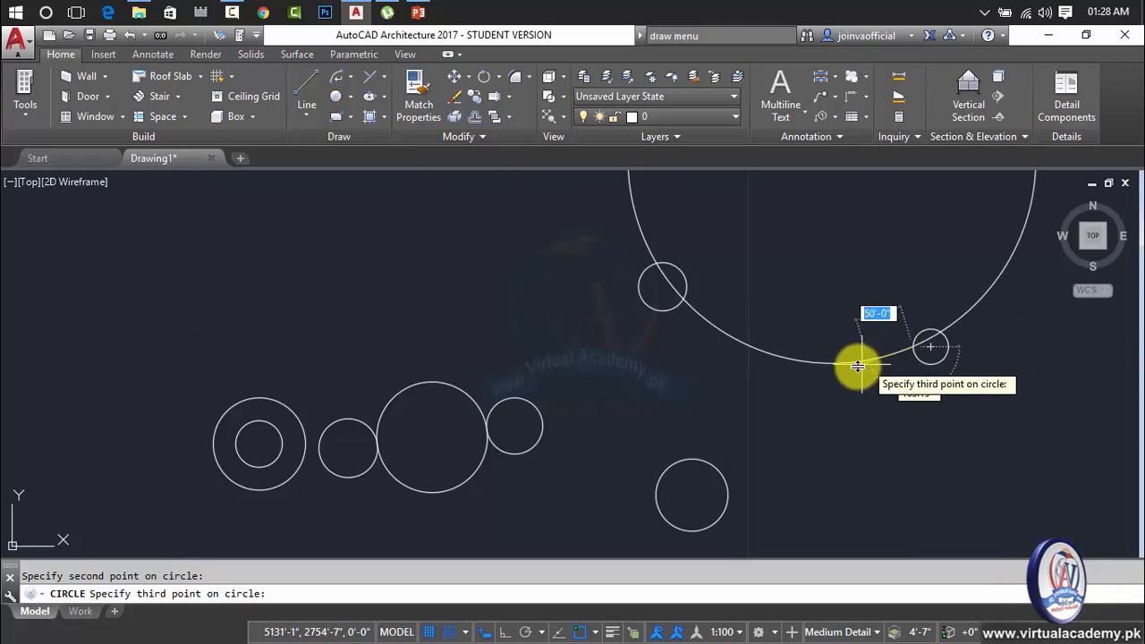
pyautogui.click(707, 466)
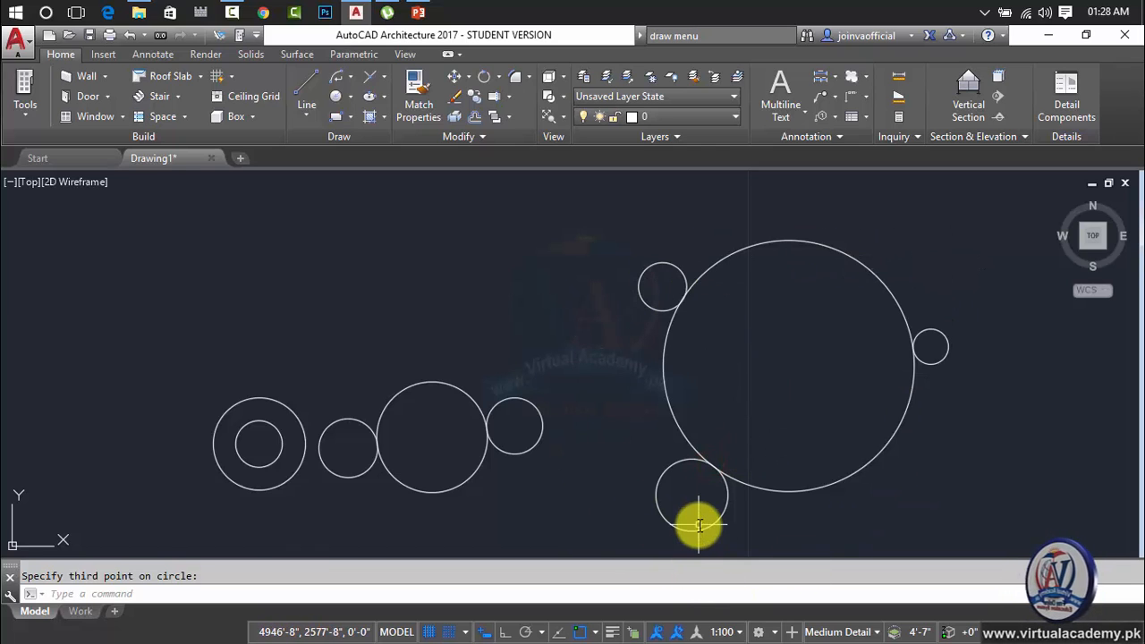
# Draw three more circles right of the large 3P circle, with radii of about 22'-10", 22'-2" and 36'-6".
pyautogui.moveTo(774, 376)
pyautogui.mouseDown(button='middle')
pyautogui.moveTo(486, 402)
pyautogui.moveTo(320, 438)
pyautogui.mouseUp(button='middle')
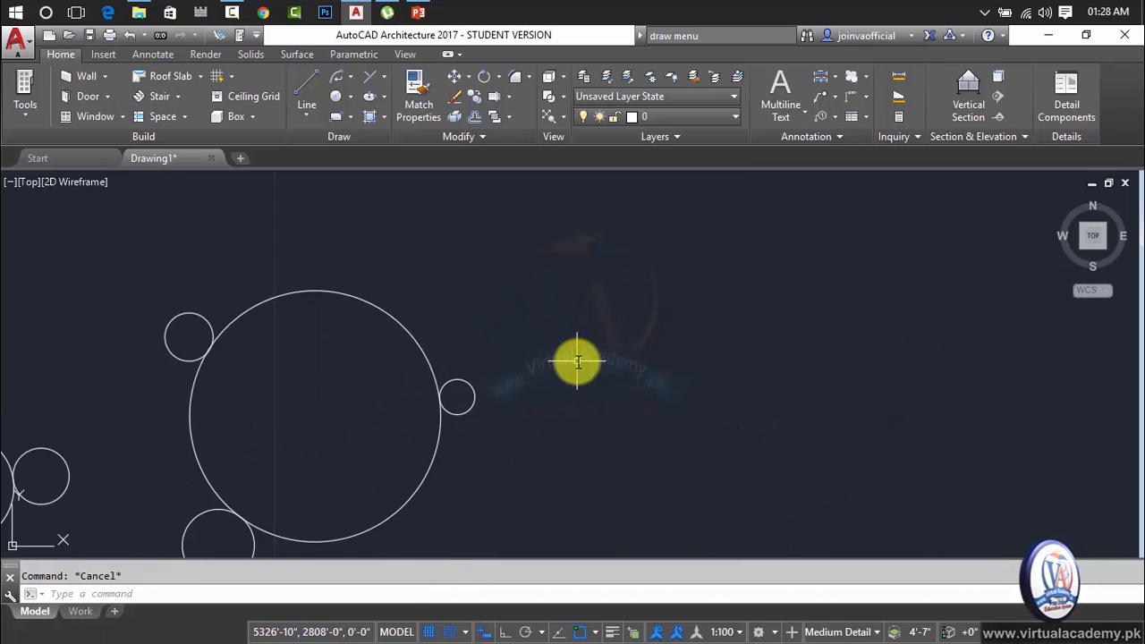
pyautogui.press('Return')
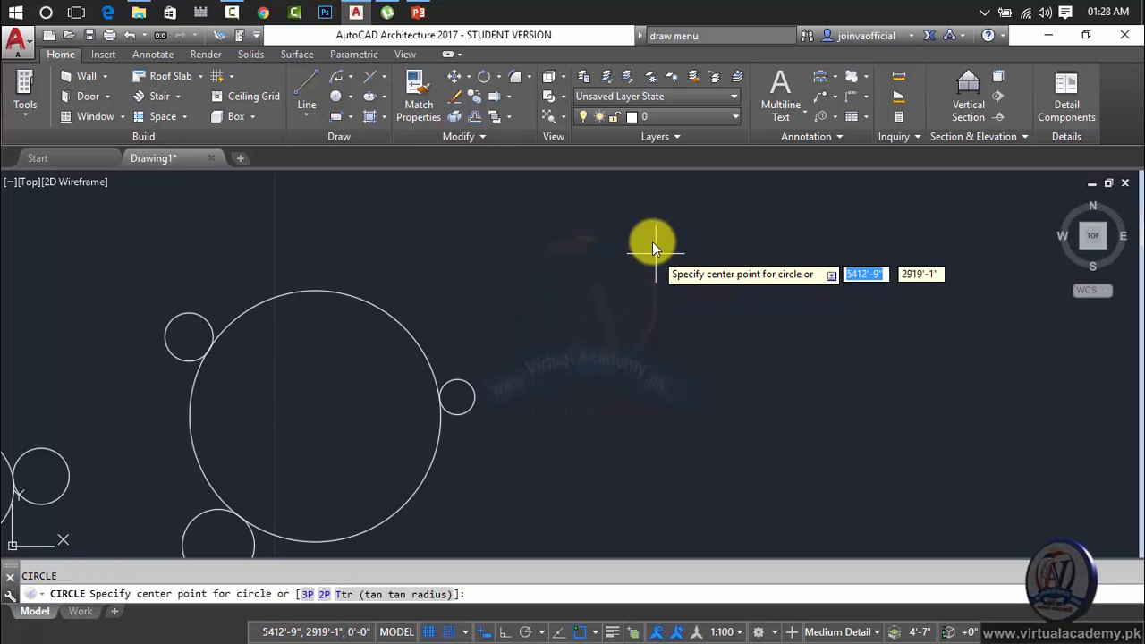
pyautogui.click(652, 241)
pyautogui.click(672, 245)
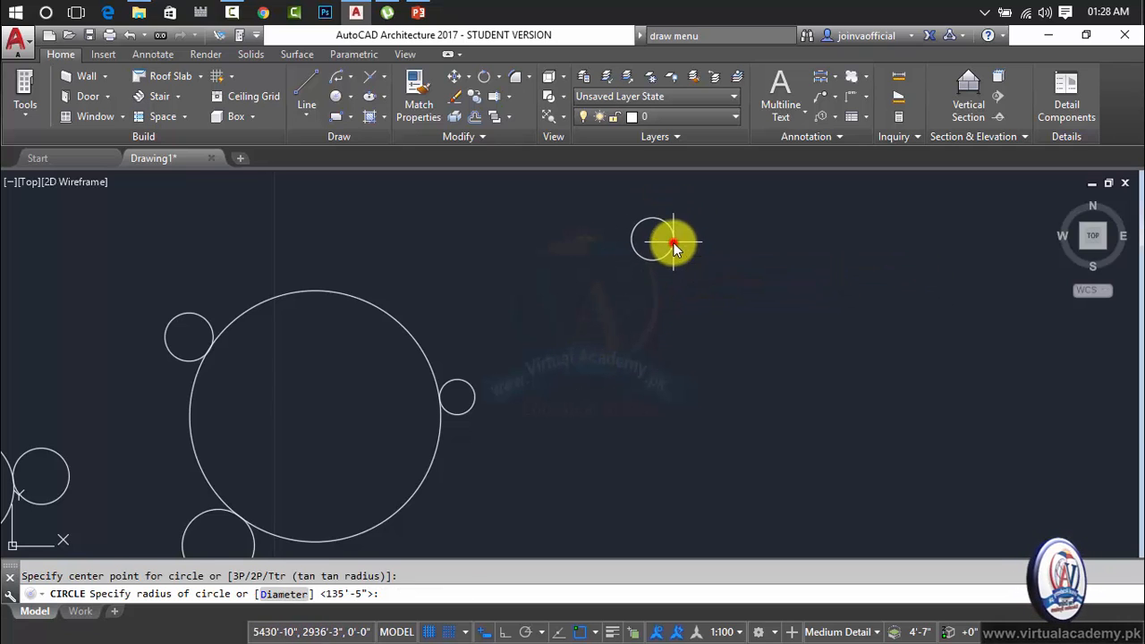
pyautogui.press('Return')
pyautogui.click(718, 362)
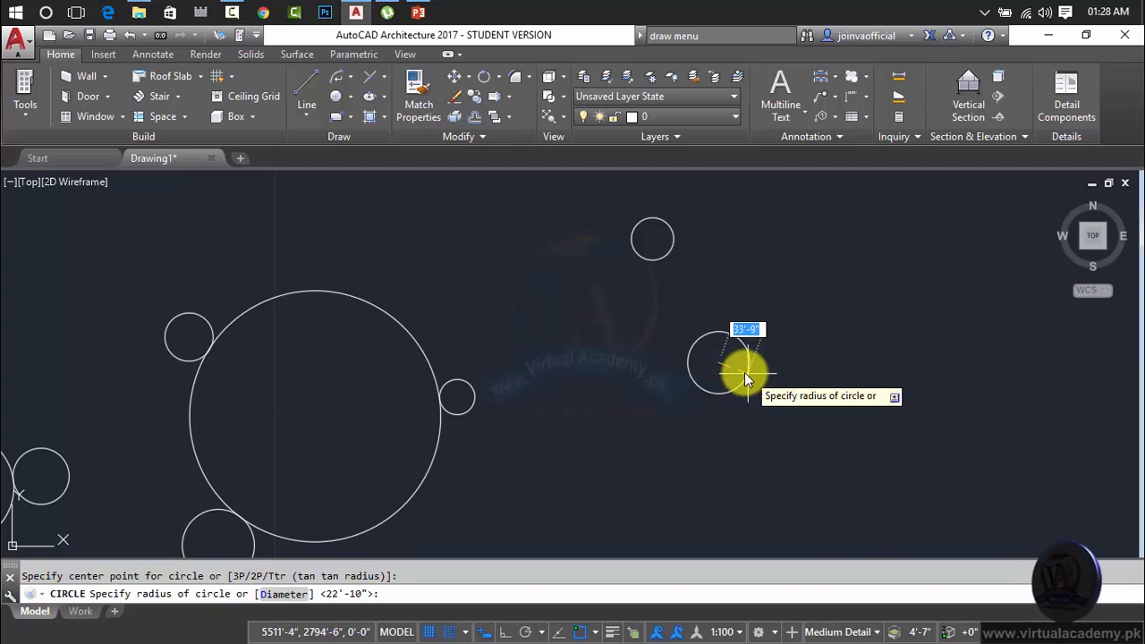
pyautogui.click(738, 367)
pyautogui.press('Return')
pyautogui.click(817, 198)
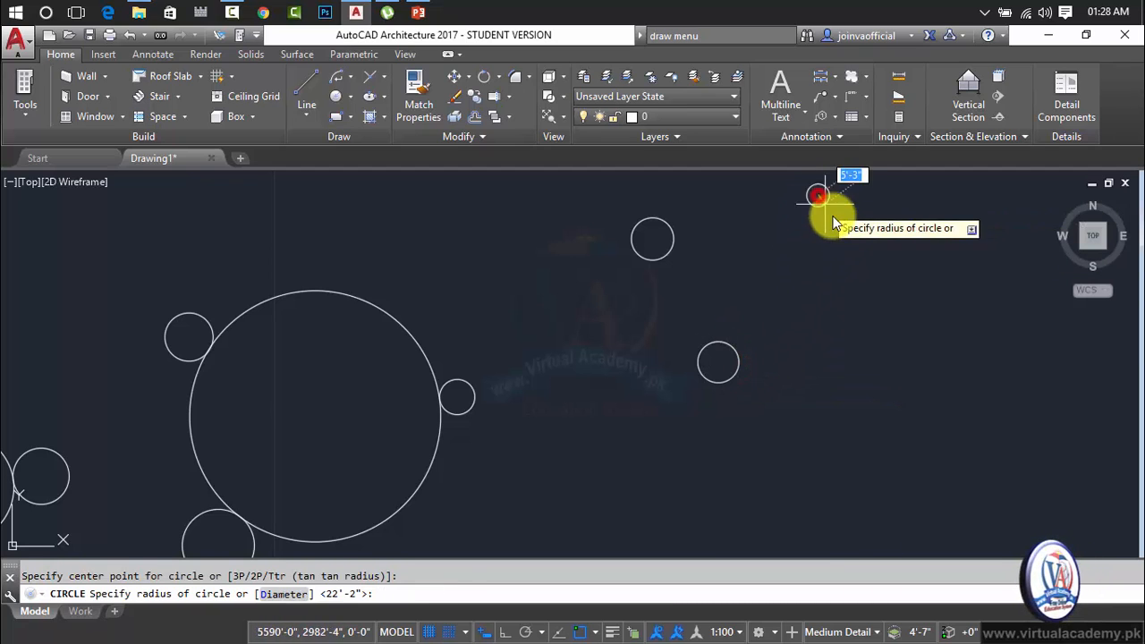
pyautogui.click(841, 221)
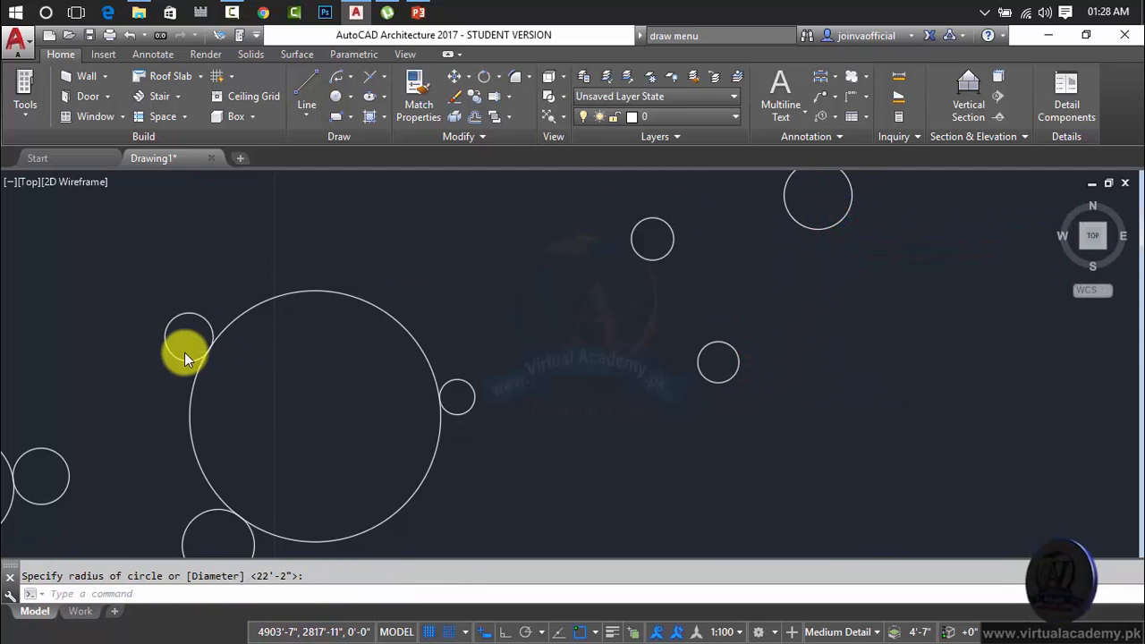
# Examine closely where the large 3P circle meets the small circles around it.
pyautogui.scroll(5, 184, 352)
pyautogui.scroll(-4, 262, 306)
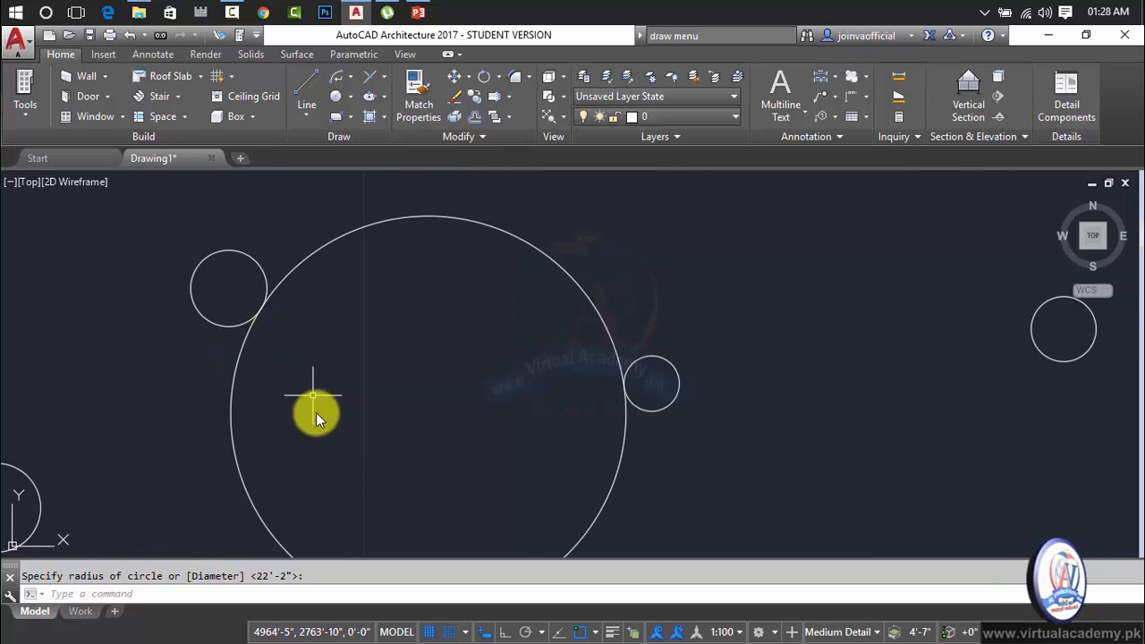
pyautogui.moveTo(317, 412); pyautogui.dragTo(419, 230, button='middle')
pyautogui.scroll(8, 425, 394)
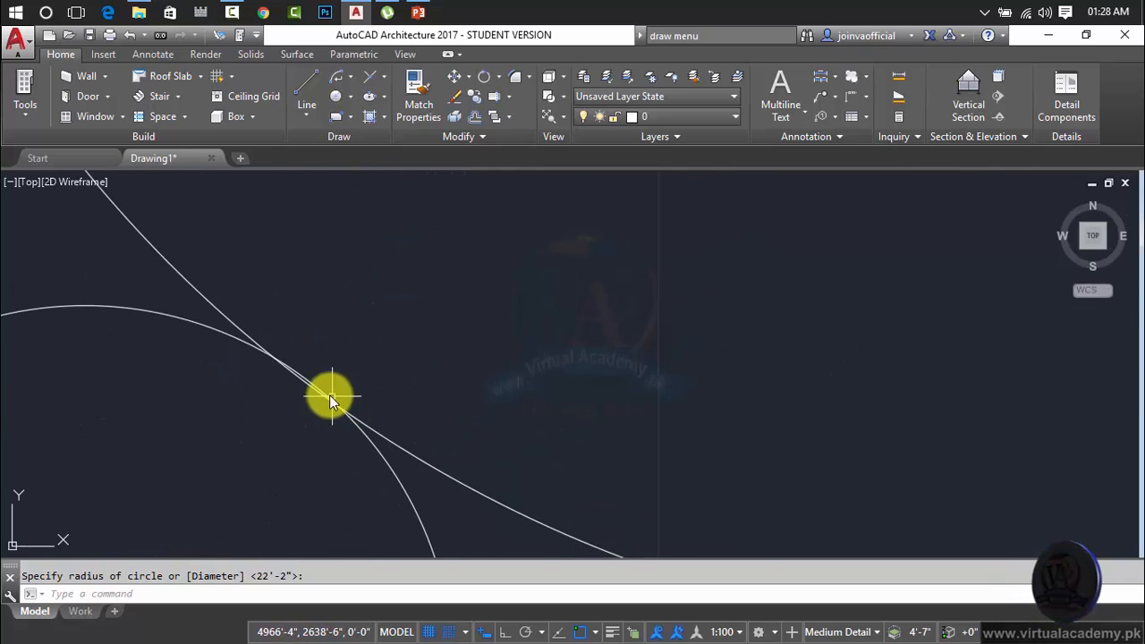
pyautogui.scroll(5, 318, 391)
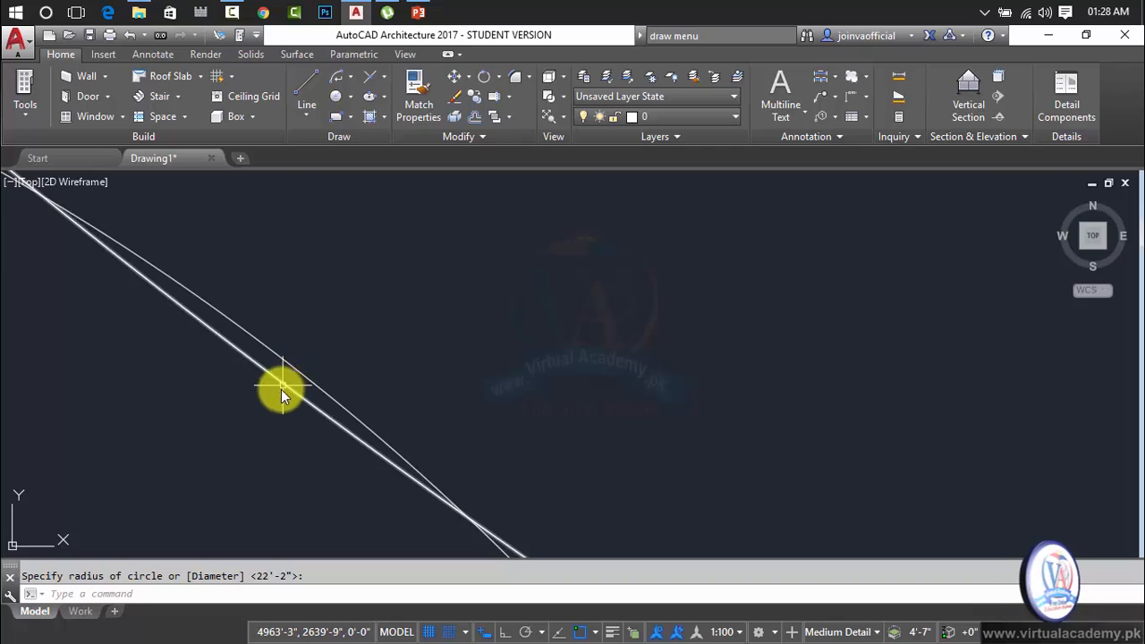
pyautogui.scroll(-10, 391, 342)
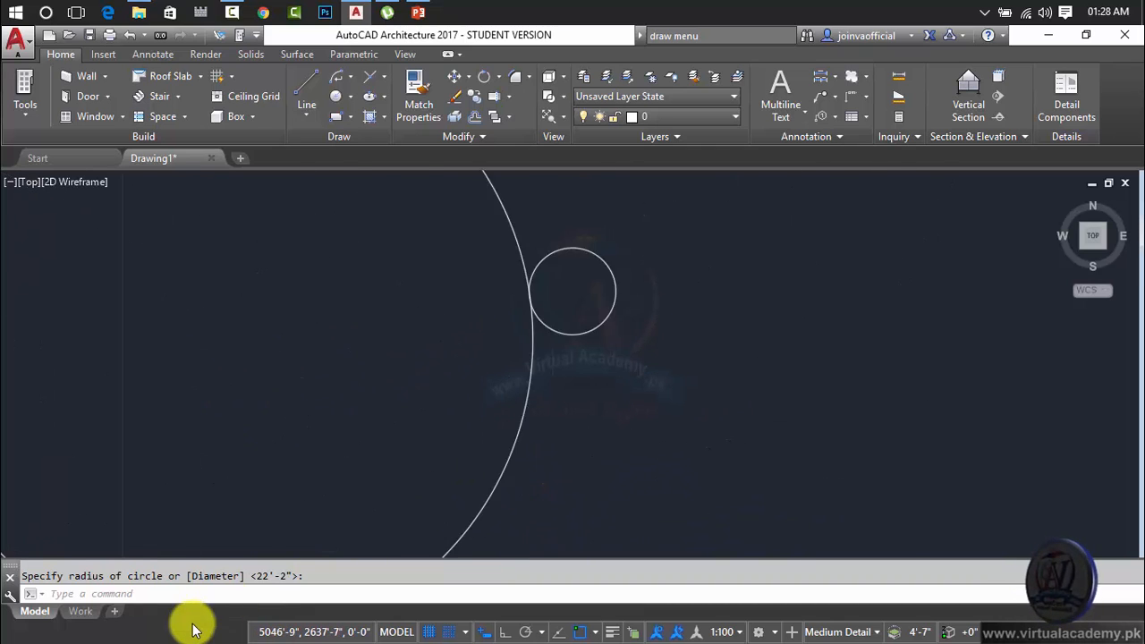
pyautogui.scroll(8, 439, 353)
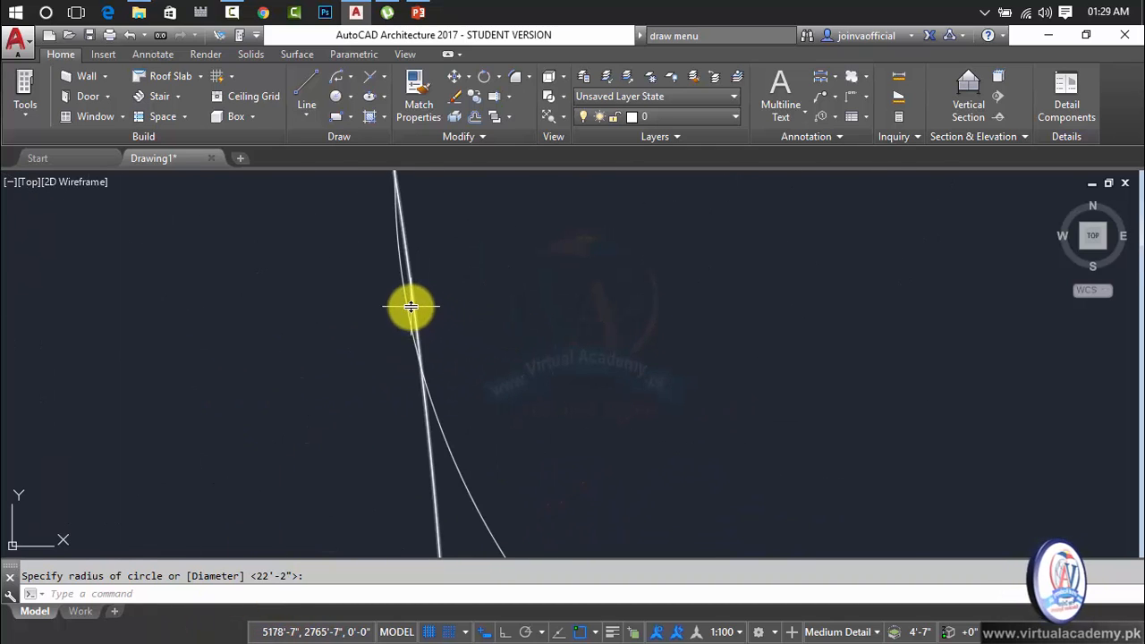
pyautogui.scroll(-10, 478, 339)
# Move the largest of the three new circles slightly to the right and down by its center grip.
pyautogui.moveTo(634, 363); pyautogui.dragTo(479, 383, button='middle')
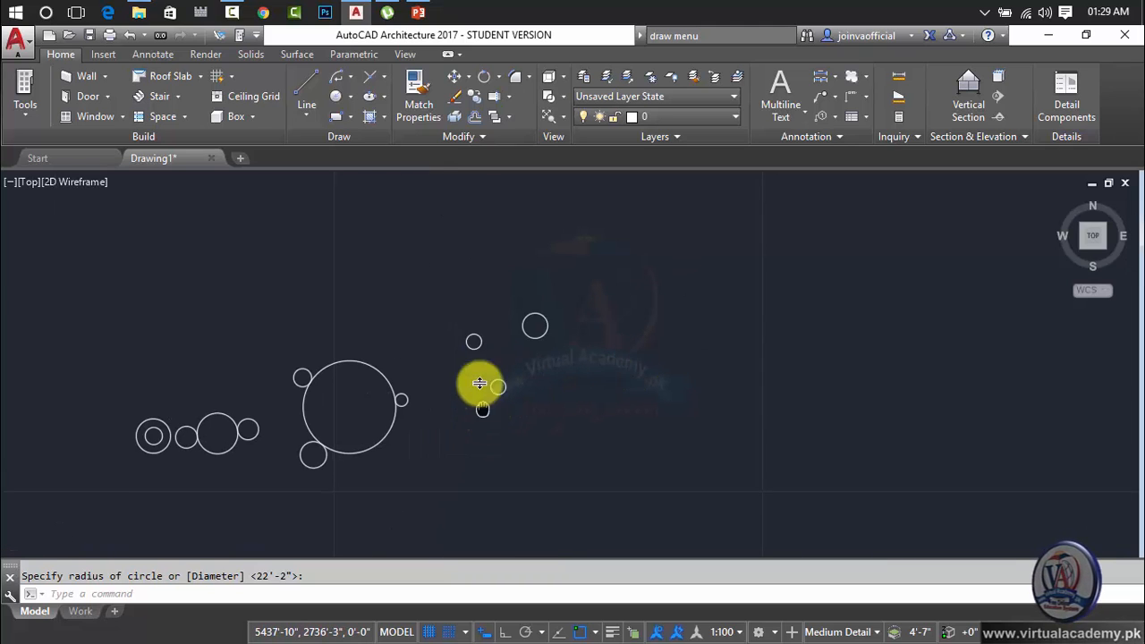
pyautogui.scroll(5, 493, 334)
pyautogui.press('Escape')
pyautogui.click(583, 328)
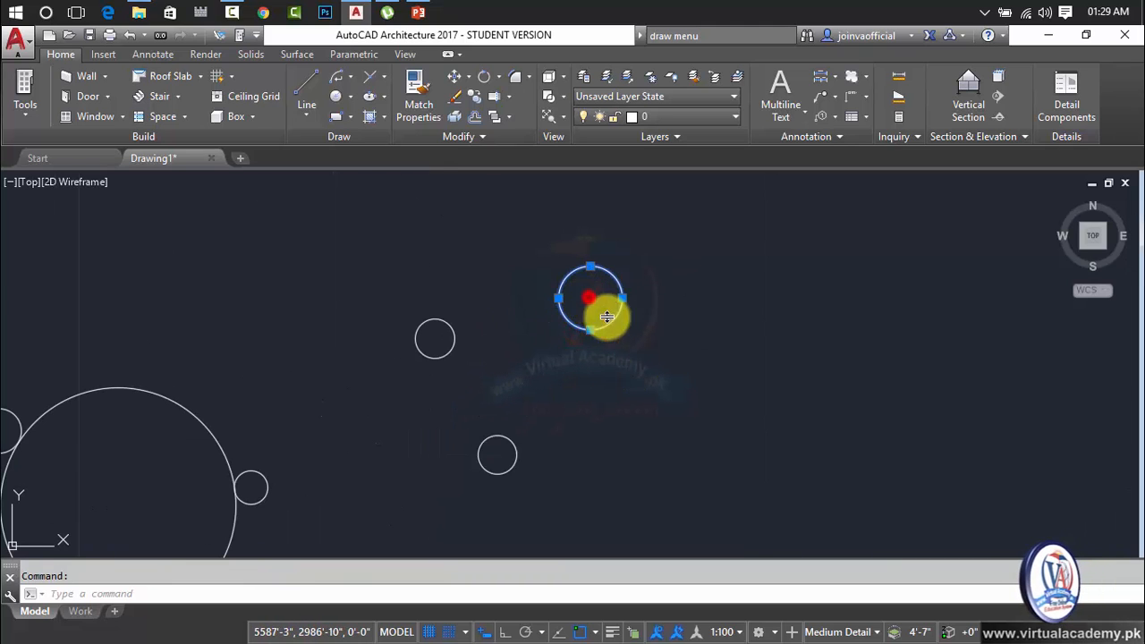
pyautogui.click(589, 298)
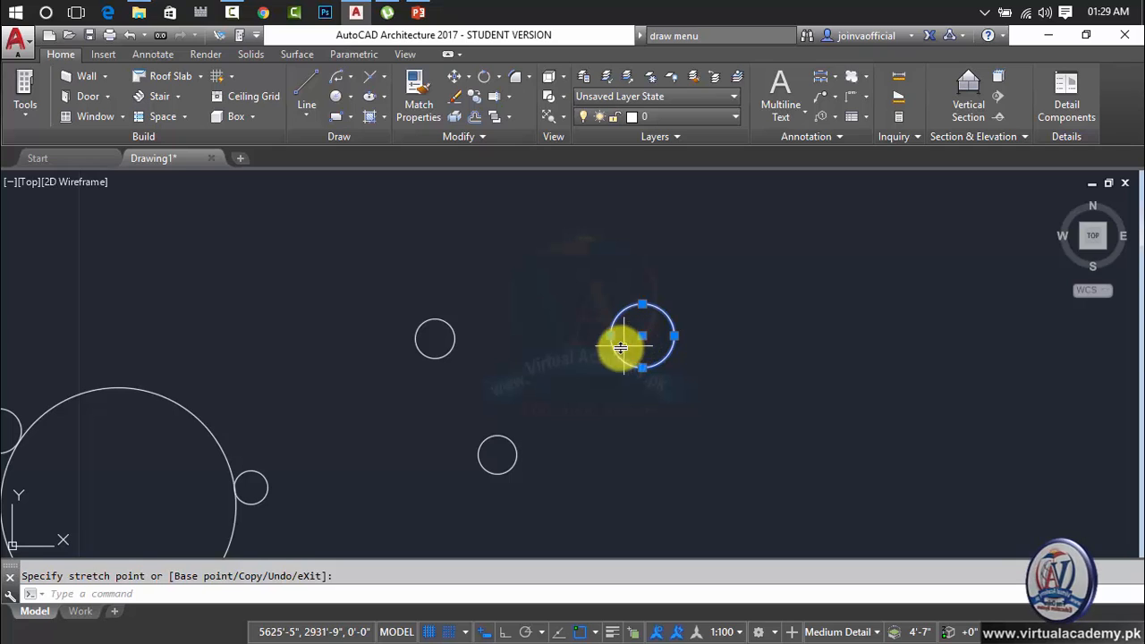
pyautogui.click(624, 310)
pyautogui.press('Escape')
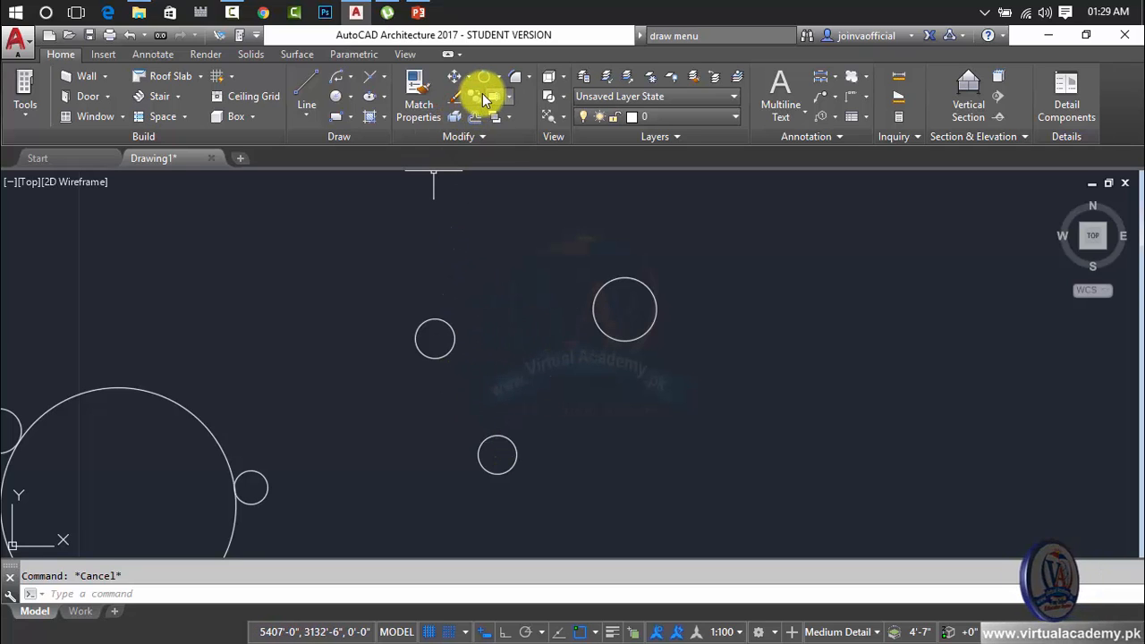
# Try to draw a Tan, Tan, Radius circle tangent to the largest and upper-left new circles, picking two points near the lower circle as radius.
pyautogui.click(351, 97)
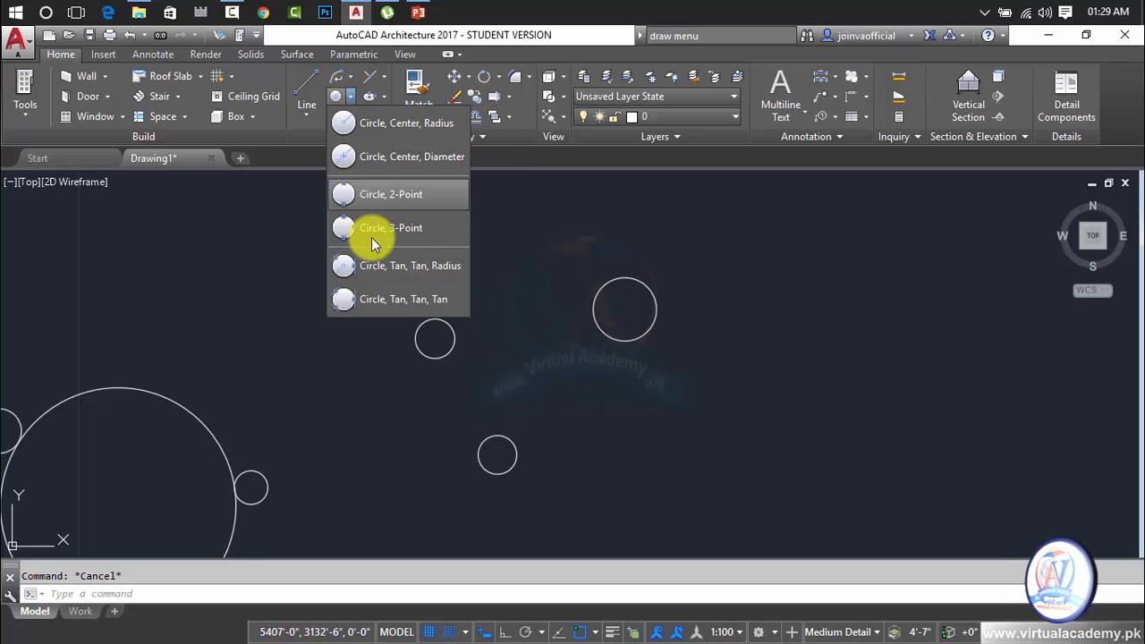
pyautogui.click(442, 267)
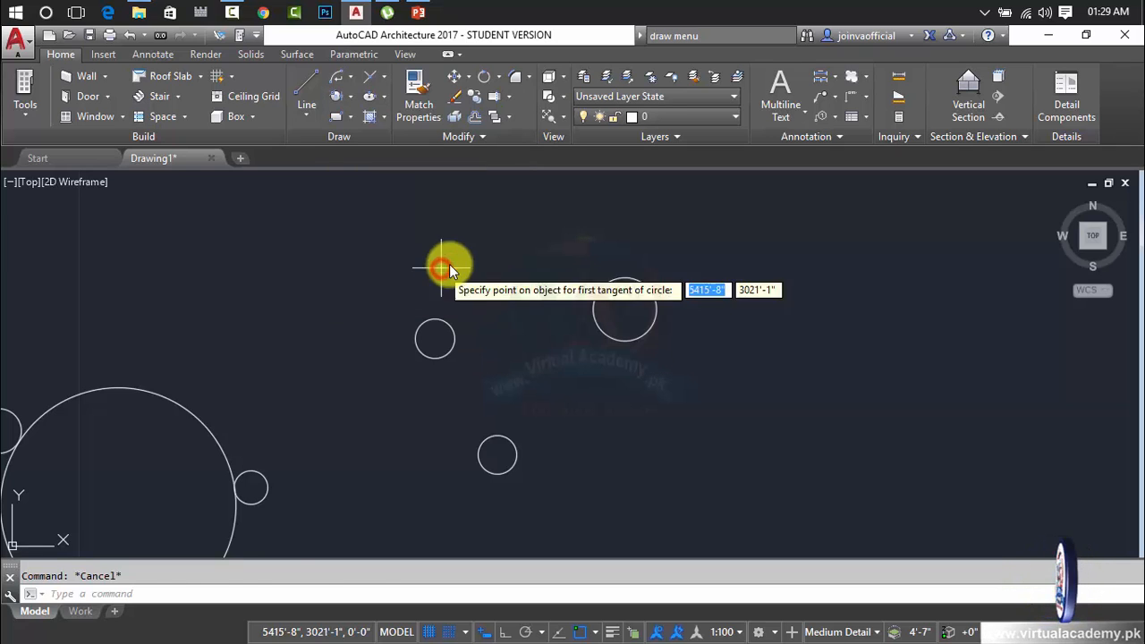
pyautogui.click(599, 331)
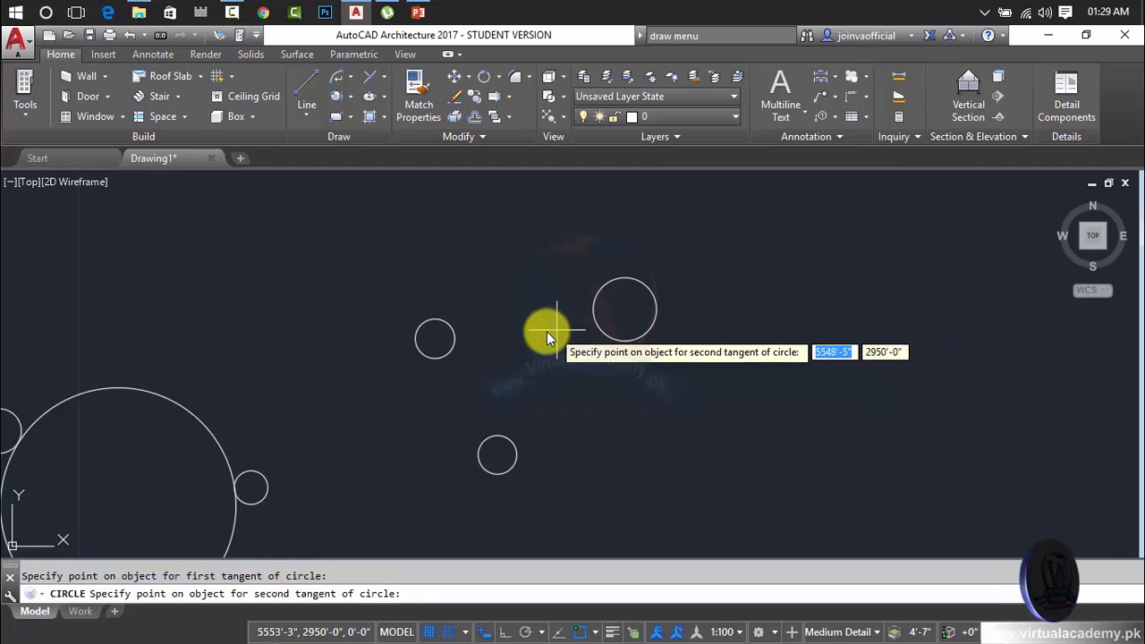
pyautogui.click(455, 337)
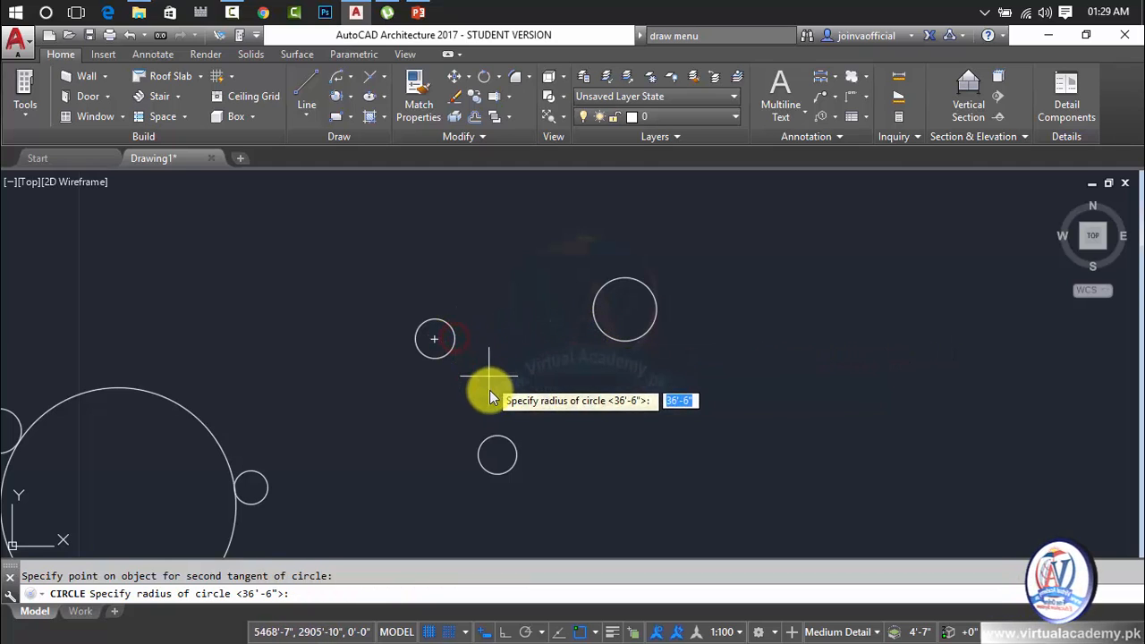
pyautogui.click(511, 439)
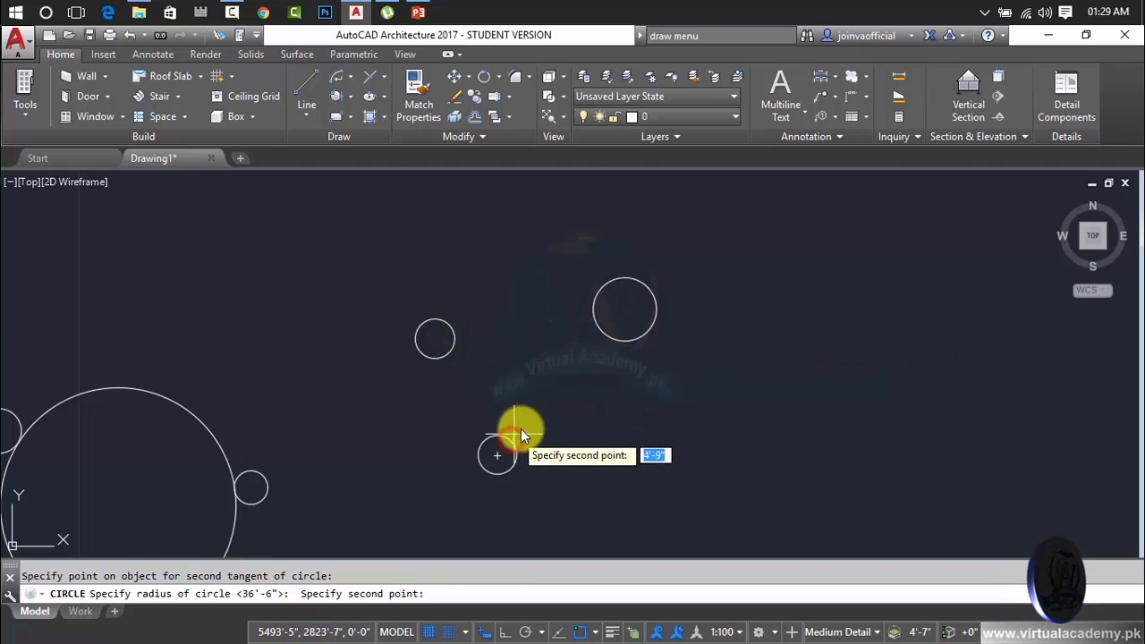
pyautogui.click(540, 409)
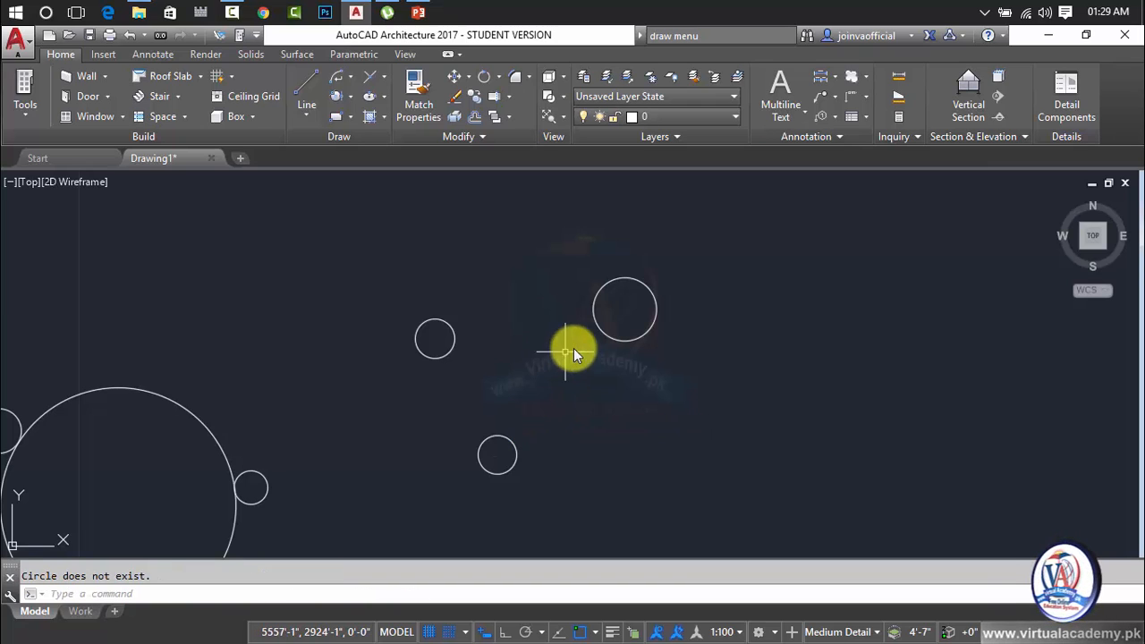
# Move the largest of the three new circles right and slightly up, and the lower one right, by their center grips.
pyautogui.click(603, 332)
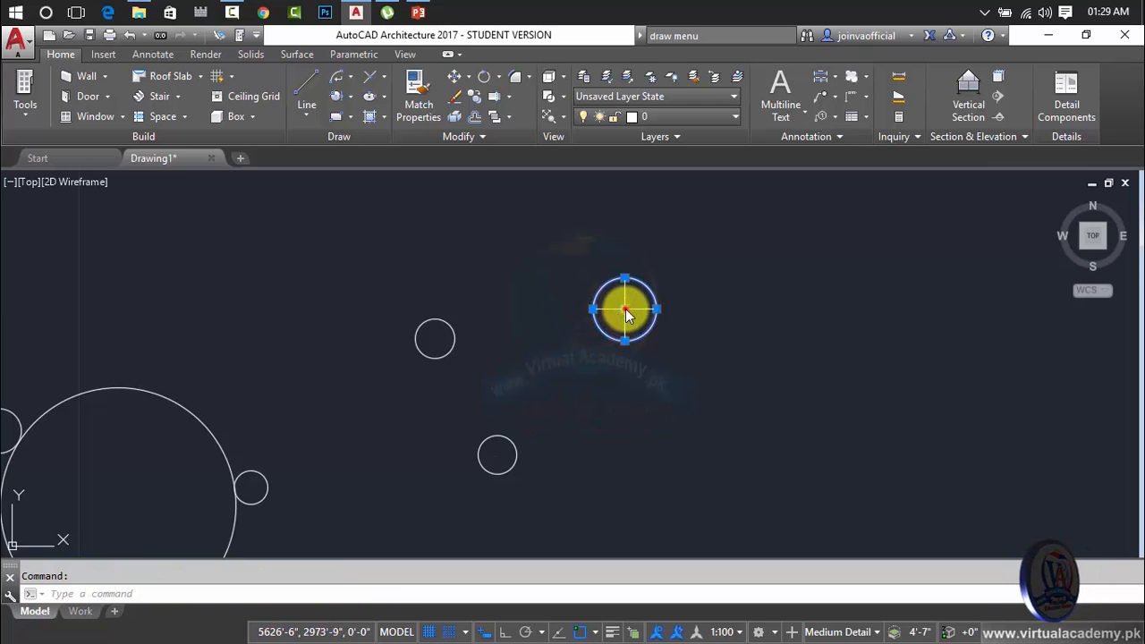
pyautogui.click(624, 309)
pyautogui.click(701, 293)
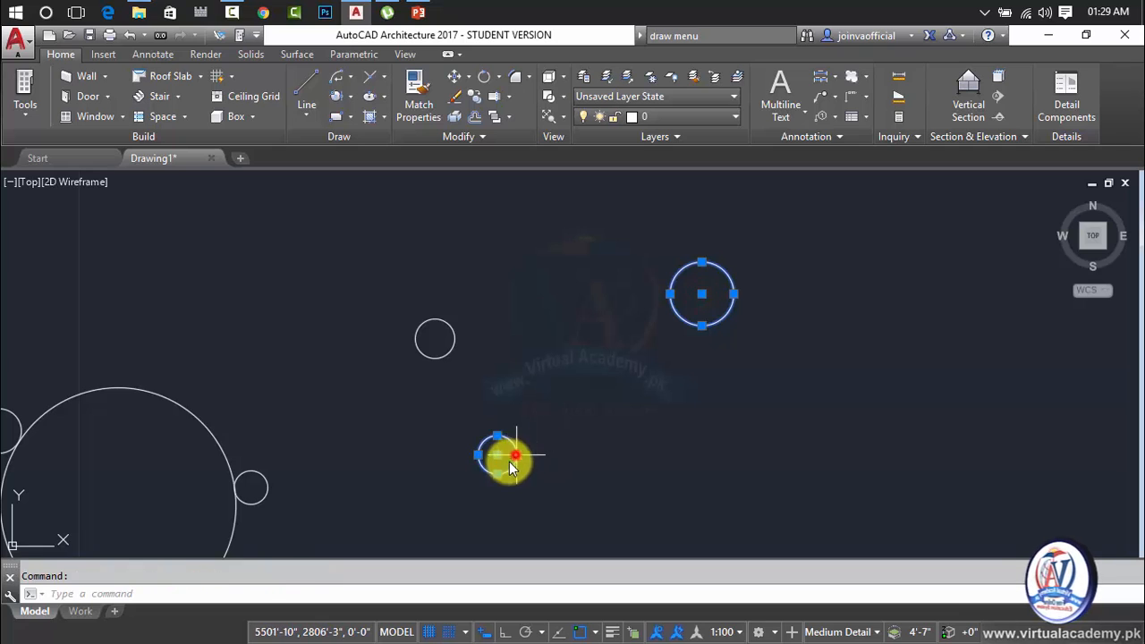
pyautogui.click(499, 458)
pyautogui.scroll(-2, 563, 466)
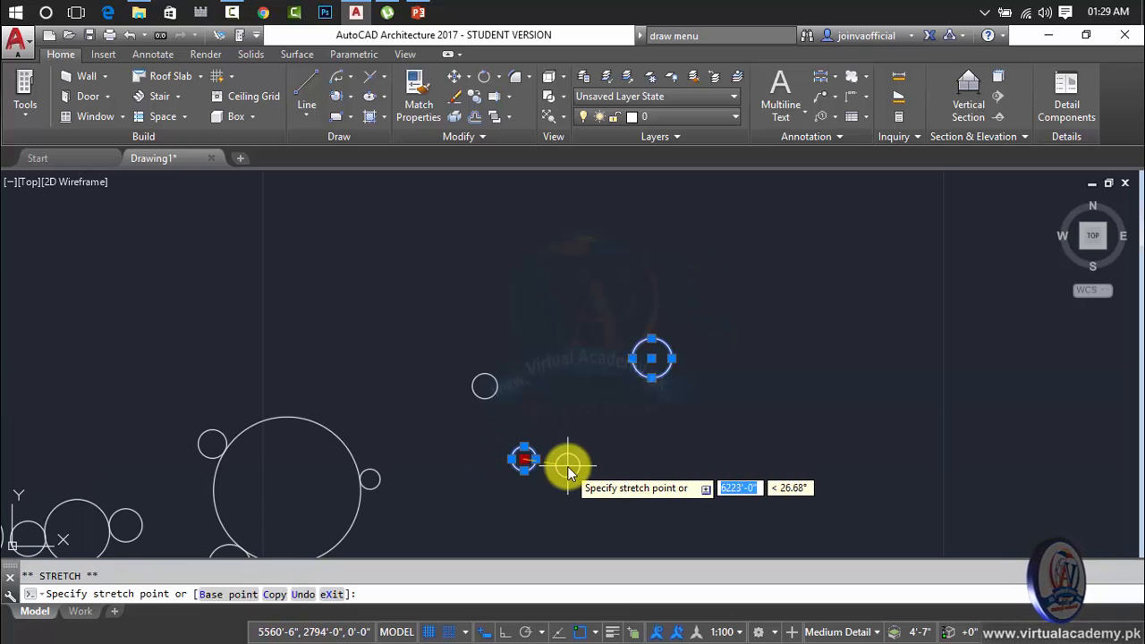
pyautogui.moveTo(563, 447); pyautogui.dragTo(541, 391, button='middle')
pyautogui.click(579, 445)
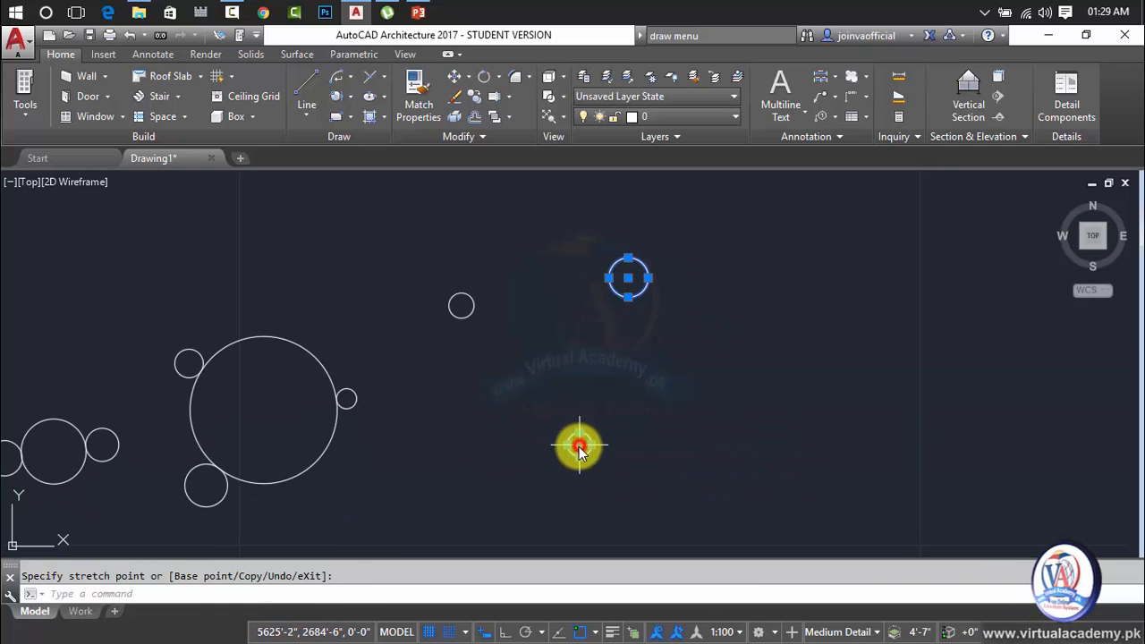
# Try to draw a Tan, Tan, Radius circle tangent to the largest and lower new circles with a radius of 40.
pyautogui.press('Return')
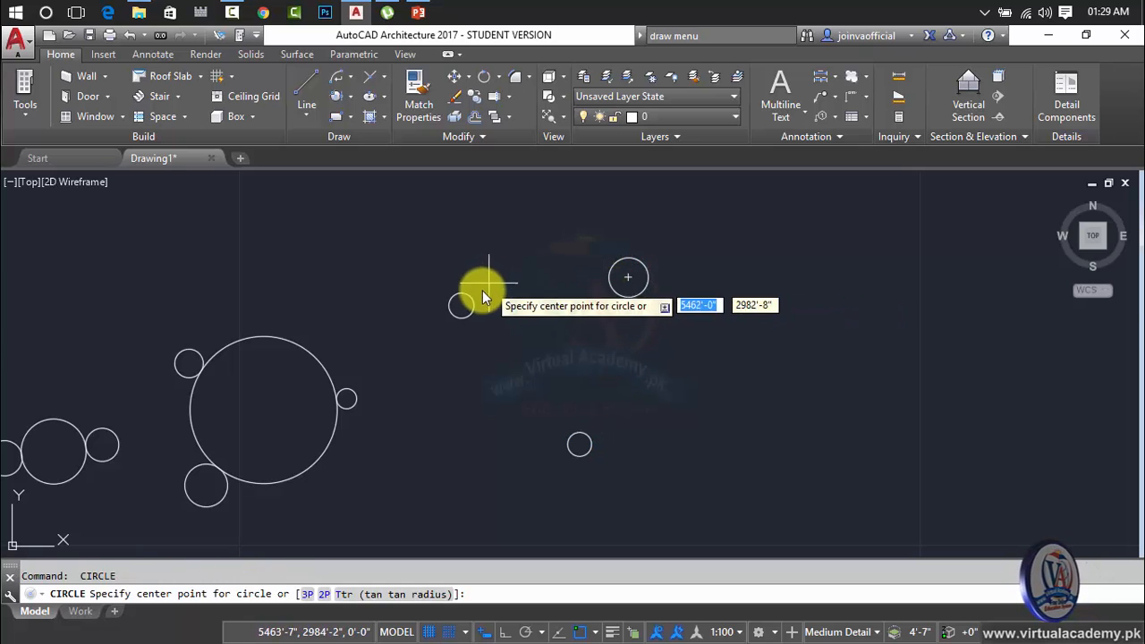
pyautogui.click(350, 98)
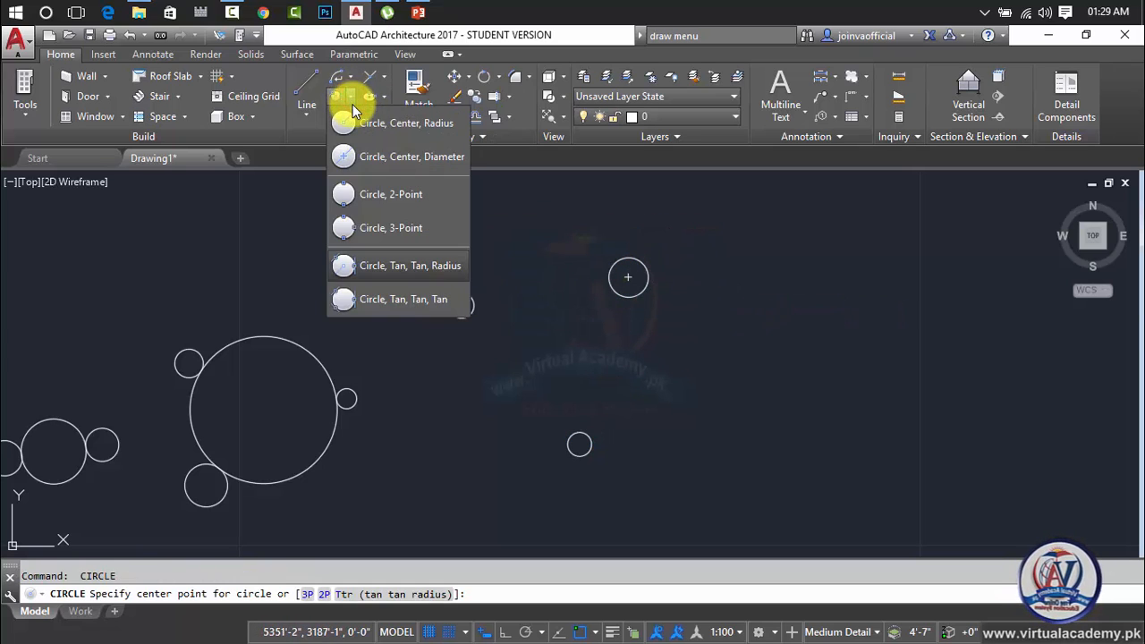
pyautogui.click(407, 268)
pyautogui.click(627, 297)
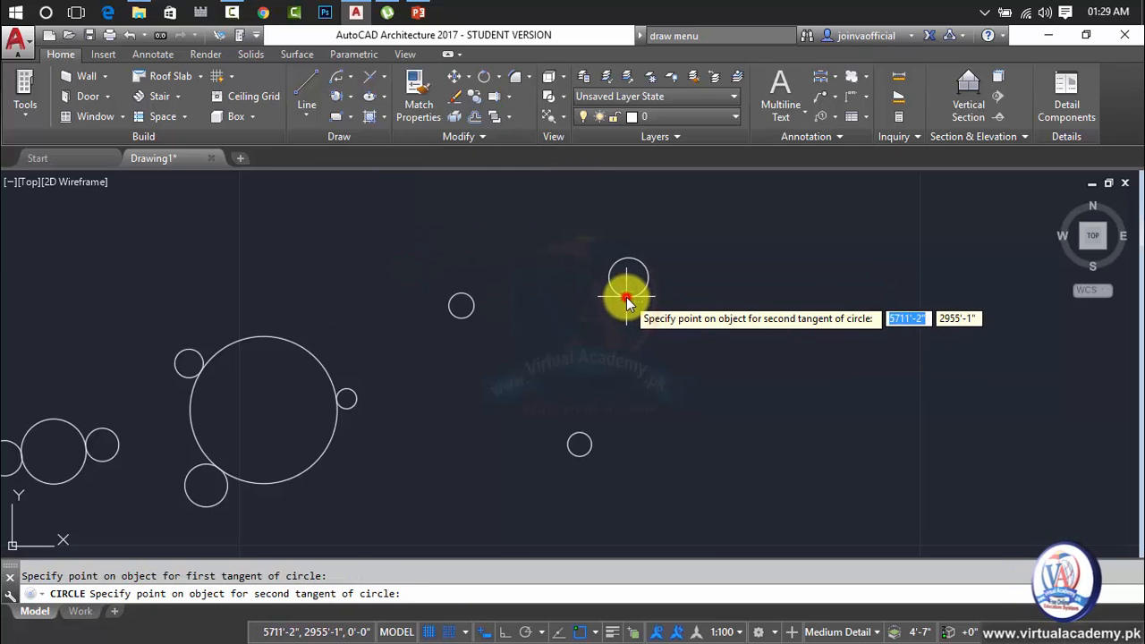
pyautogui.click(583, 434)
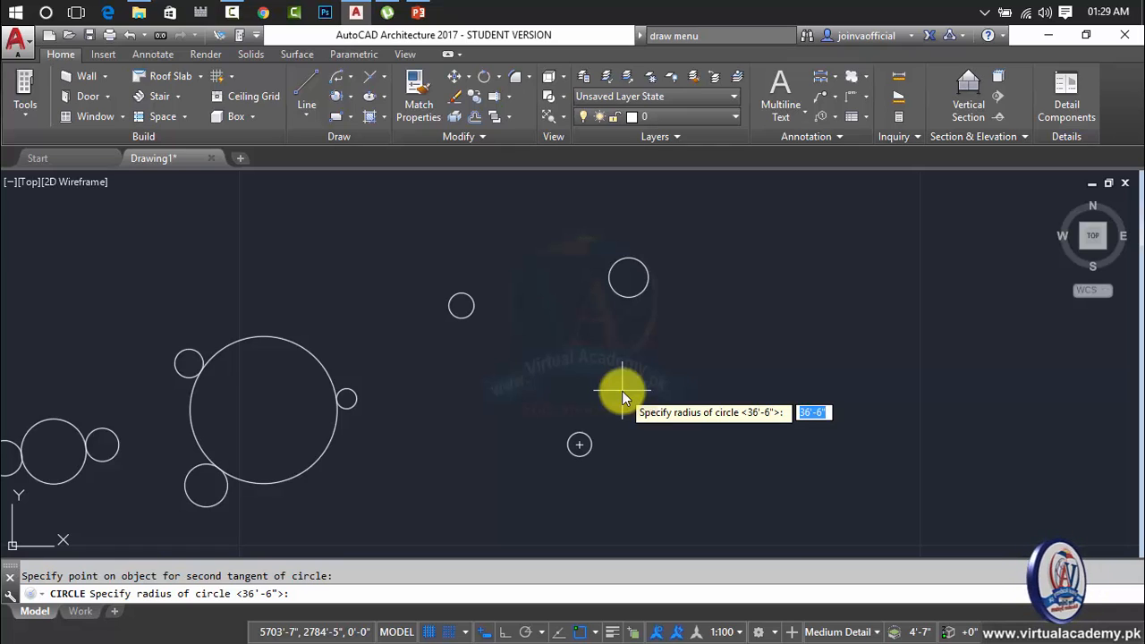
pyautogui.write('40')
pyautogui.press('Return')
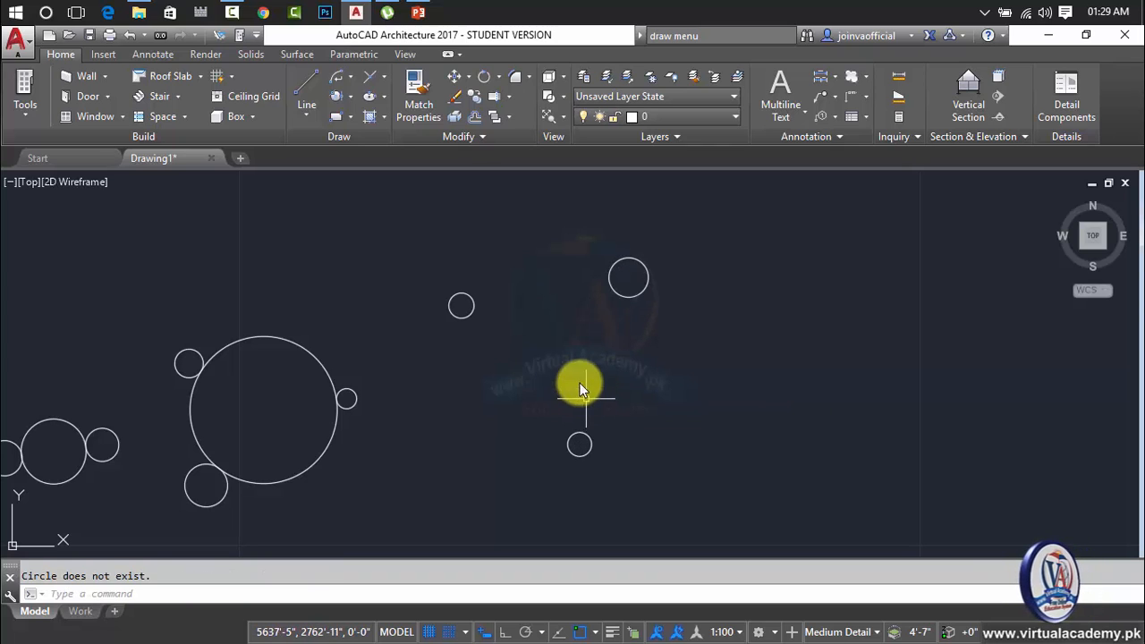
# Delete the three separate circles right of the large 3P circle group.
pyautogui.click(352, 99)
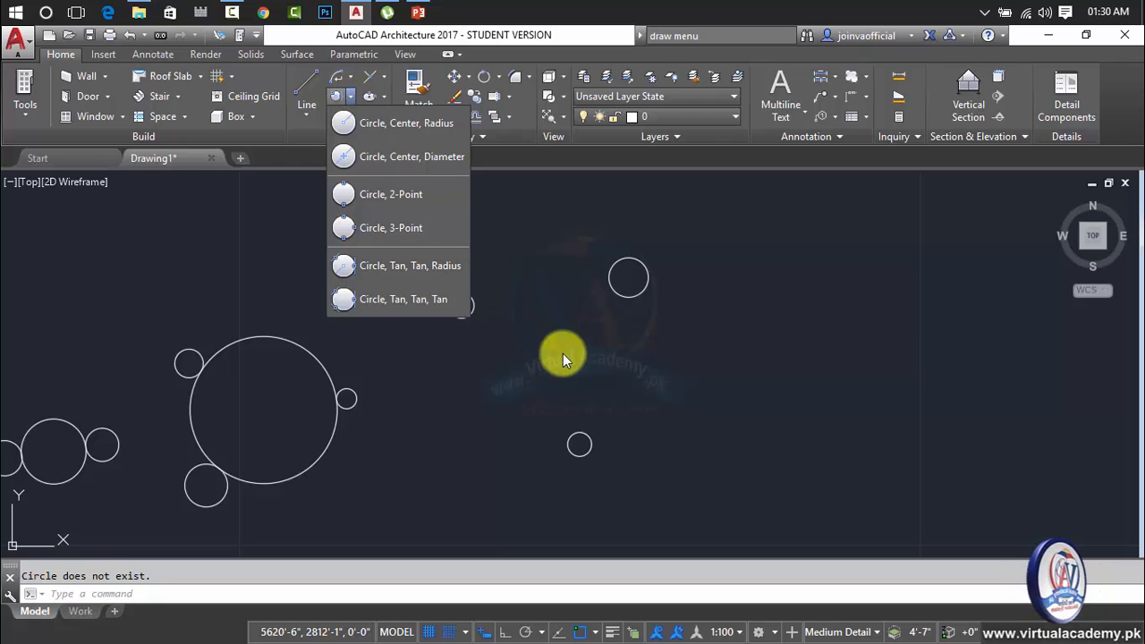
pyautogui.click(716, 245)
pyautogui.click(458, 474)
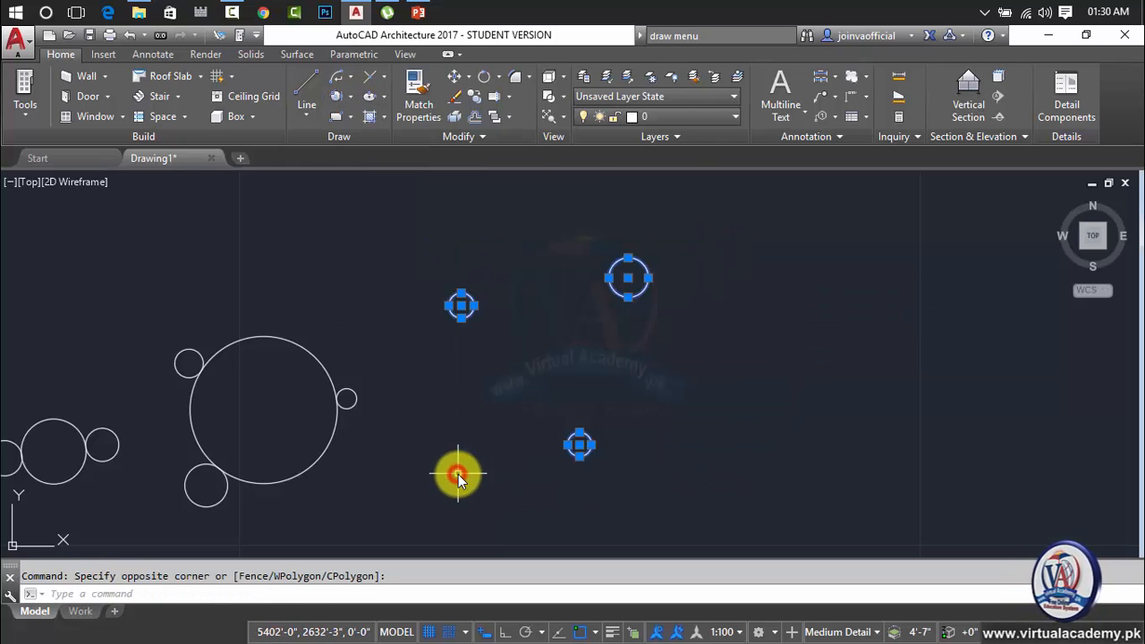
pyautogui.press('Delete')
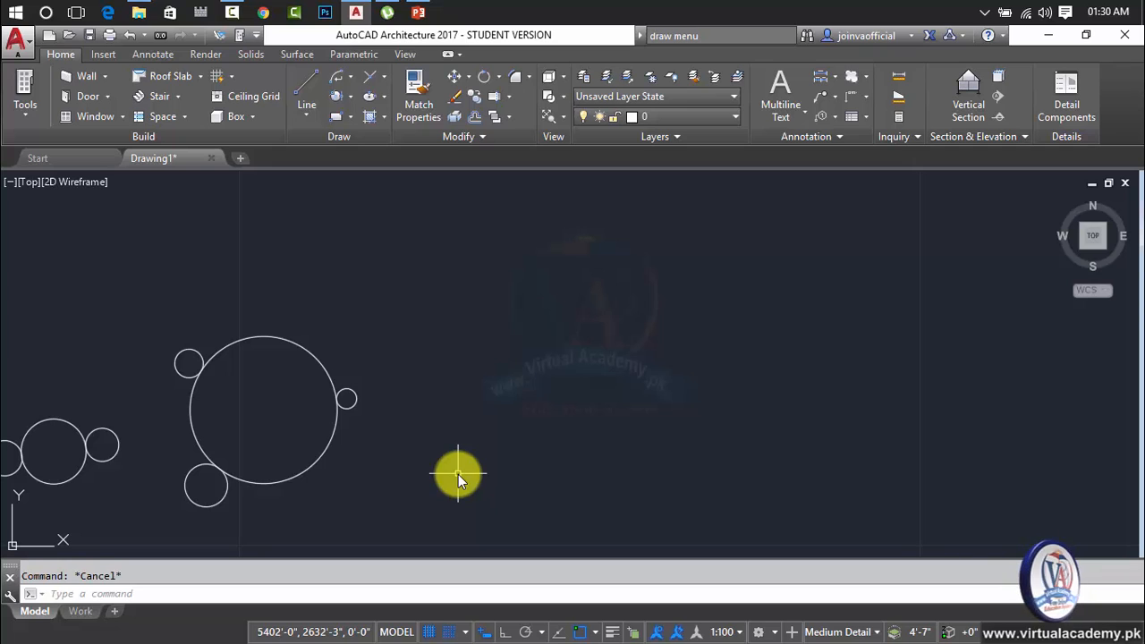
# Draw a steep diagonal line in the empty area far to the right of the large 3P circle.
pyautogui.write('l')
pyautogui.press('Return')
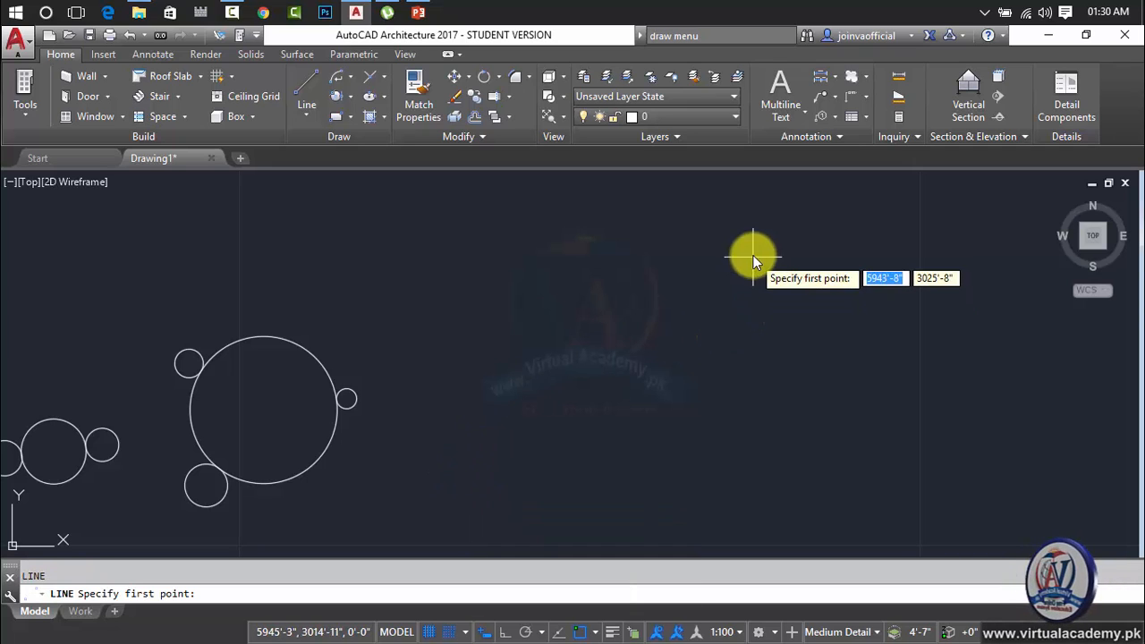
pyautogui.click(825, 245)
pyautogui.click(857, 331)
pyautogui.press('Return')
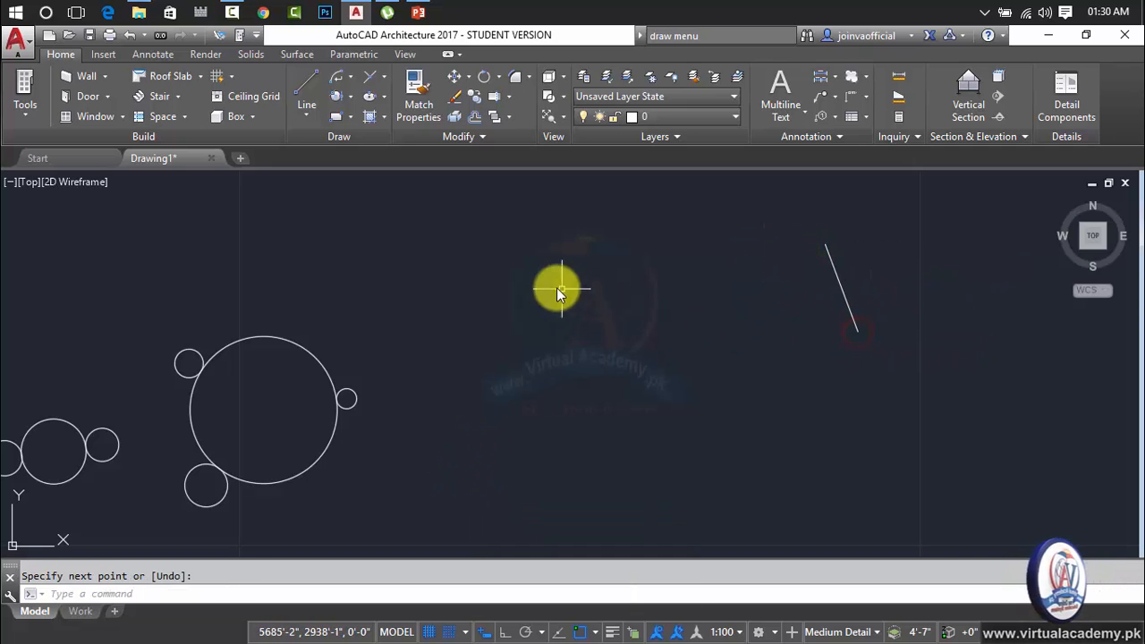
# Draw a nearly horizontal line above and to the left of the steep diagonal line.
pyautogui.click(494, 217)
pyautogui.click(559, 208)
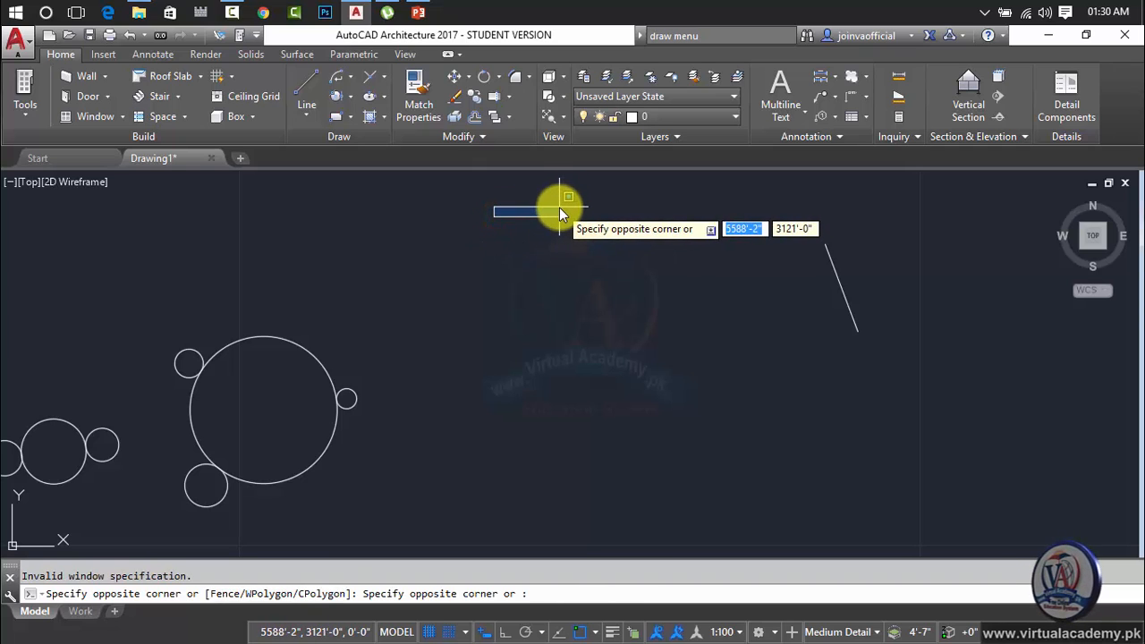
pyautogui.press('Escape')
pyautogui.press('Return')
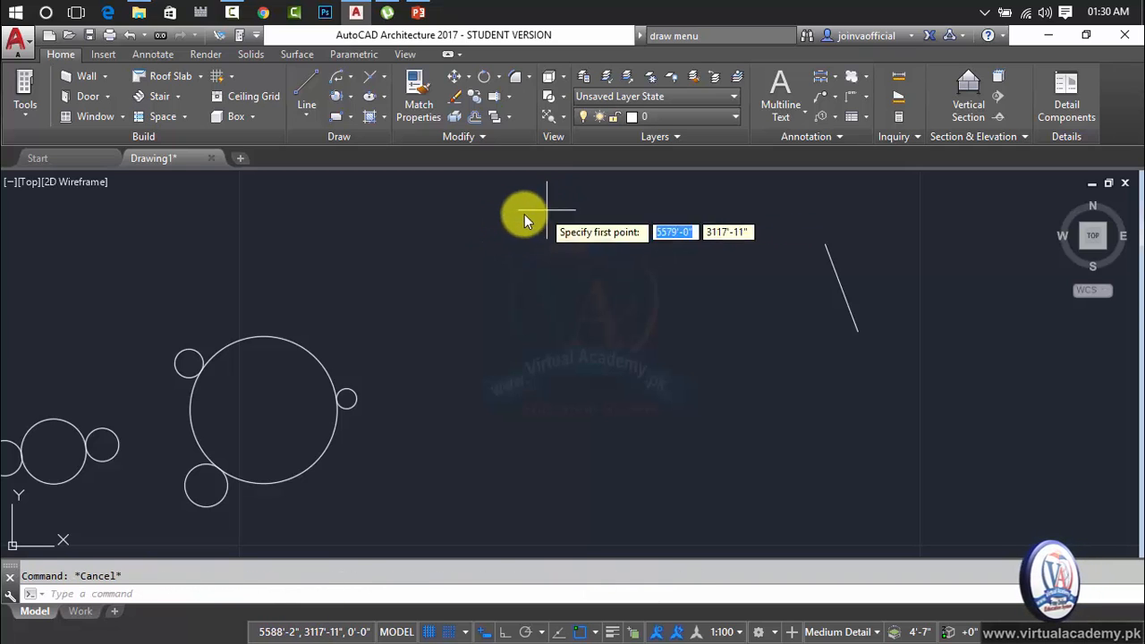
pyautogui.click(508, 191)
pyautogui.click(603, 186)
pyautogui.press('Return')
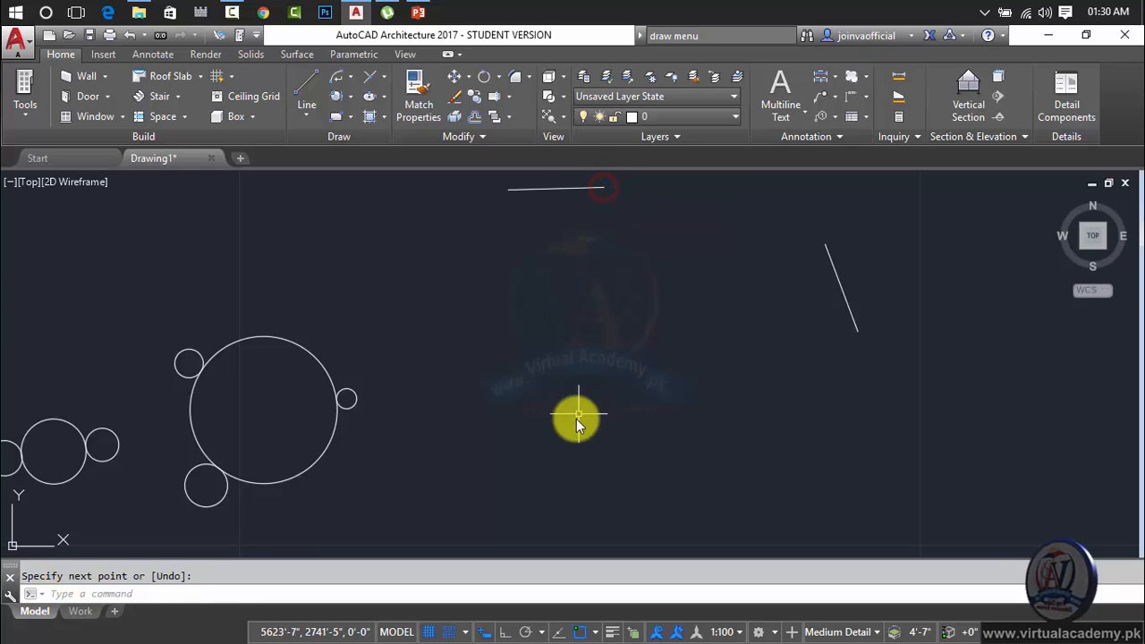
# Draw a nearly horizontal line about 146'-4" long below the other two lines.
pyautogui.click(563, 492)
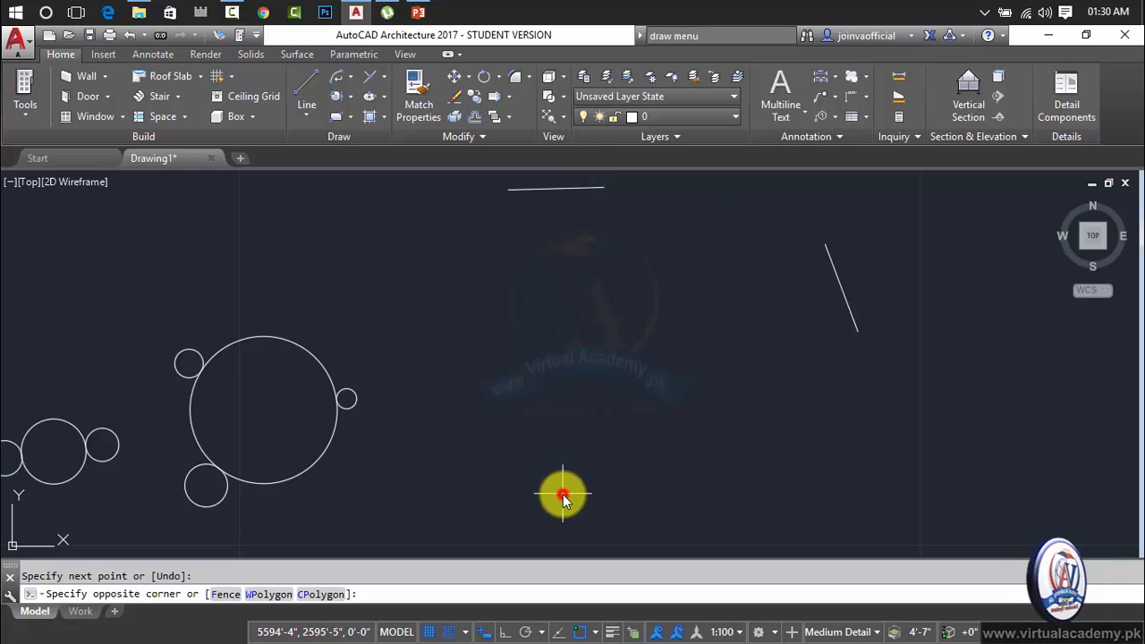
pyautogui.press('Escape')
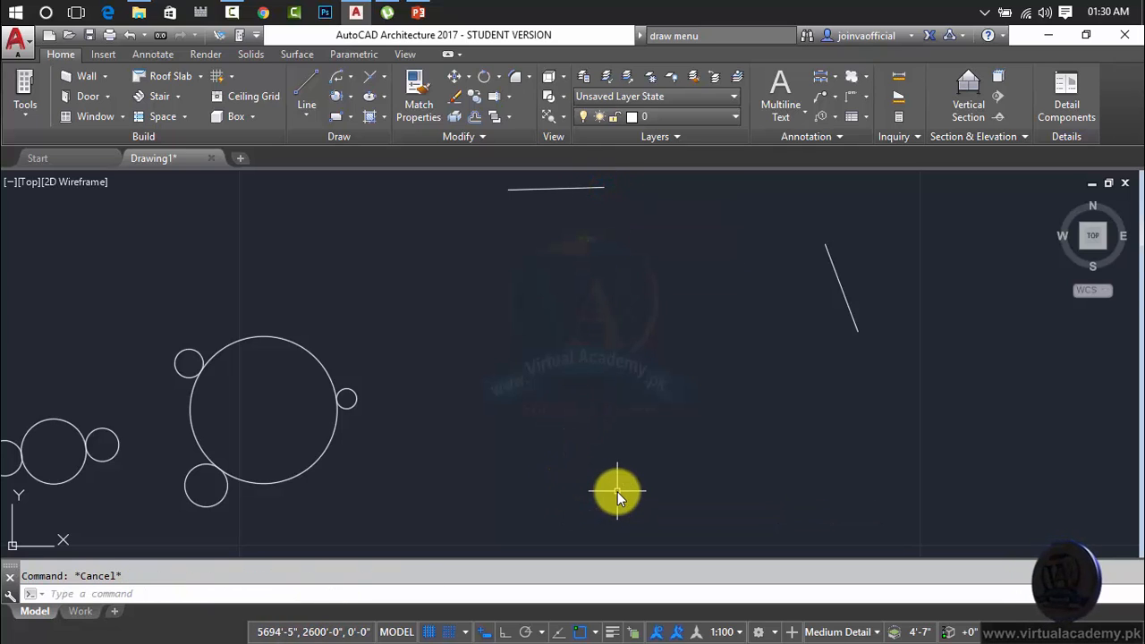
pyautogui.press('Return')
pyautogui.click(580, 461)
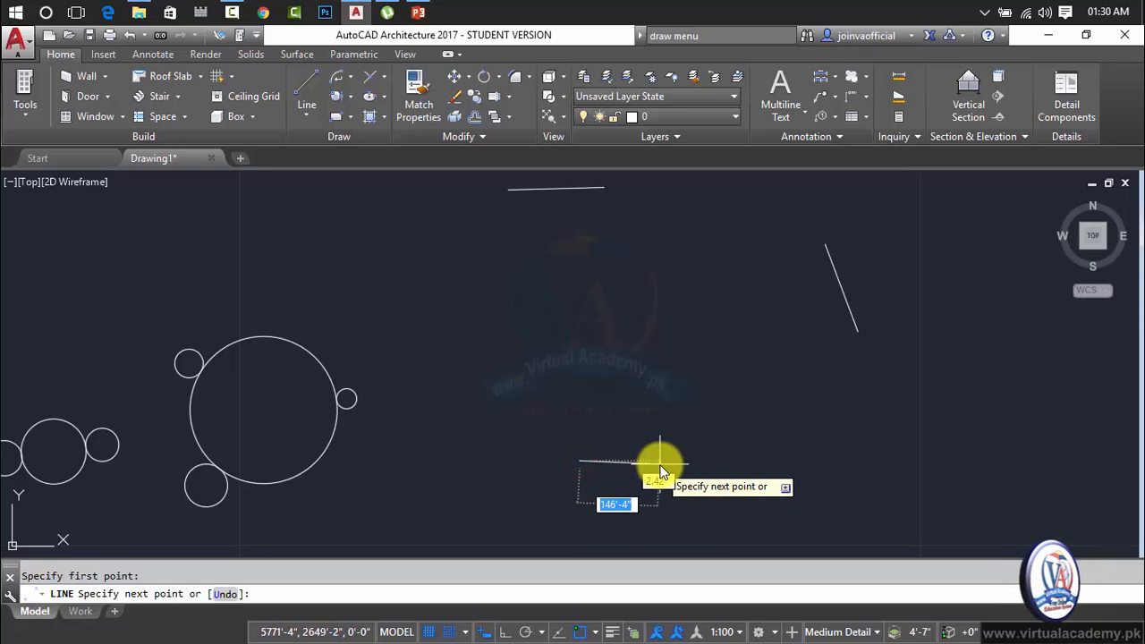
pyautogui.click(660, 463)
pyautogui.press('Return')
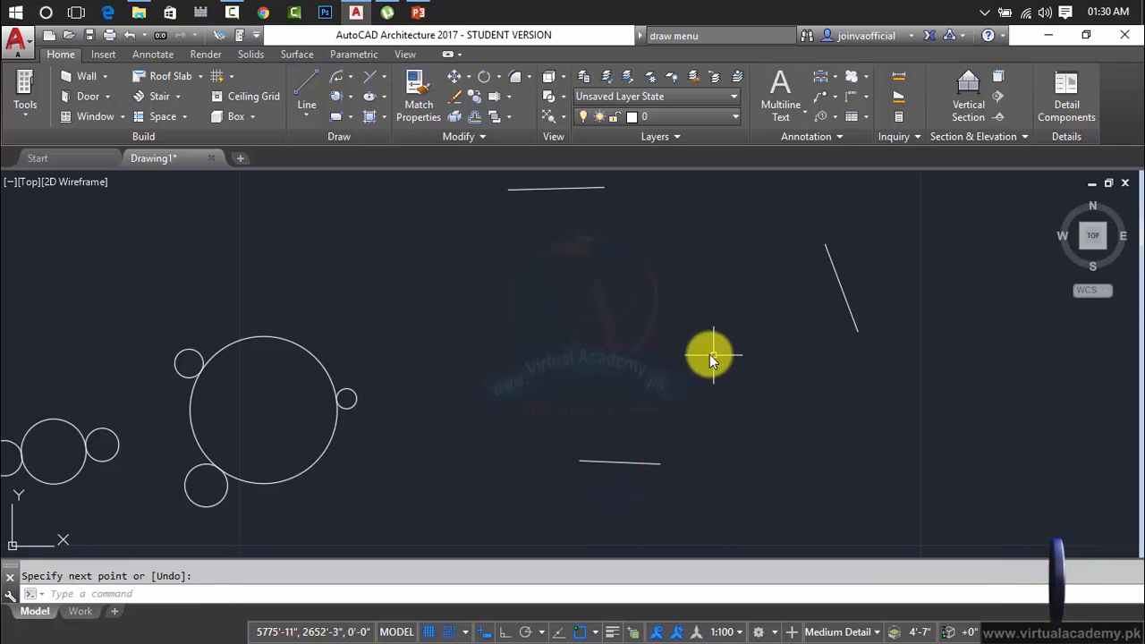
# Draw a Tan, Tan, Radius circle tangent to the upper line and the steep diagonal line, accepting the 36'-6" radius.
pyautogui.click(349, 101)
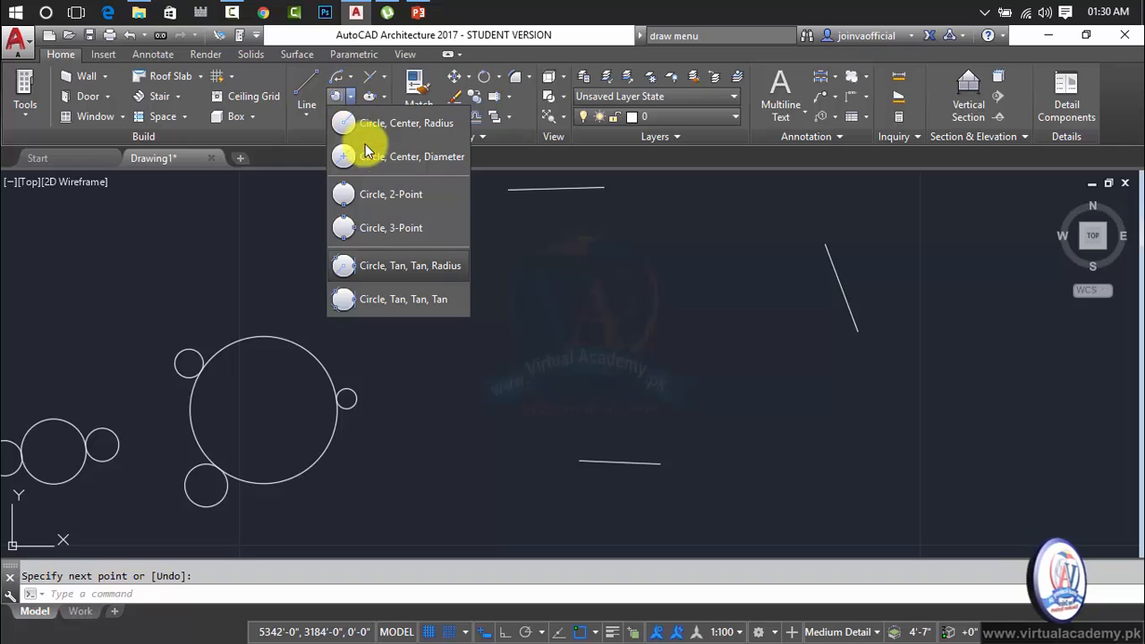
pyautogui.click(388, 270)
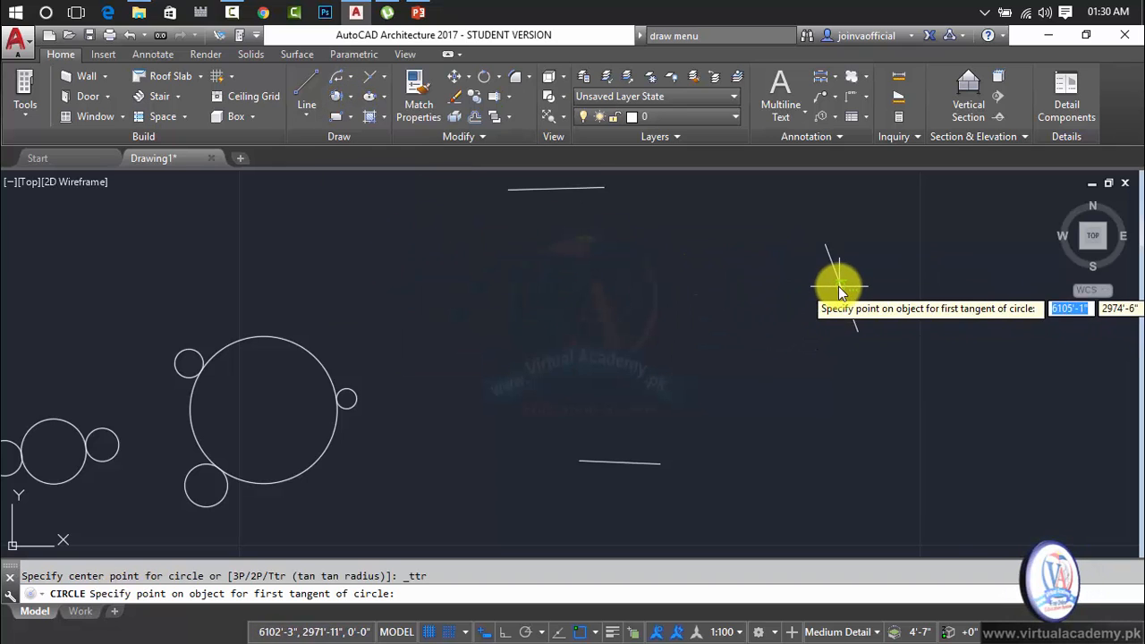
pyautogui.click(558, 191)
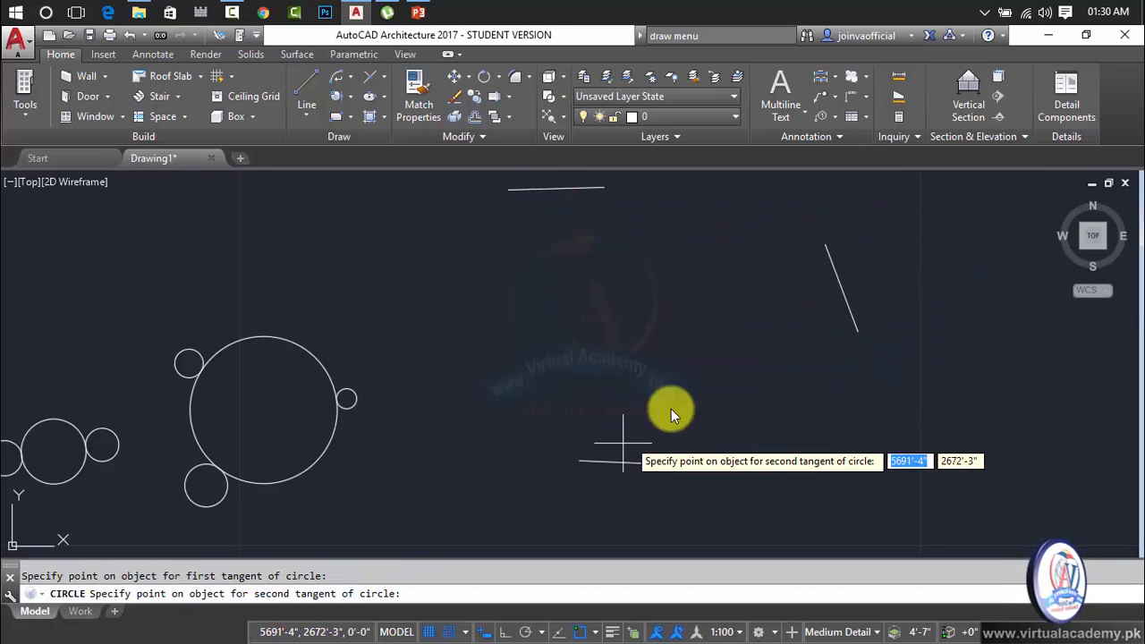
pyautogui.click(834, 284)
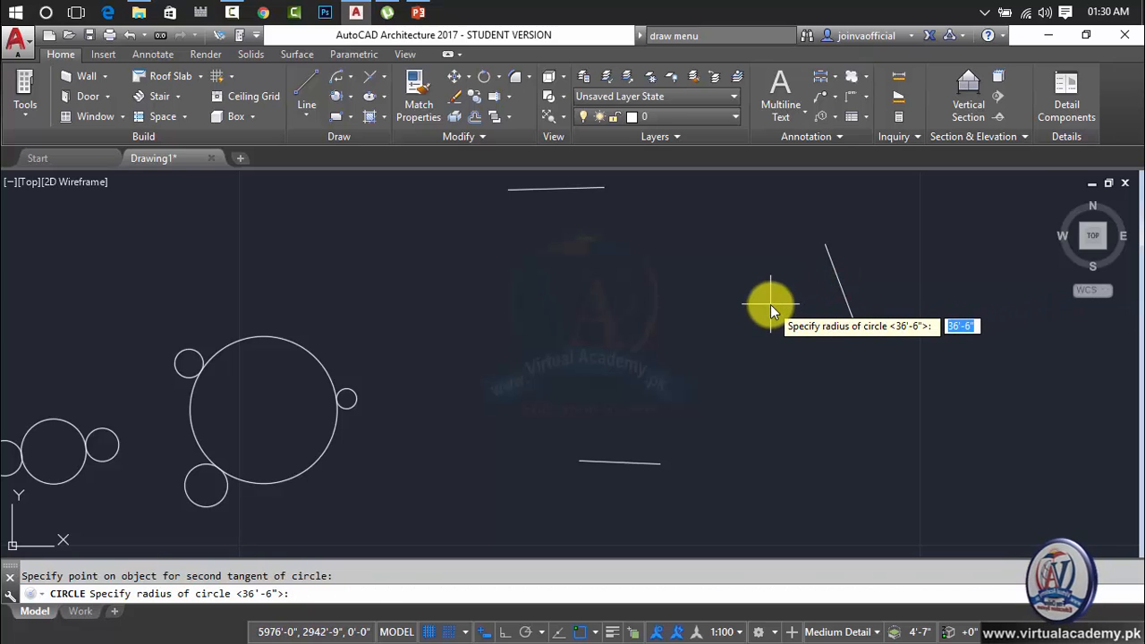
pyautogui.press('Return')
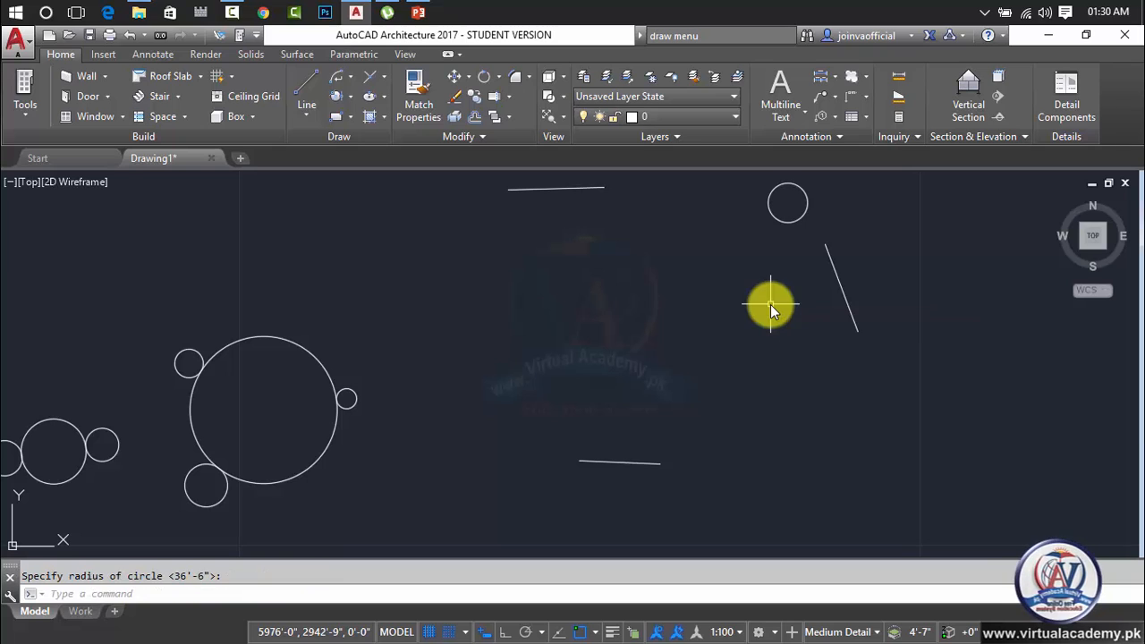
# Move the new tangent circle left and slightly down by its center grip, then clear the selection.
pyautogui.click(792, 222)
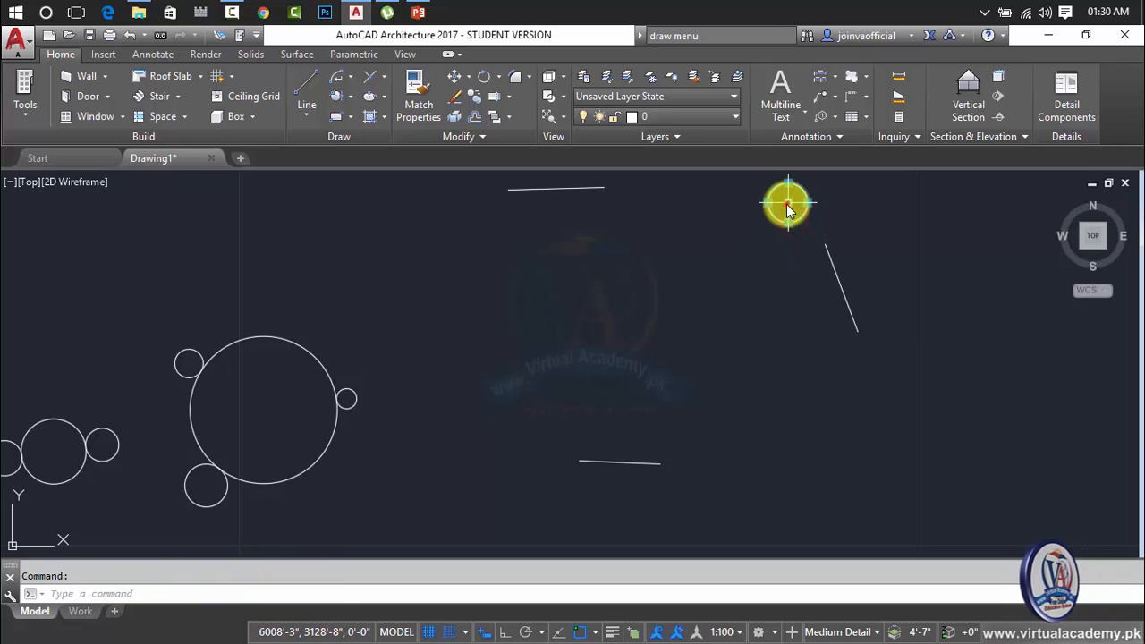
pyautogui.click(786, 202)
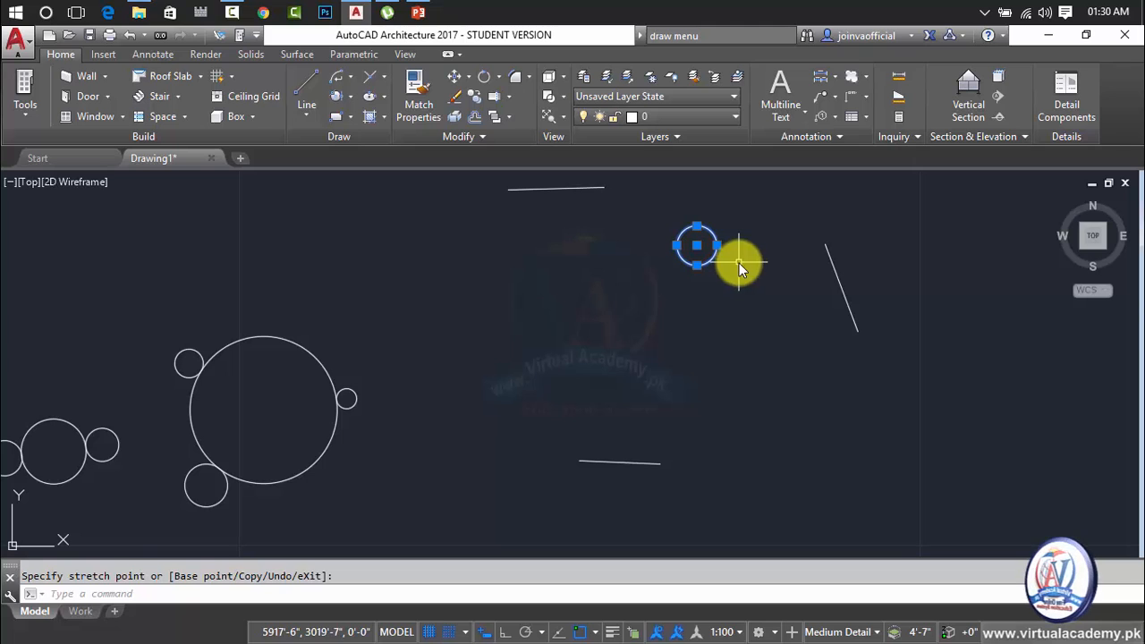
pyautogui.press('Escape')
# Delete the tangent circle and all three separate lines right of the large 3P circle.
pyautogui.click(861, 253)
pyautogui.click(566, 324)
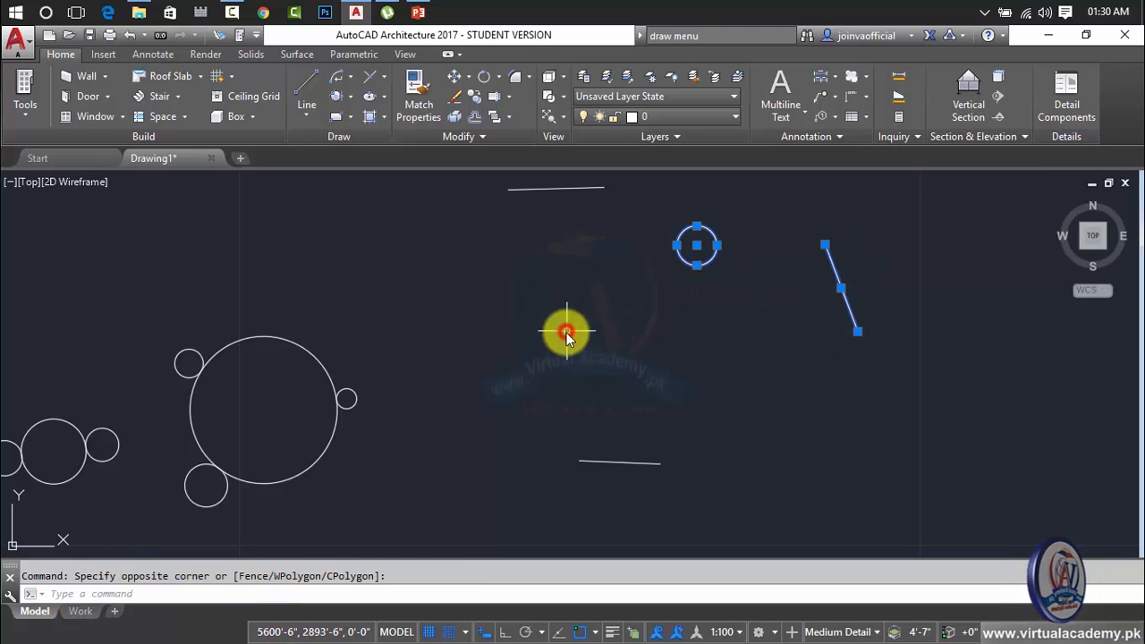
pyautogui.press('Delete')
pyautogui.click(726, 269)
pyautogui.click(600, 468)
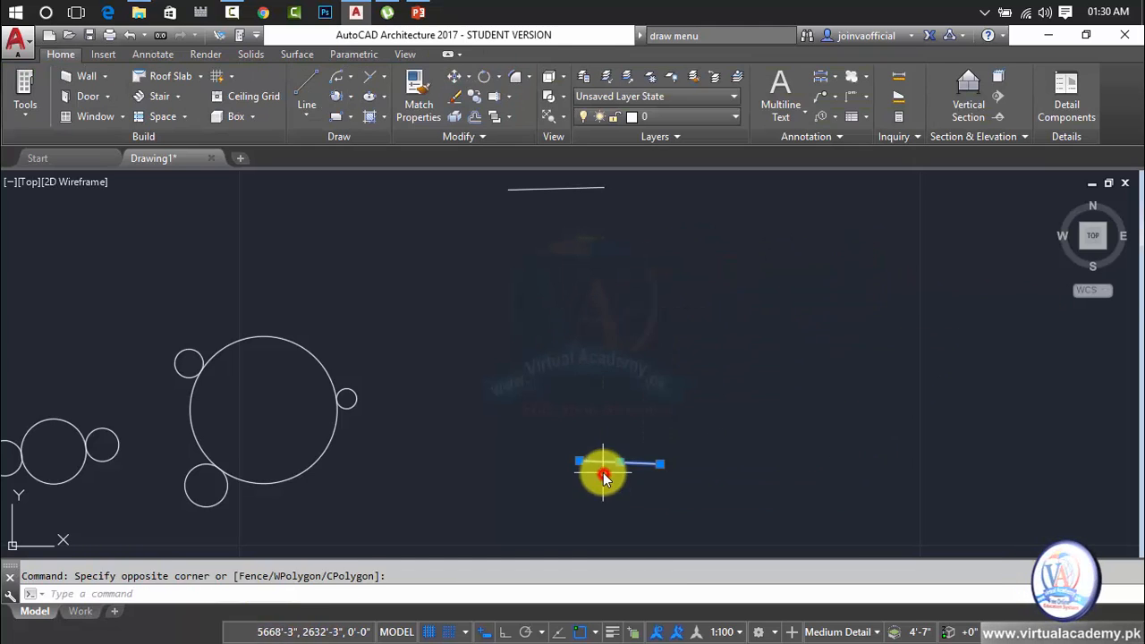
pyautogui.press('Delete')
pyautogui.click(566, 188)
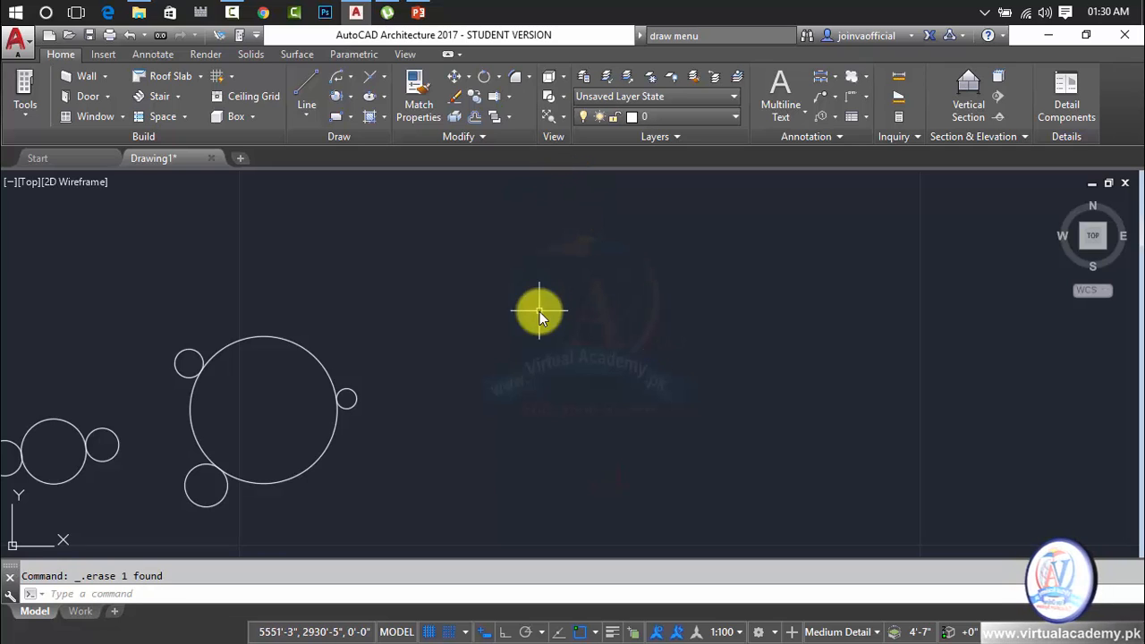
# Draw a center-radius circle of about 55'-11" radius in the empty area well right of the large 3P circle.
pyautogui.scroll(10, 224, 464)
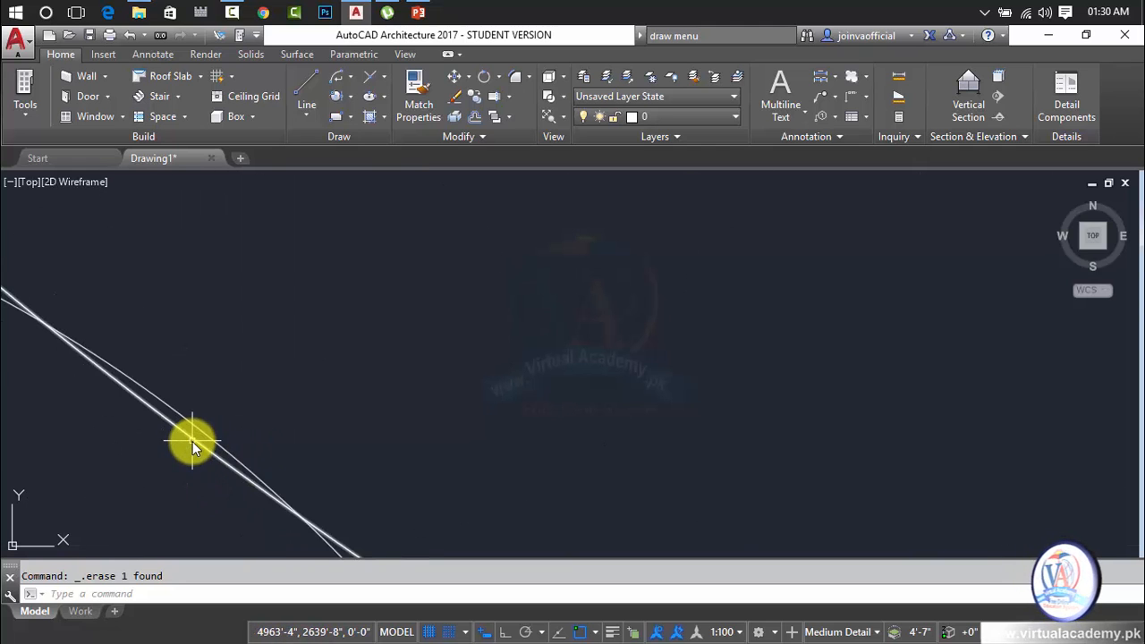
pyautogui.scroll(-10, 314, 365)
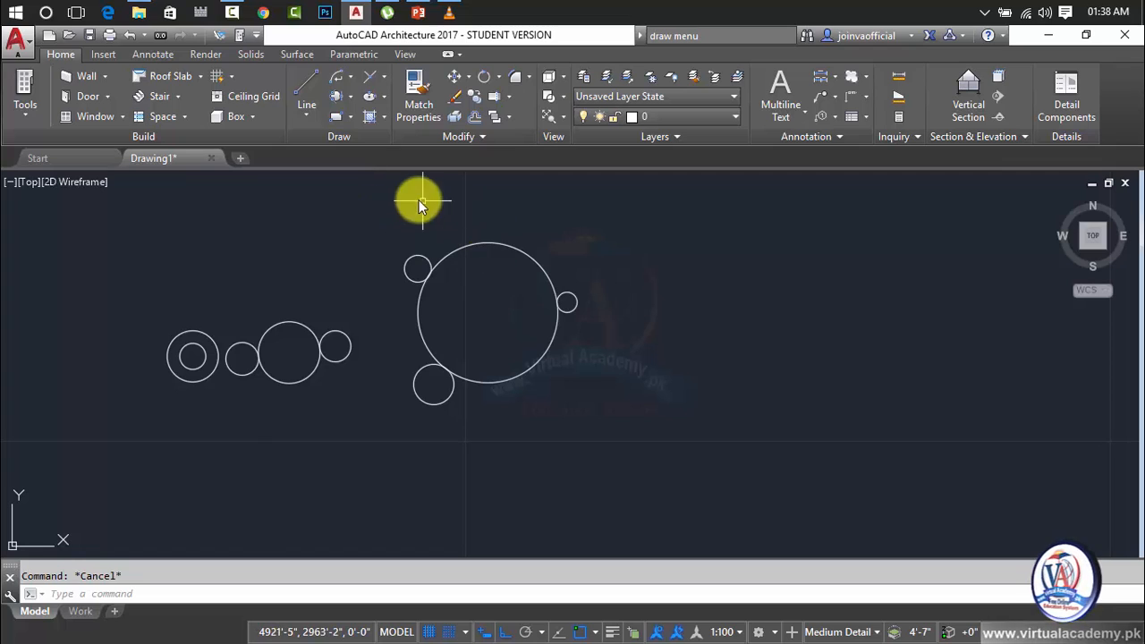
pyautogui.scroll(2, 623, 271)
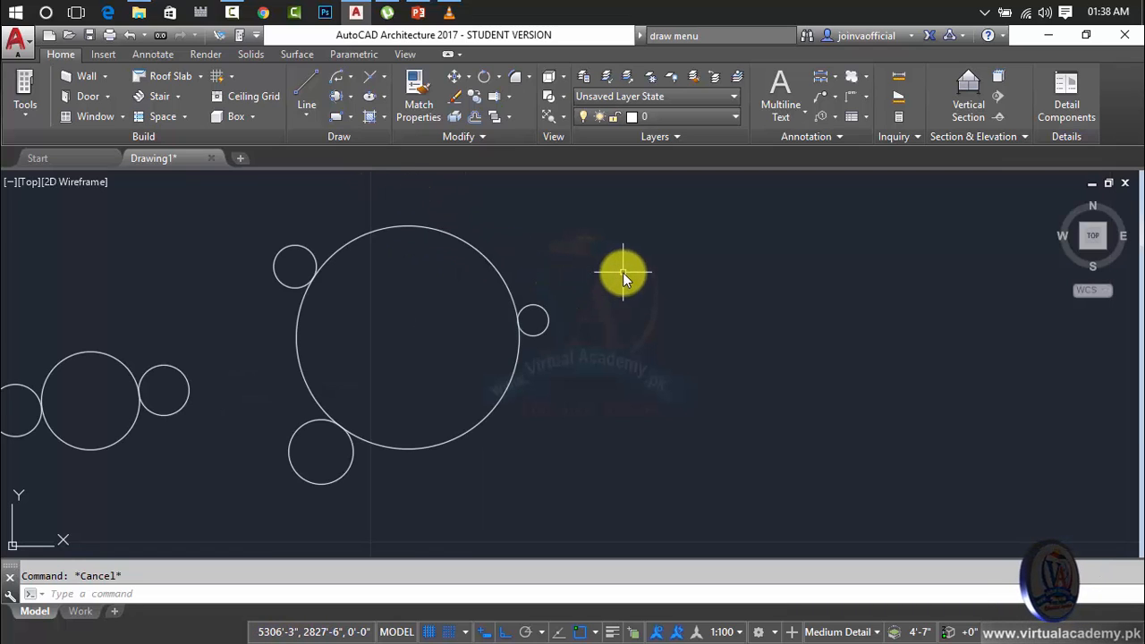
pyautogui.write('c')
pyautogui.press('Return')
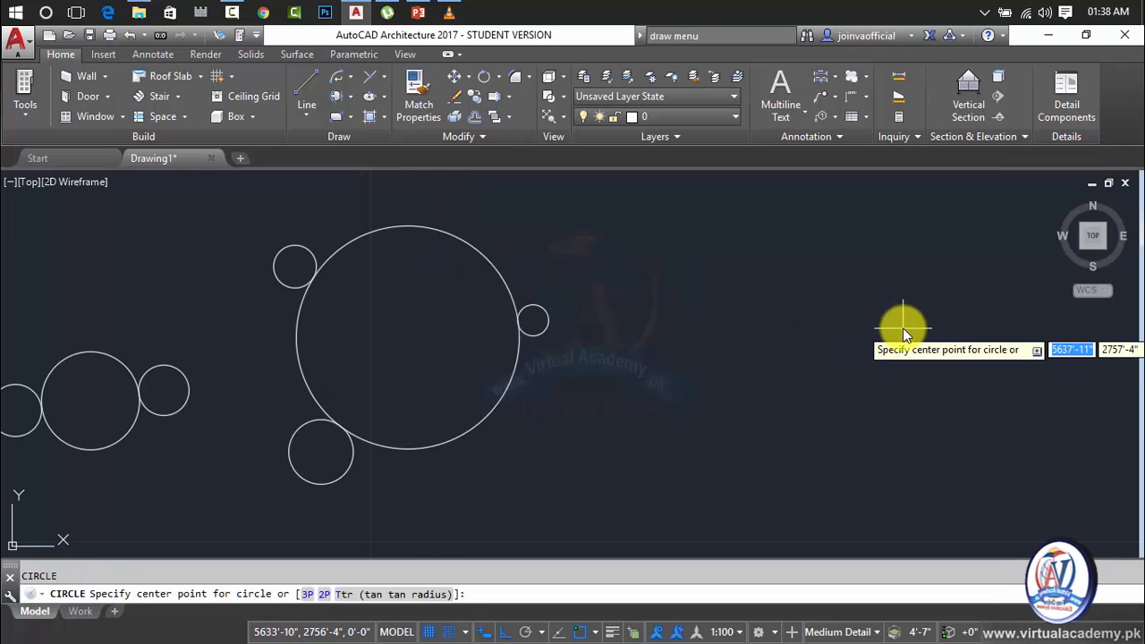
pyautogui.click(906, 322)
pyautogui.click(952, 352)
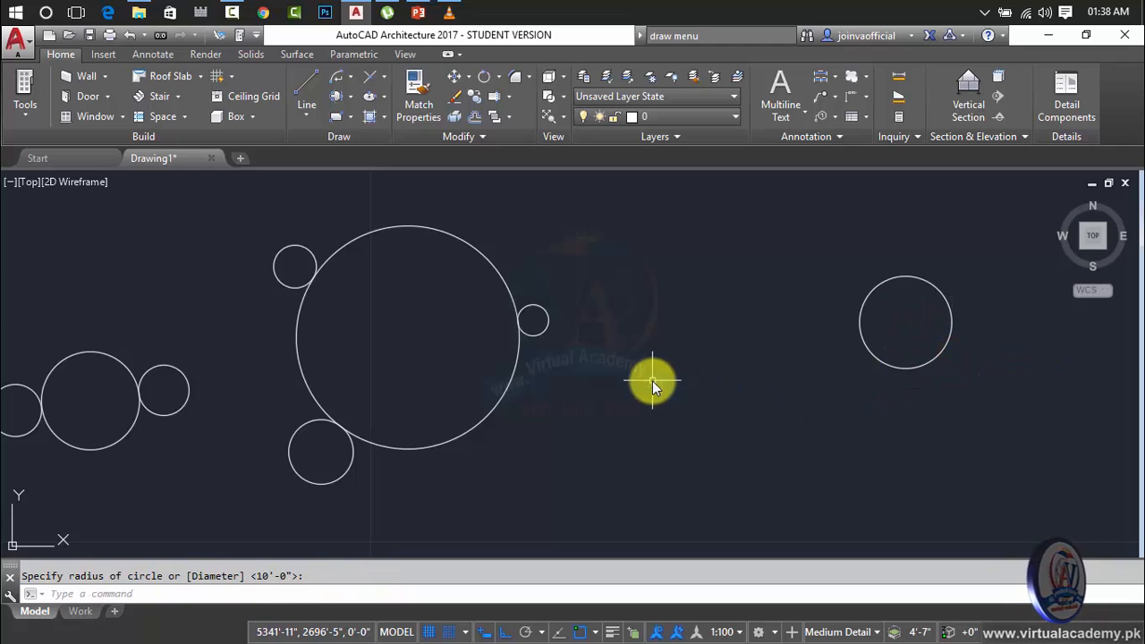
# Draw a second center-radius circle of about 64'-0" radius above and left of the new circle.
pyautogui.moveTo(674, 261); pyautogui.dragTo(619, 361, button='middle')
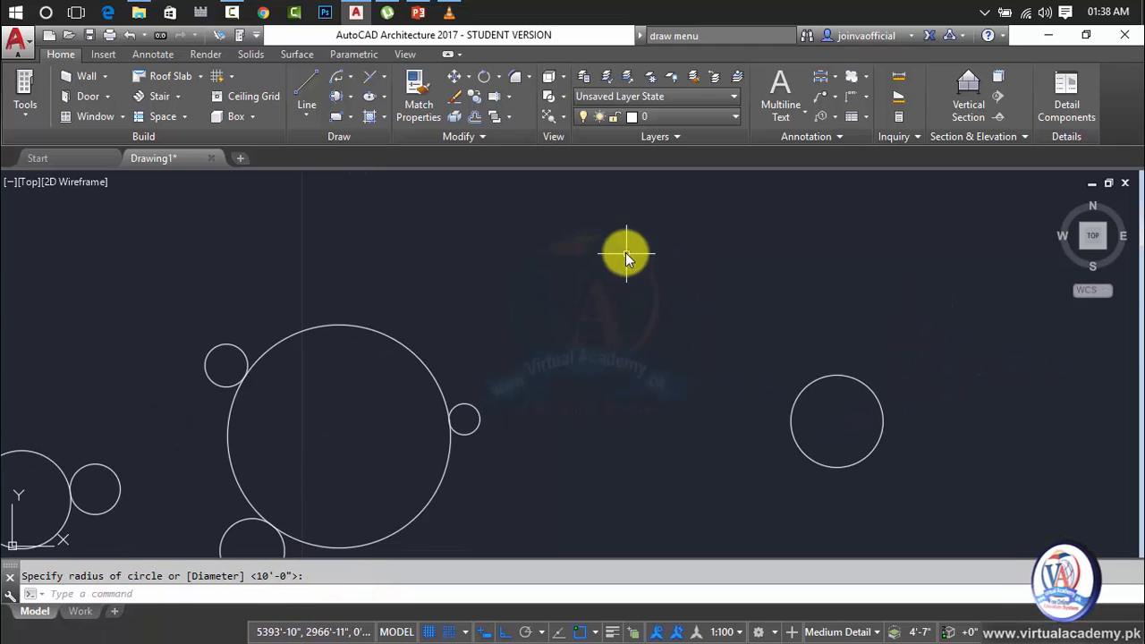
pyautogui.write('c')
pyautogui.press('Return')
pyautogui.click(622, 224)
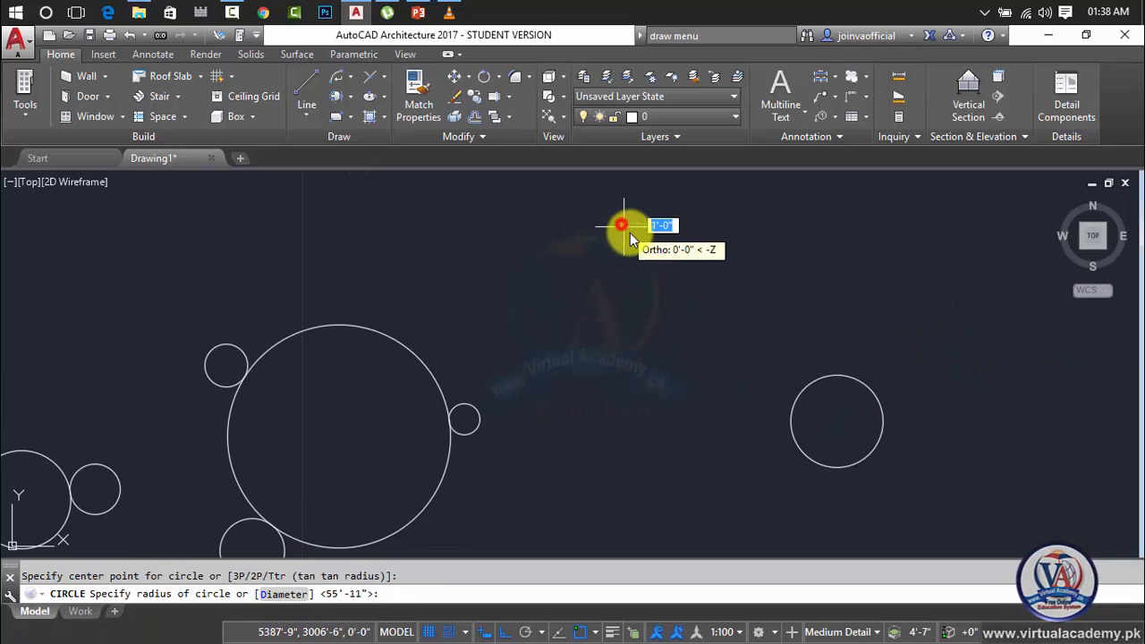
pyautogui.click(673, 277)
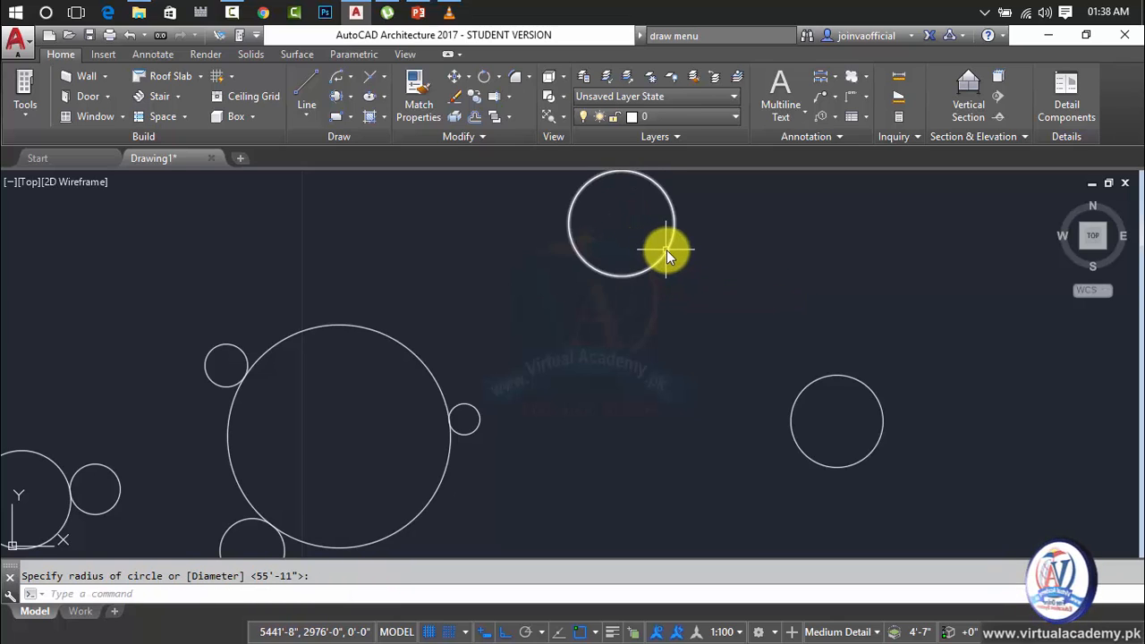
# Move the upper circle diagonally down and right by its center grip, with Ortho turned off.
pyautogui.click(667, 250)
pyautogui.click(622, 224)
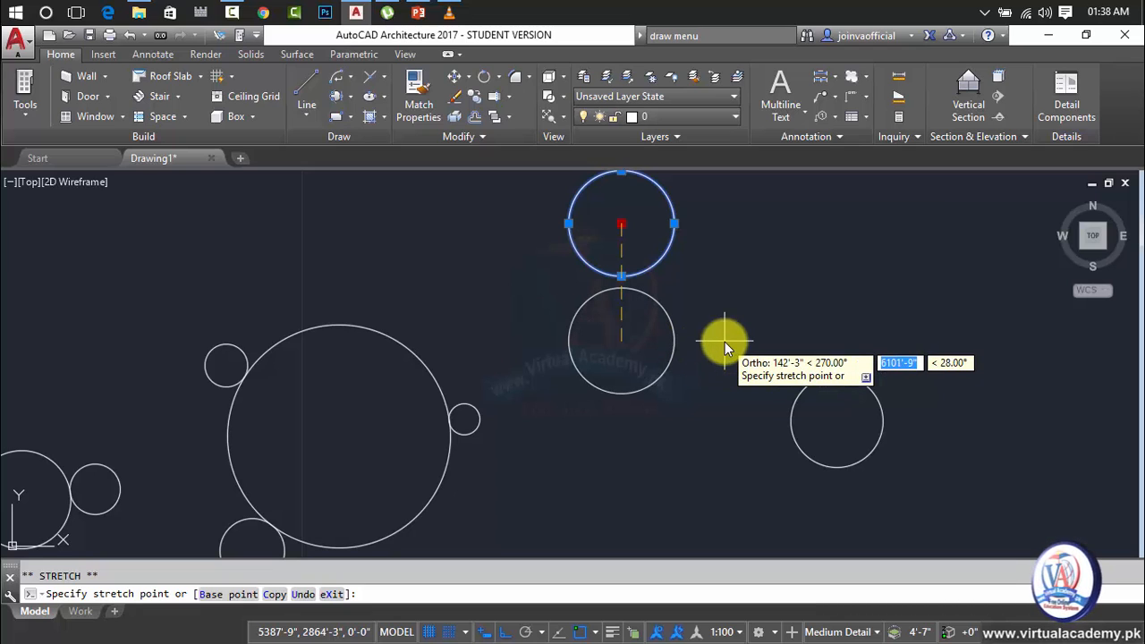
pyautogui.press('F8')
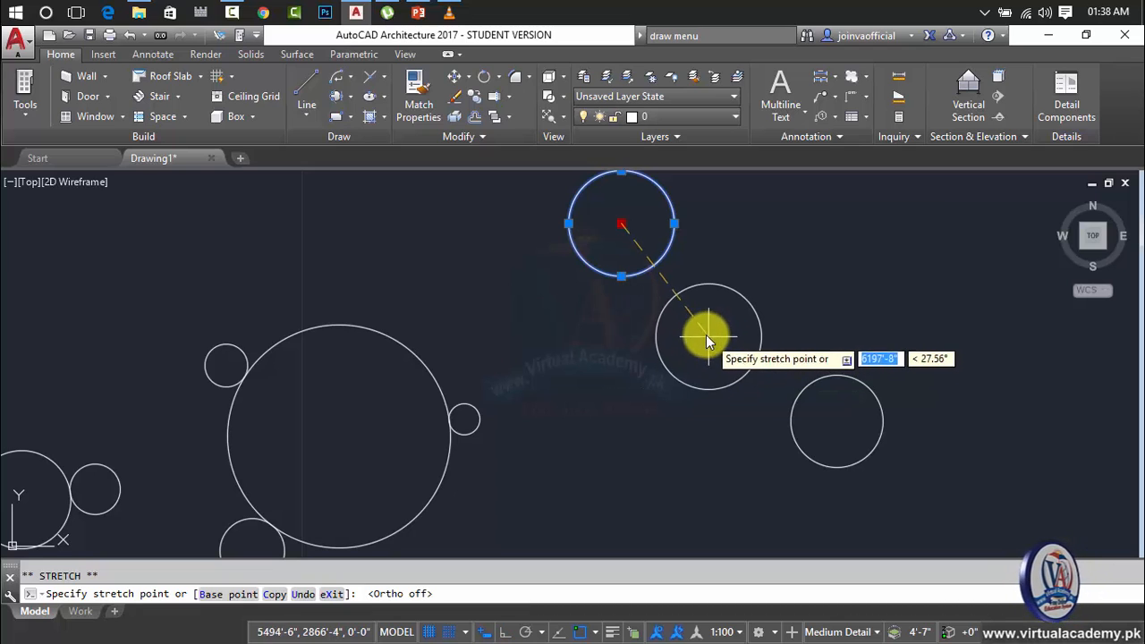
pyautogui.click(675, 301)
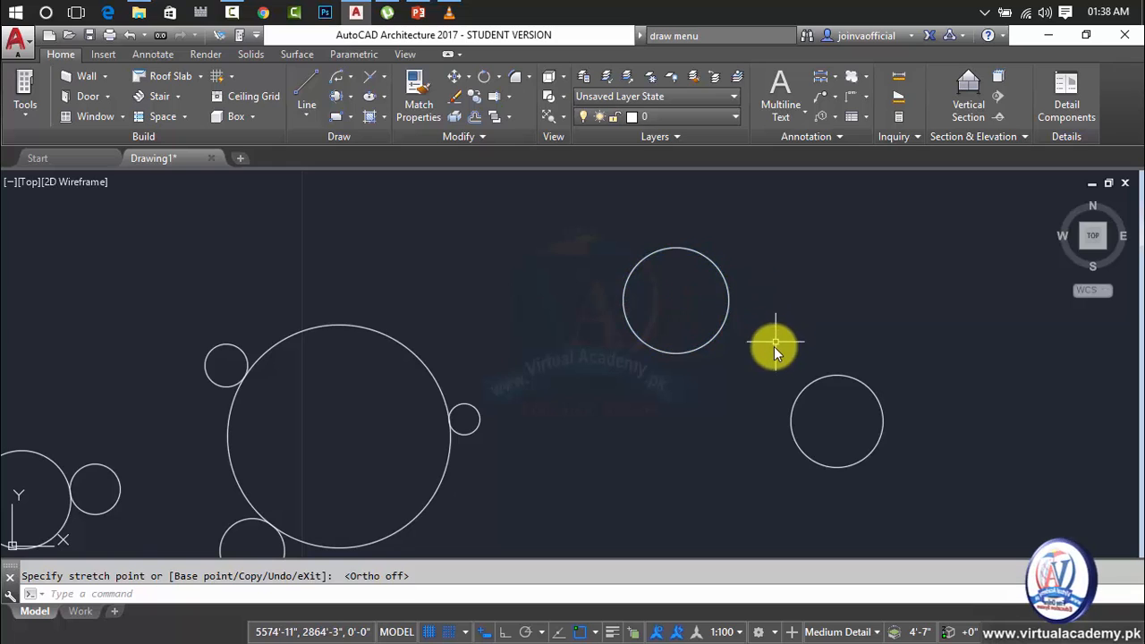
# Draw a Tan, Tan, Radius circle tangent to the two new separate circles with a radius of 80'.
pyautogui.scroll(2, 740, 343)
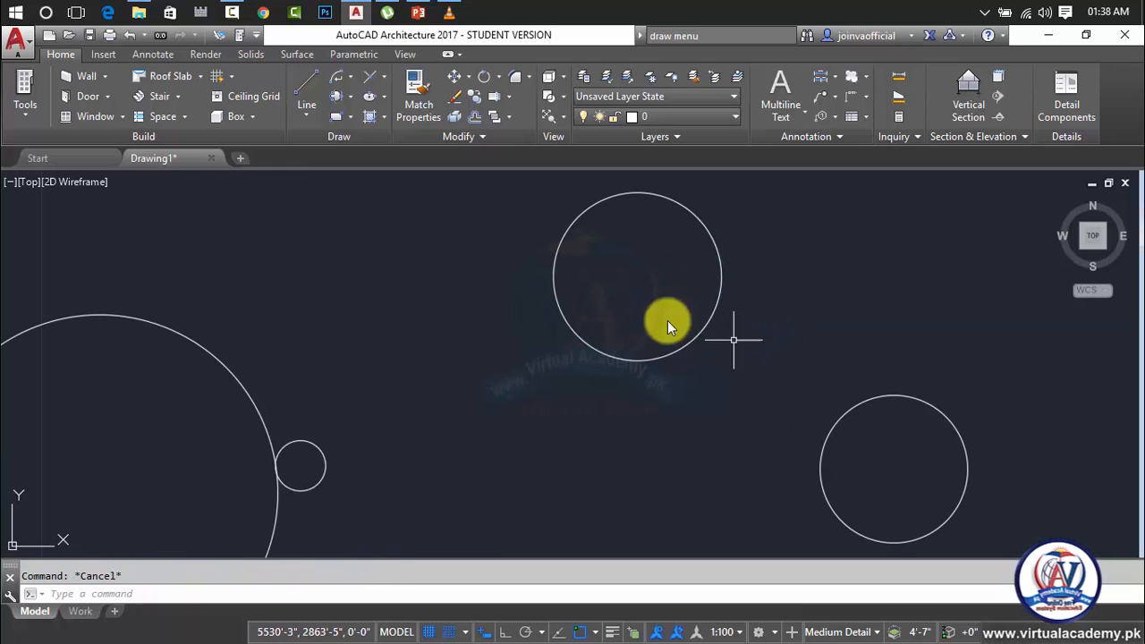
pyautogui.click(352, 101)
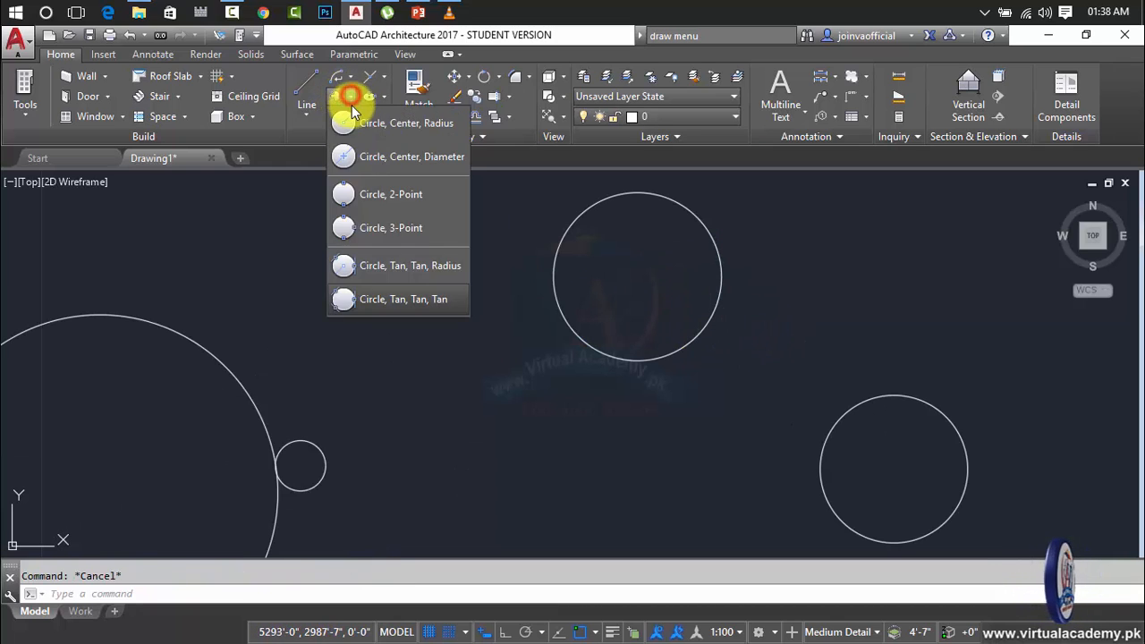
pyautogui.click(417, 274)
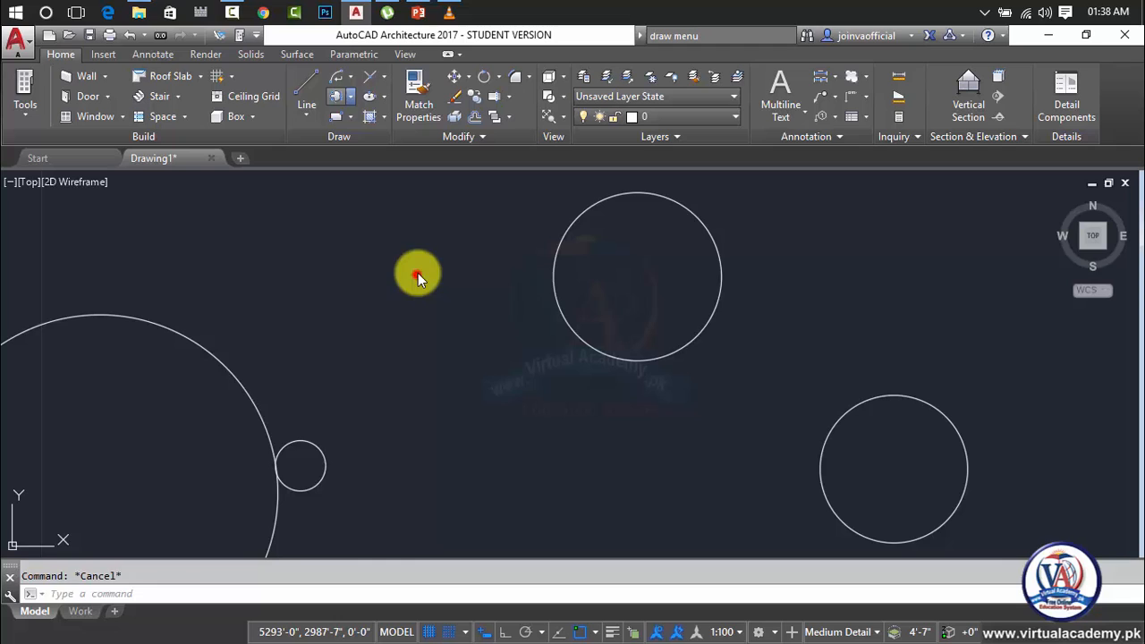
pyautogui.click(707, 323)
pyautogui.click(841, 417)
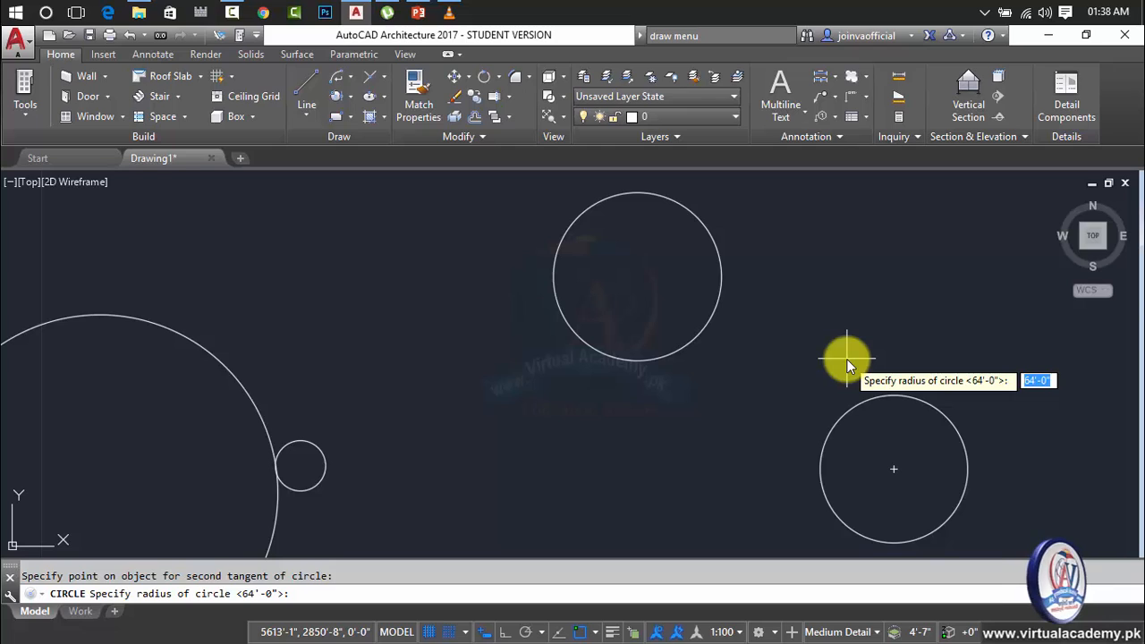
pyautogui.write('8')
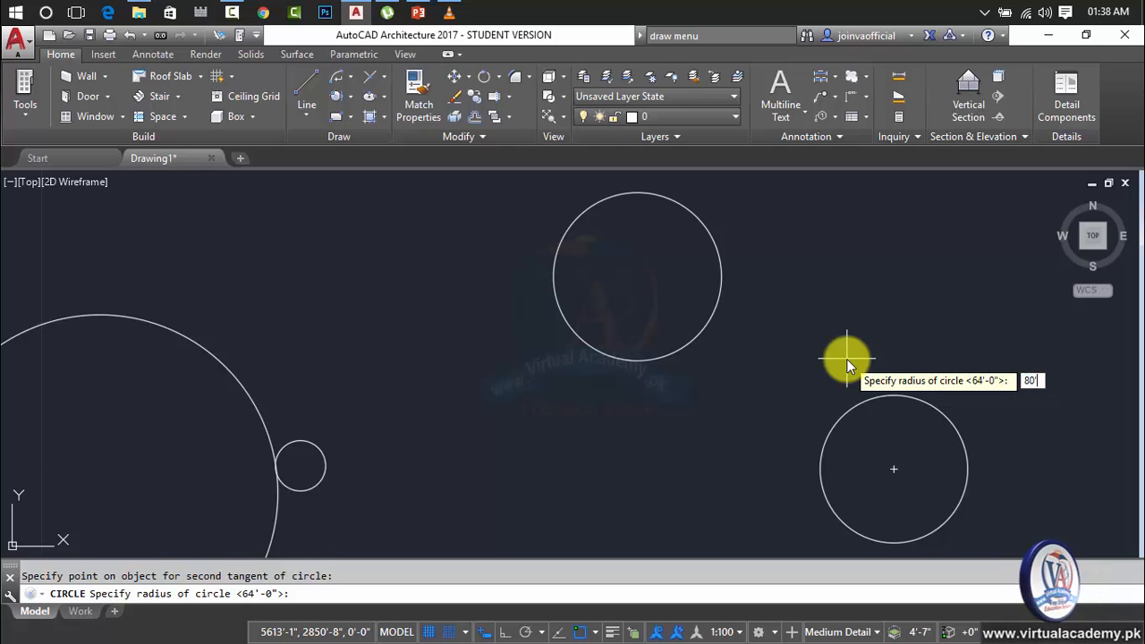
pyautogui.write("0'")
pyautogui.press('Return')
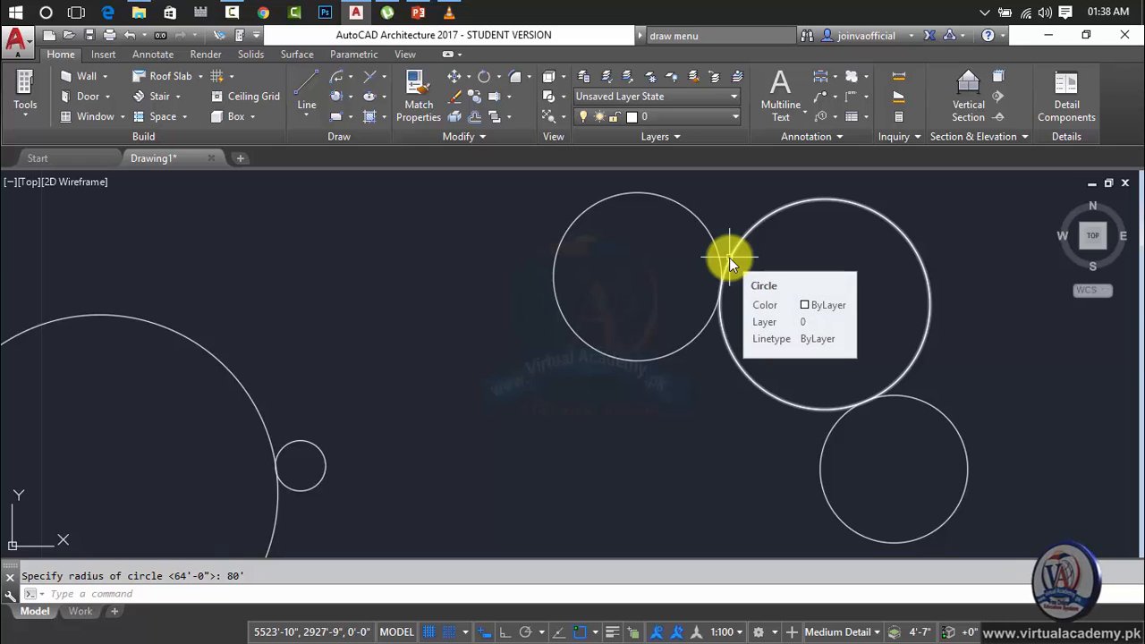
# Draw another Tan, Tan, Radius circle tangent to the same two circles with a radius of 100'.
pyautogui.click(340, 99)
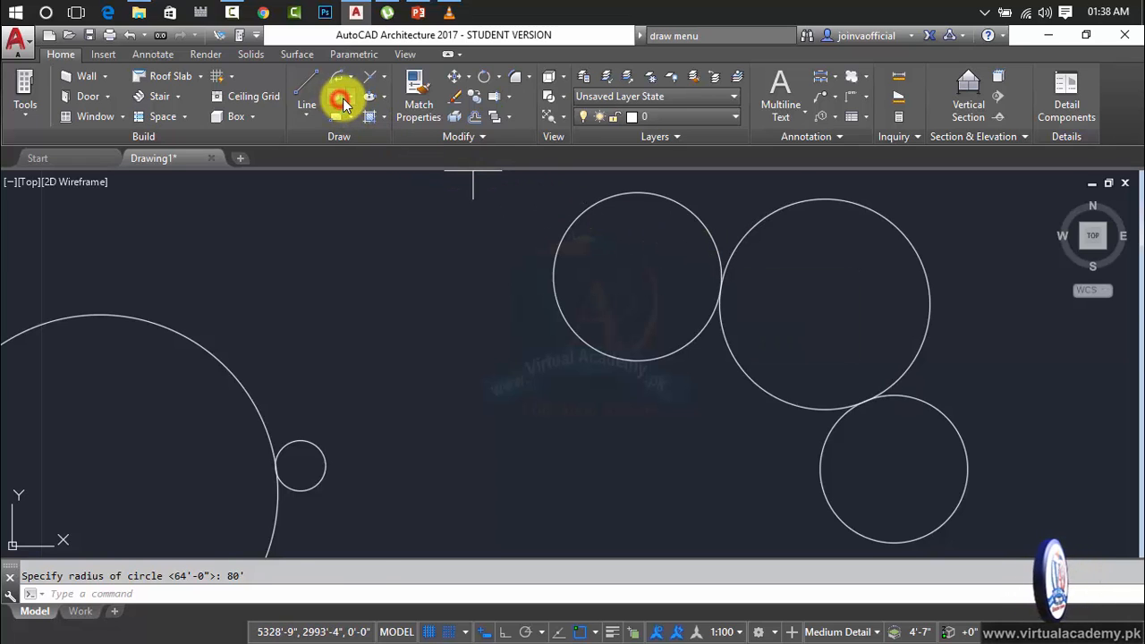
pyautogui.click(709, 315)
pyautogui.click(834, 438)
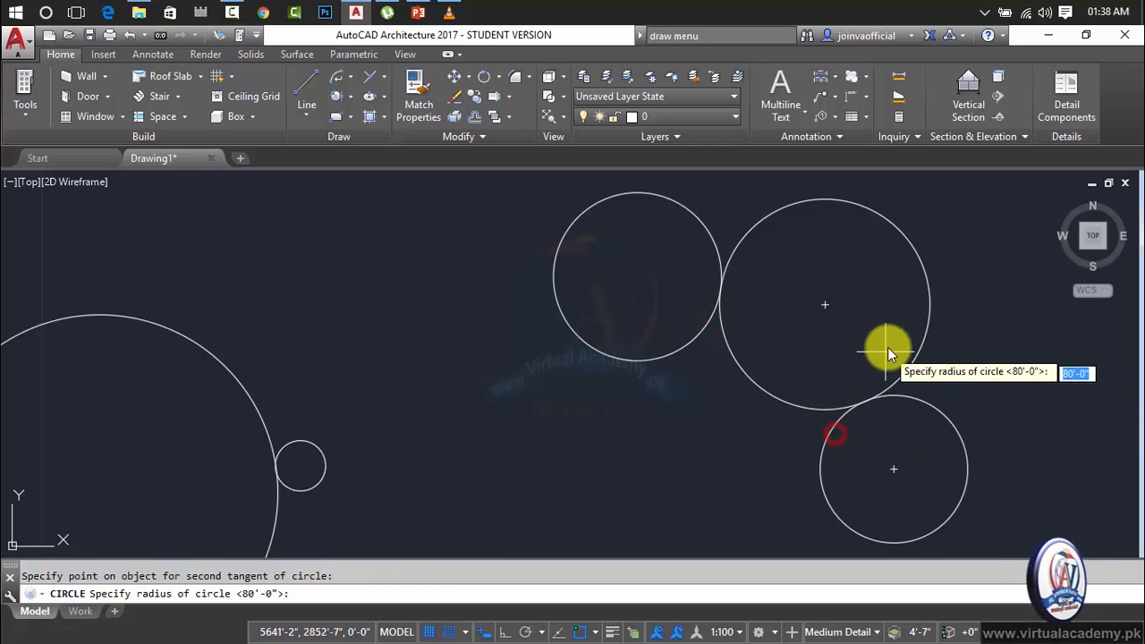
pyautogui.write('1')
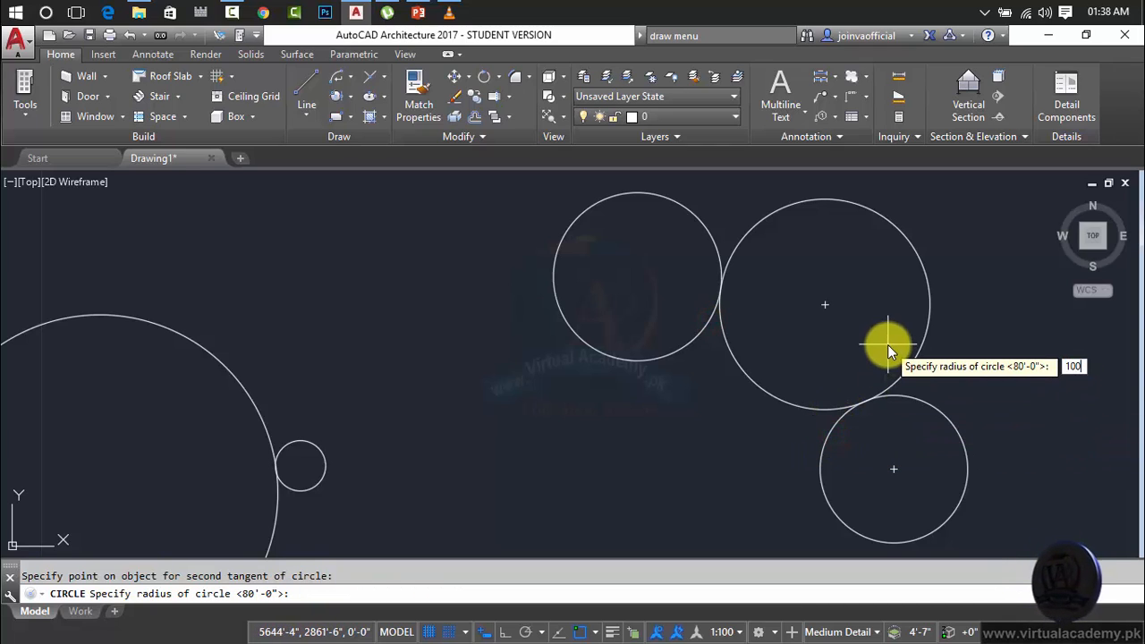
pyautogui.write('00')
pyautogui.press('Return')
# Delete both Tan, Tan, Radius circles between the two separate circles.
pyautogui.scroll(-2, 901, 330)
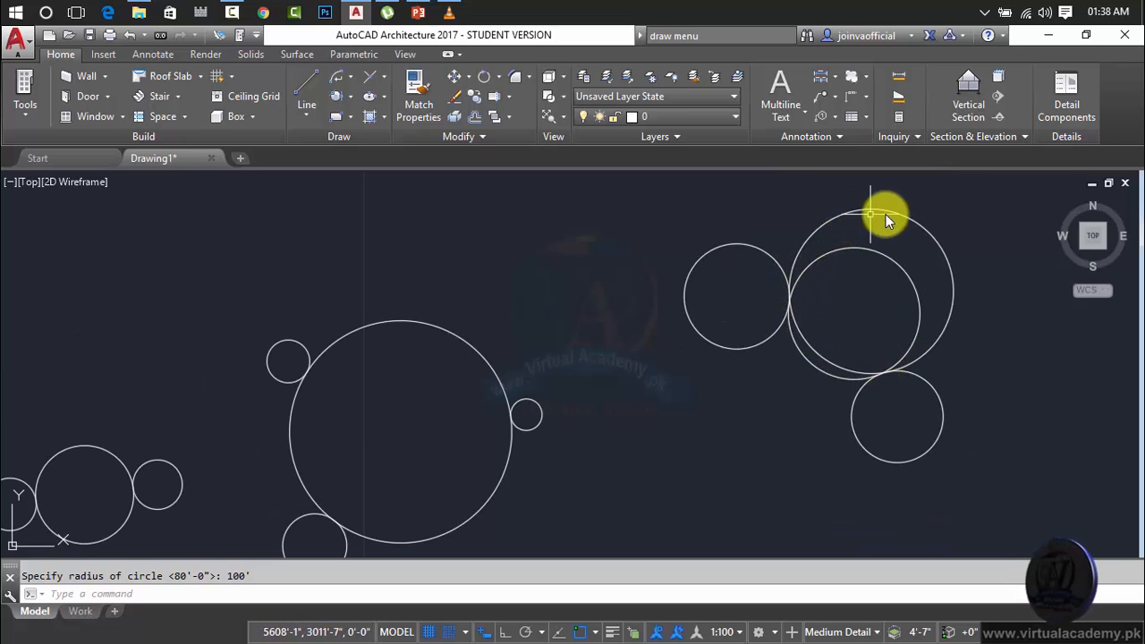
pyautogui.click(958, 214)
pyautogui.click(865, 291)
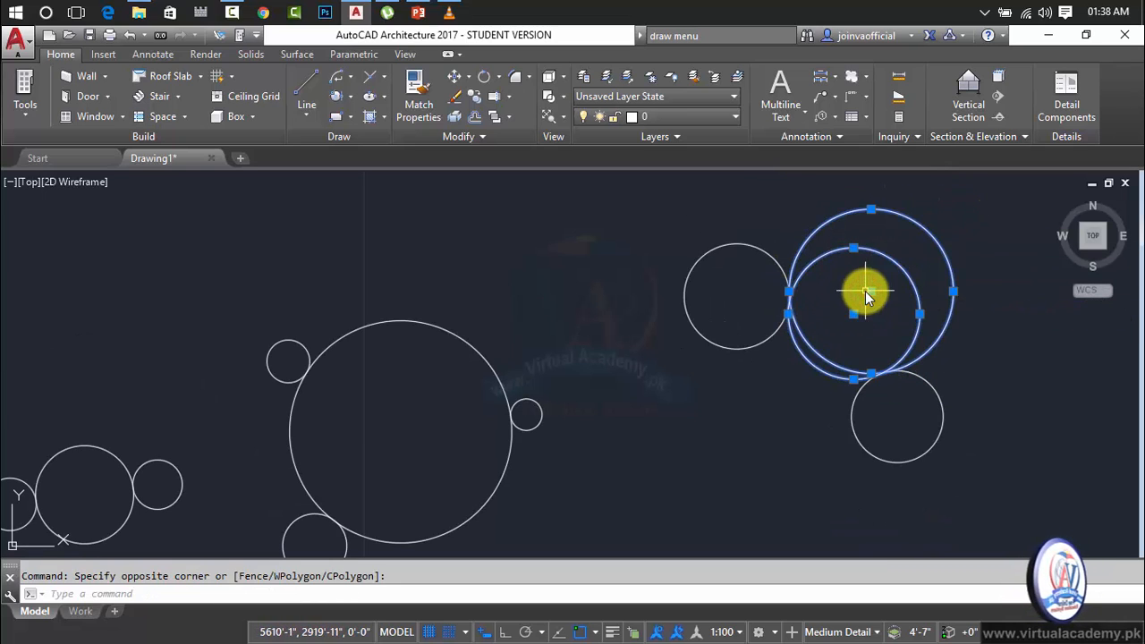
pyautogui.press('Delete')
# Draw a third center-radius circle, slightly larger than the other two, above and right of them.
pyautogui.moveTo(849, 298); pyautogui.dragTo(620, 347, button='middle')
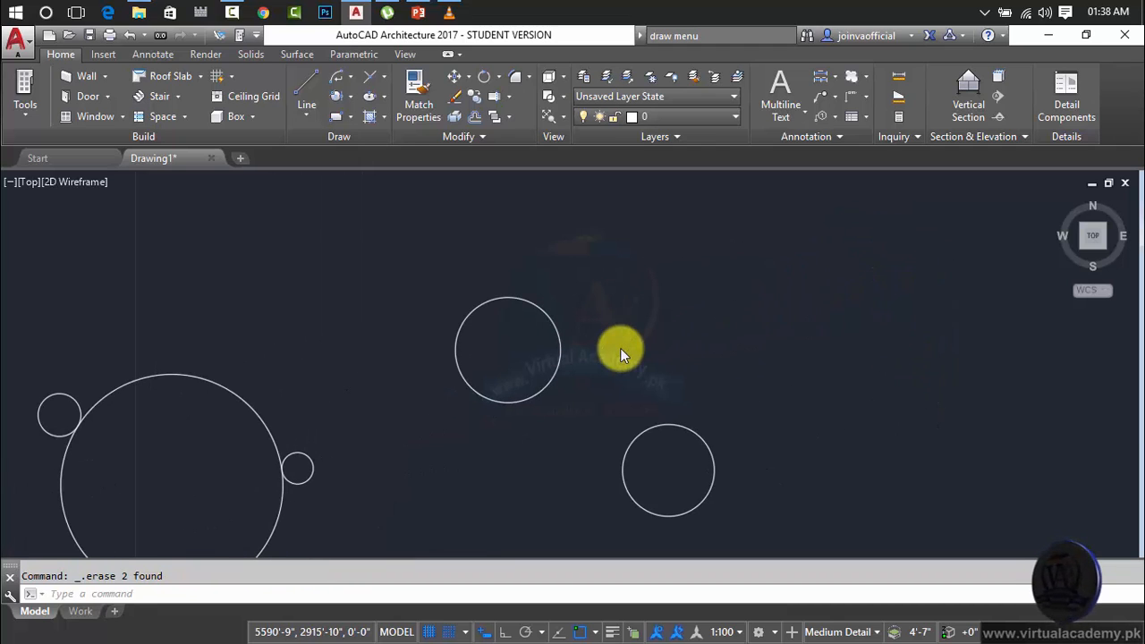
pyautogui.write('c')
pyautogui.press('Return')
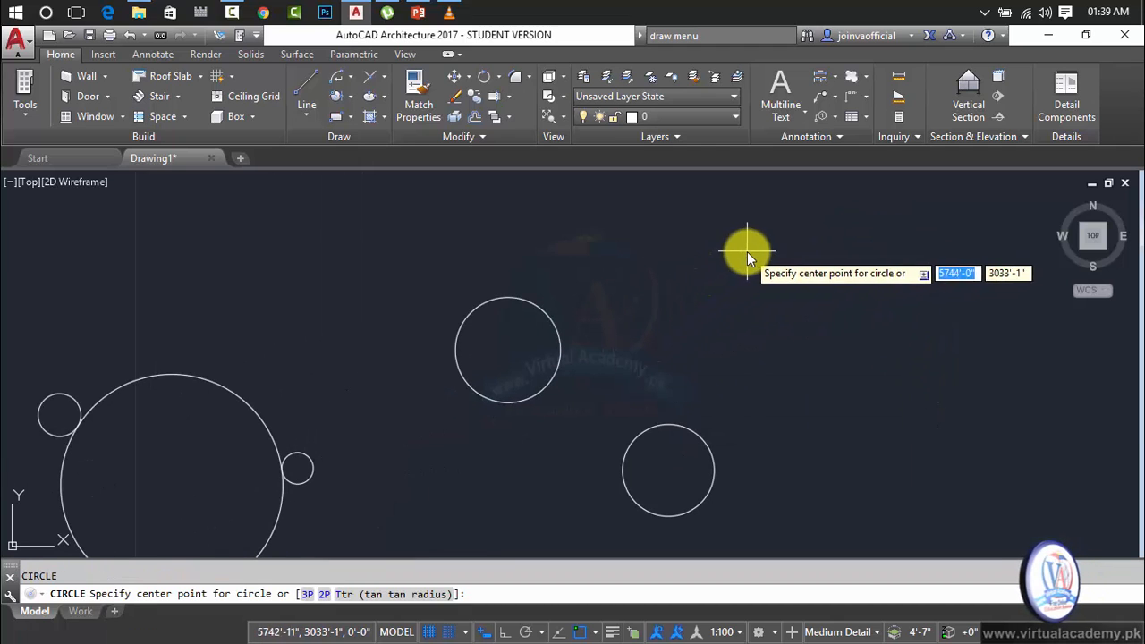
pyautogui.click(747, 247)
pyautogui.click(788, 288)
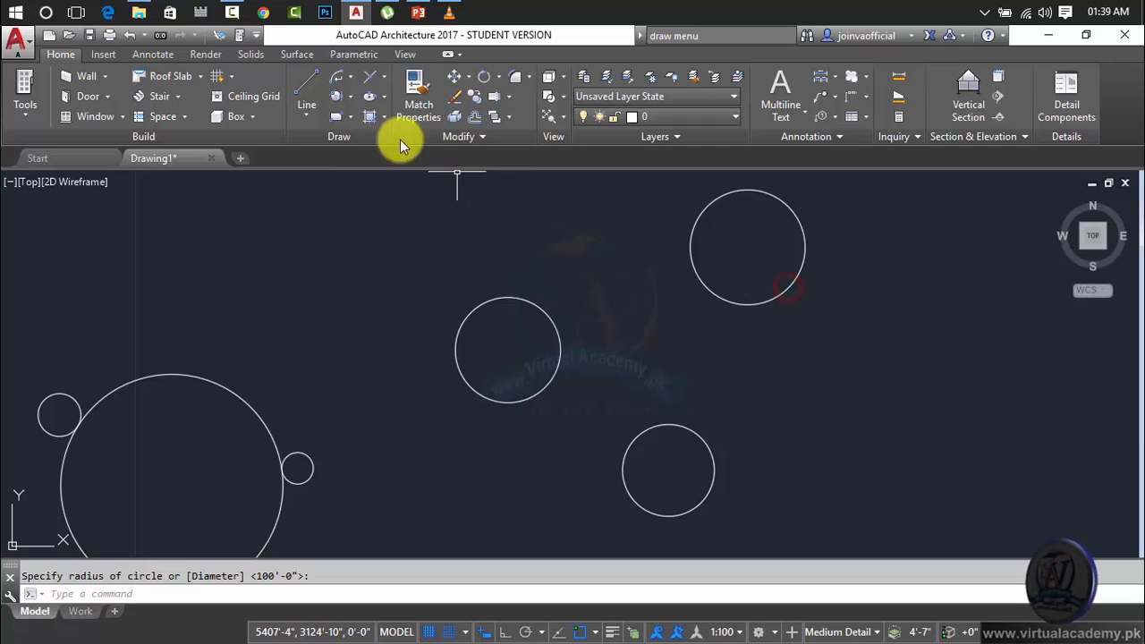
# Draw a Tan, Tan, Tan circle tangent to the left, upper-right and lower separate circles.
pyautogui.click(350, 97)
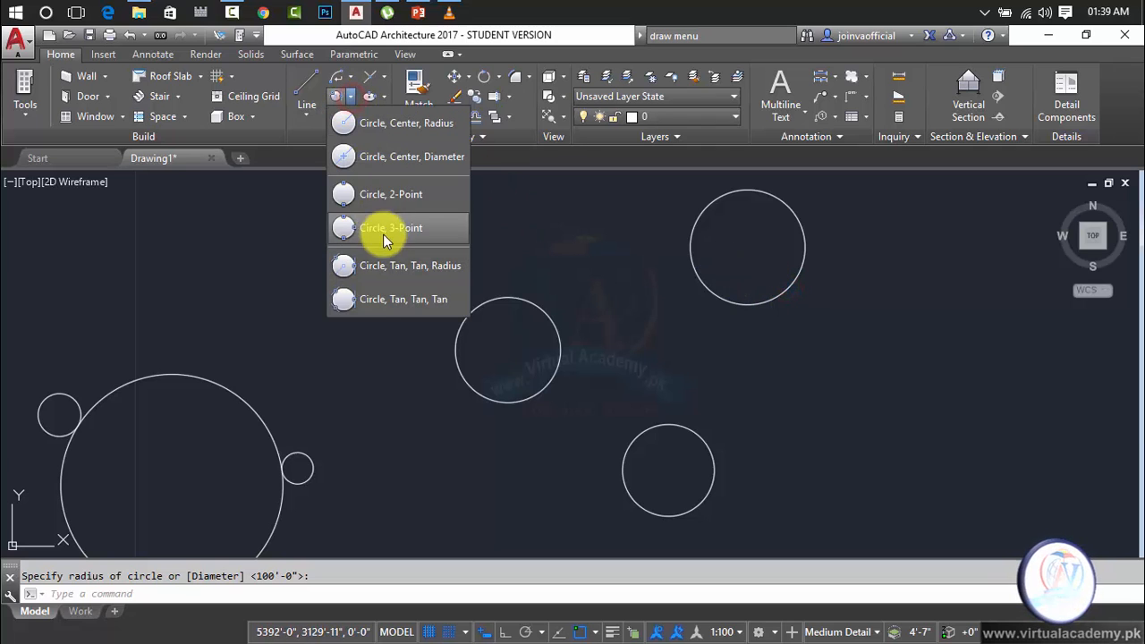
pyautogui.click(372, 301)
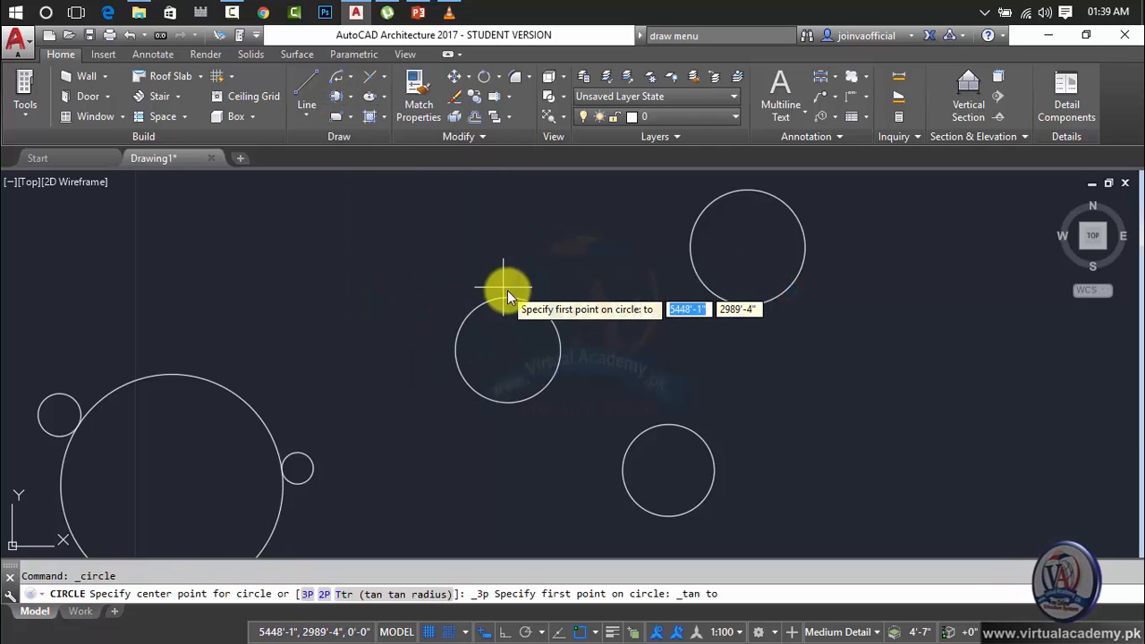
pyautogui.click(539, 312)
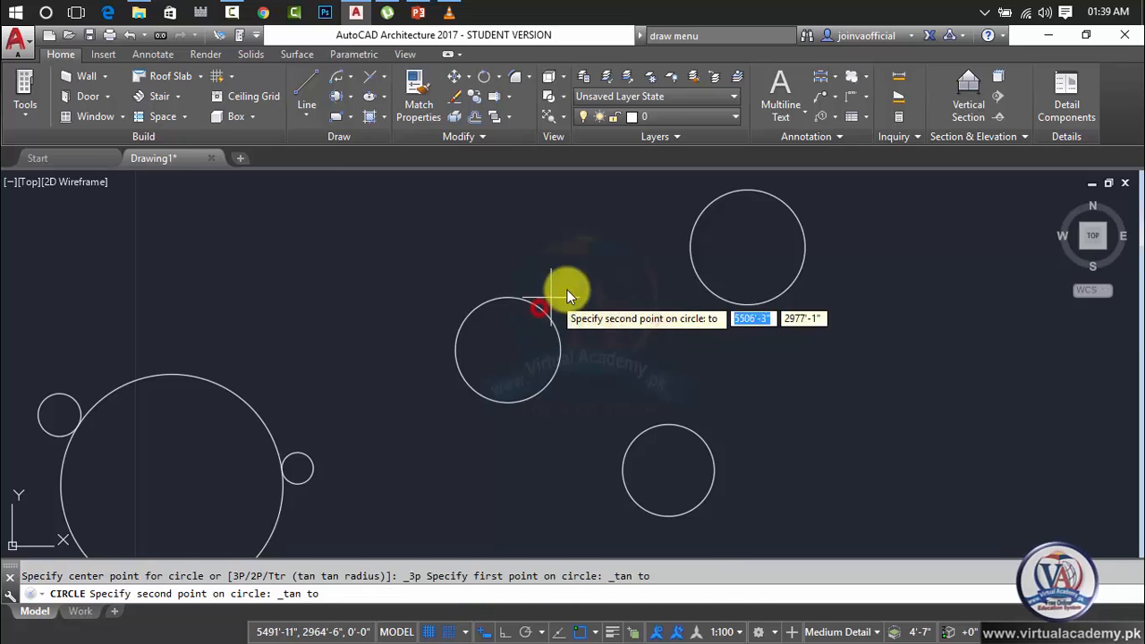
pyautogui.click(704, 290)
pyautogui.click(687, 429)
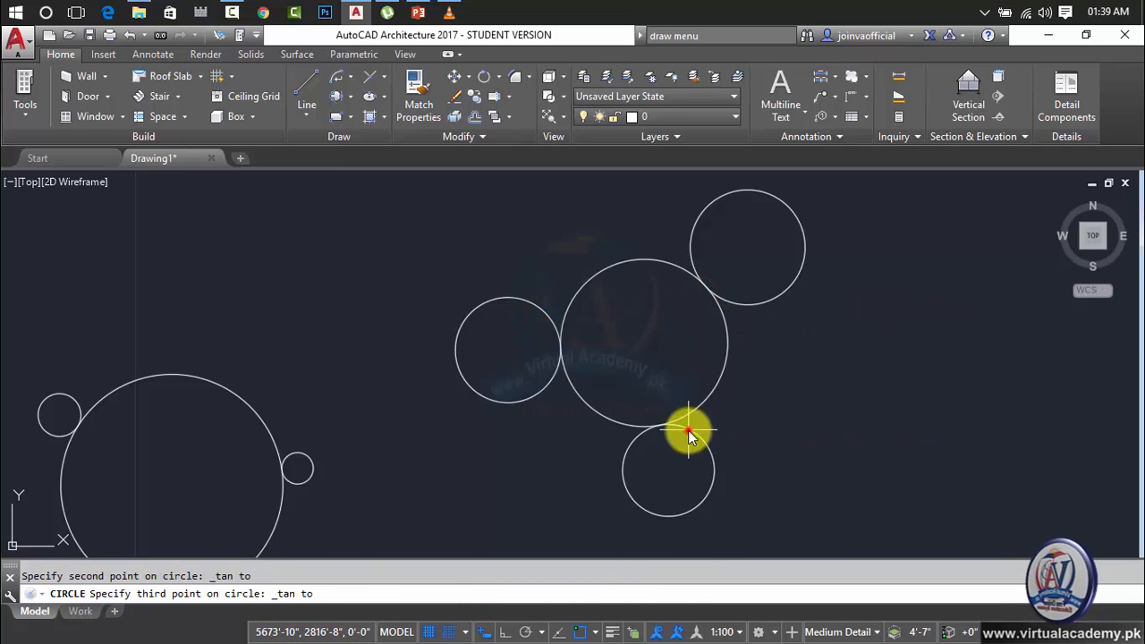
# Examine the contact points between the Tan, Tan, Tan circle and its three neighboring circles.
pyautogui.scroll(5, 715, 290)
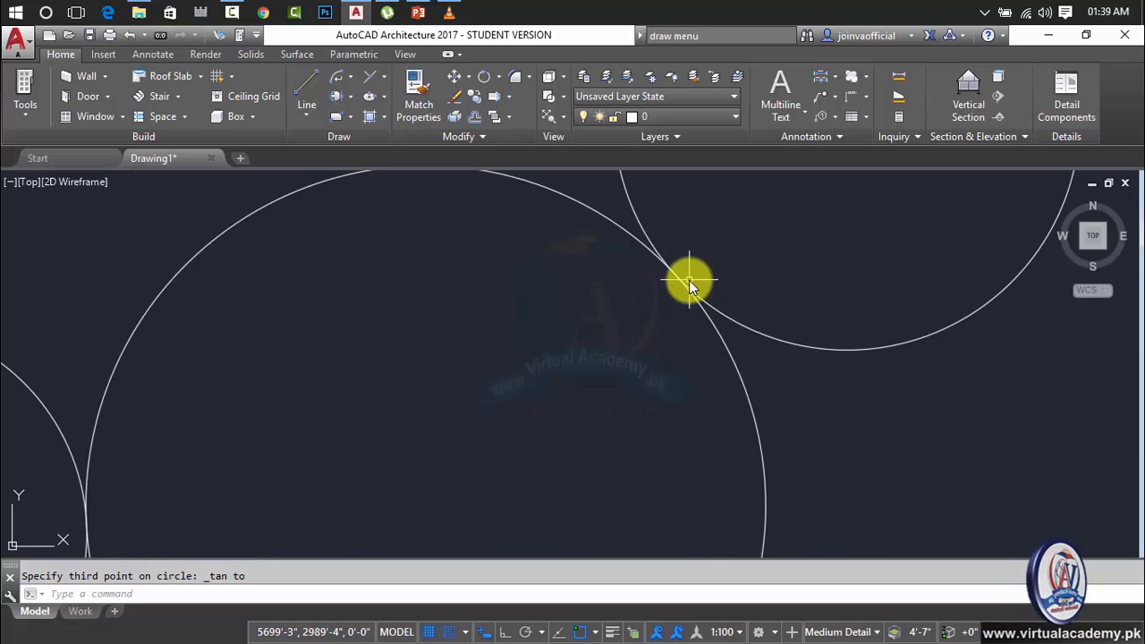
pyautogui.scroll(-5, 631, 266)
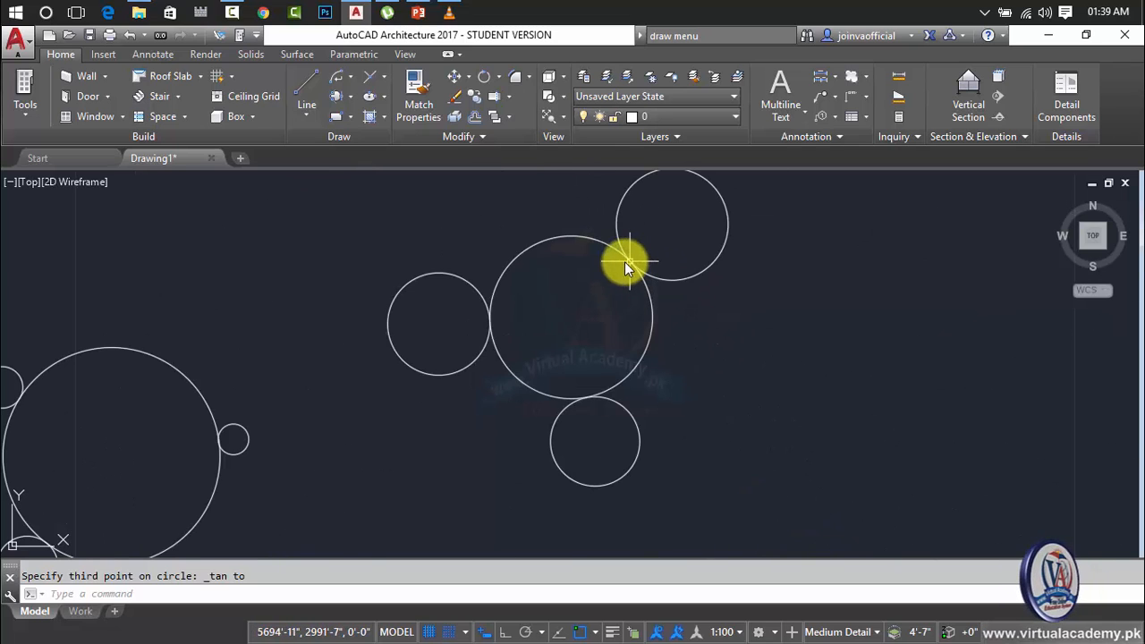
pyautogui.scroll(6, 486, 318)
pyautogui.scroll(-6, 487, 317)
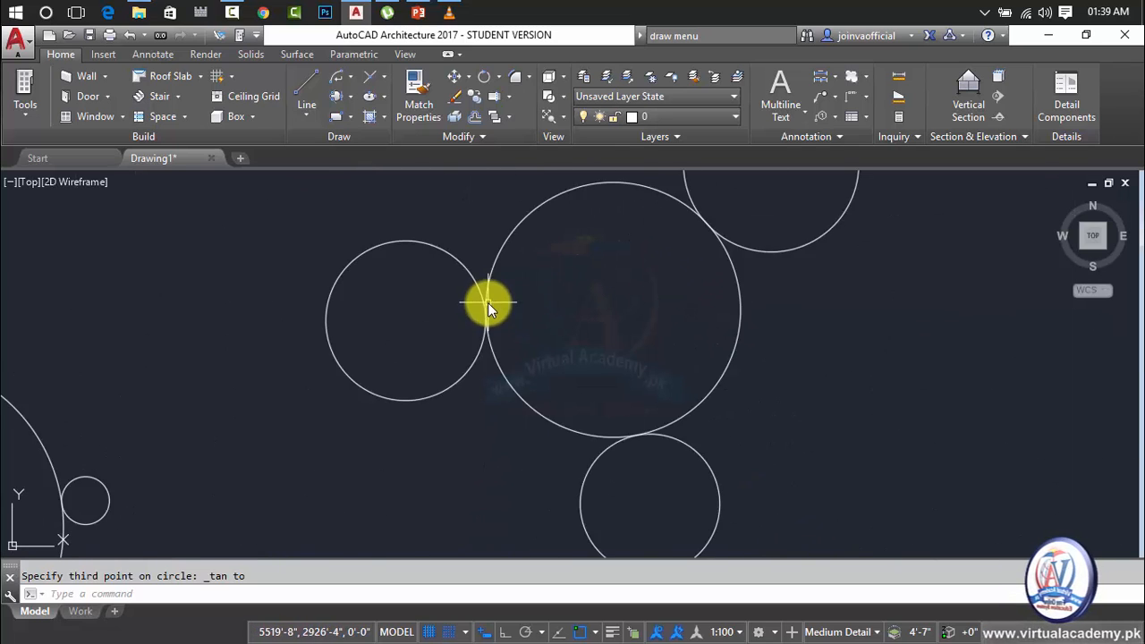
pyautogui.scroll(6, 526, 338)
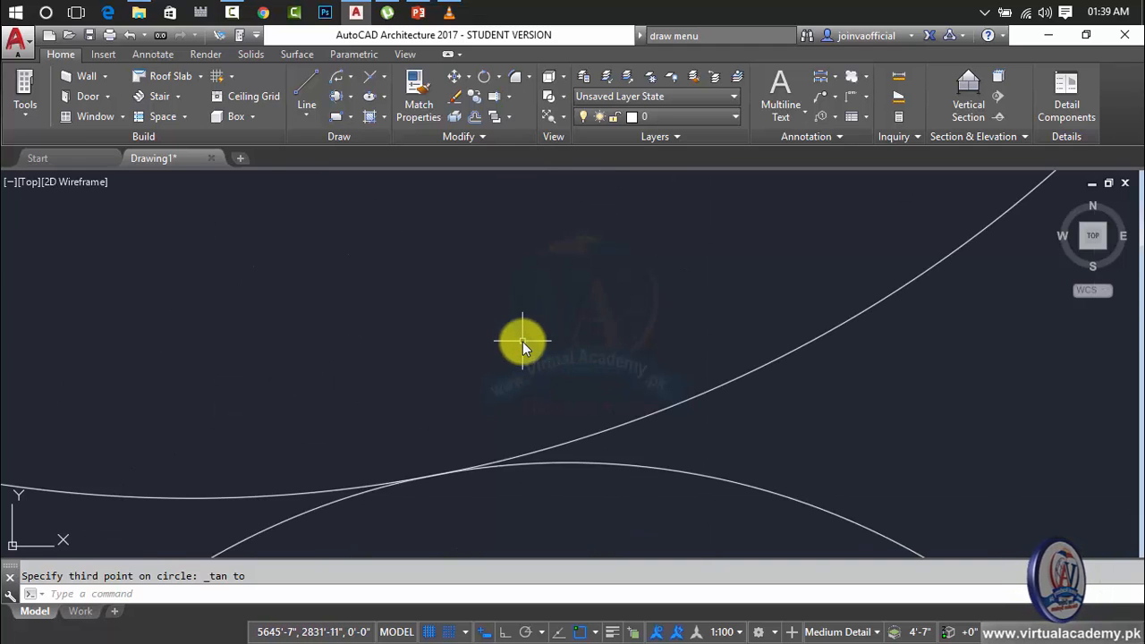
pyautogui.scroll(-8, 522, 342)
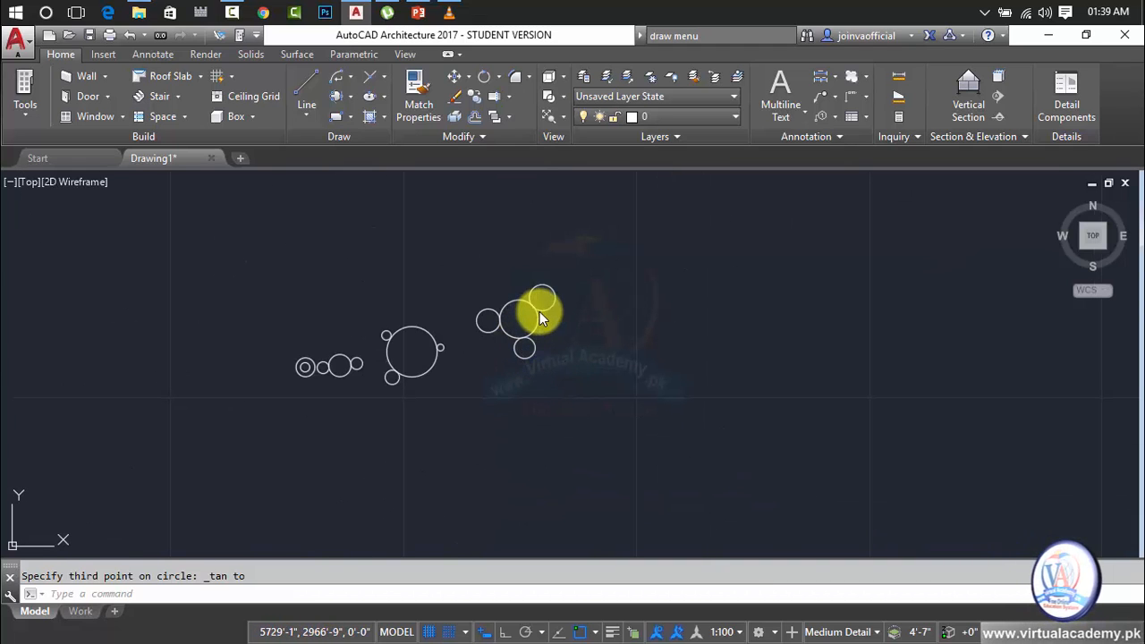
# Delete all the circles in the drawing.
pyautogui.click(580, 278)
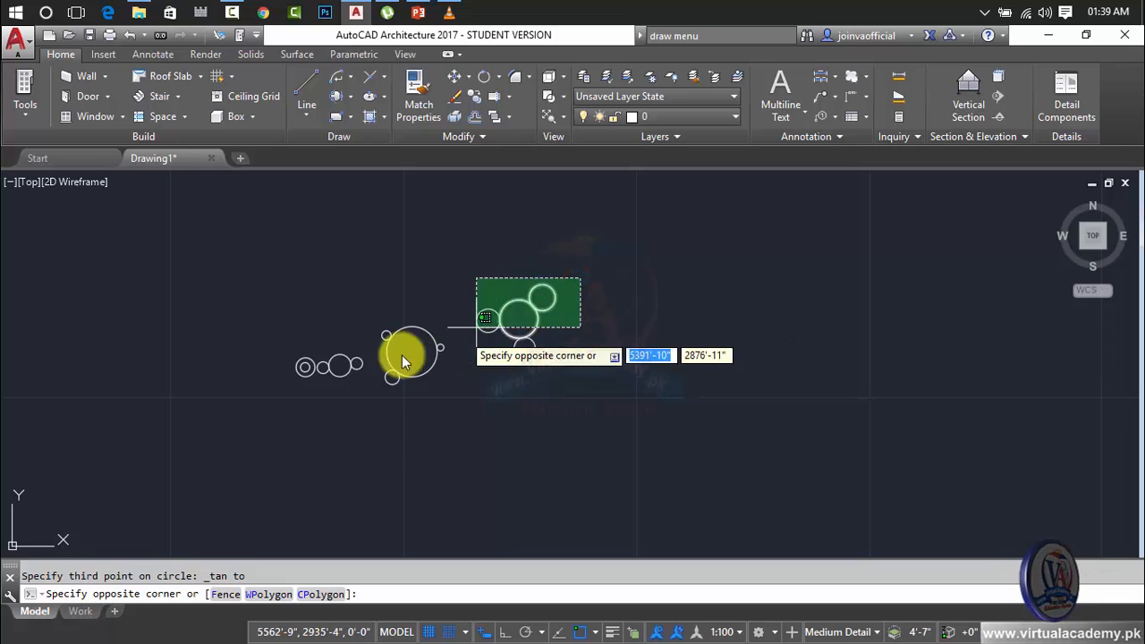
pyautogui.click(292, 393)
pyautogui.press('Delete')
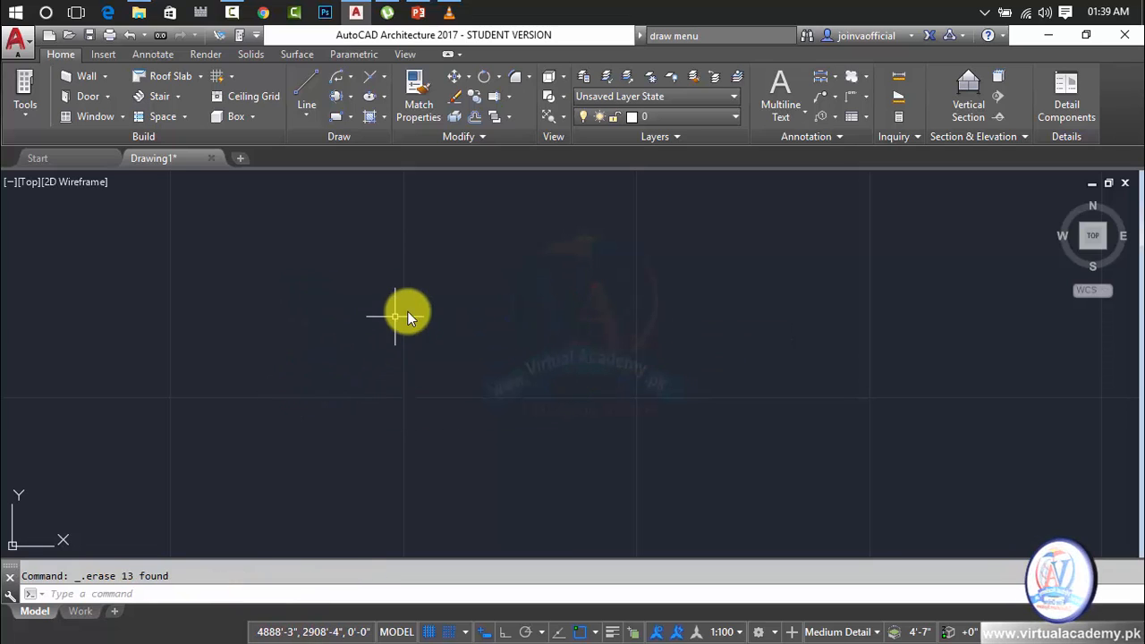
# Draw a horizontal line 20' long with Ortho mode turned on.
pyautogui.write('l')
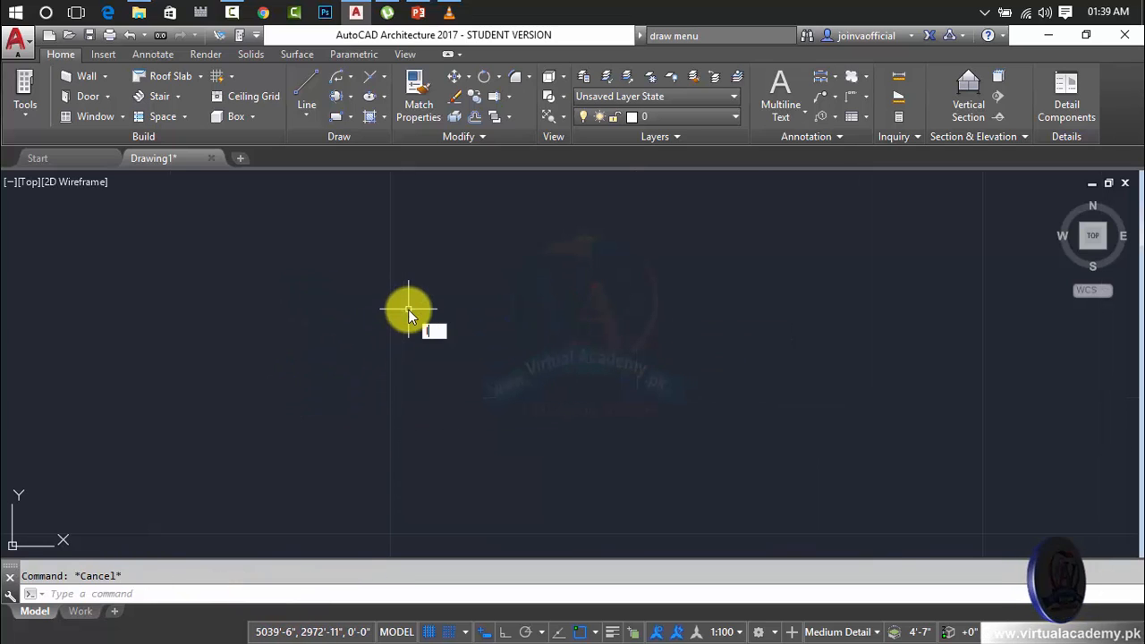
pyautogui.press('Return')
pyautogui.click(357, 355)
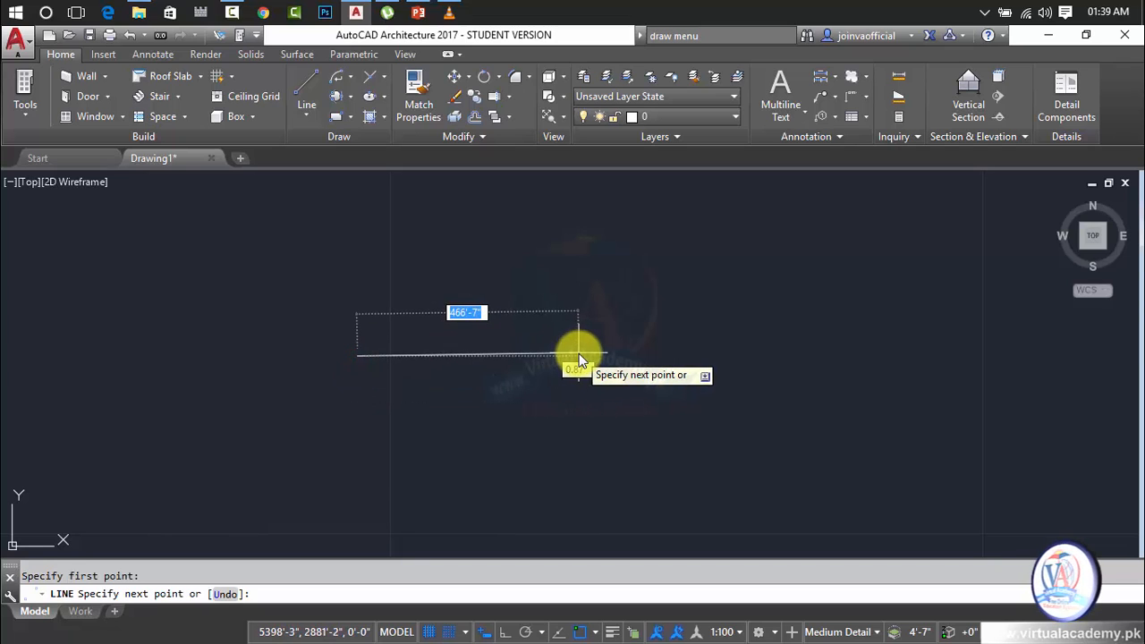
pyautogui.press('F8')
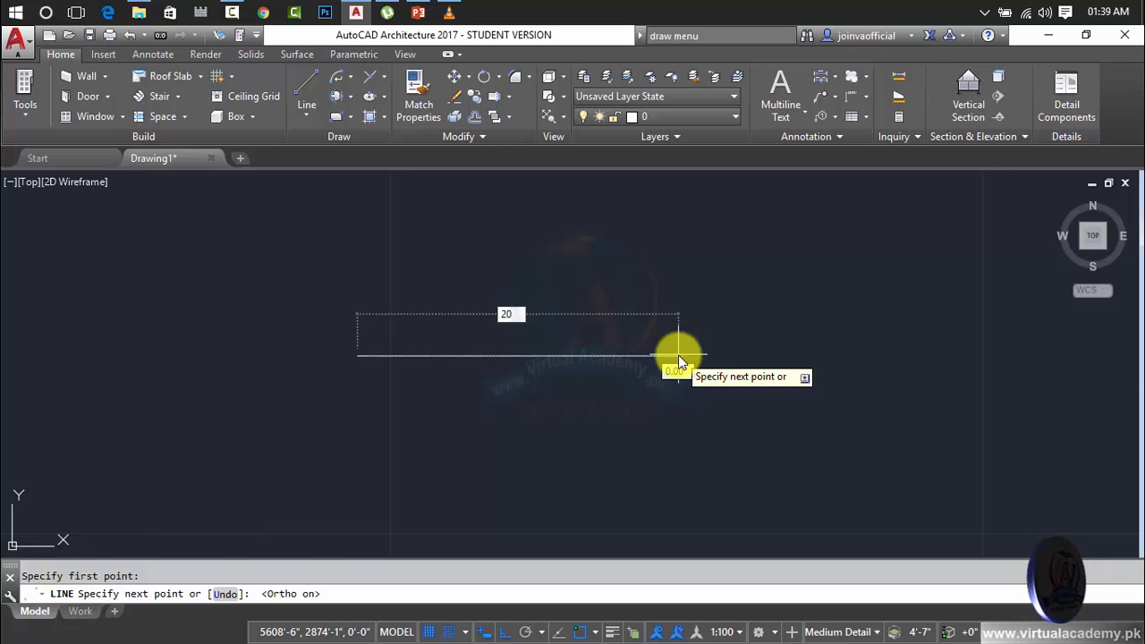
pyautogui.write("20'")
pyautogui.press('Return')
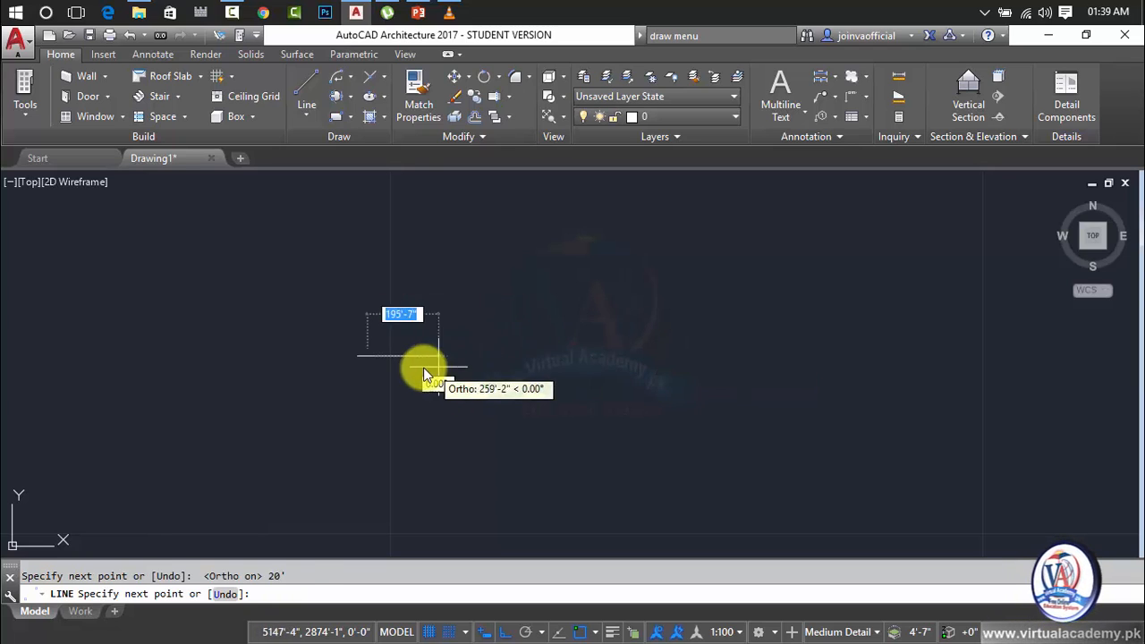
pyautogui.press('Return')
pyautogui.scroll(8, 360, 353)
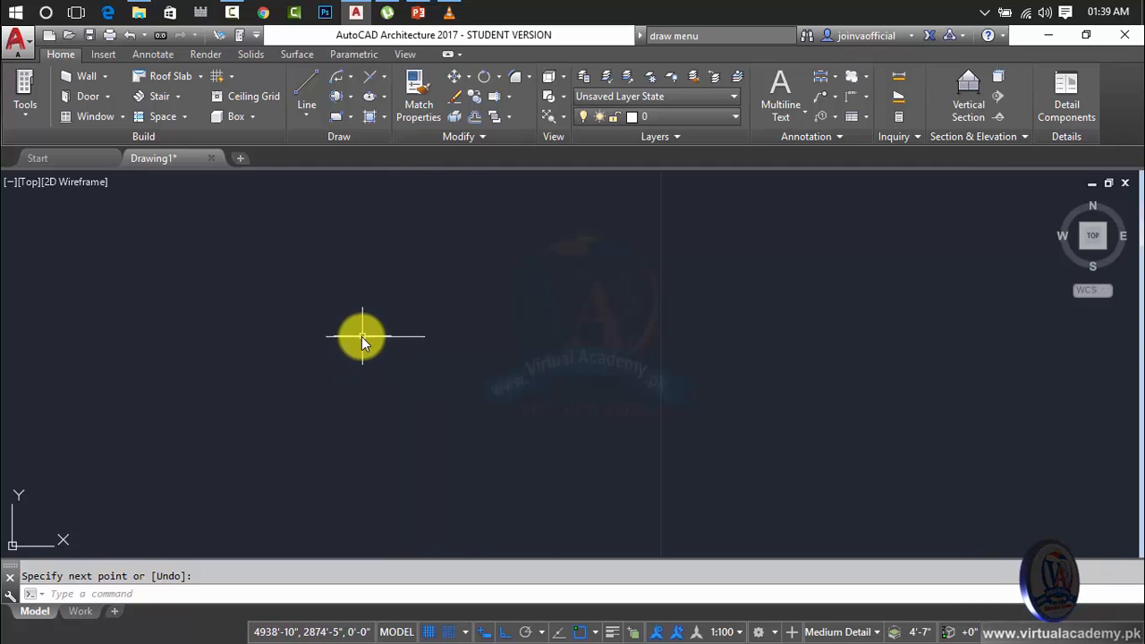
pyautogui.moveTo(354, 330); pyautogui.dragTo(466, 337, button='middle')
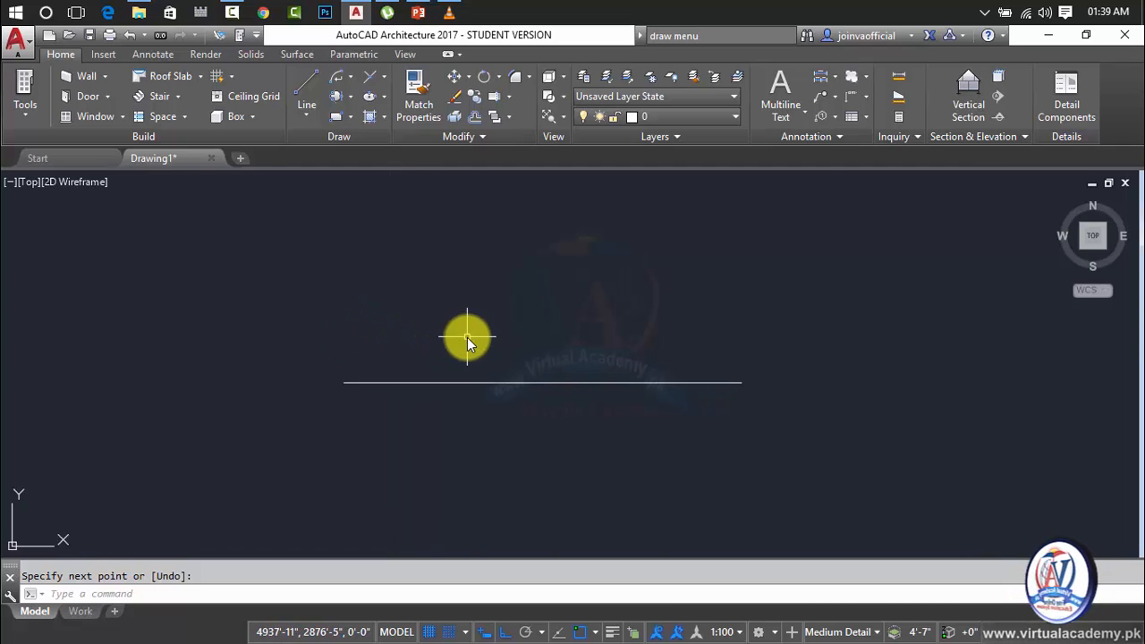
# Draw a circle with a 20' radius centered on the midpoint of the 20' line.
pyautogui.scroll(2, 467, 337)
pyautogui.press('Escape')
pyautogui.write('c')
pyautogui.press('Return')
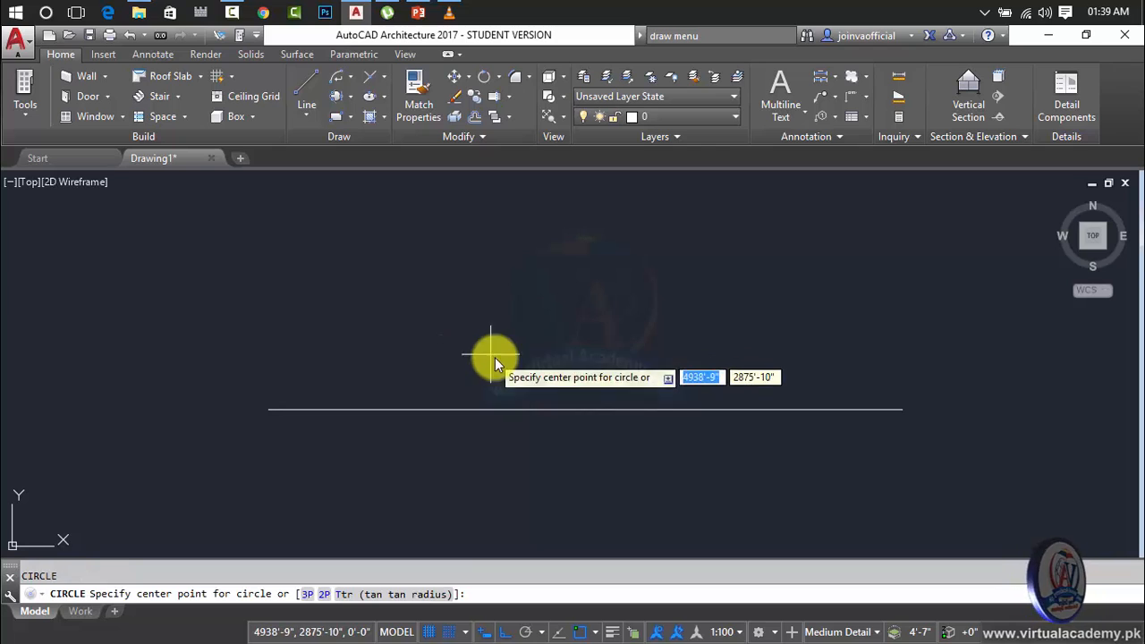
pyautogui.click(581, 410)
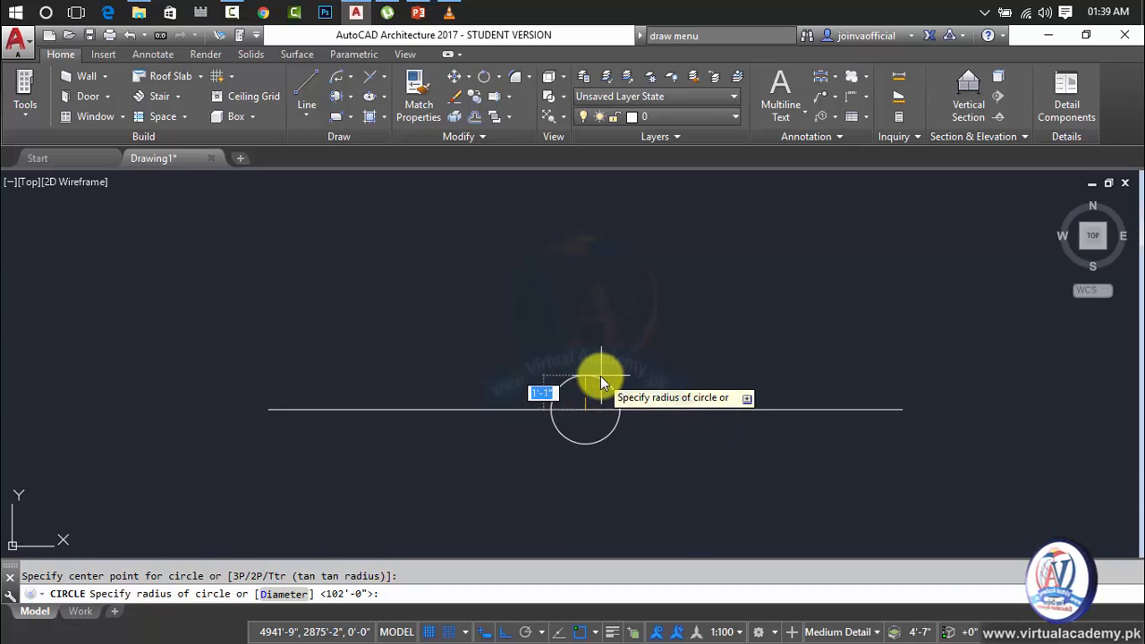
pyautogui.write("20'")
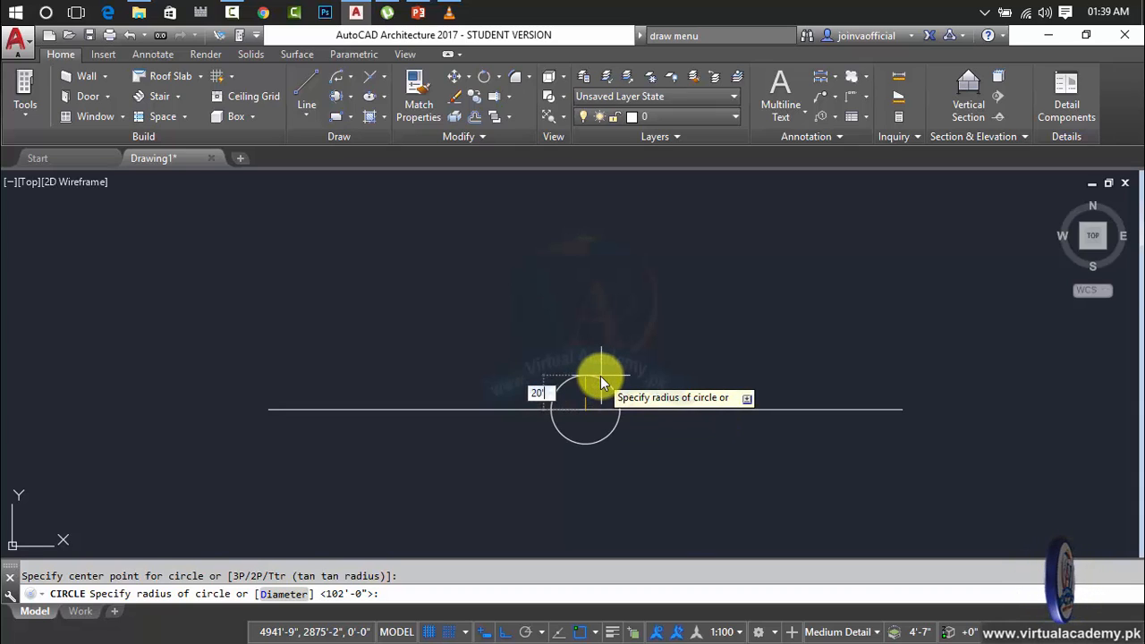
pyautogui.press('Return')
pyautogui.scroll(-4, 600, 375)
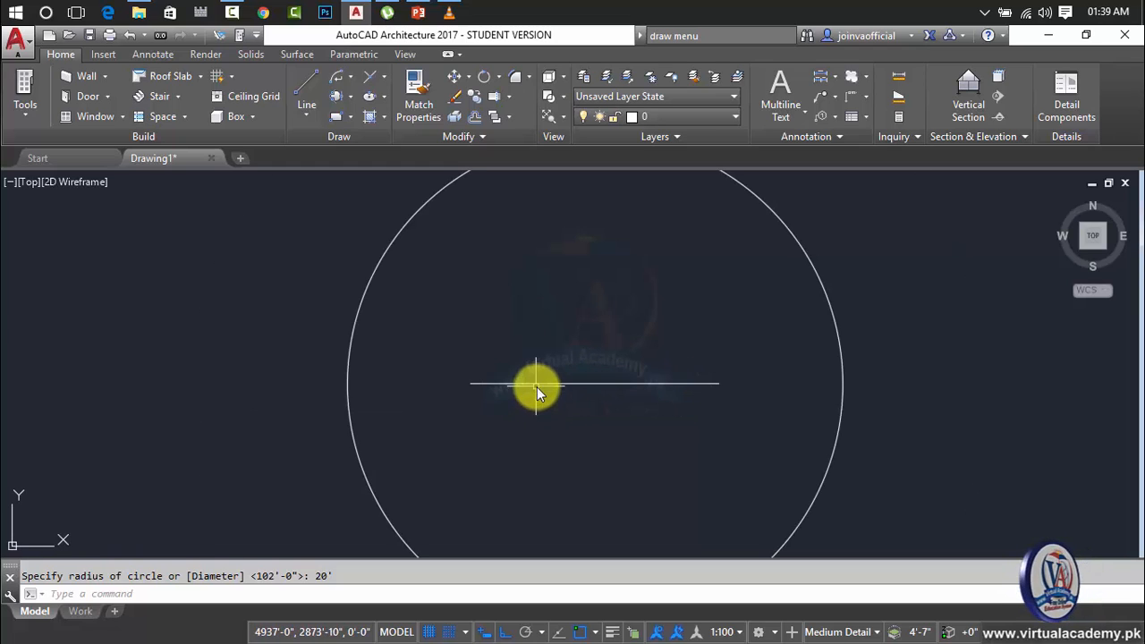
pyautogui.press('Escape')
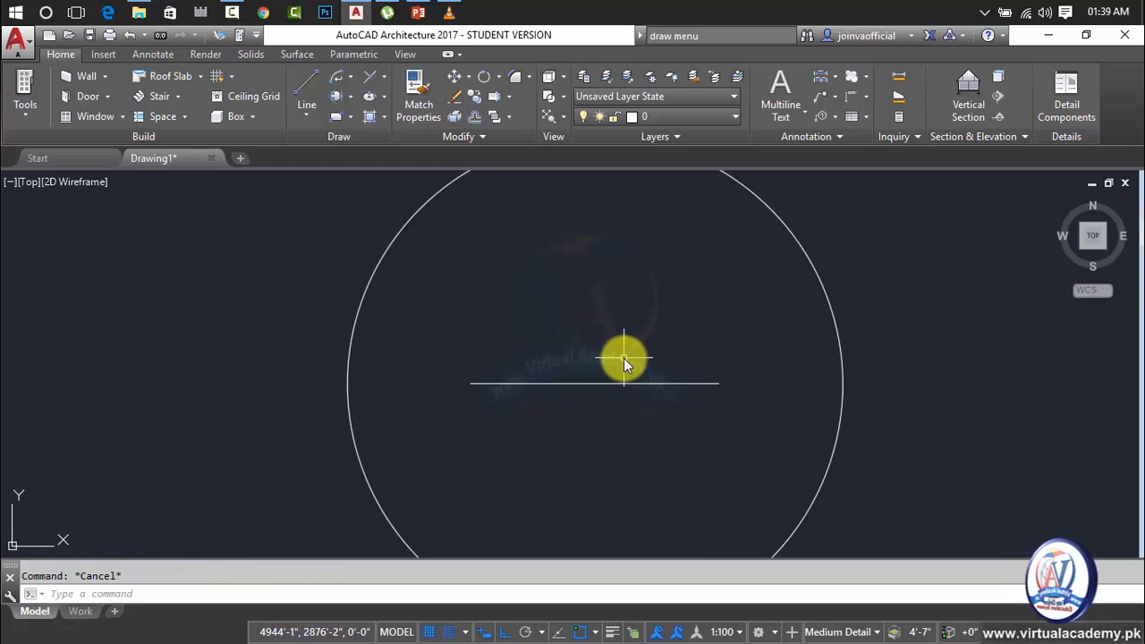
# Draw a concentric circle at the line's midpoint using the Diameter option with a diameter of 20'.
pyautogui.write('c')
pyautogui.press('Return')
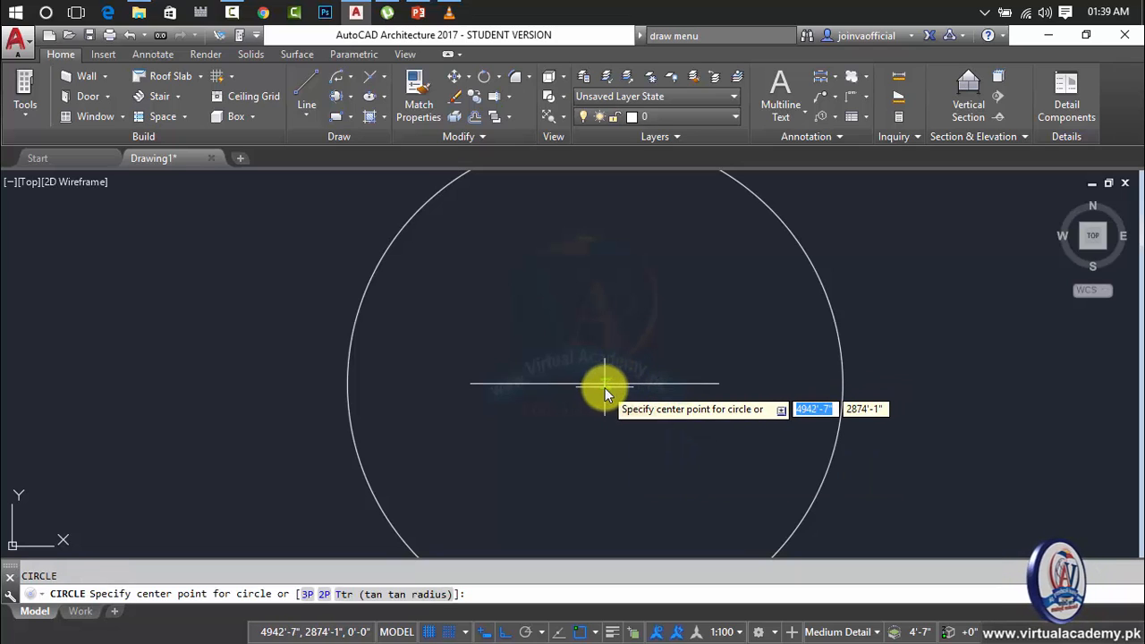
pyautogui.click(594, 384)
pyautogui.write('d')
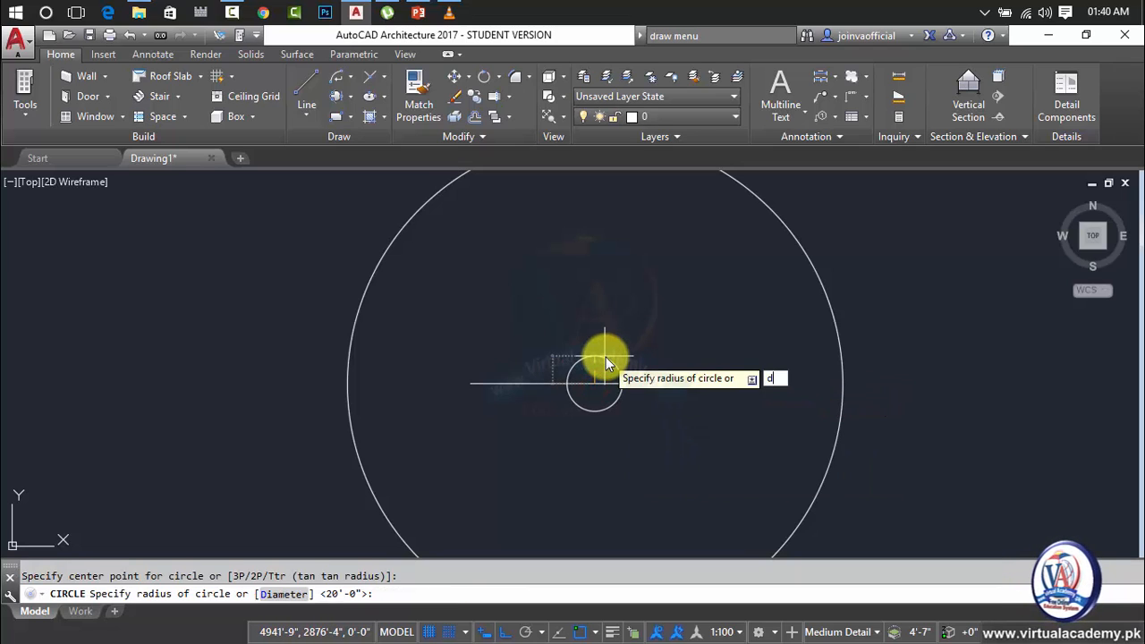
pyautogui.press('Return')
pyautogui.write('20')
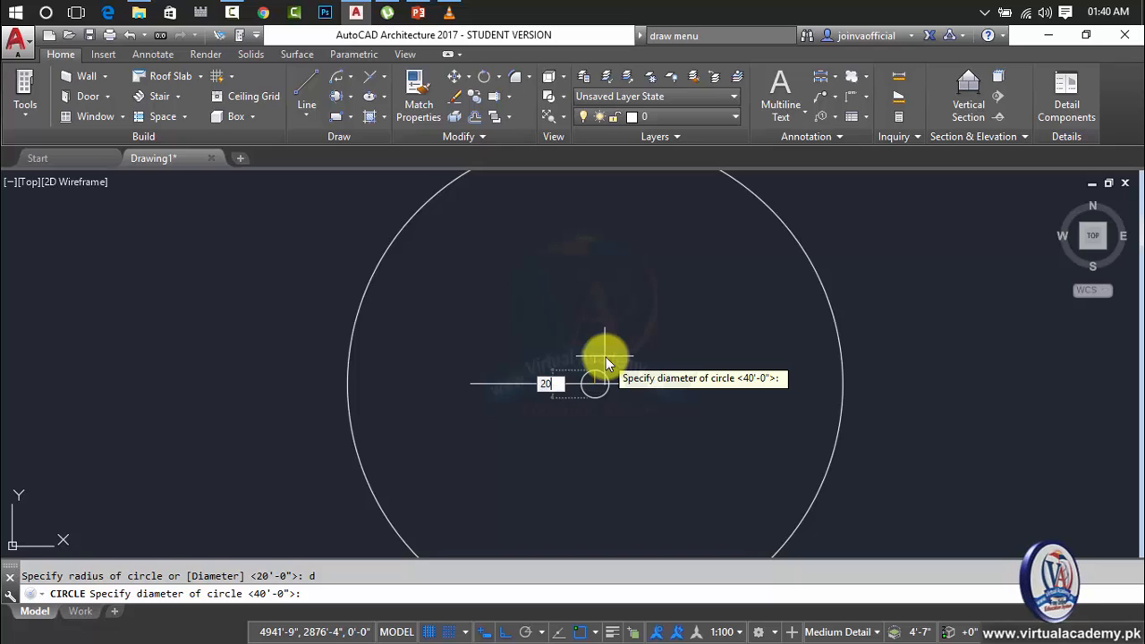
pyautogui.write("'")
pyautogui.press('Return')
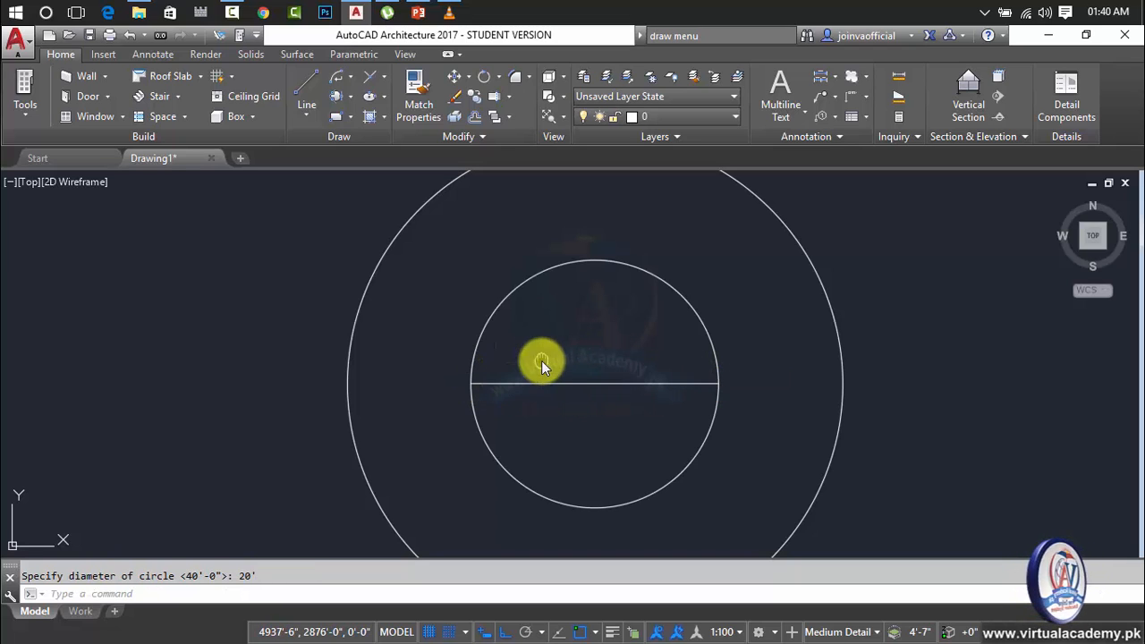
# Draw a horizontal line 40' long to the right of the two concentric circles.
pyautogui.moveTo(541, 360); pyautogui.dragTo(359, 361, button='middle')
pyautogui.moveTo(502, 333); pyautogui.dragTo(253, 340, button='middle')
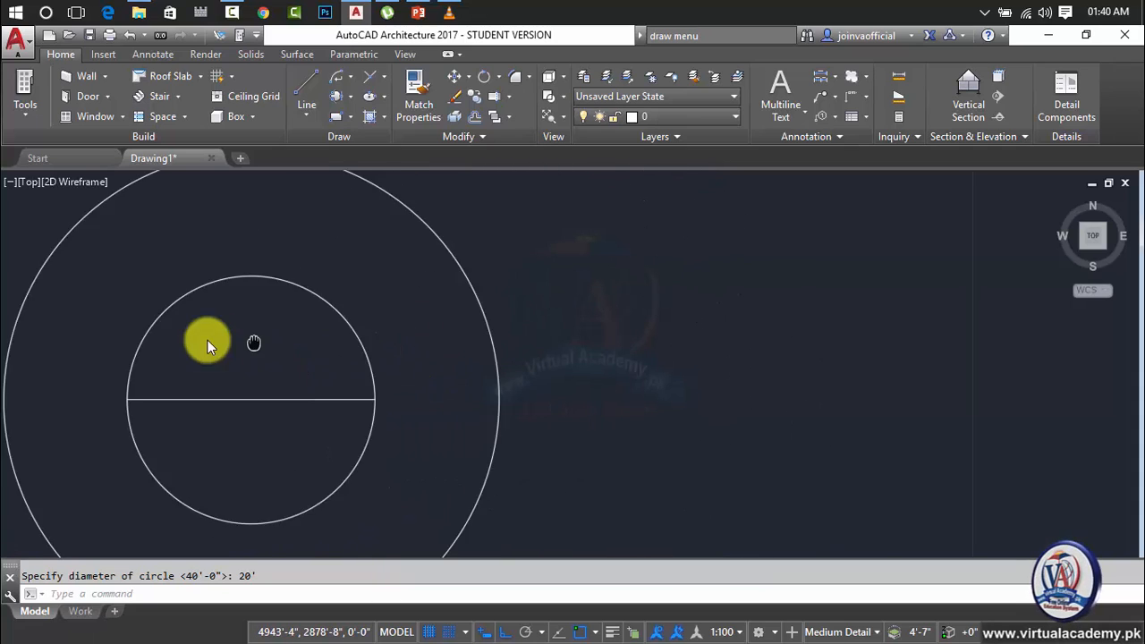
pyautogui.press('Escape')
pyautogui.write('l')
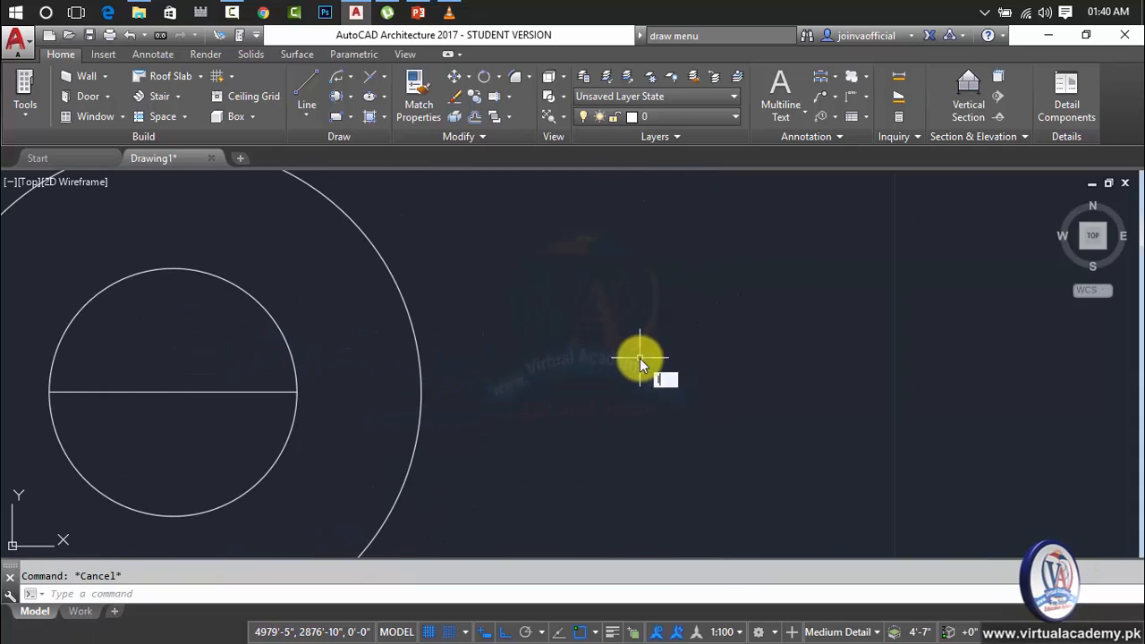
pyautogui.press('Return')
pyautogui.click(623, 357)
pyautogui.write('40')
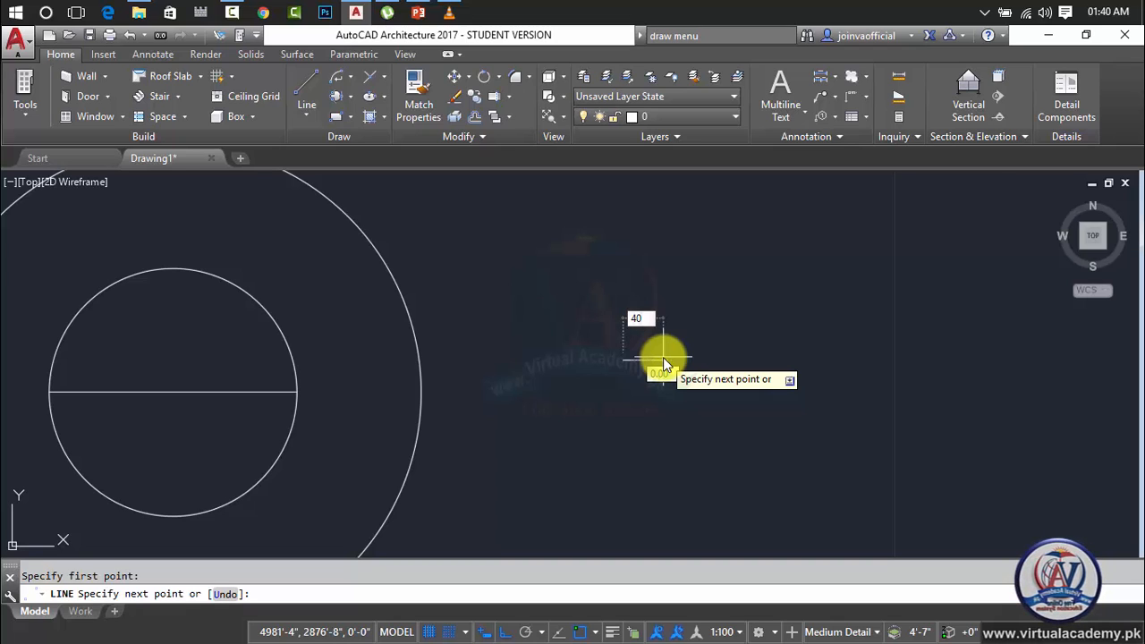
pyautogui.press('Return')
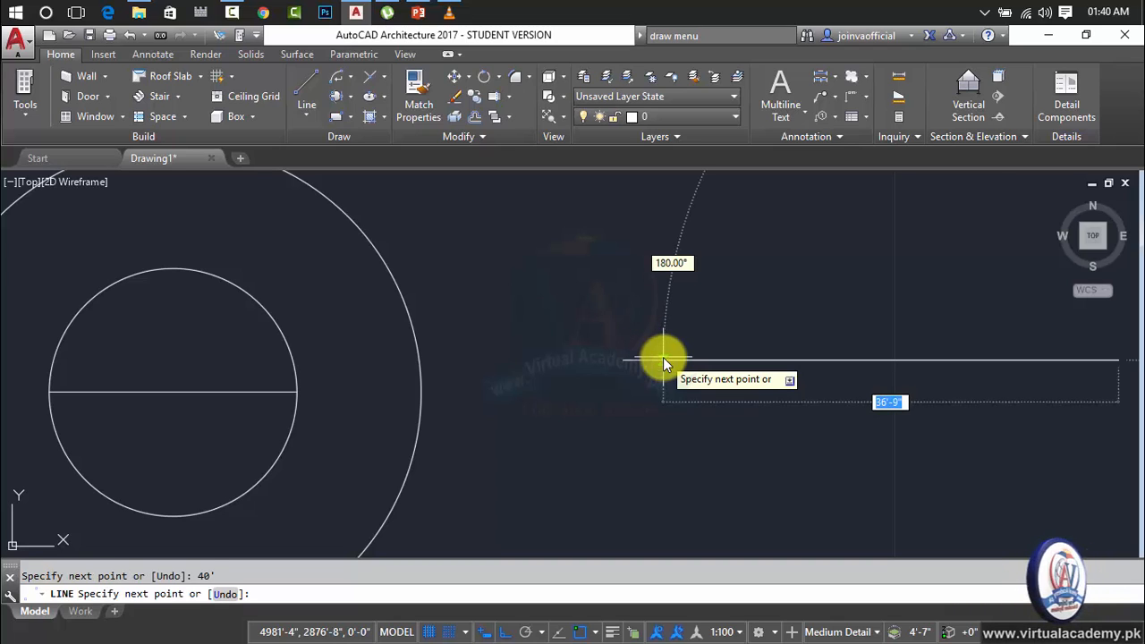
pyautogui.press('Return')
# Draw a circle with a 20' radius centered on the midpoint of the 40' line.
pyautogui.scroll(-4, 707, 357)
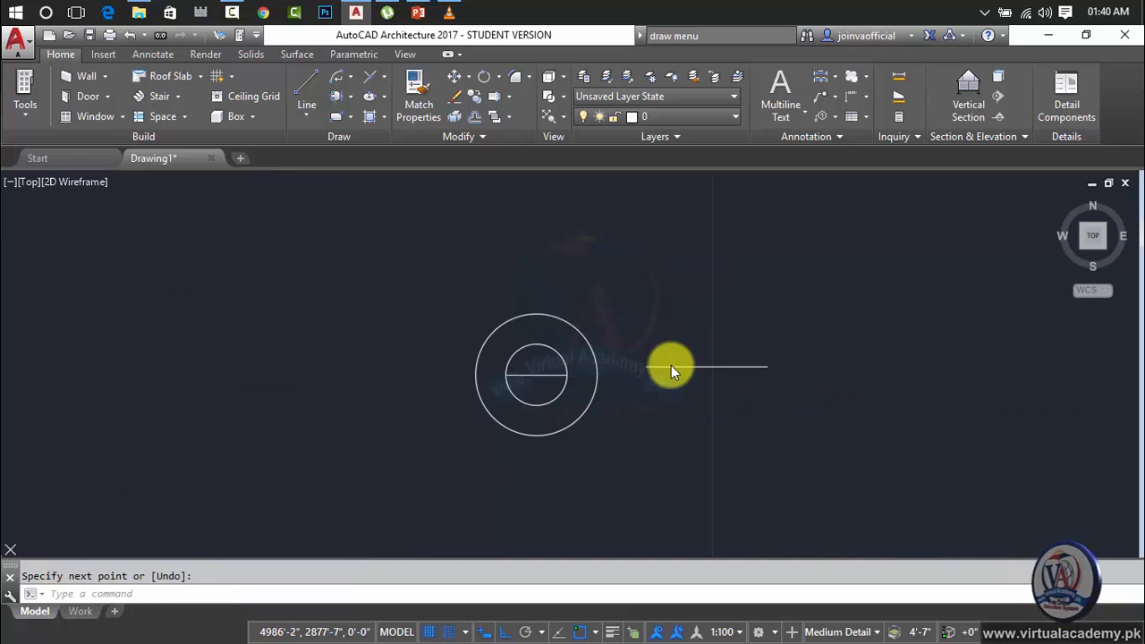
pyautogui.press('Escape')
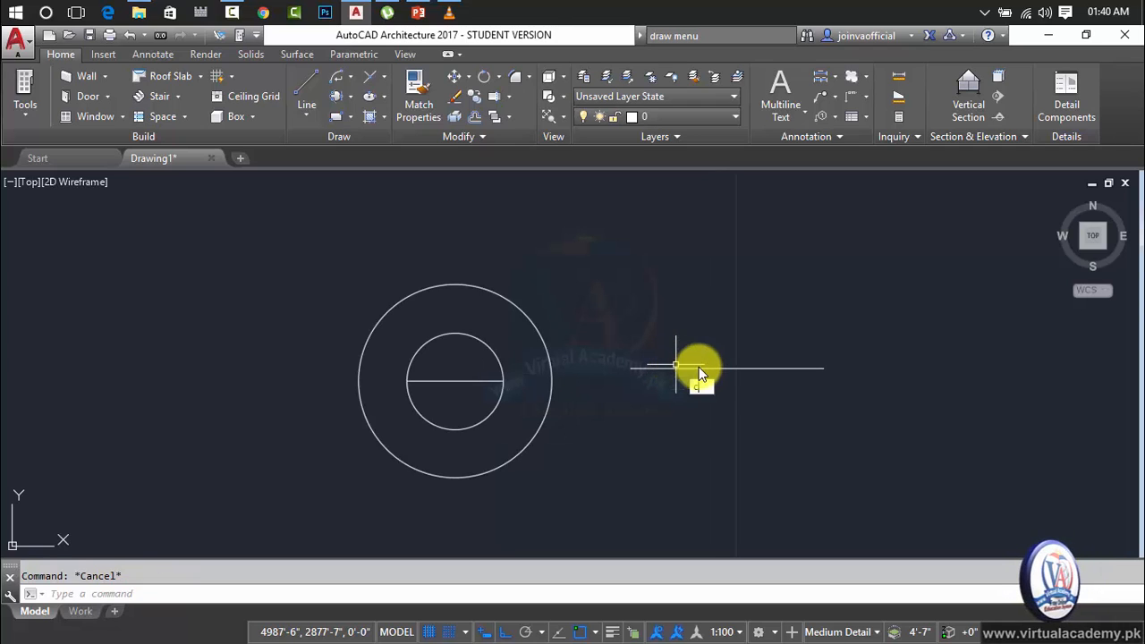
pyautogui.write('c')
pyautogui.press('Return')
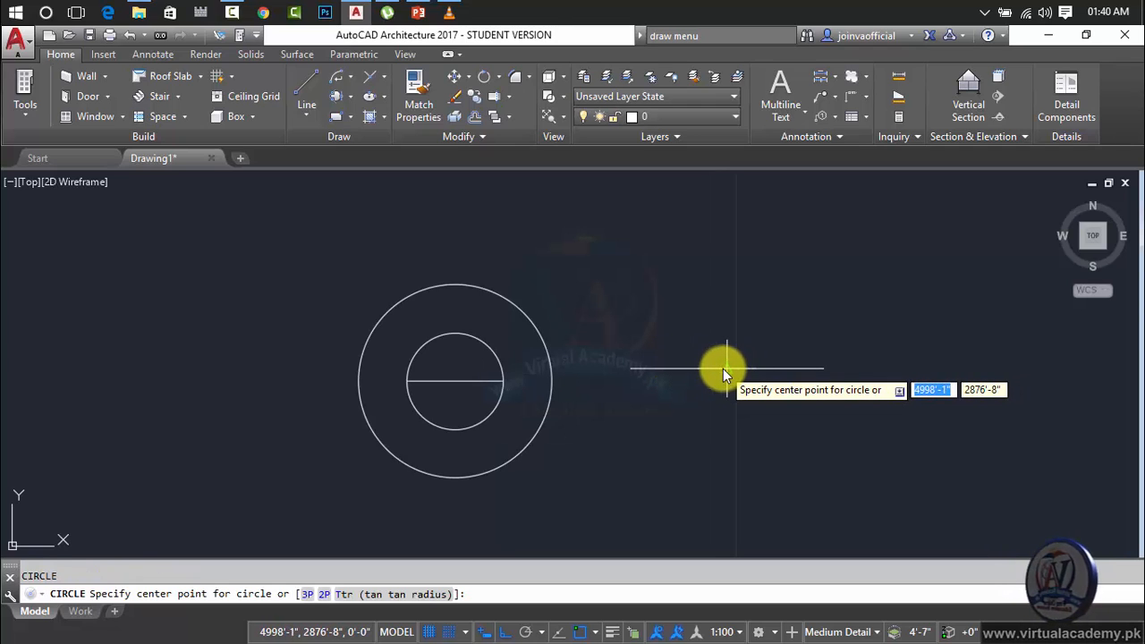
pyautogui.click(725, 369)
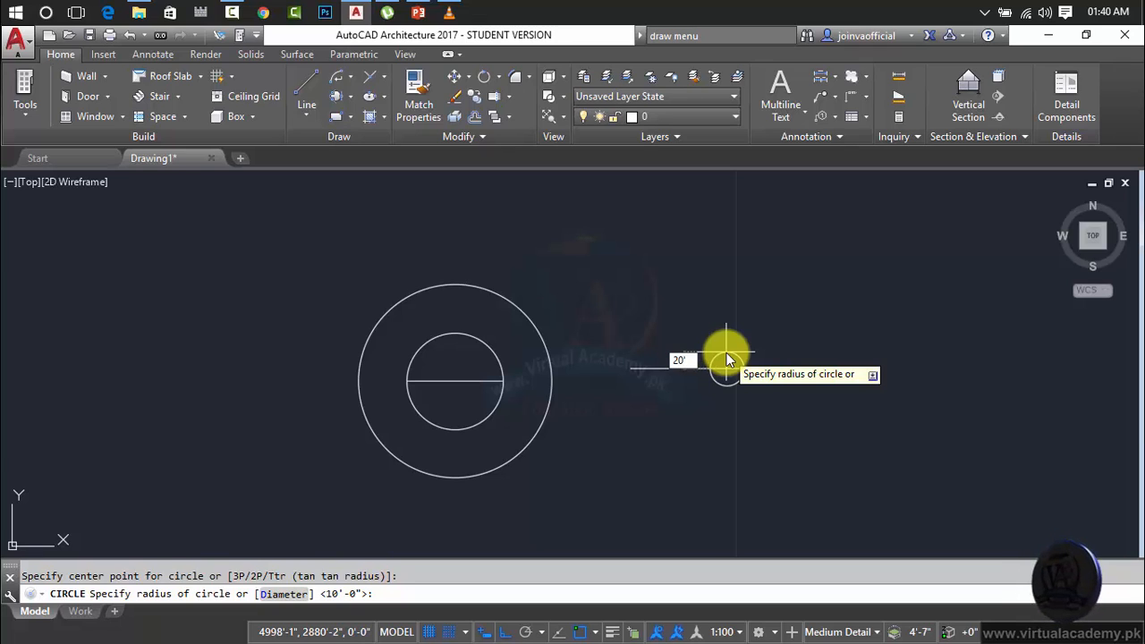
pyautogui.write("20'")
pyautogui.press('Return')
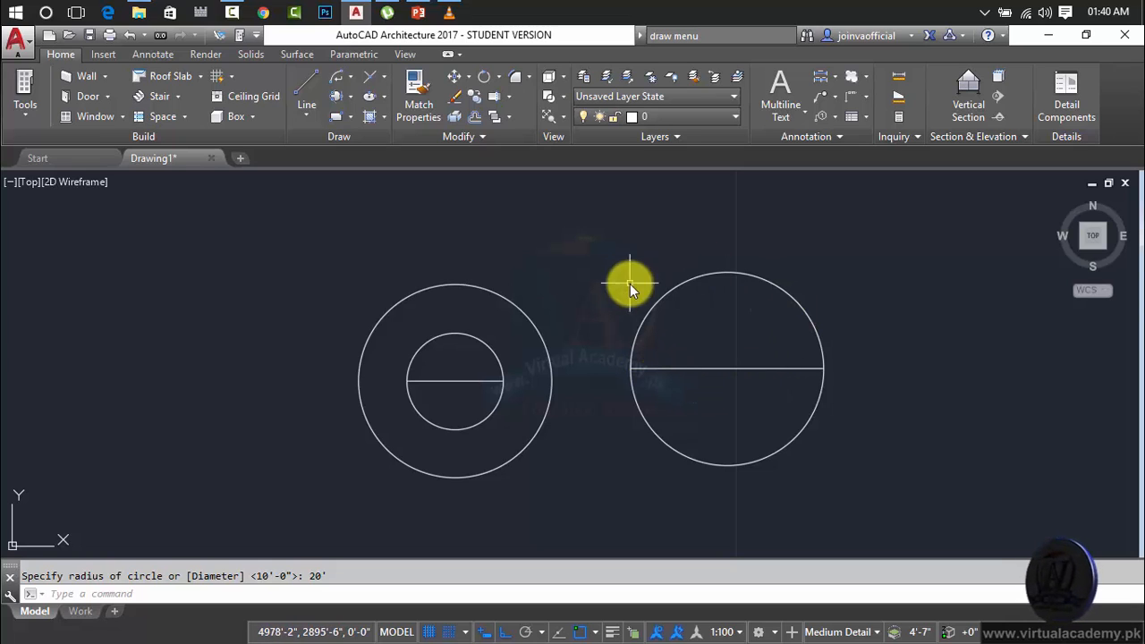
# Compare the circles with the lines through their centers by highlighting them, and leave nothing selected.
pyautogui.click(860, 290)
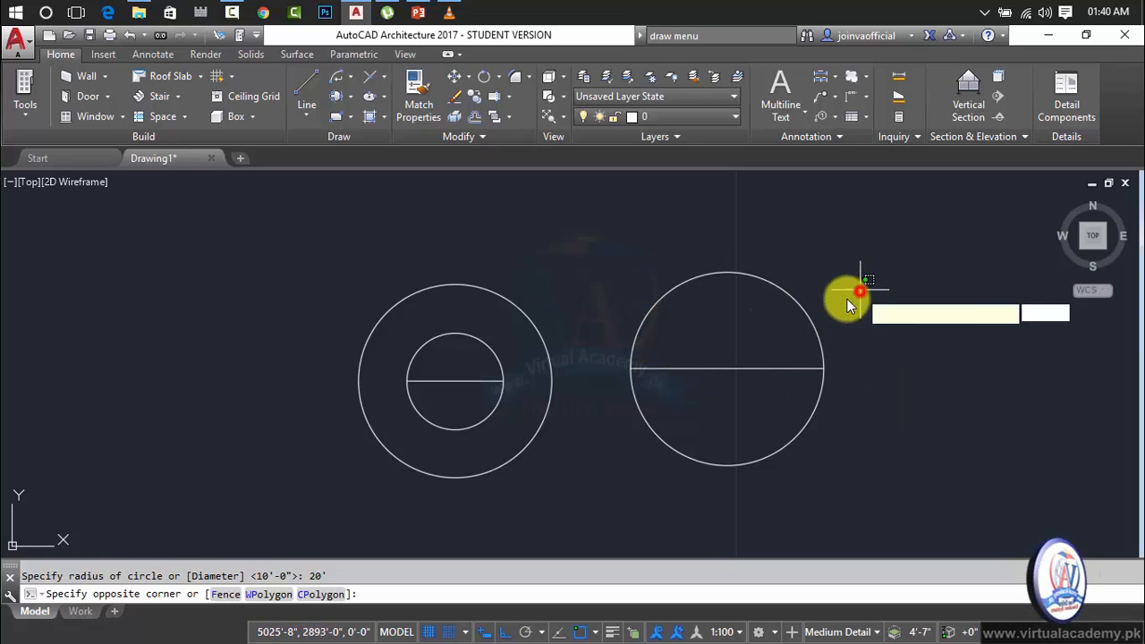
pyautogui.click(739, 361)
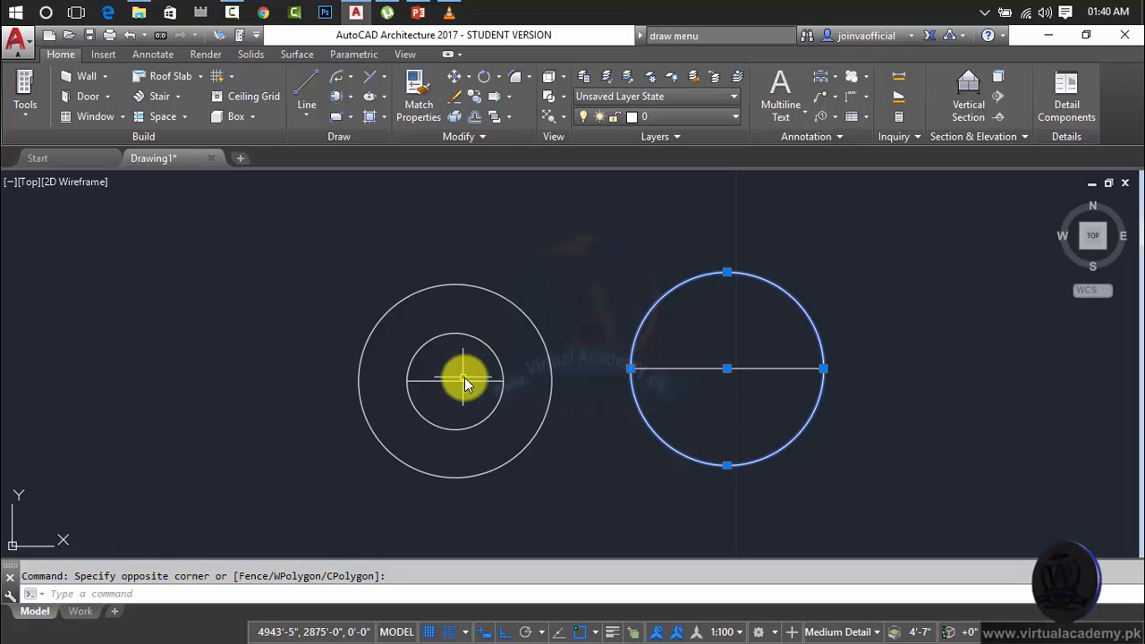
pyautogui.click(861, 320)
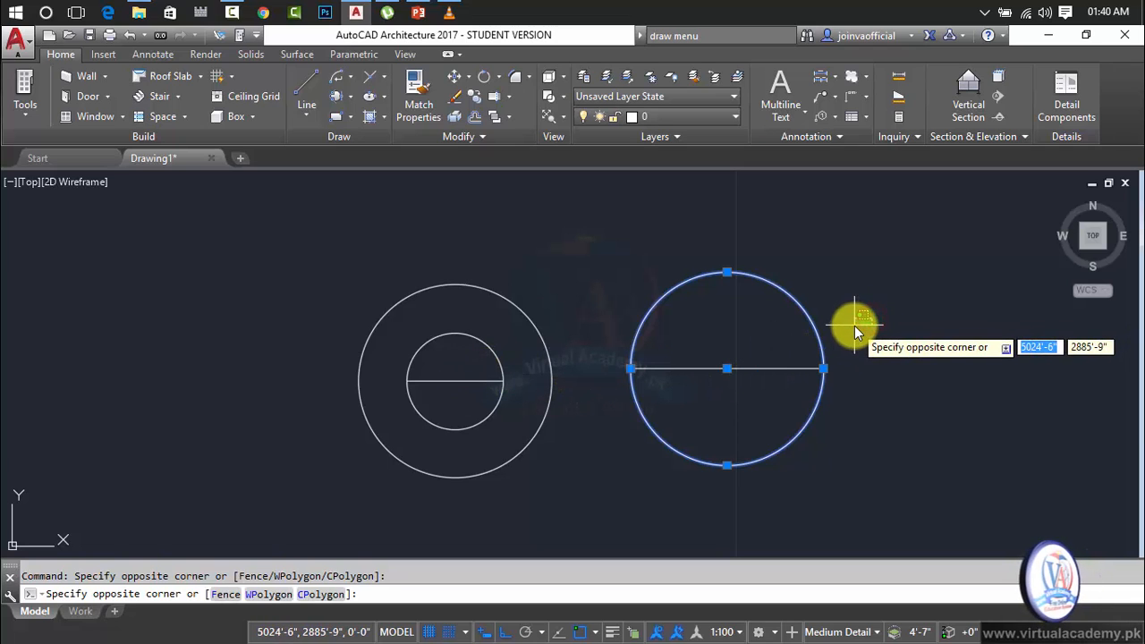
pyautogui.press('Escape')
pyautogui.click(759, 369)
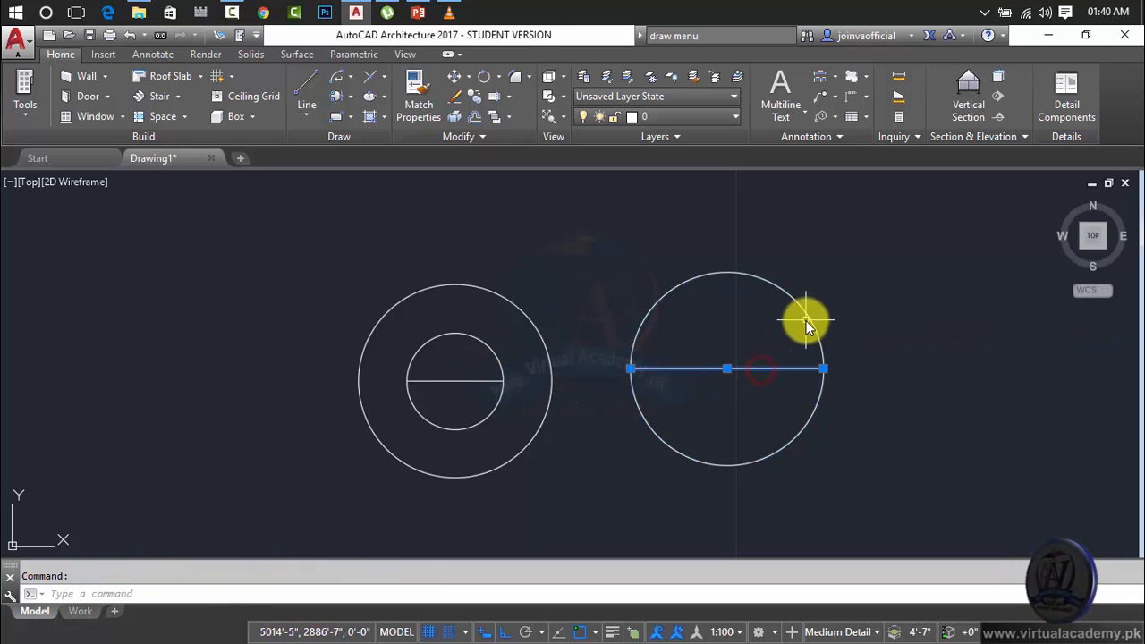
pyautogui.click(806, 320)
pyautogui.press('Escape')
pyautogui.click(844, 301)
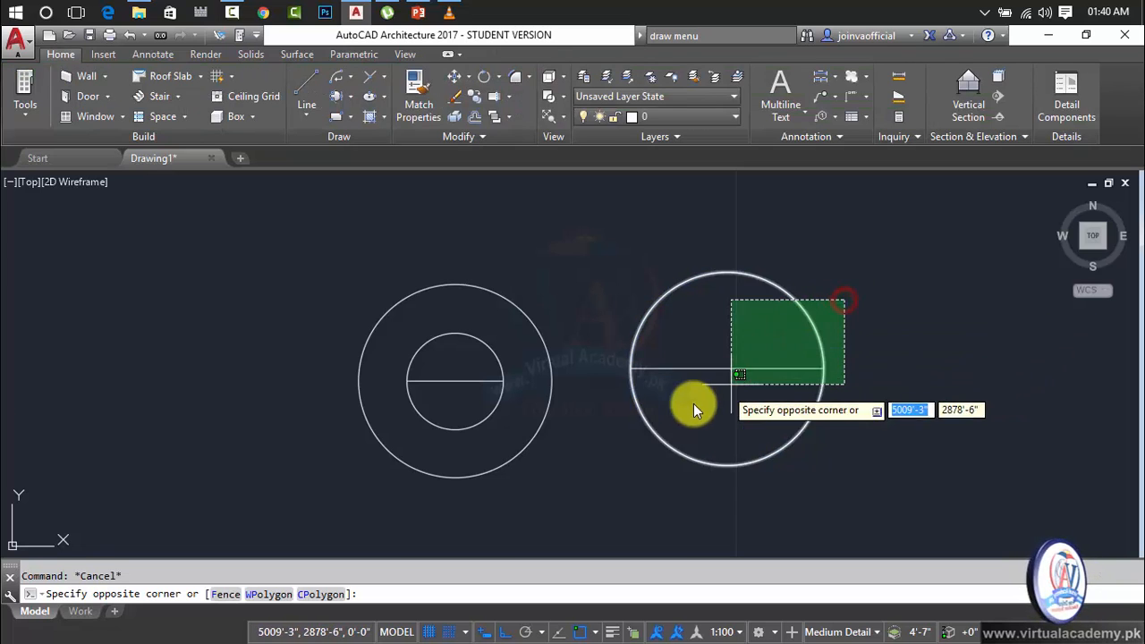
pyautogui.click(443, 433)
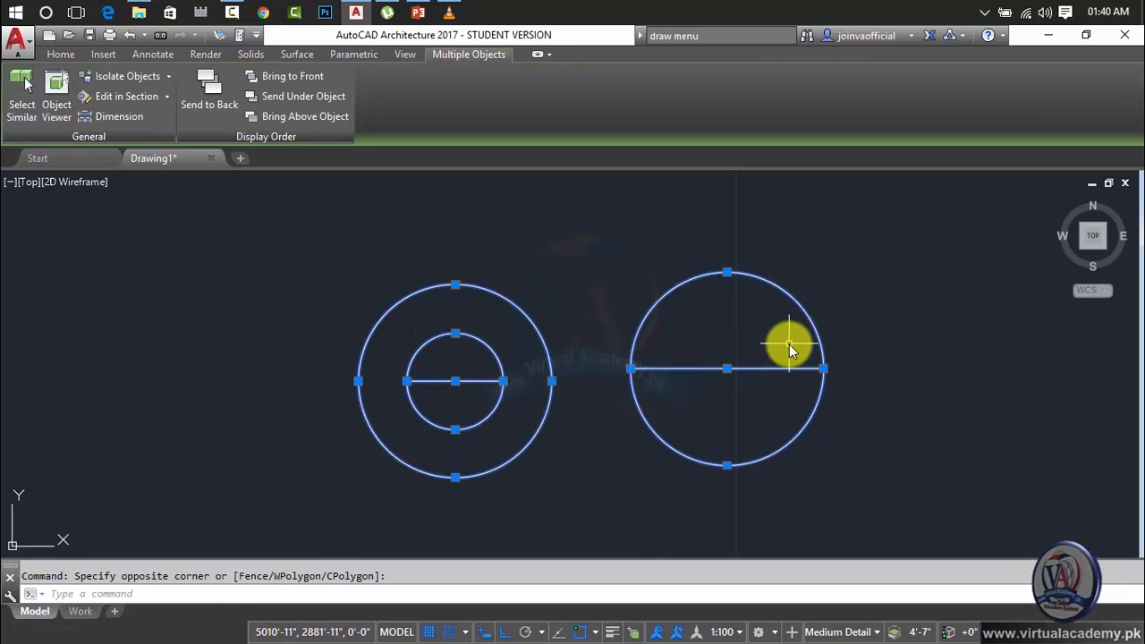
pyautogui.press('Escape')
# Measure the distance between the two endpoints of the line through the center of the rightmost circle.
pyautogui.scroll(4, 718, 382)
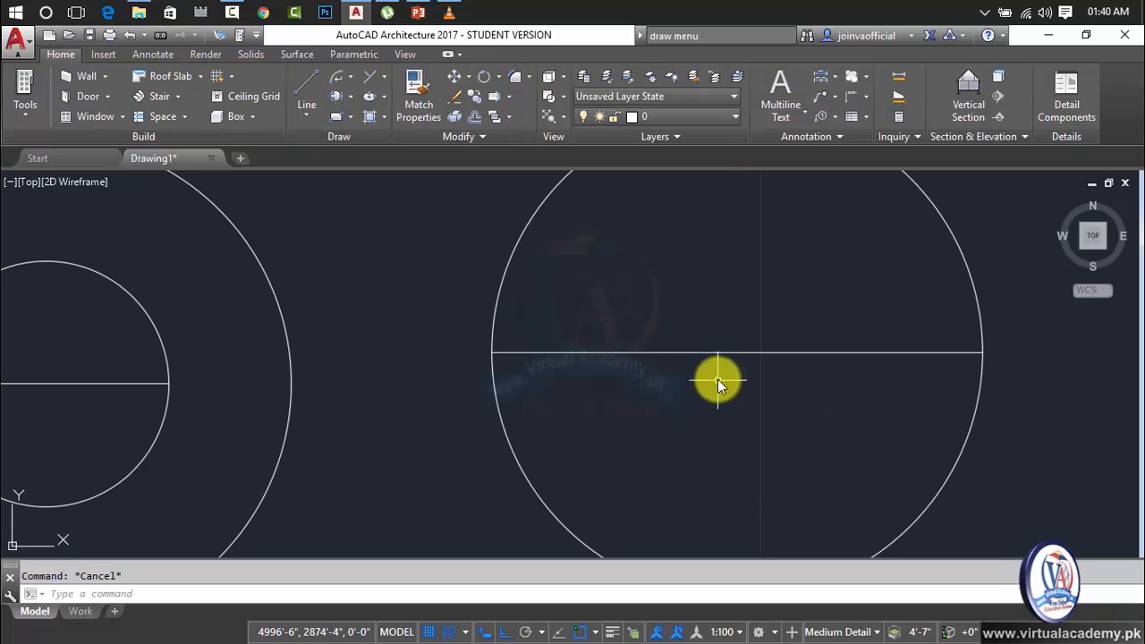
pyautogui.moveTo(729, 356); pyautogui.dragTo(645, 427, button='middle')
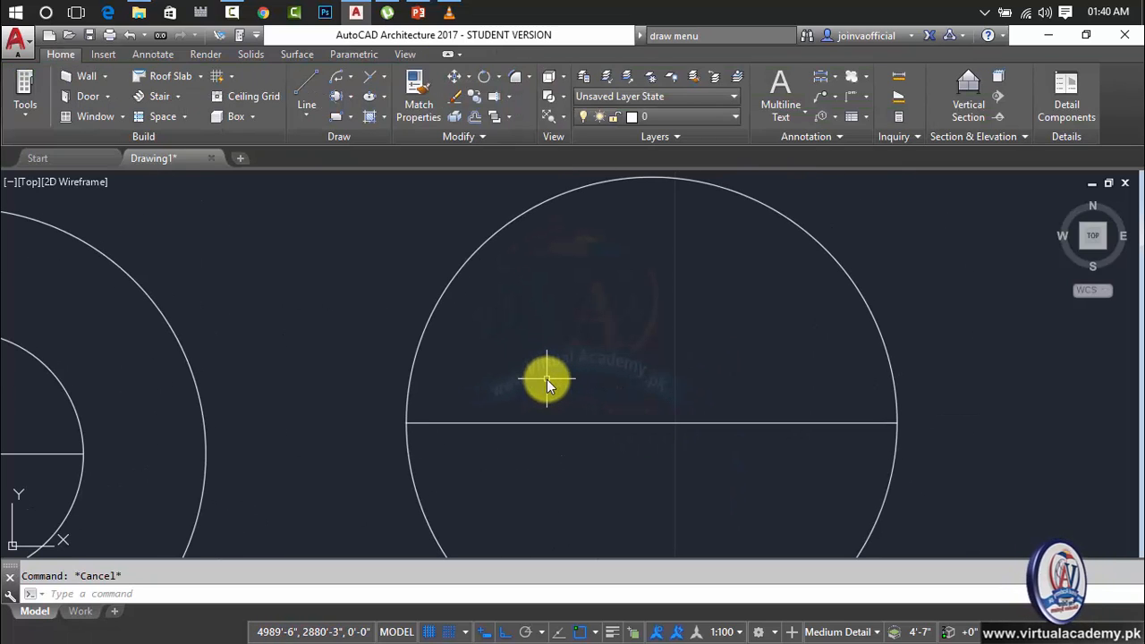
pyautogui.write('DI')
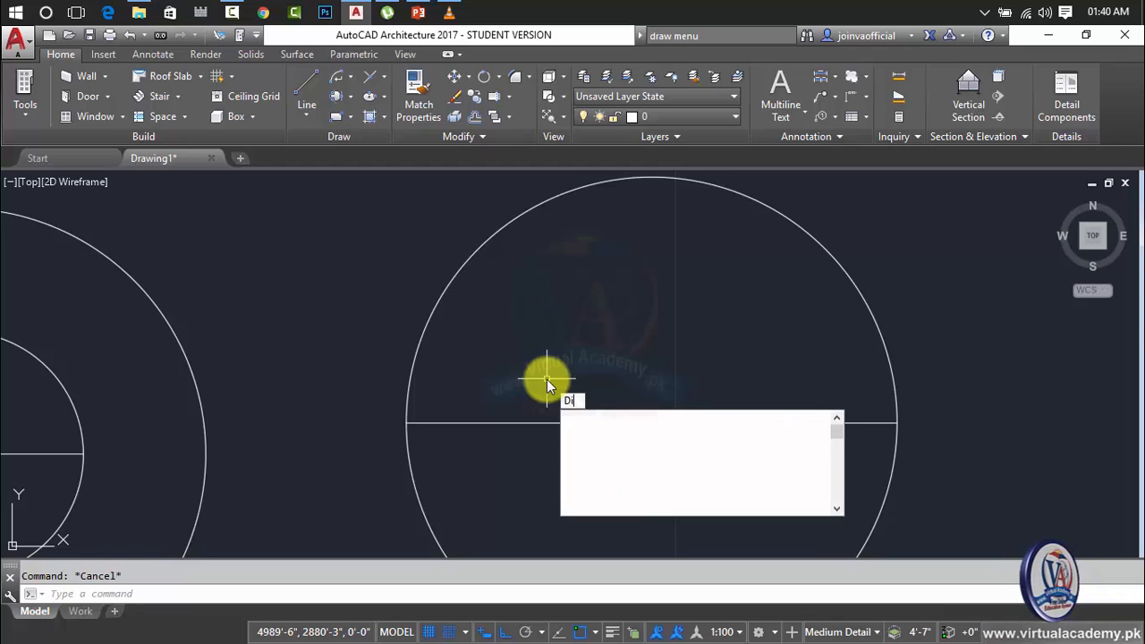
pyautogui.press('Return')
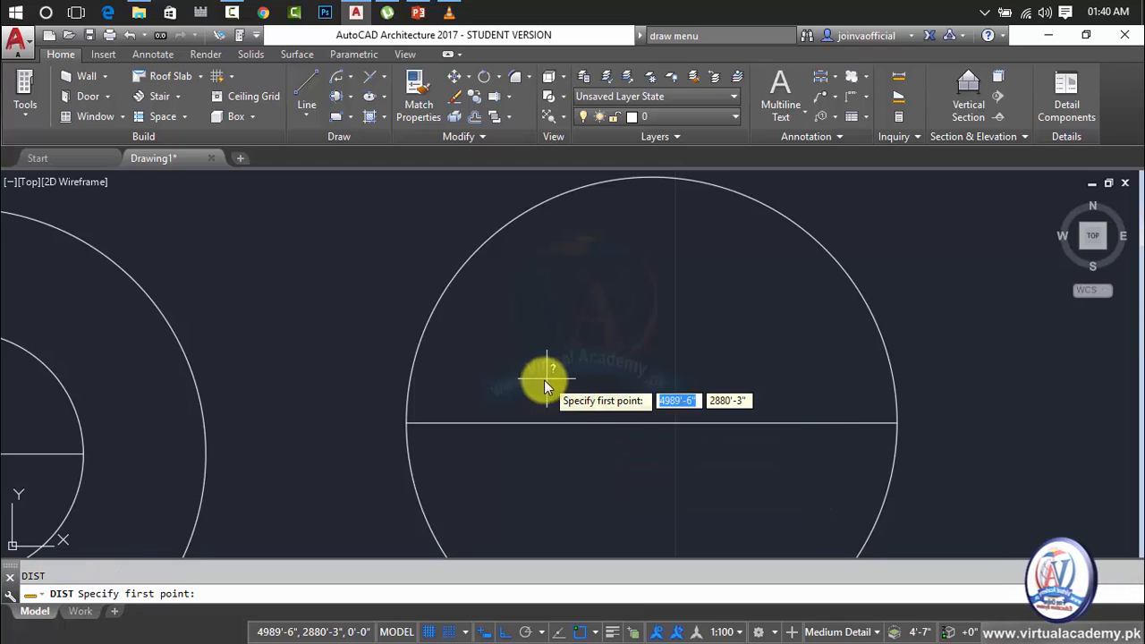
pyautogui.click(408, 423)
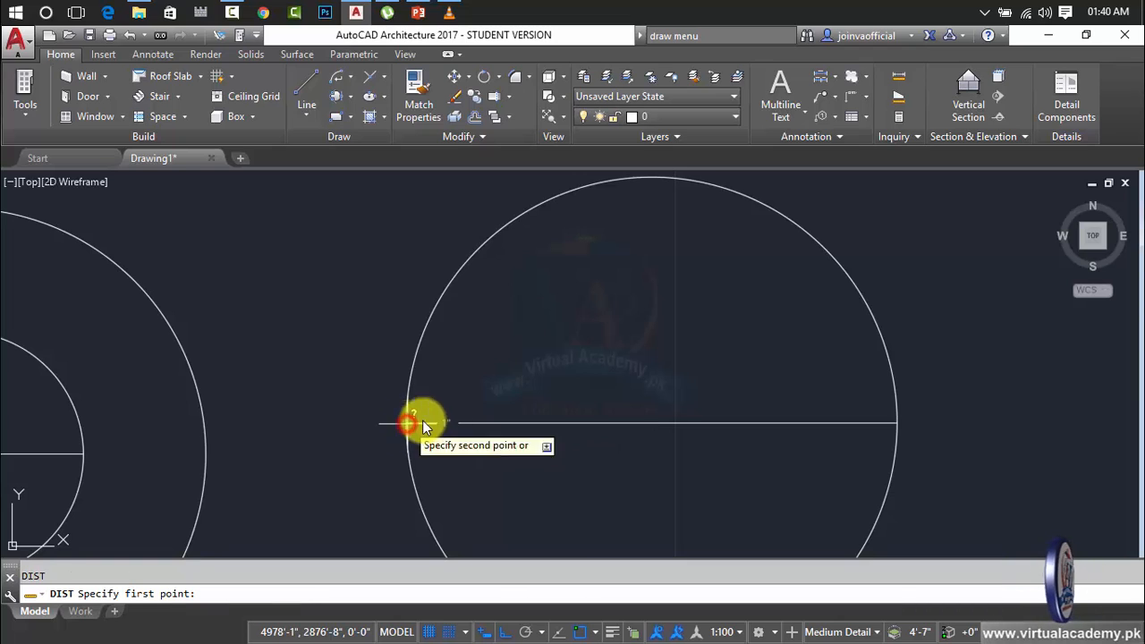
pyautogui.click(894, 425)
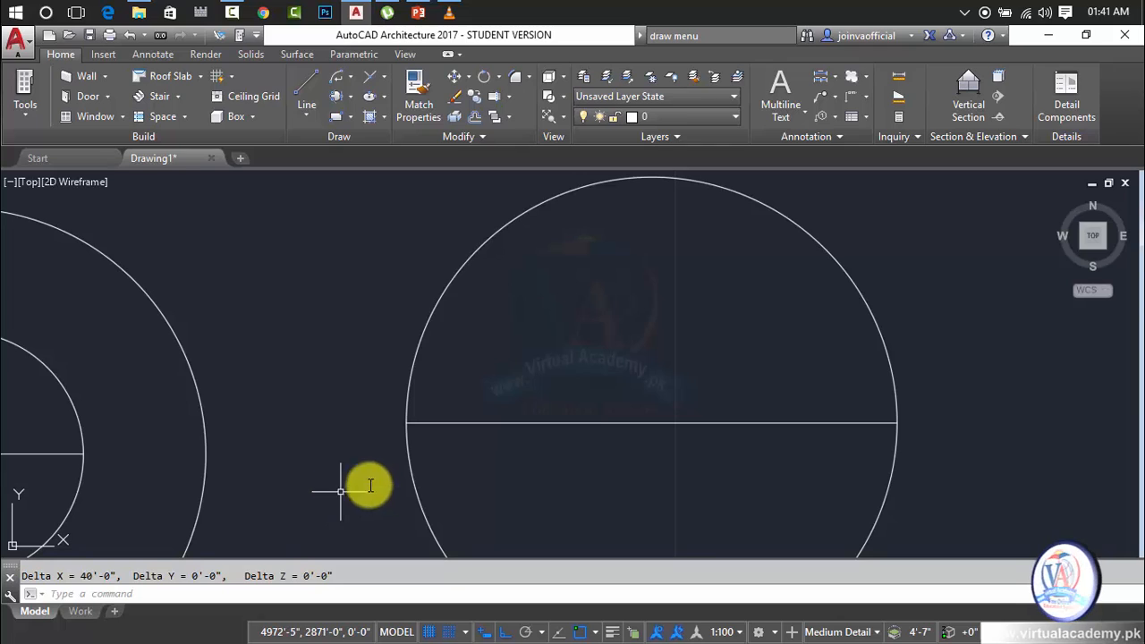
pyautogui.press('Escape')
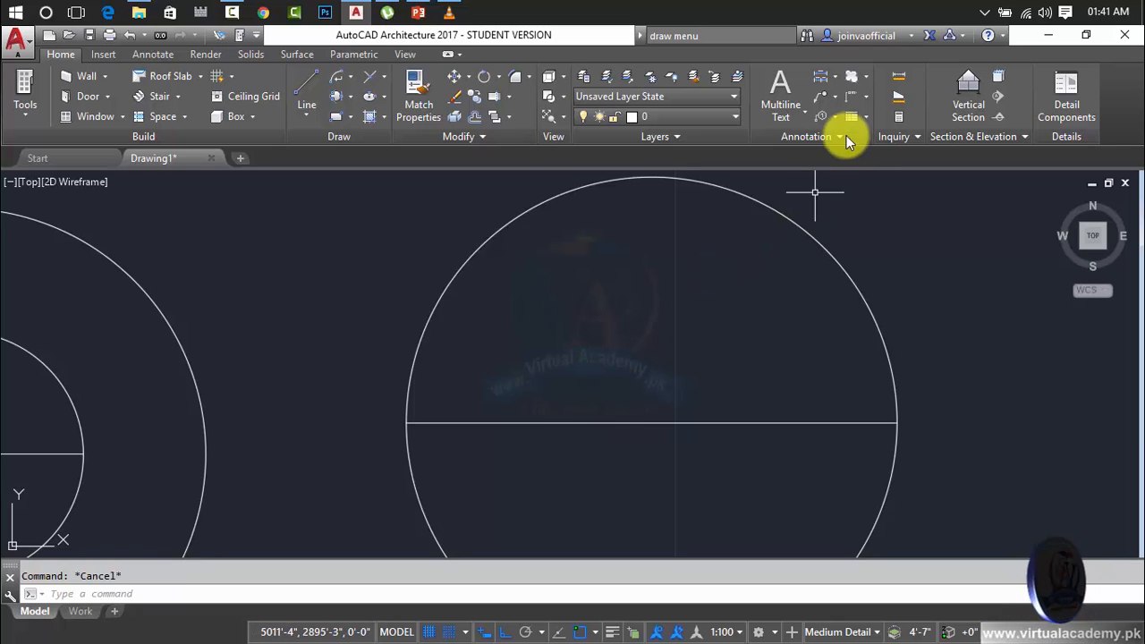
pyautogui.click(836, 108)
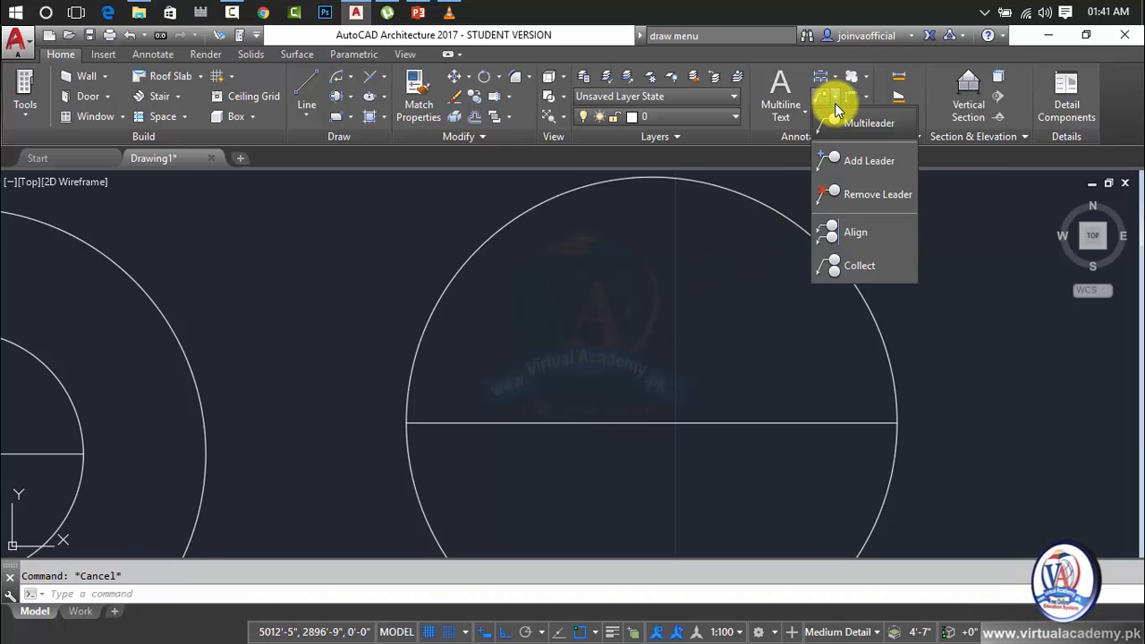
pyautogui.click(834, 106)
pyautogui.click(861, 100)
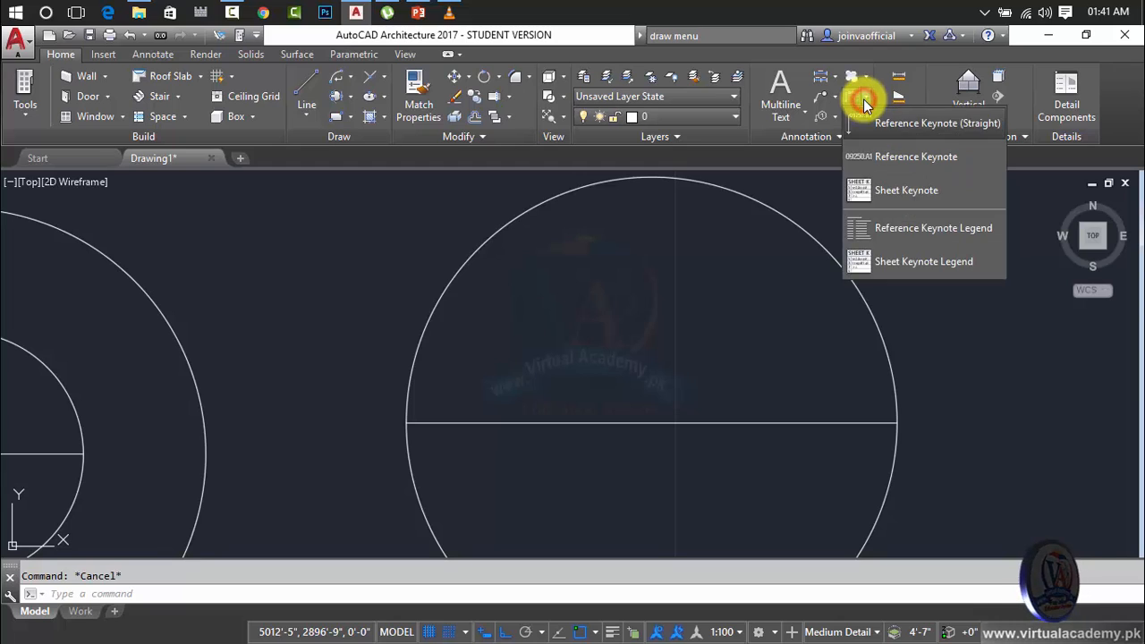
pyautogui.click(863, 101)
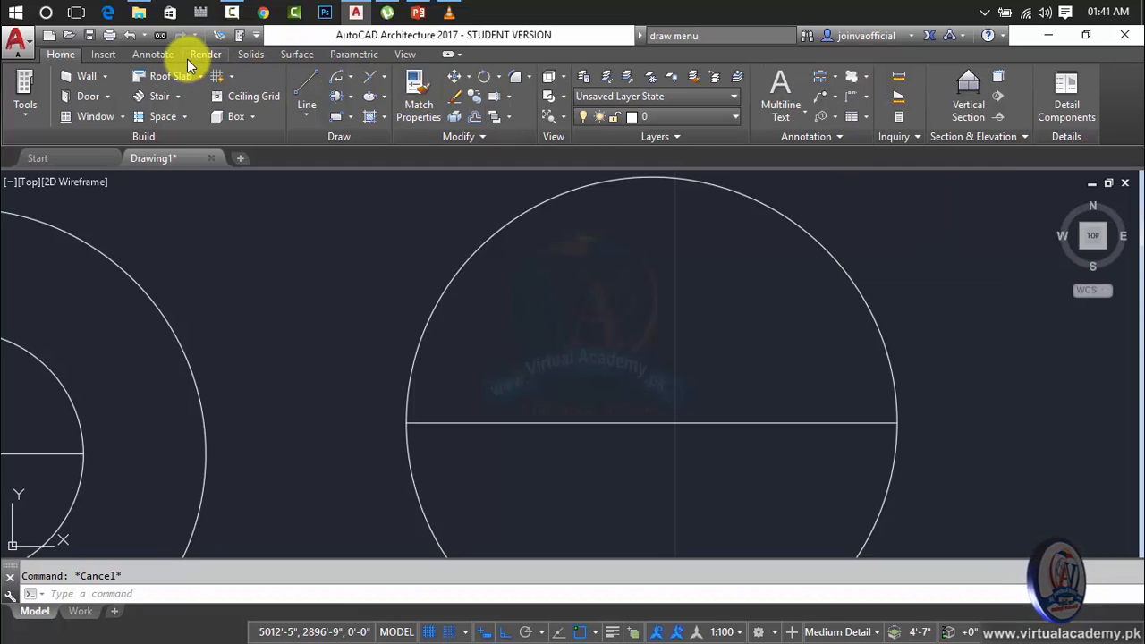
# Add a linear dimension between the endpoints of the rightmost circle's center line, place it just above the line, and inspect its text.
pyautogui.click(161, 57)
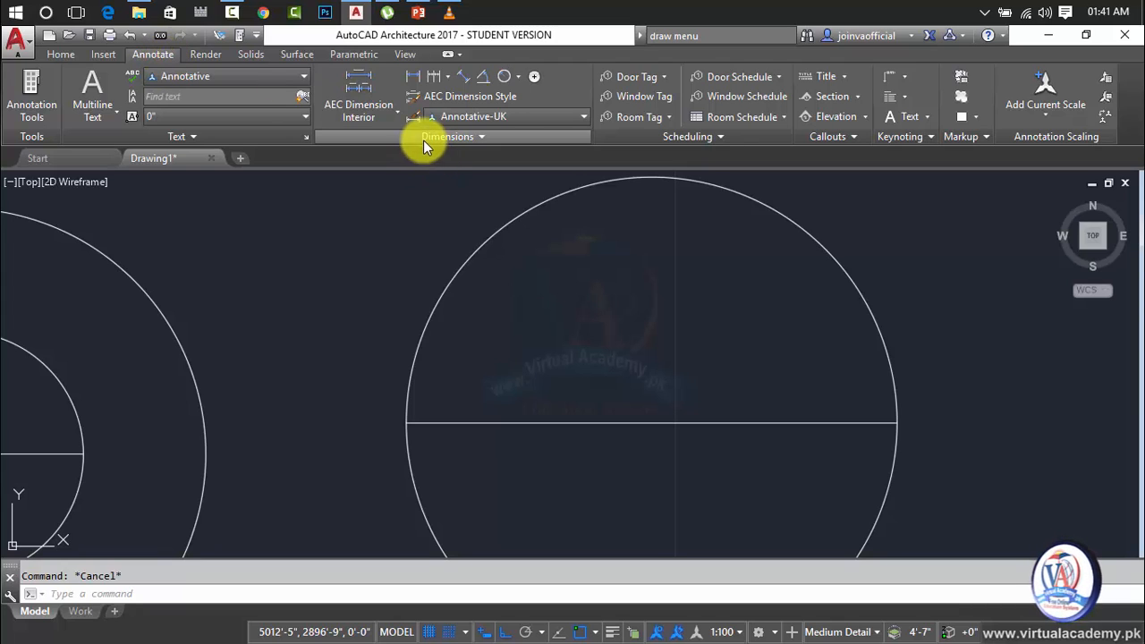
pyautogui.click(411, 78)
pyautogui.press('Return')
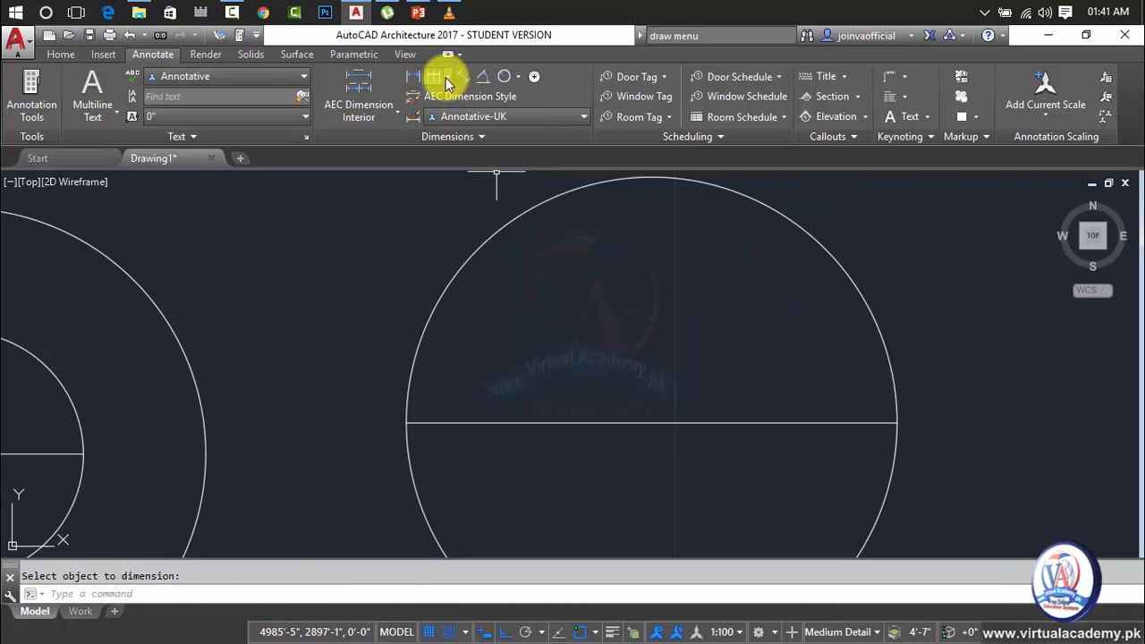
pyautogui.click(411, 79)
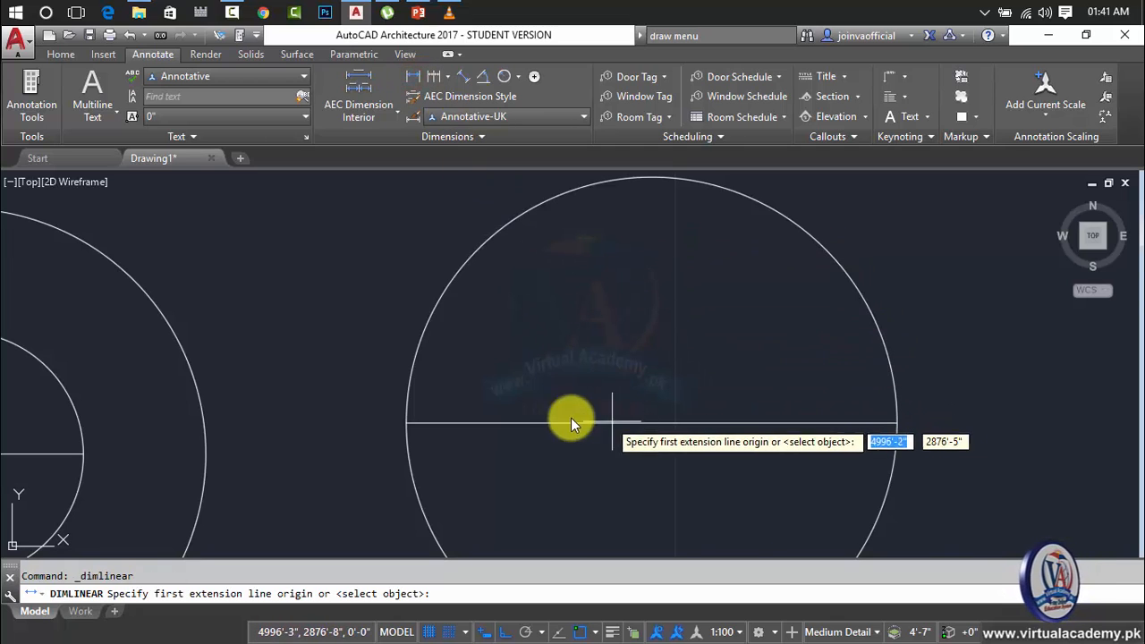
pyautogui.click(407, 423)
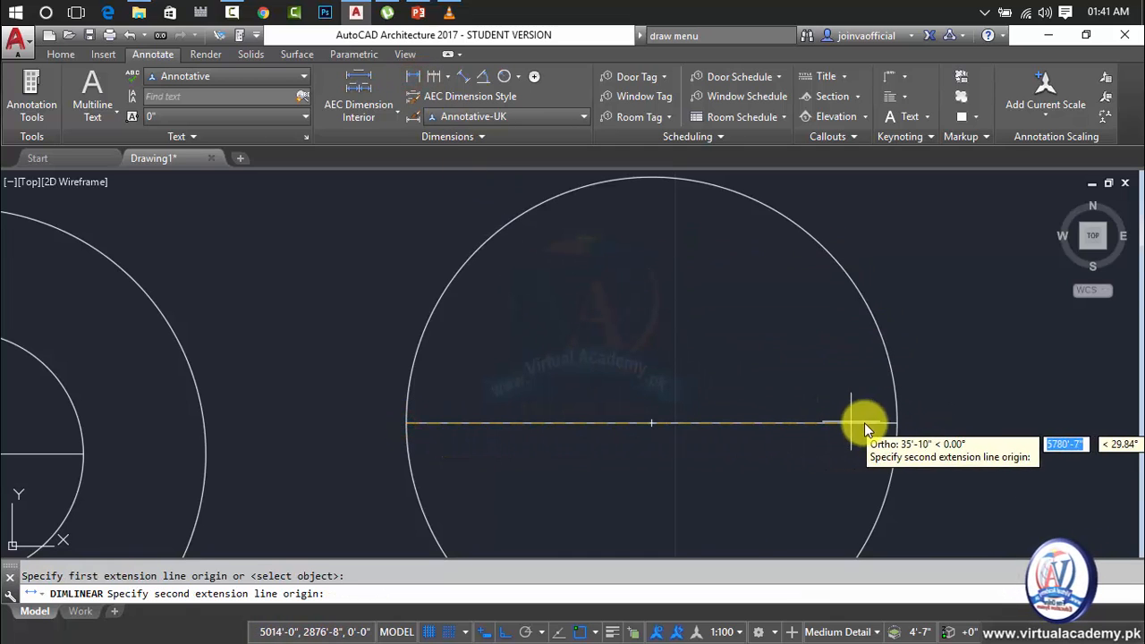
pyautogui.click(896, 423)
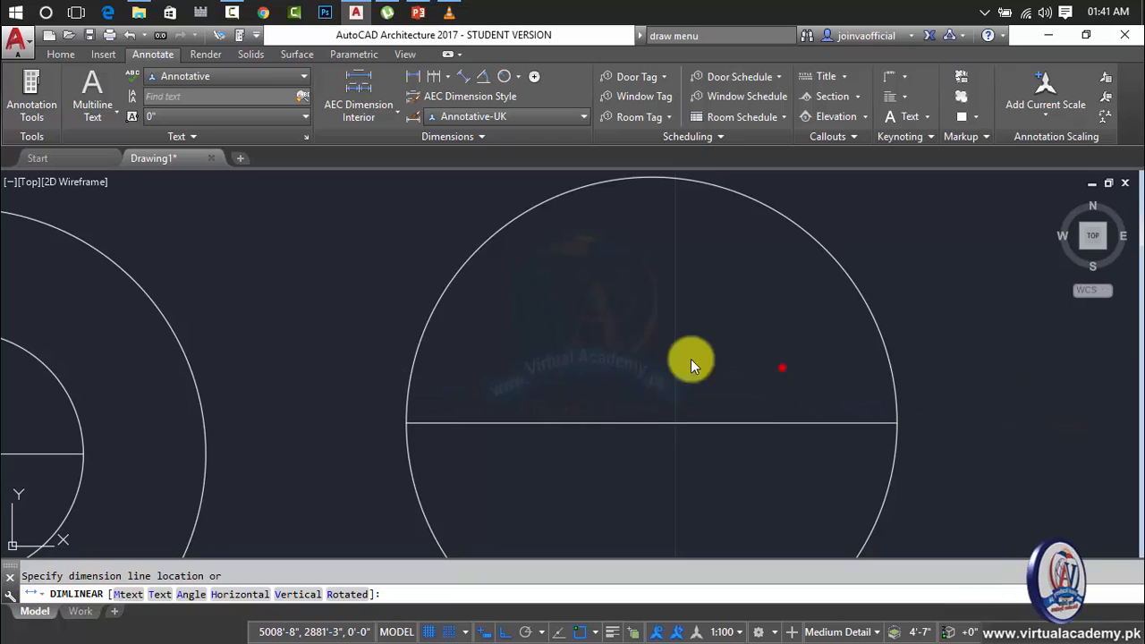
pyautogui.click(602, 367)
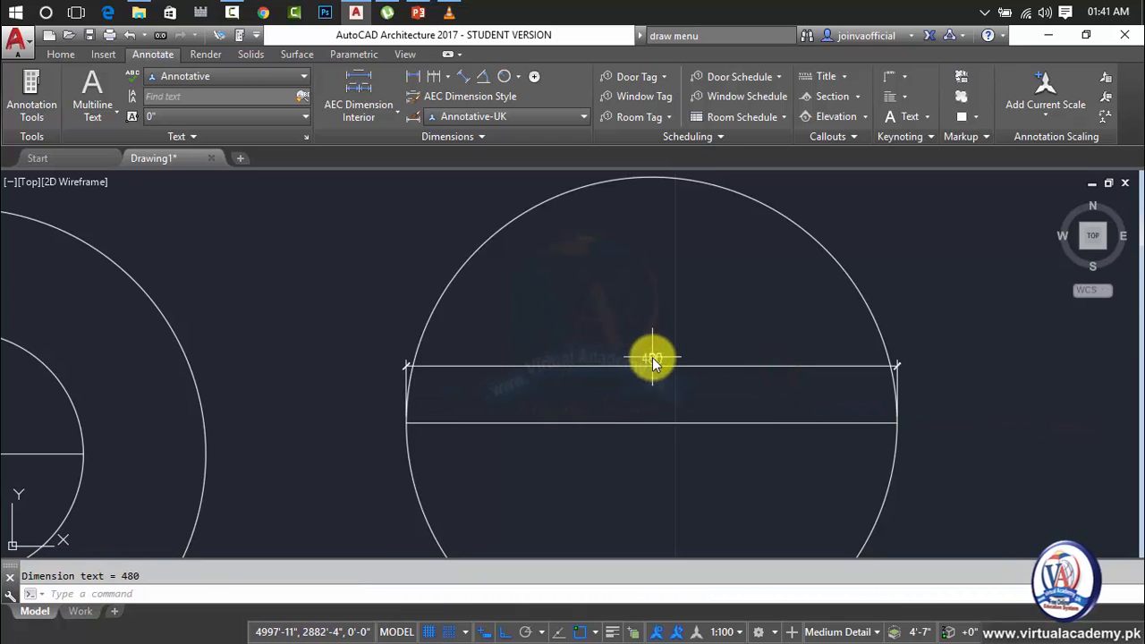
pyautogui.scroll(10, 651, 354)
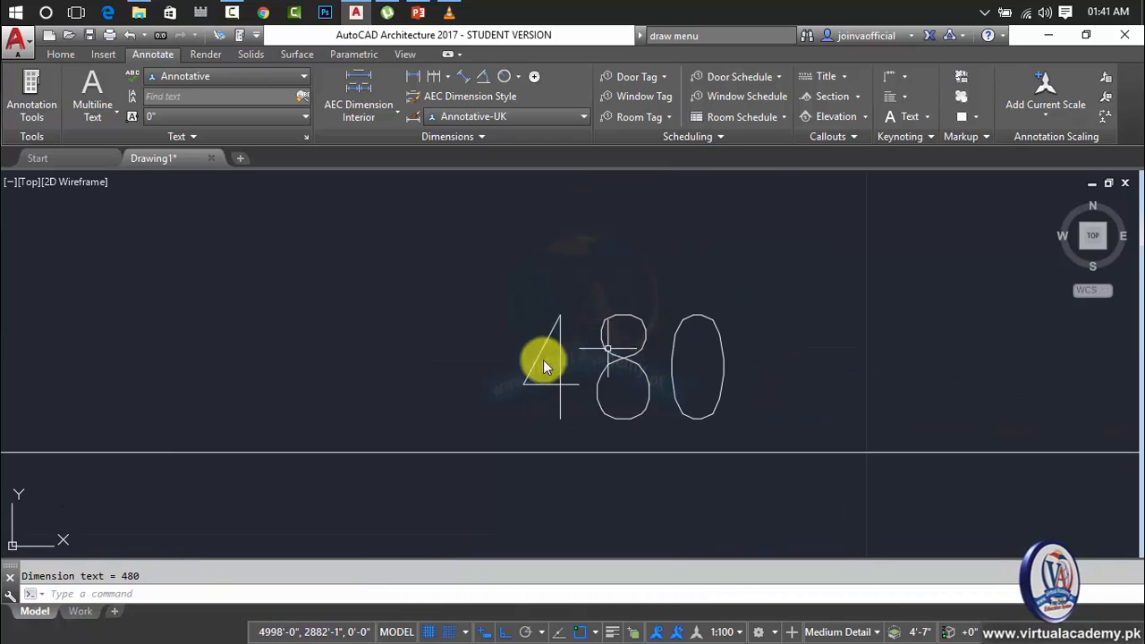
pyautogui.click(493, 278)
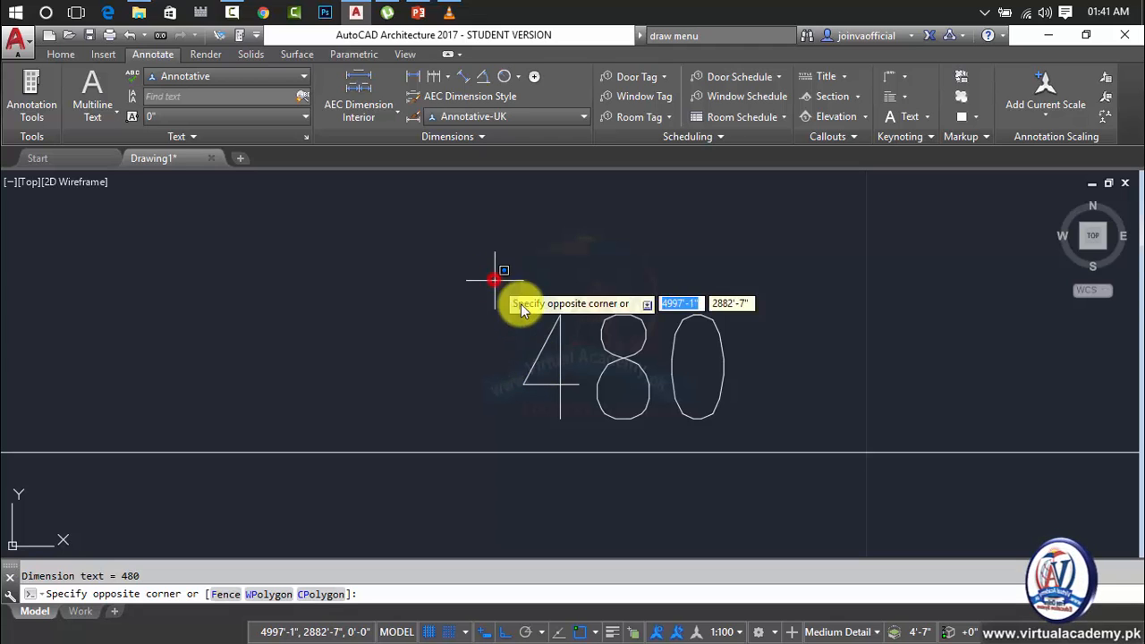
pyautogui.click(743, 423)
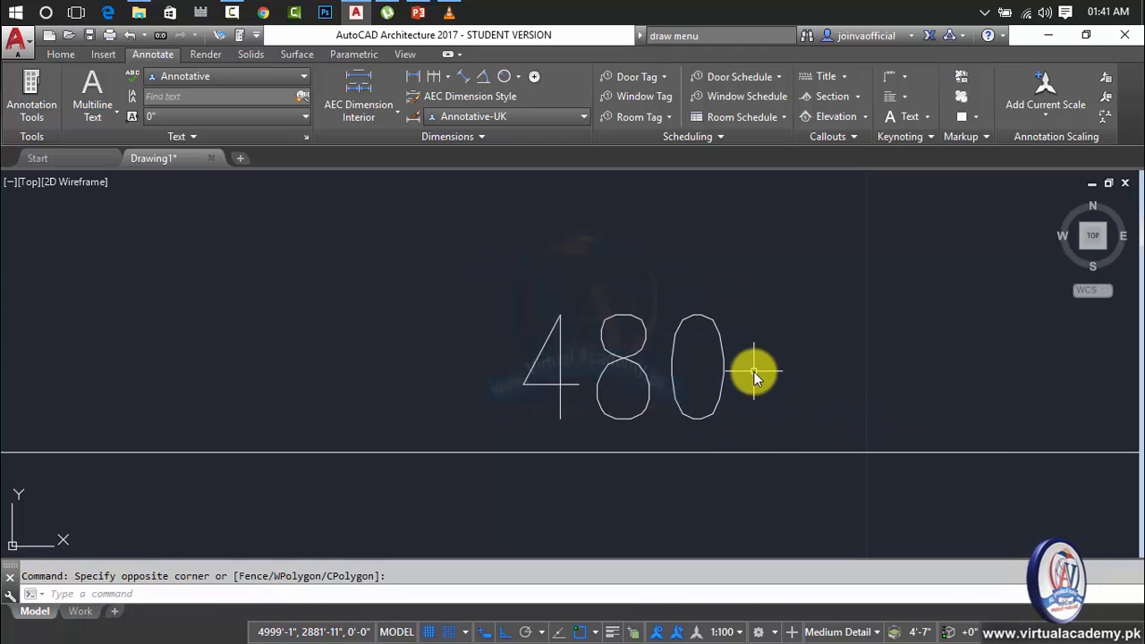
pyautogui.press('Escape')
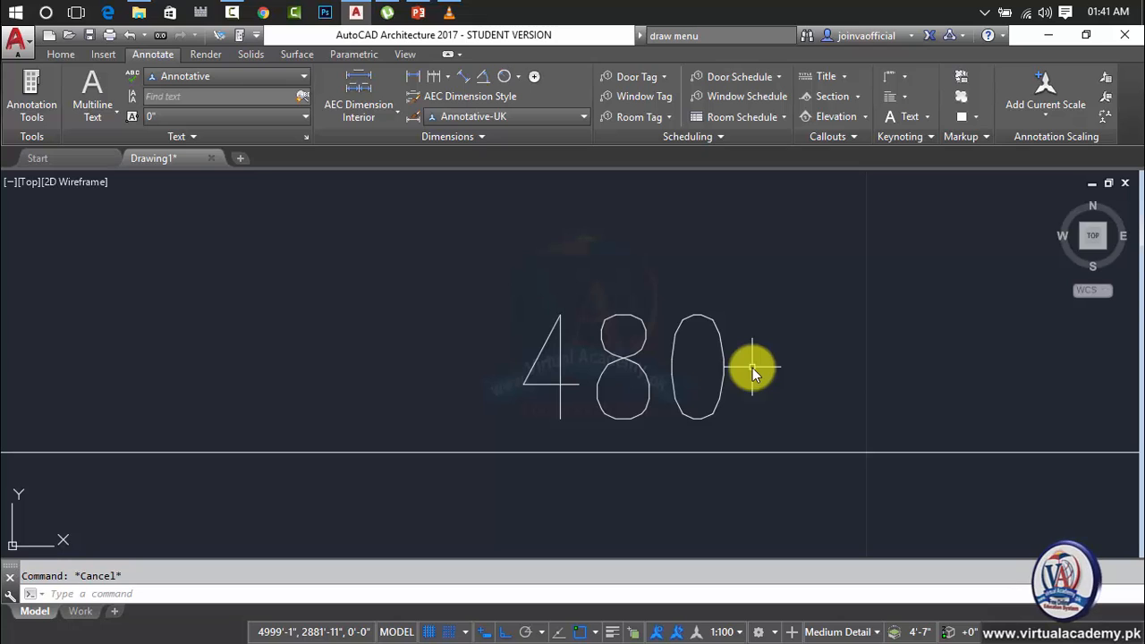
# Set the linear dimension unit format in the Annotative-UK style overrides to Architectural with 0'-0" precision.
pyautogui.write('D')
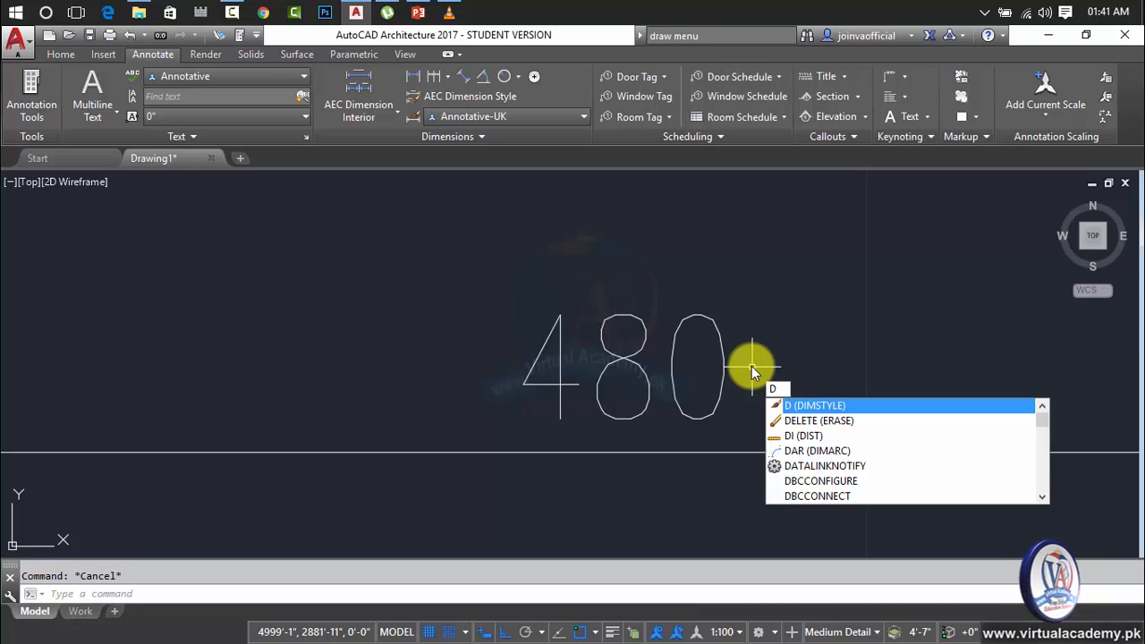
pyautogui.press('Return')
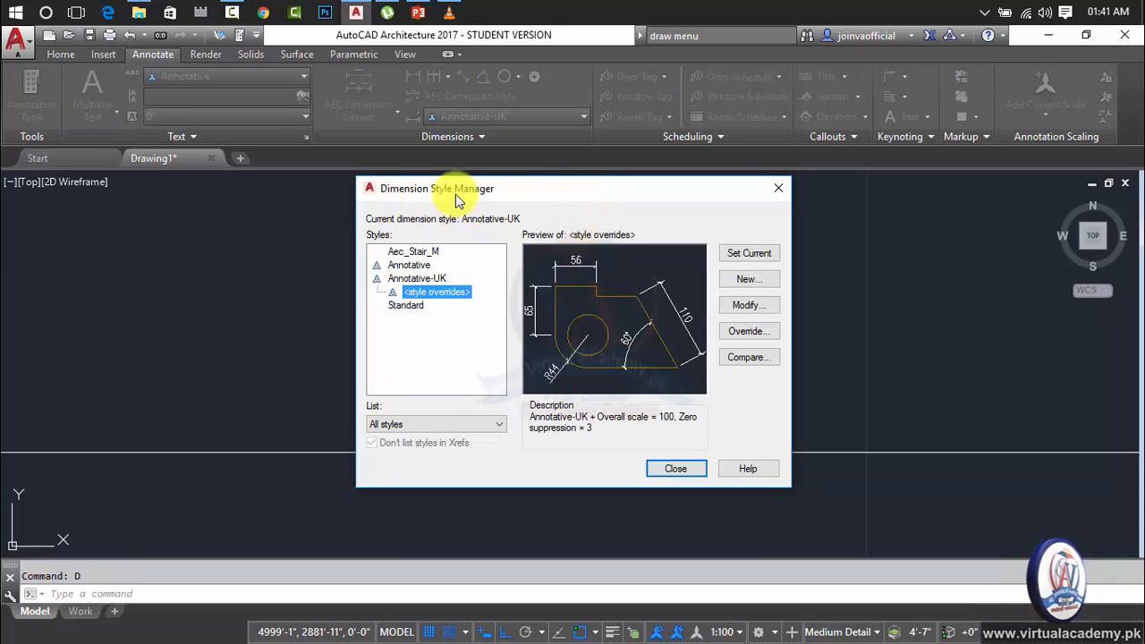
pyautogui.click(740, 307)
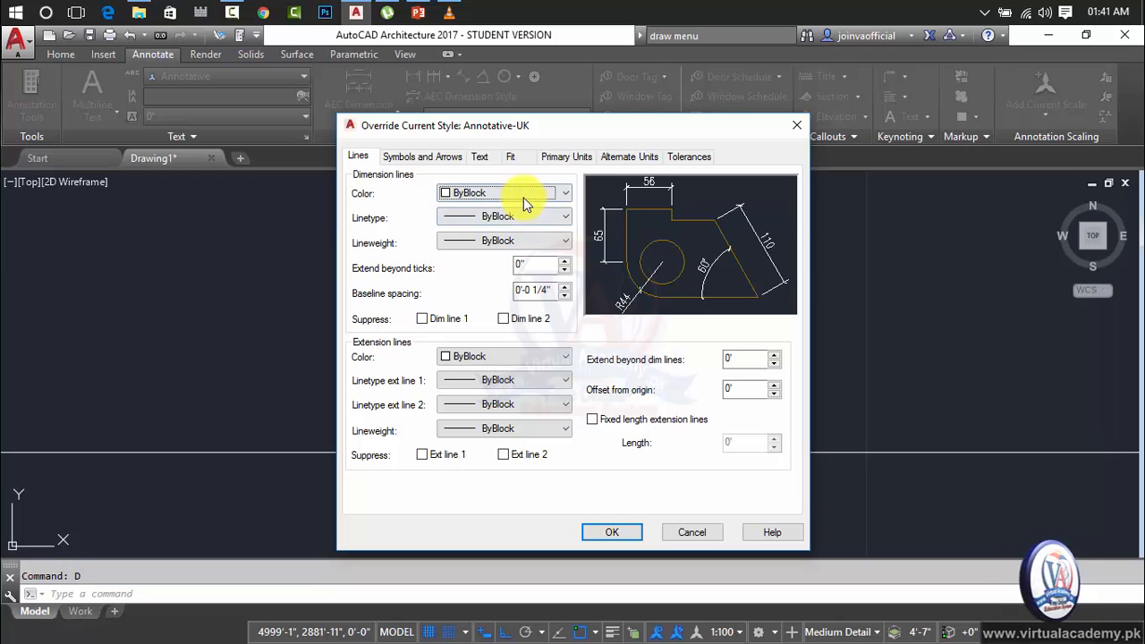
pyautogui.click(571, 159)
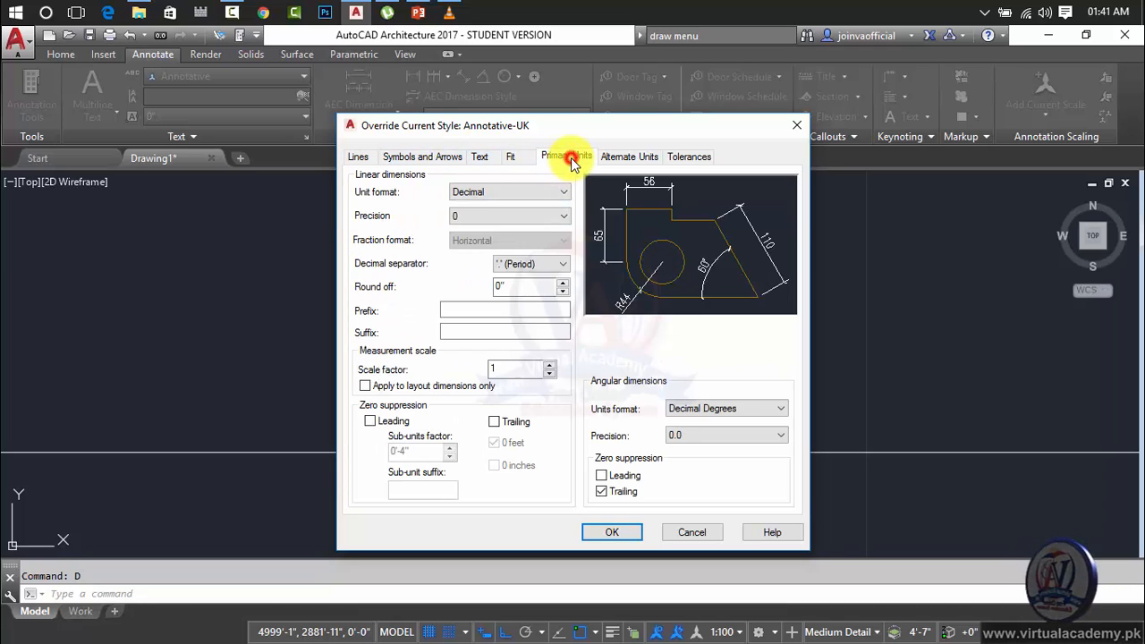
pyautogui.click(547, 193)
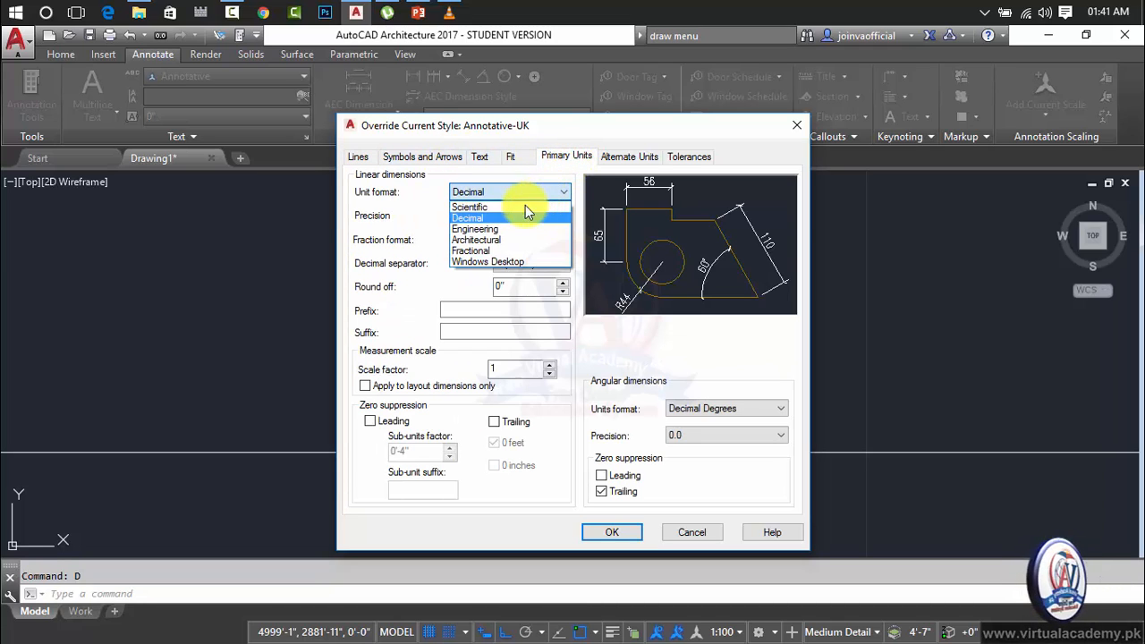
pyautogui.click(514, 239)
pyautogui.click(512, 216)
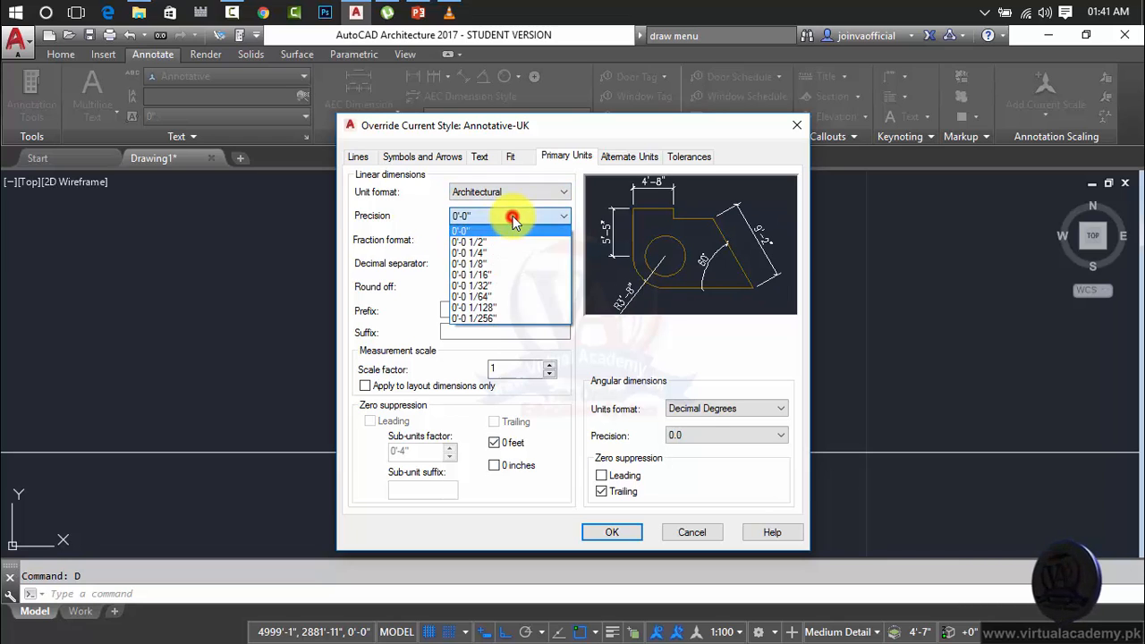
pyautogui.click(512, 219)
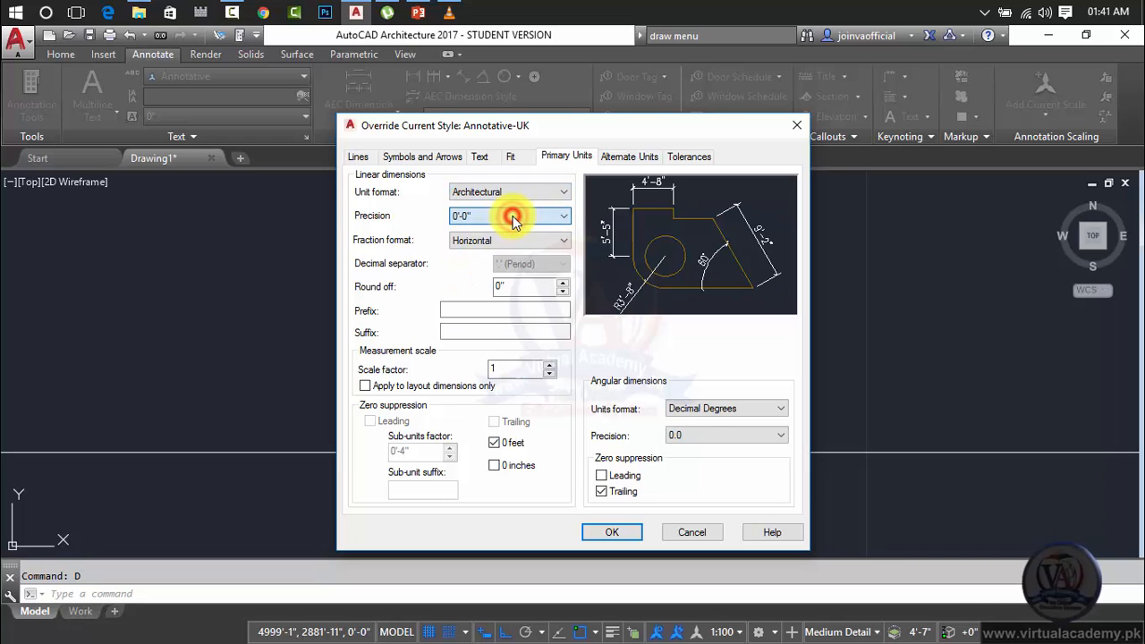
pyautogui.click(615, 532)
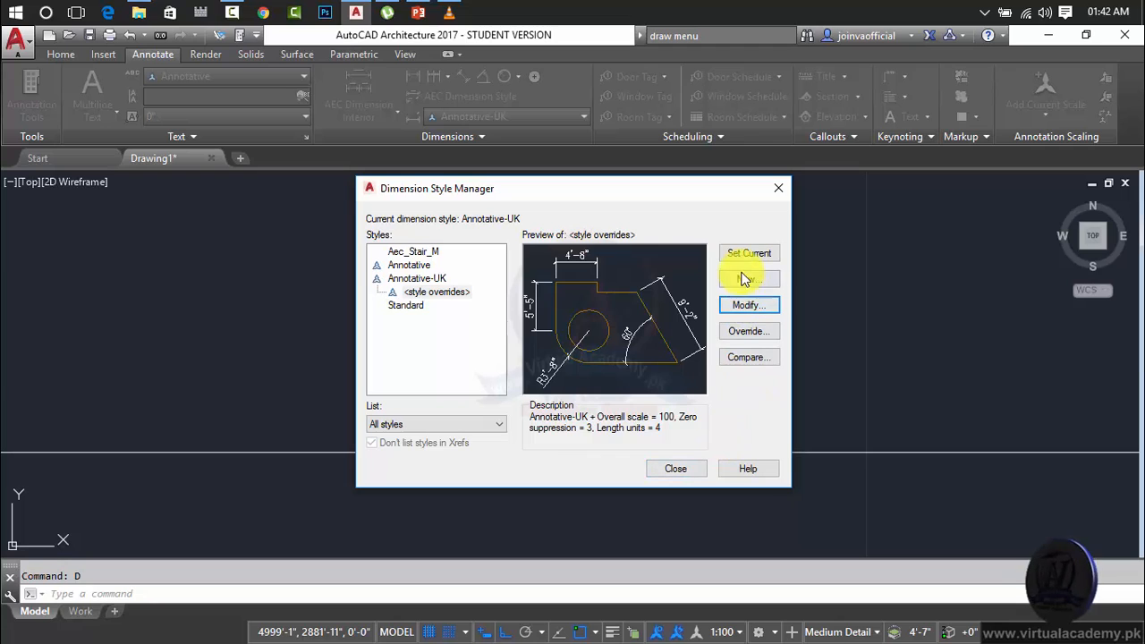
pyautogui.click(686, 471)
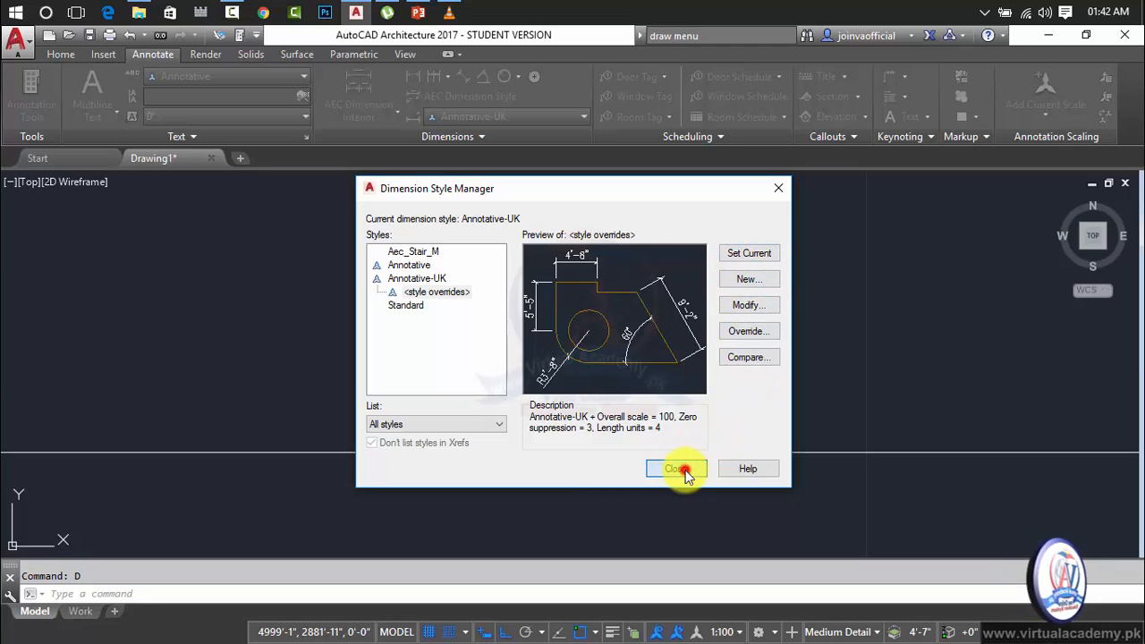
# Erase the old linear dimension and dimension the circle's center line again from endpoint to endpoint, placing it above the line.
pyautogui.click(706, 309)
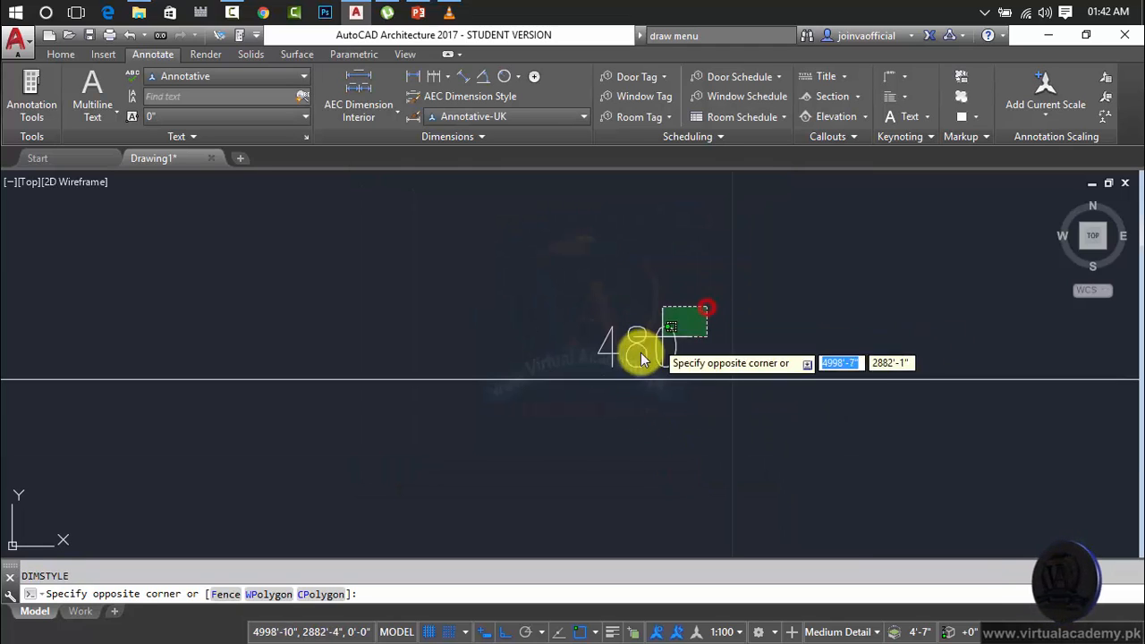
pyautogui.click(633, 387)
pyautogui.press('Delete')
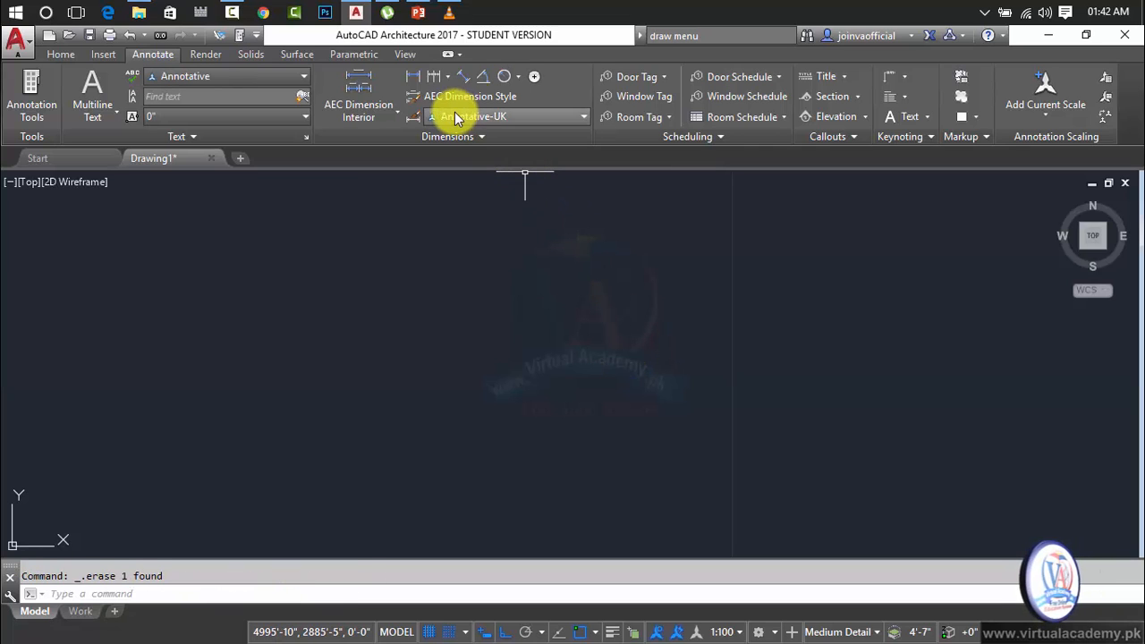
pyautogui.click(412, 76)
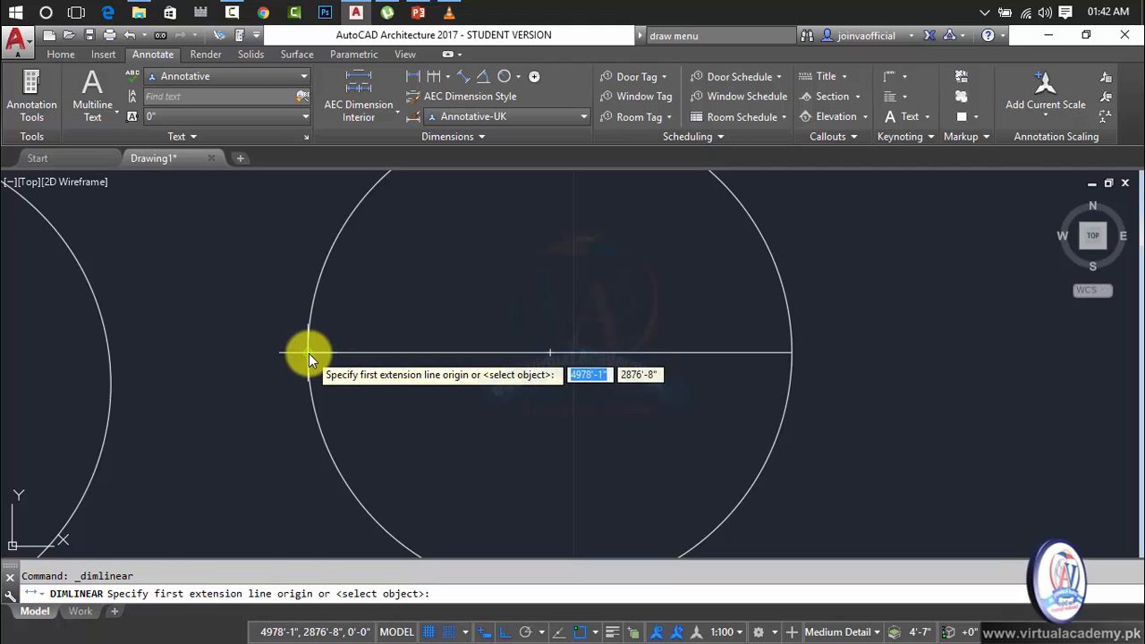
pyautogui.click(309, 353)
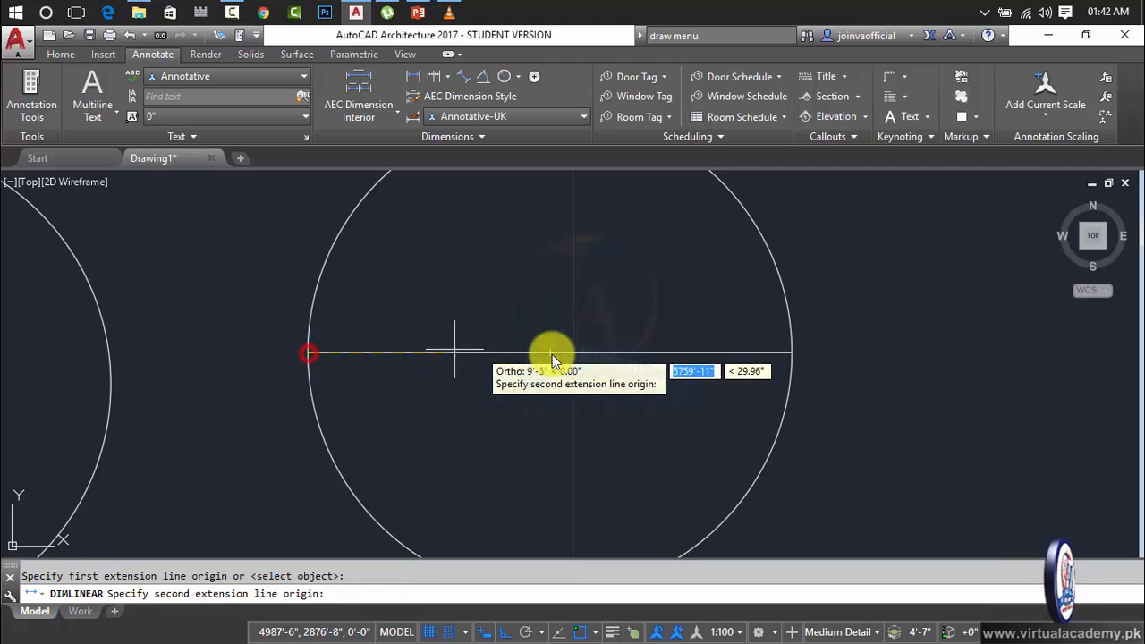
pyautogui.click(789, 353)
pyautogui.click(716, 304)
# Inspect the text of the new linear dimension above the rightmost circle's center line and erase that dimension.
pyautogui.scroll(5, 507, 291)
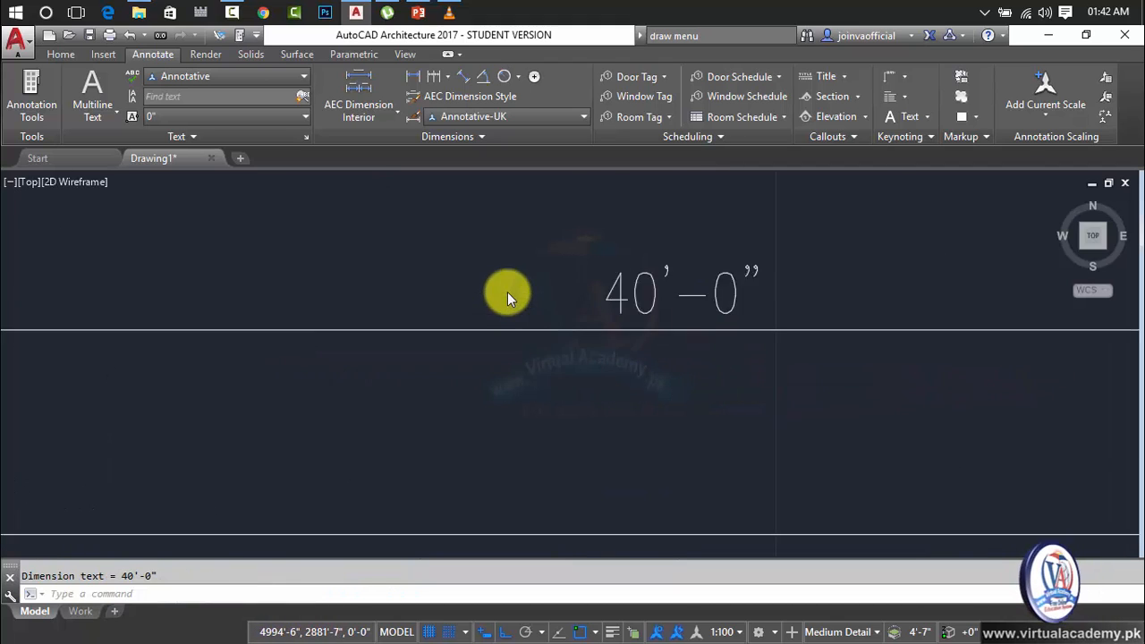
pyautogui.scroll(2, 507, 291)
pyautogui.click(944, 237)
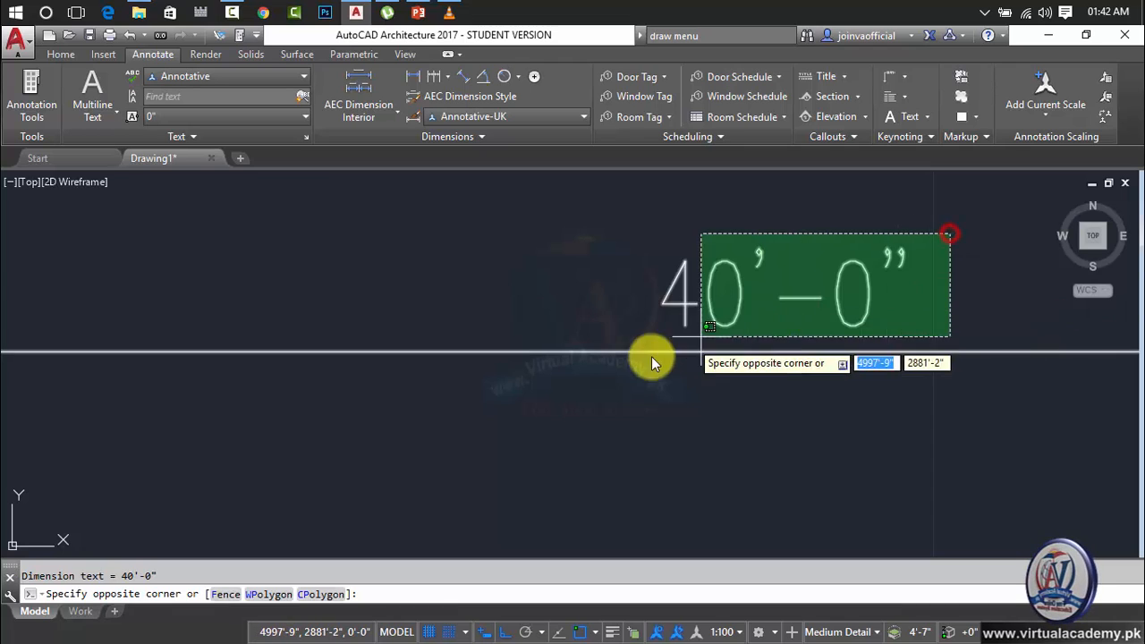
pyautogui.click(578, 379)
pyautogui.press('Delete')
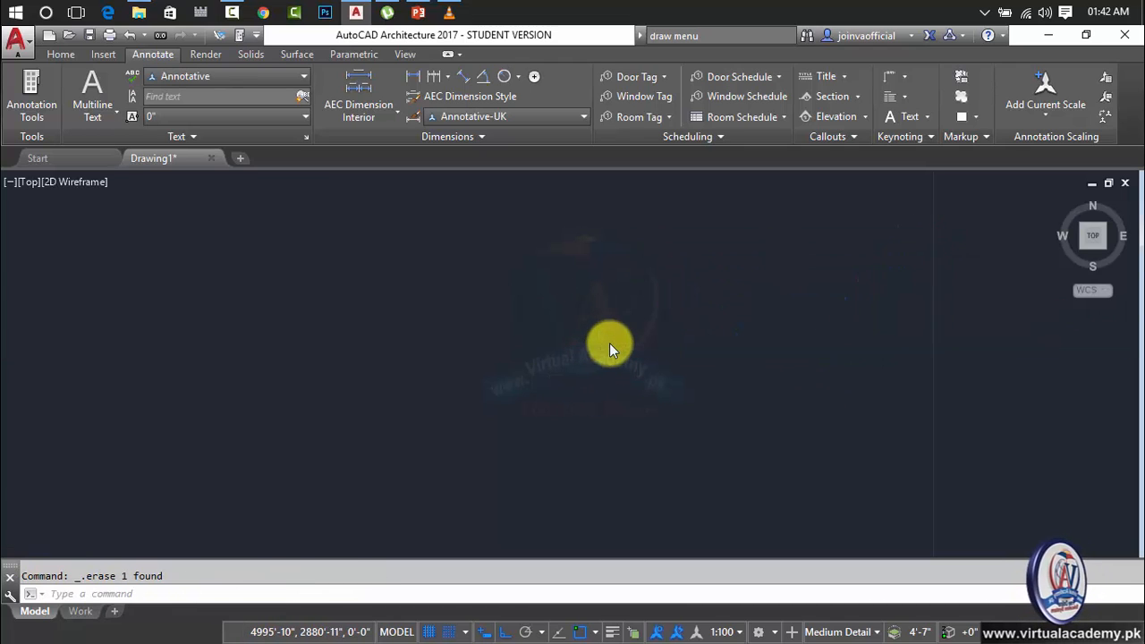
pyautogui.scroll(-5, 626, 329)
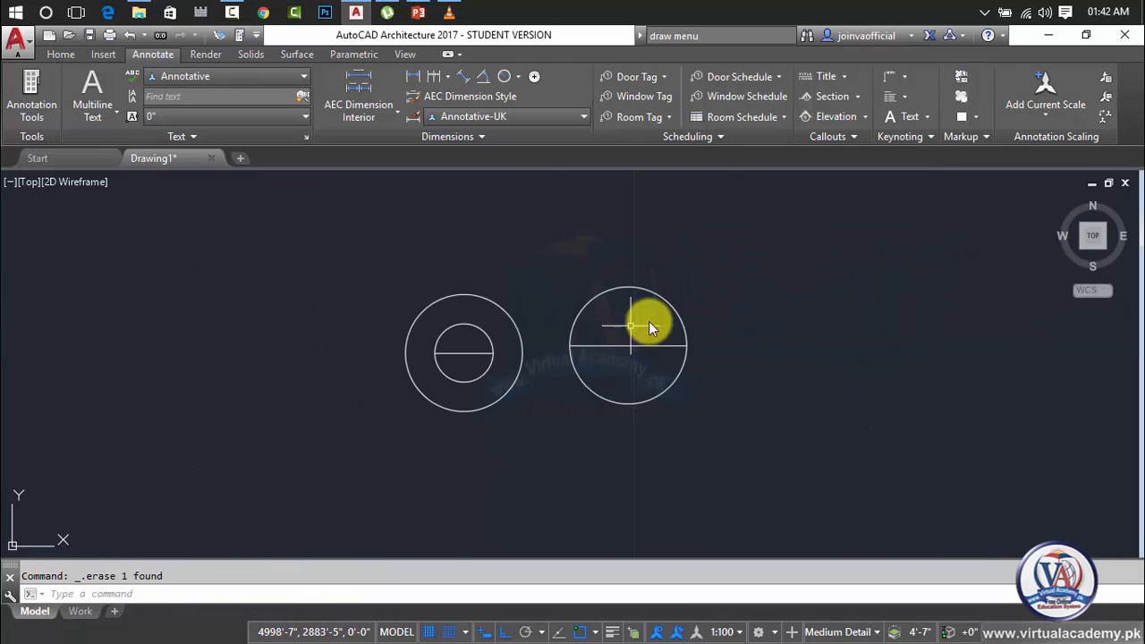
pyautogui.click(774, 374)
pyautogui.press('Escape')
pyautogui.scroll(4, 617, 385)
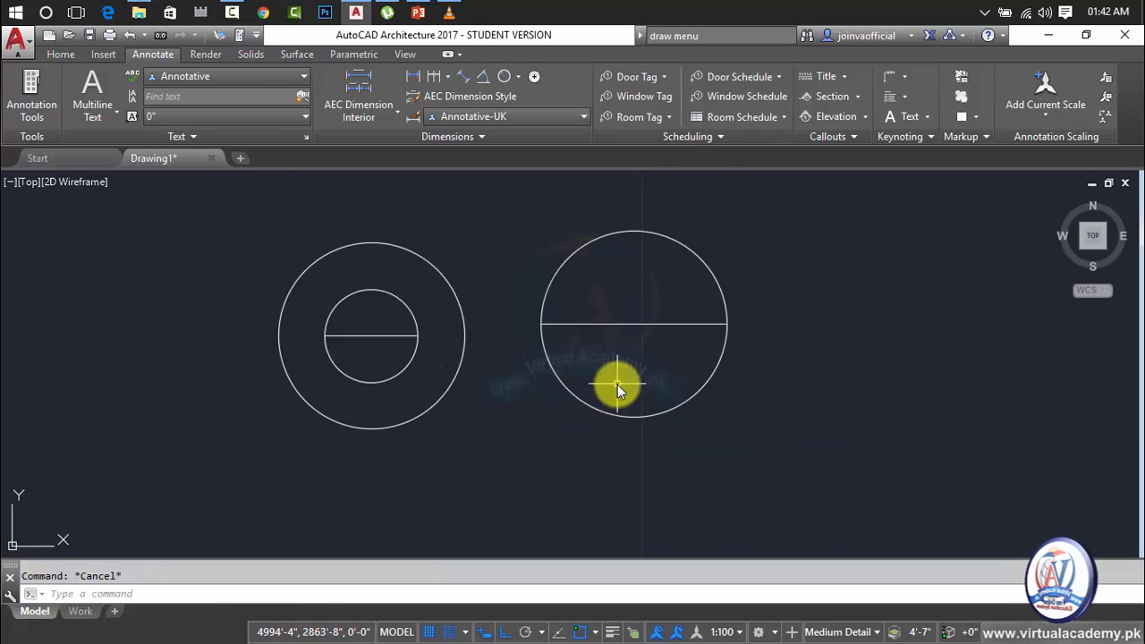
pyautogui.write('tr')
pyautogui.press('Return')
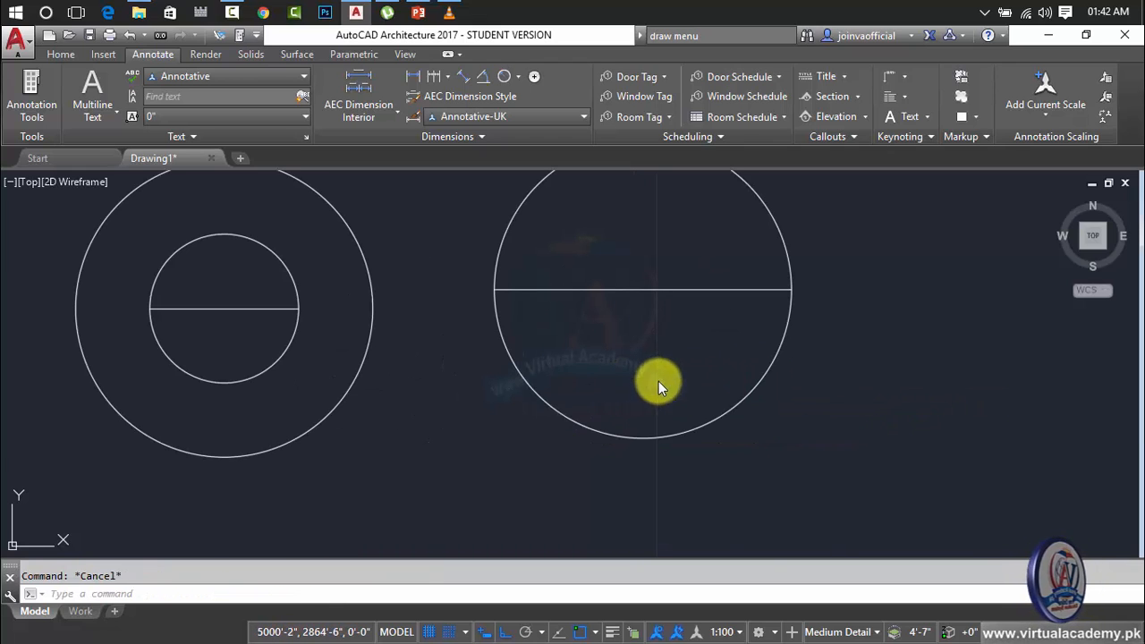
pyautogui.click(838, 351)
pyautogui.click(494, 433)
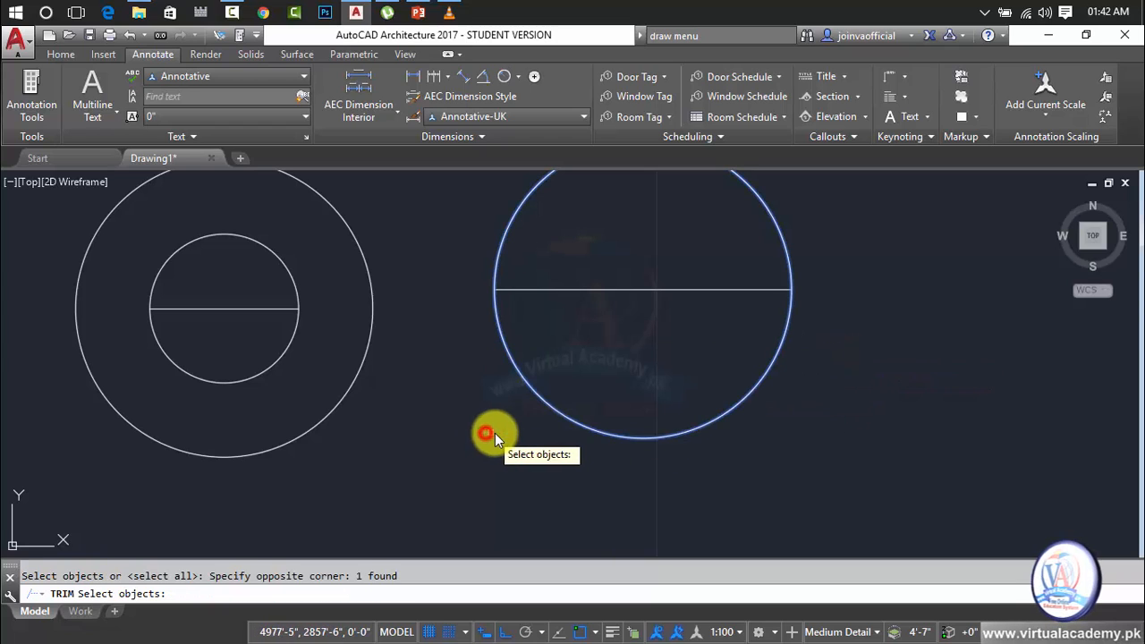
pyautogui.press('Return')
pyautogui.rightClick(449, 422)
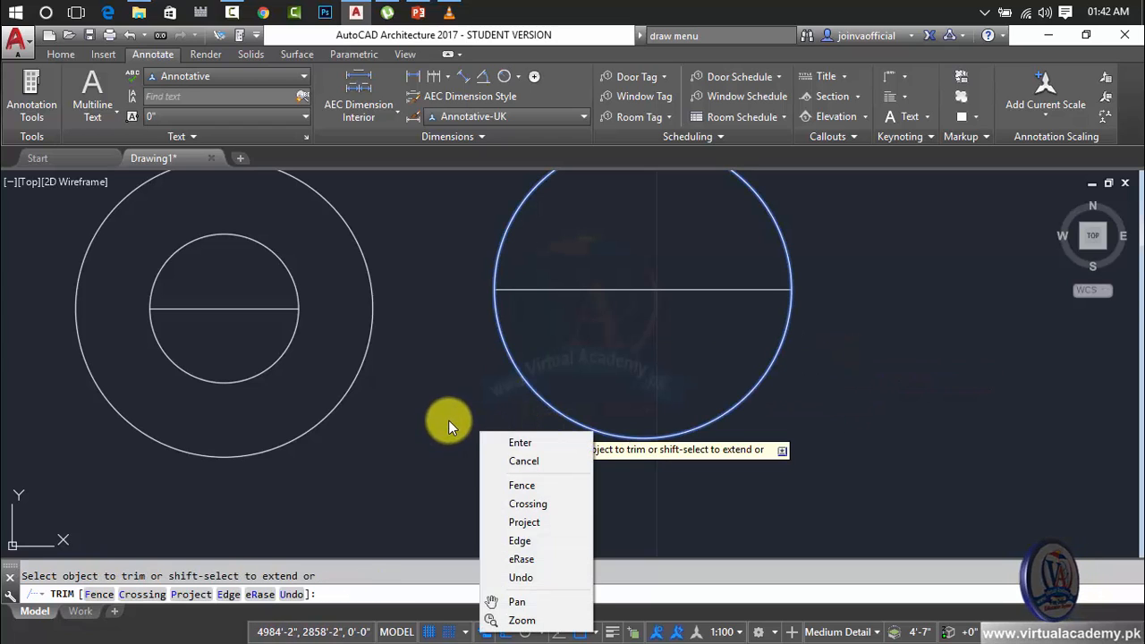
pyautogui.click(492, 438)
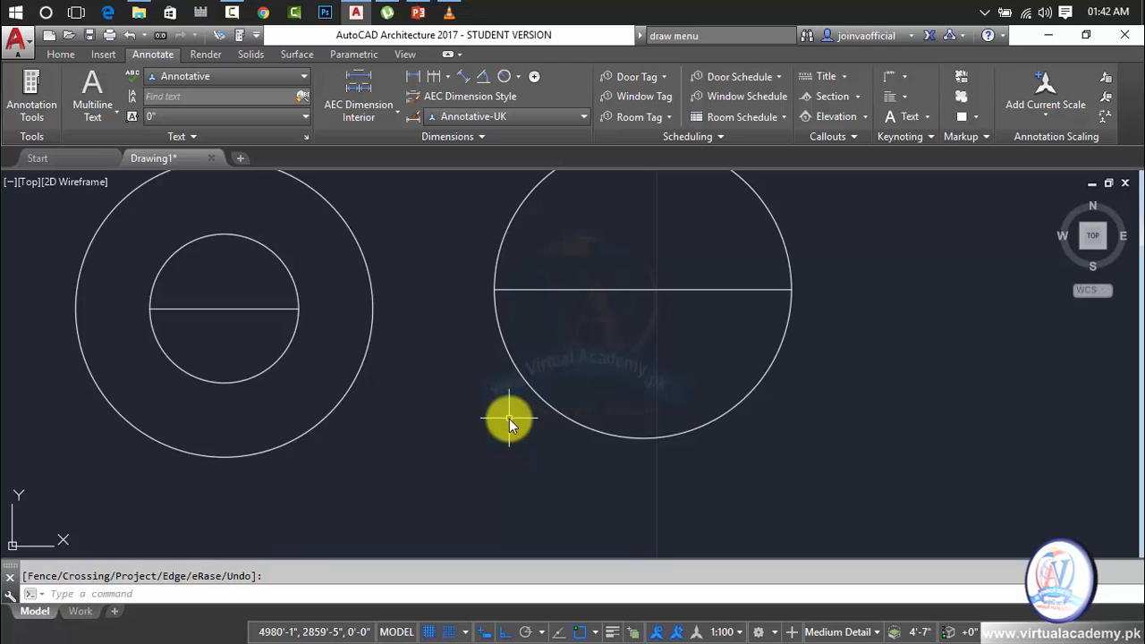
# Trim away the lower half of the rightmost circle at its center line, using all objects as cutting edges.
pyautogui.press('Escape')
pyautogui.write('tr')
pyautogui.press('Return')
pyautogui.press('Return')
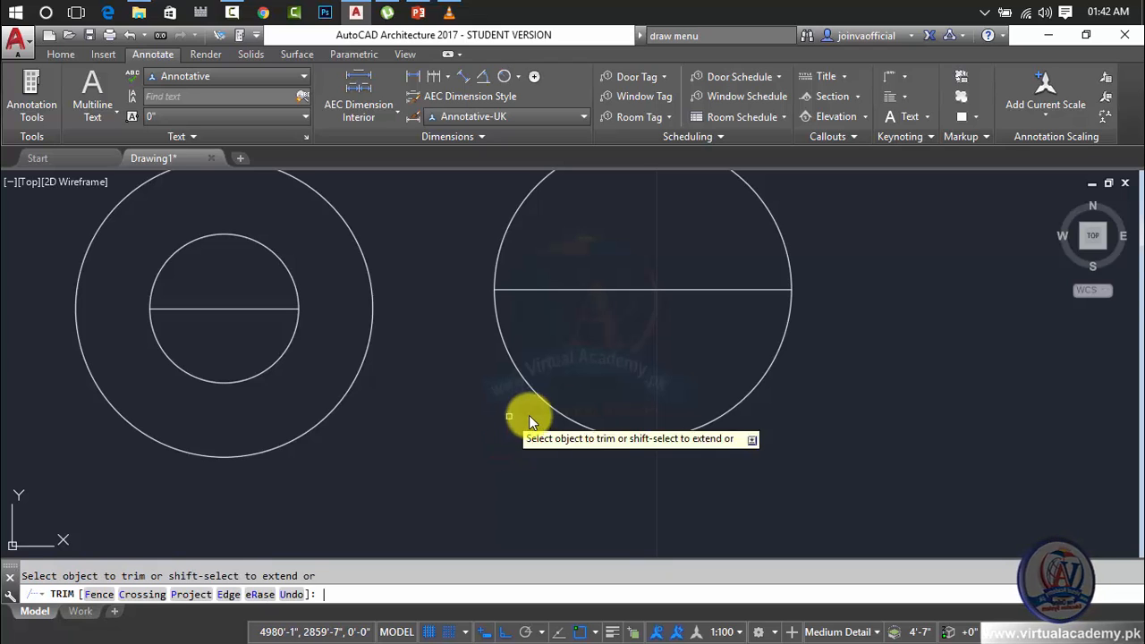
pyautogui.click(826, 372)
pyautogui.click(390, 438)
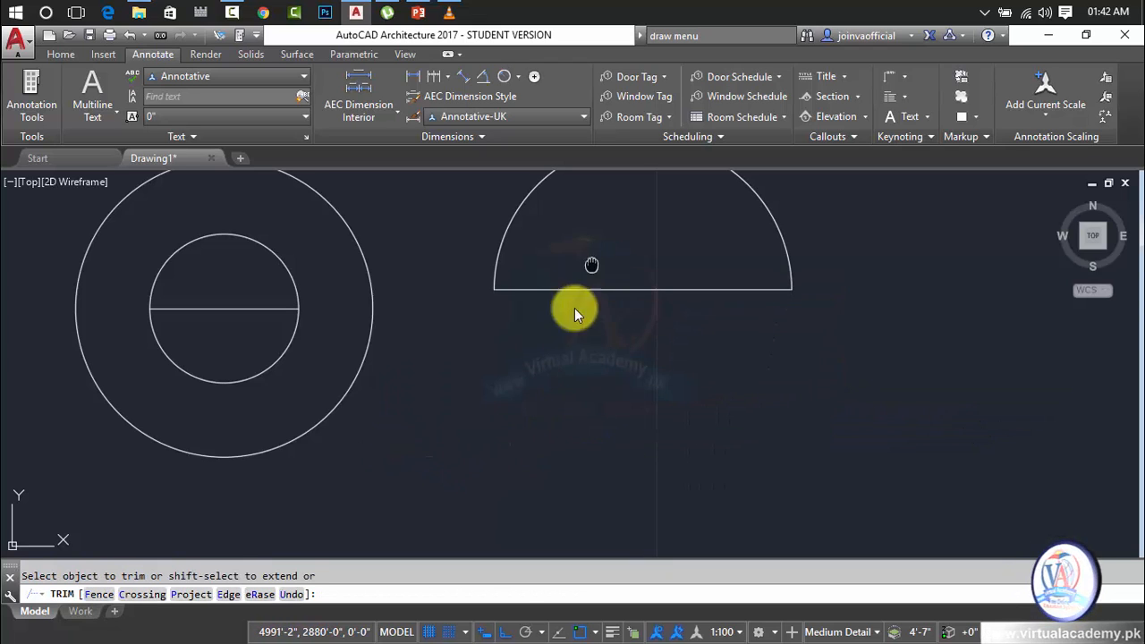
pyautogui.moveTo(574, 308); pyautogui.dragTo(534, 356, button='middle')
pyautogui.press('Escape')
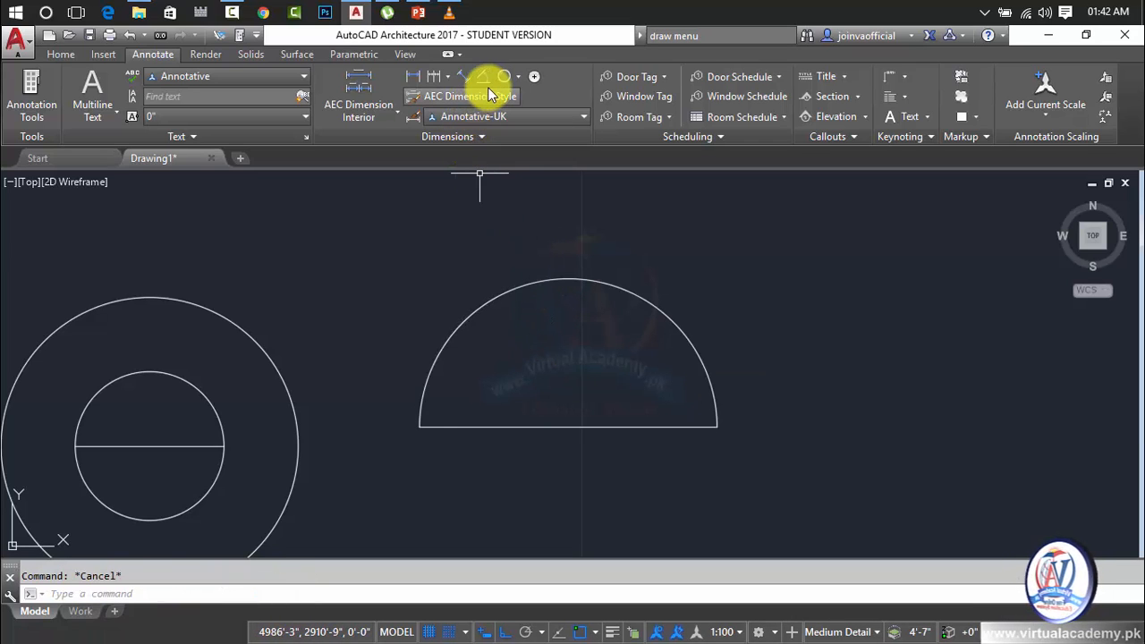
# Add a radius dimension to the upper-left part of the half circle's arc, with its text outside the arc, and inspect it.
pyautogui.click(447, 78)
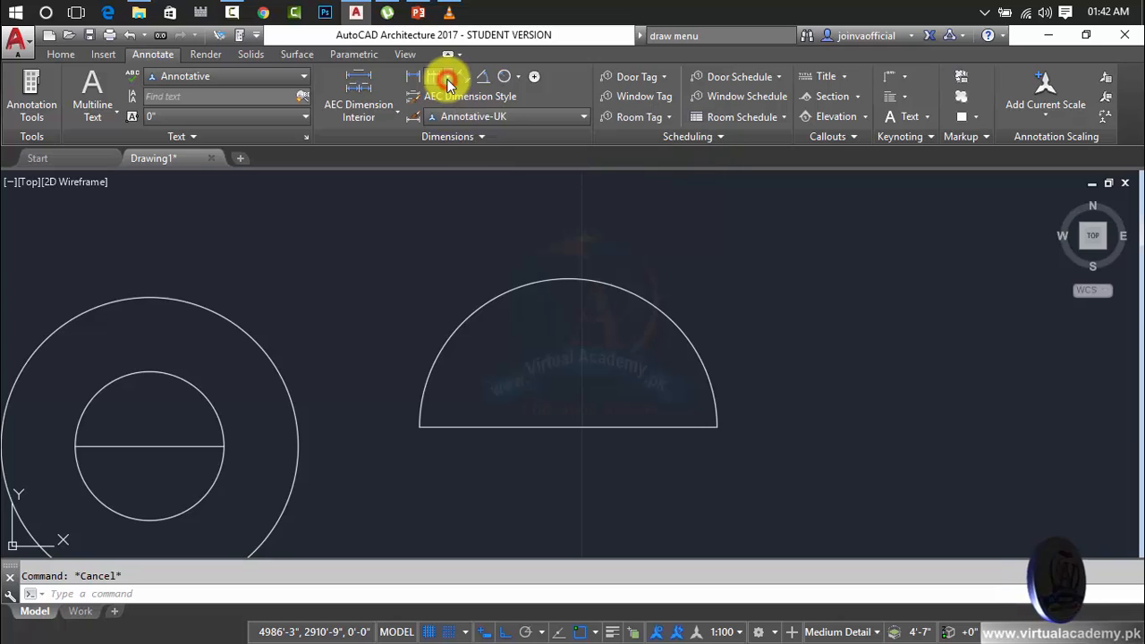
pyautogui.click(447, 78)
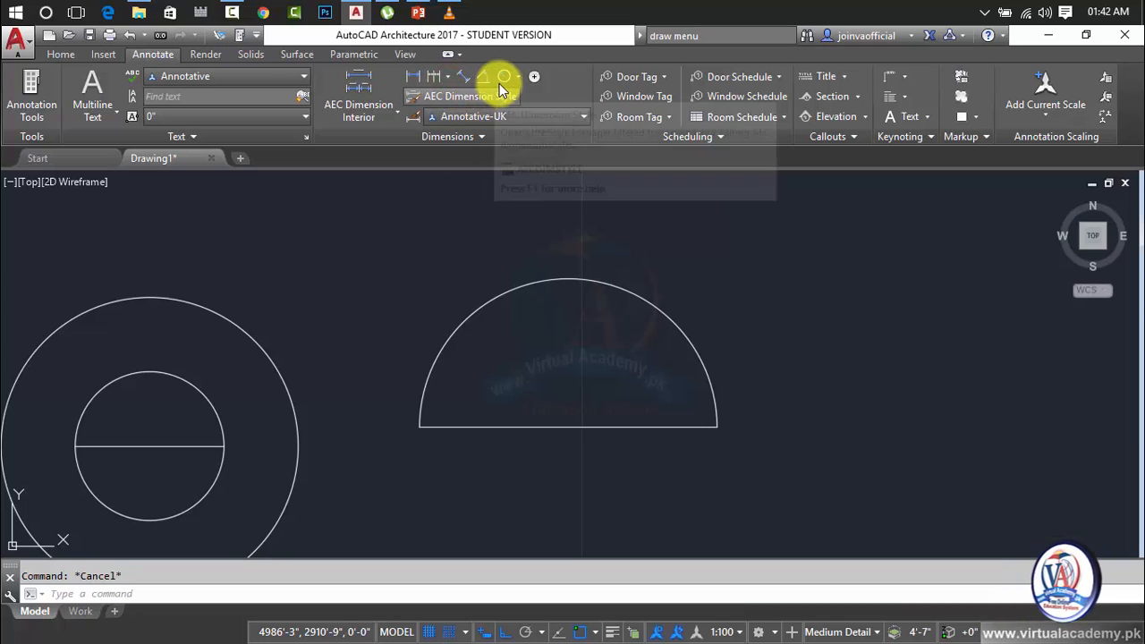
pyautogui.click(505, 78)
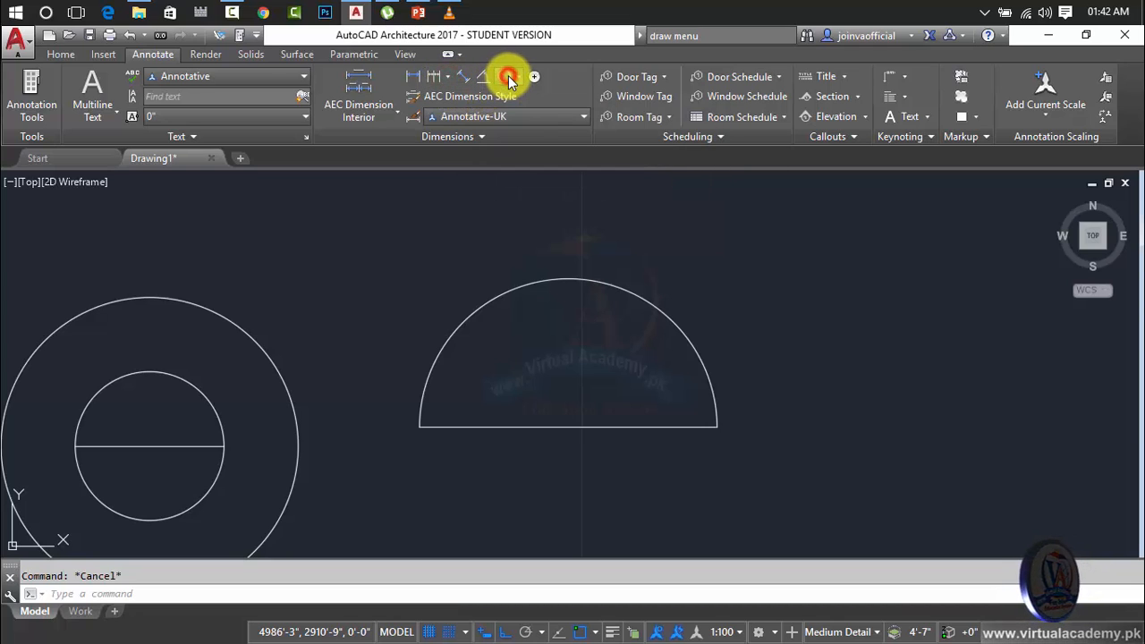
pyautogui.click(518, 289)
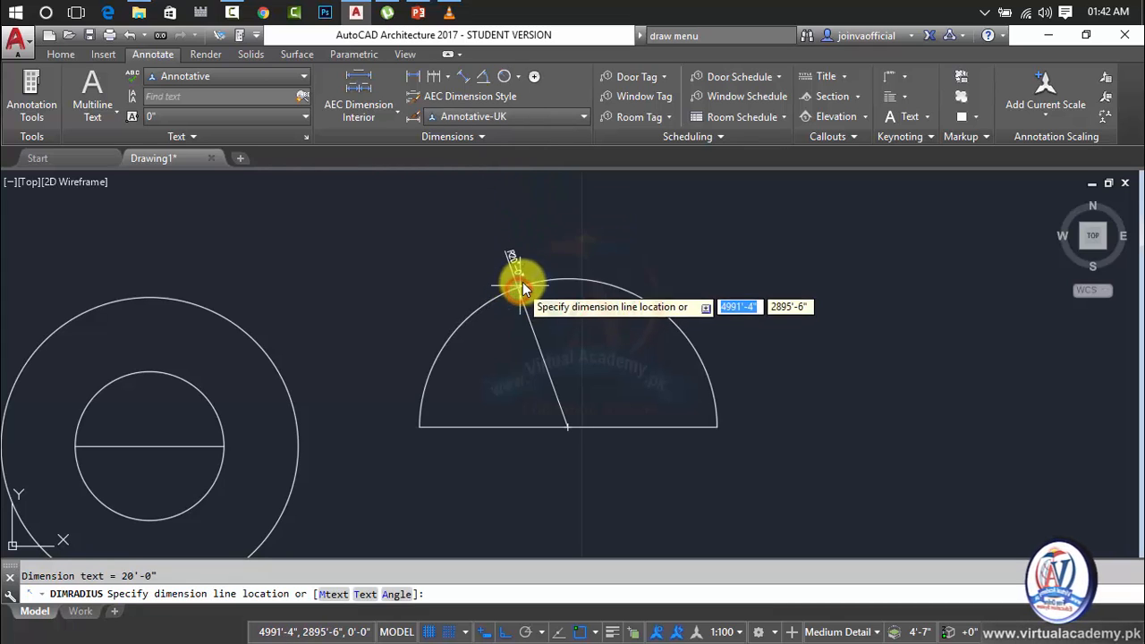
pyautogui.scroll(6, 517, 290)
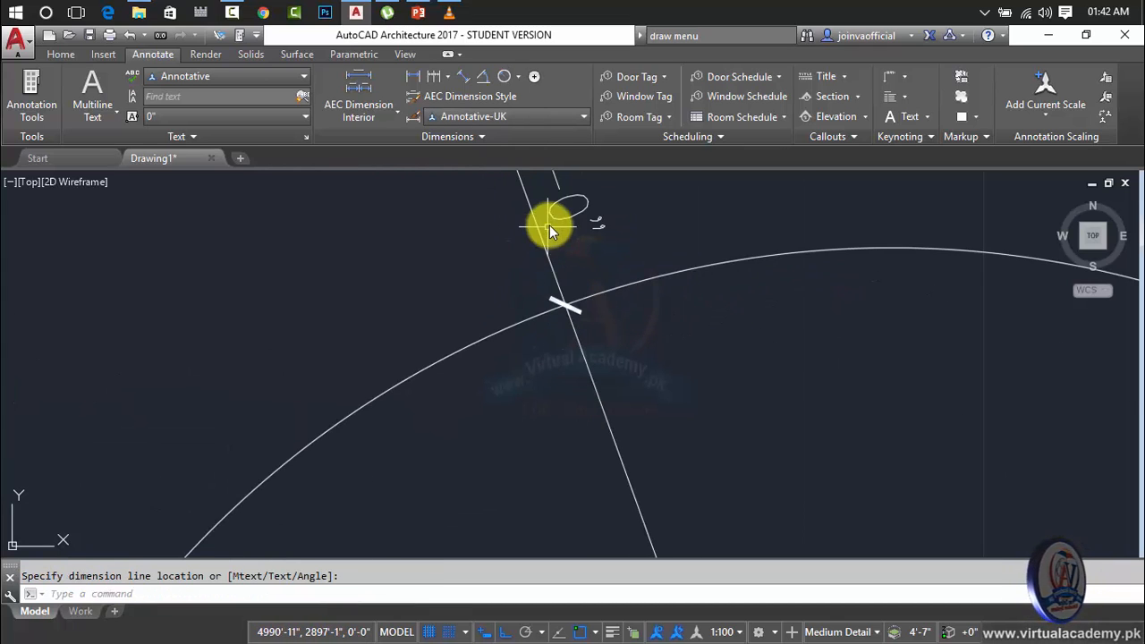
pyautogui.scroll(-5, 493, 284)
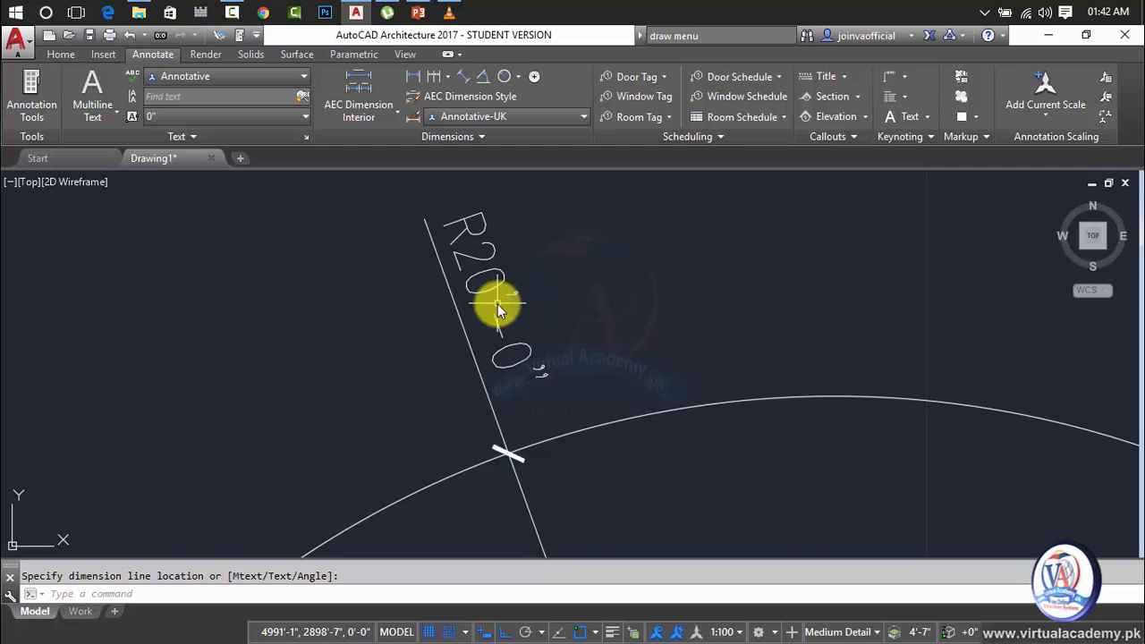
pyautogui.moveTo(743, 278); pyautogui.dragTo(1084, 269, button='middle')
pyautogui.scroll(-4, 803, 320)
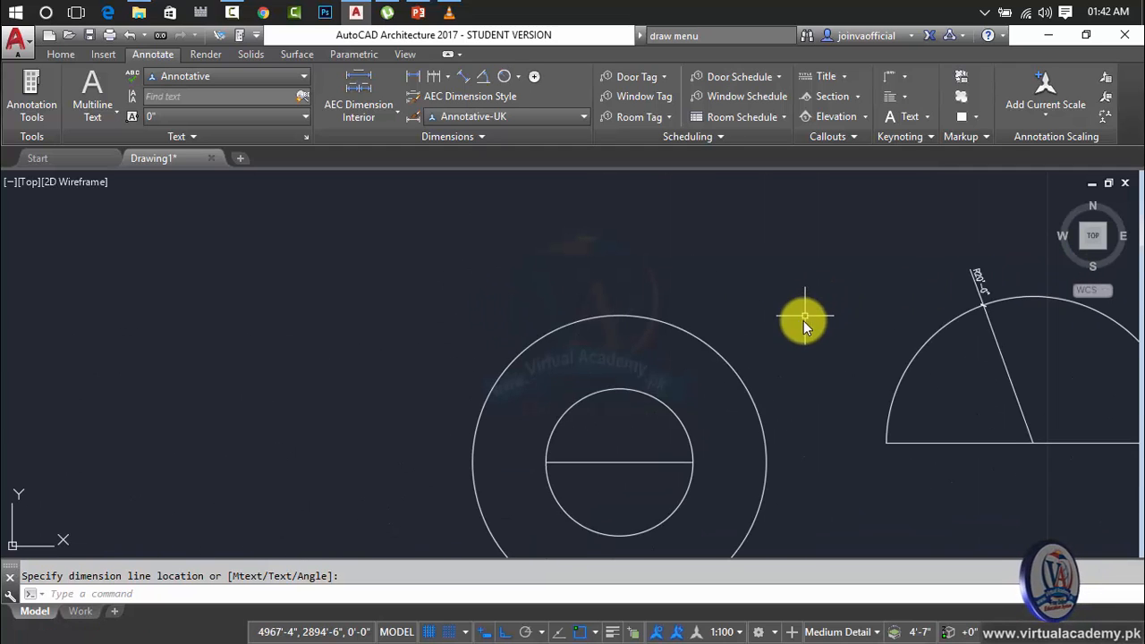
pyautogui.moveTo(803, 320); pyautogui.dragTo(531, 263, button='middle')
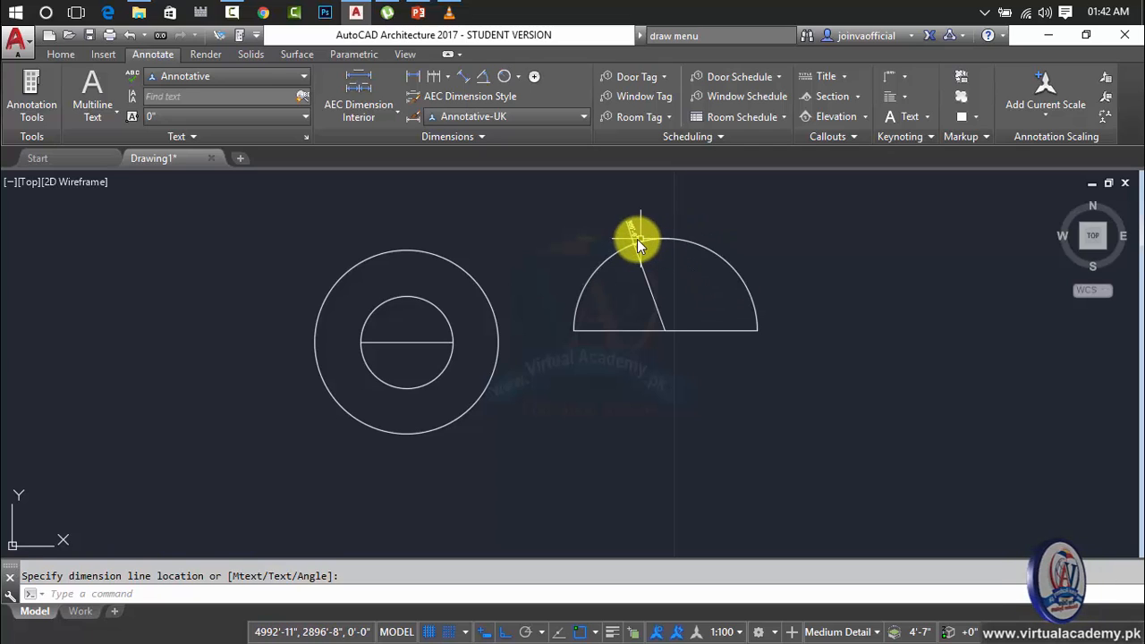
# Add a diameter dimension to the upper-right part of the half circle's arc, with its text outside the arc, and inspect it.
pyautogui.click(646, 211)
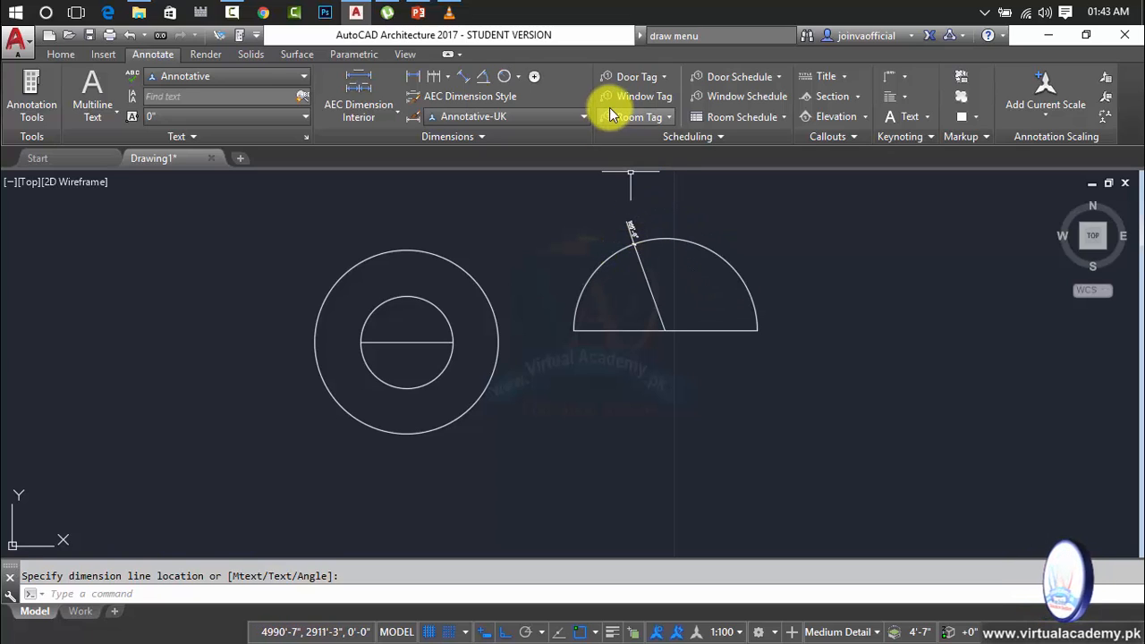
pyautogui.click(518, 79)
pyautogui.click(533, 135)
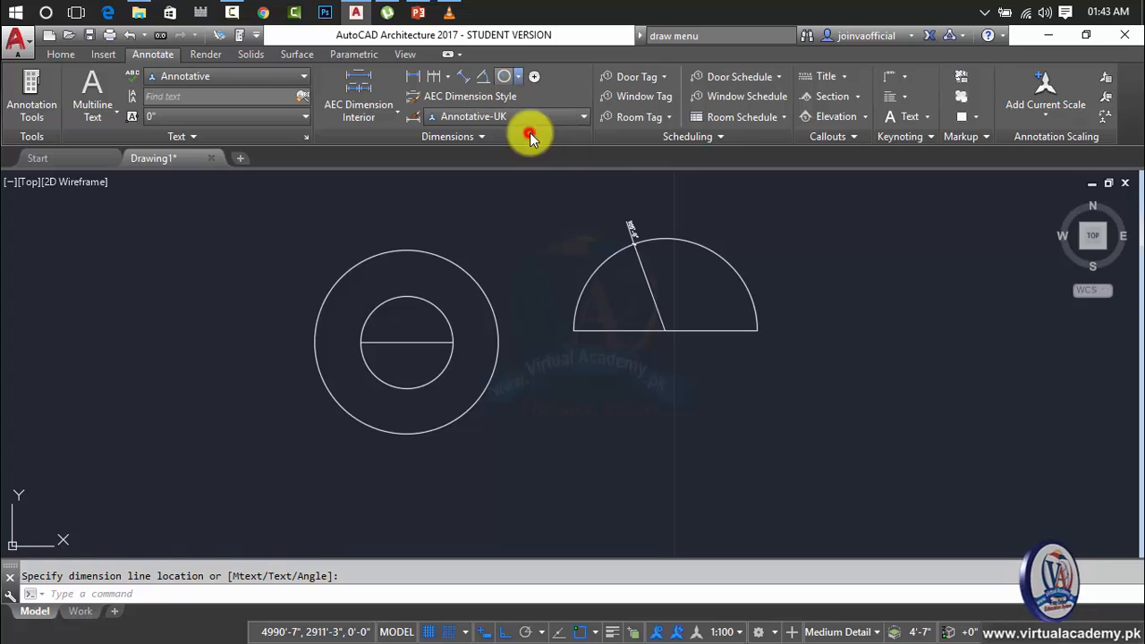
pyautogui.click(692, 244)
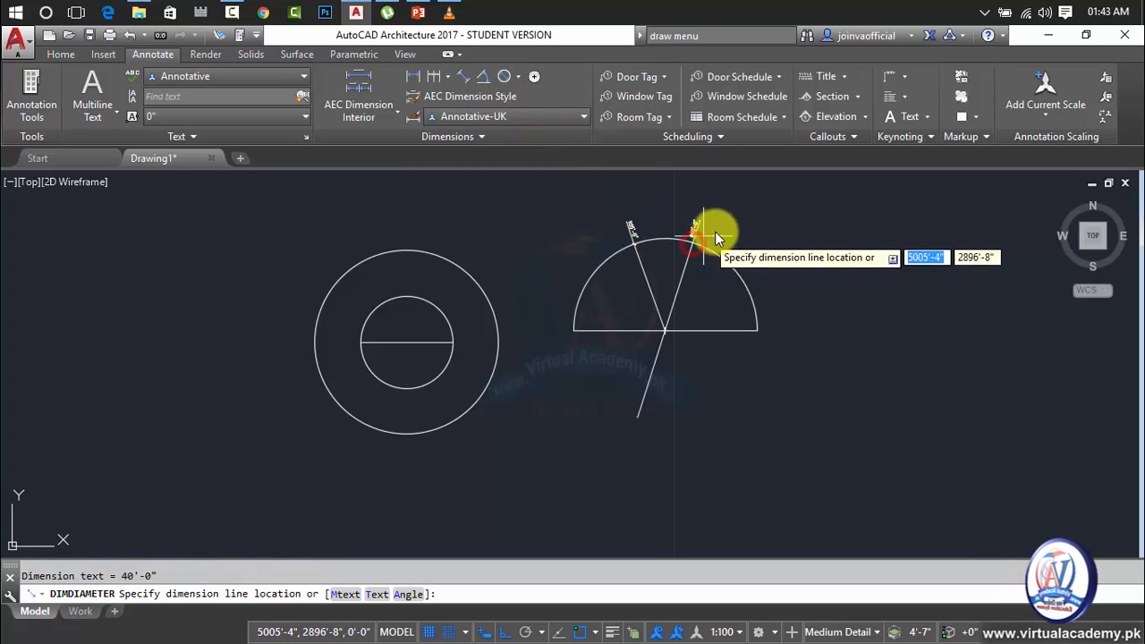
pyautogui.click(742, 223)
pyautogui.scroll(8, 700, 223)
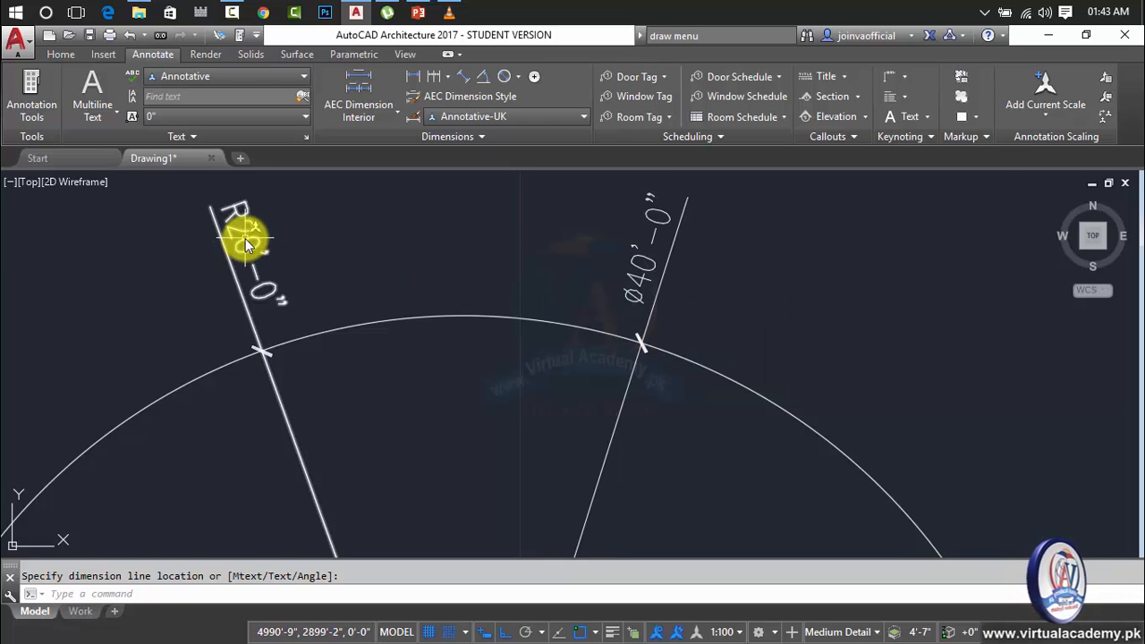
# Erase the radius and diameter dimensions as well as the half circle with its closing line.
pyautogui.click(779, 284)
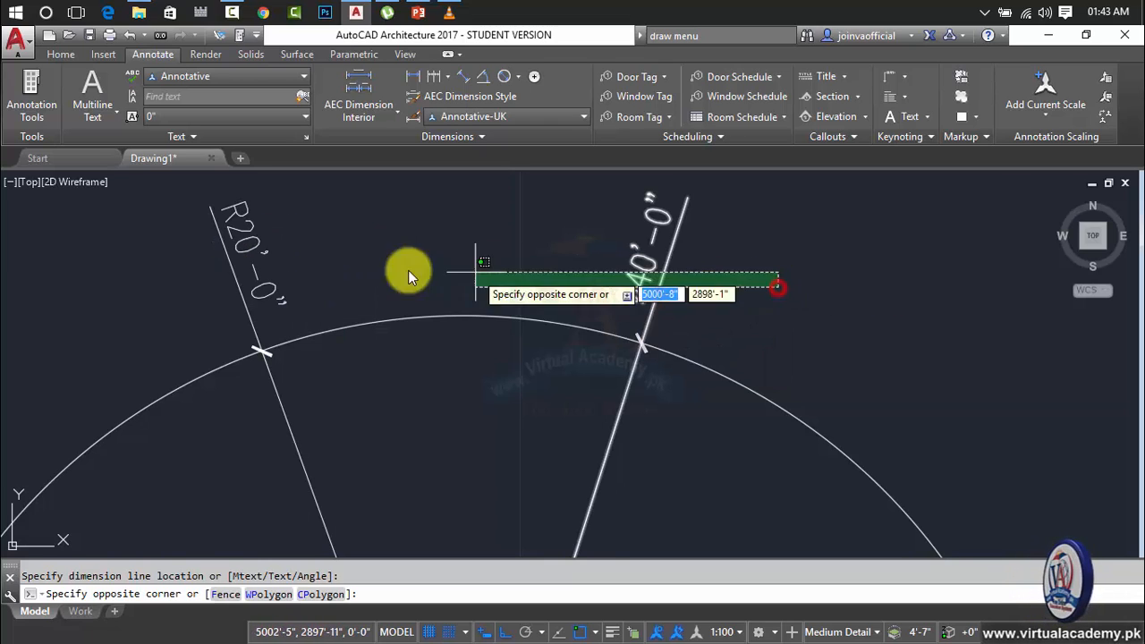
pyautogui.click(170, 244)
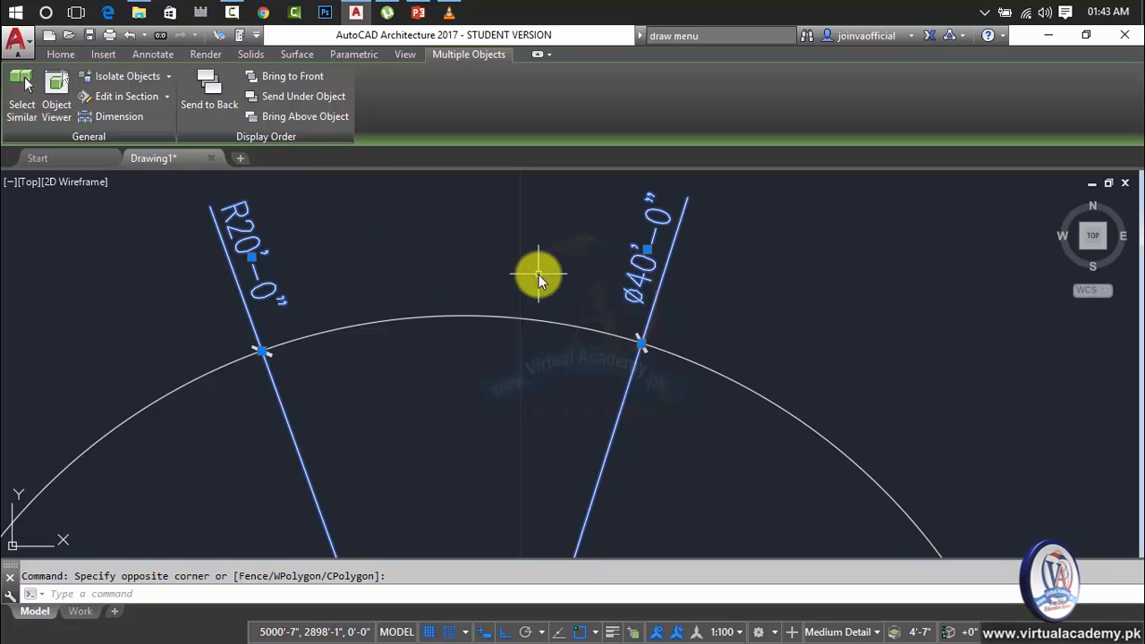
pyautogui.press('Delete')
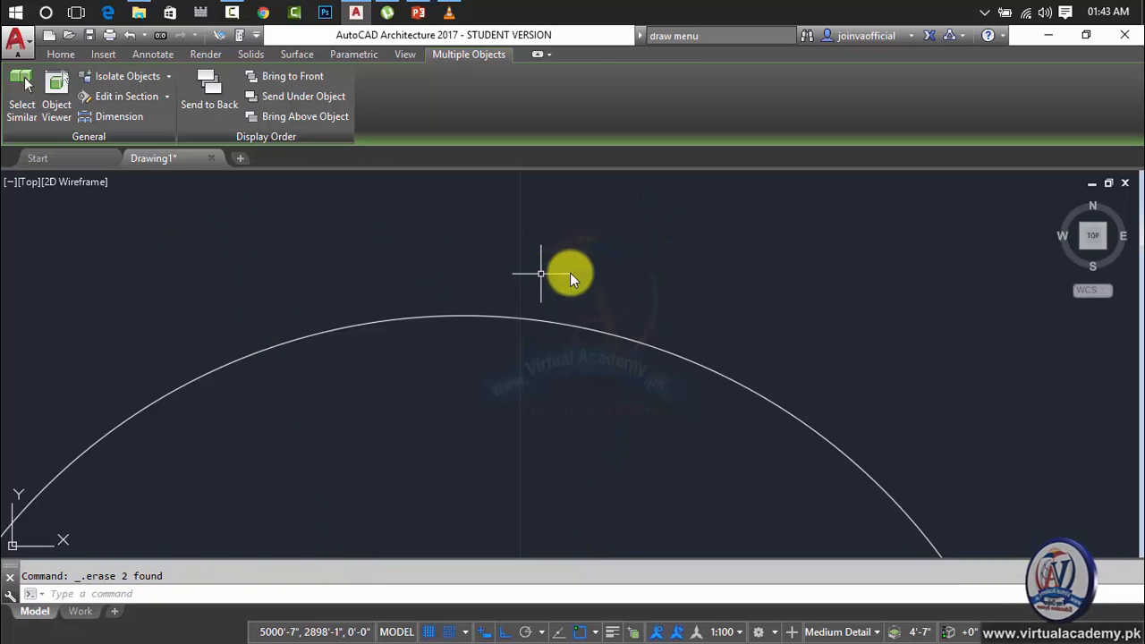
pyautogui.scroll(-5, 614, 274)
pyautogui.click(667, 286)
pyautogui.click(554, 443)
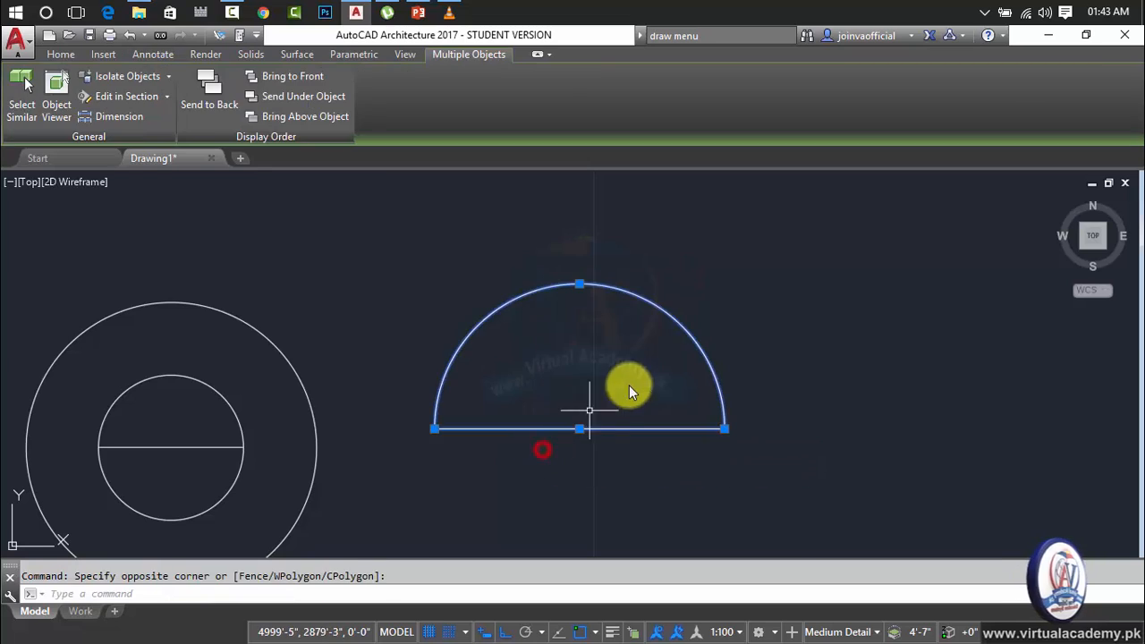
pyautogui.press('Delete')
# Erase the remaining two concentric circles and the line through the inner circle.
pyautogui.scroll(-2, 481, 264)
pyautogui.click(490, 253)
pyautogui.scroll(-3, 481, 264)
pyautogui.press('Escape')
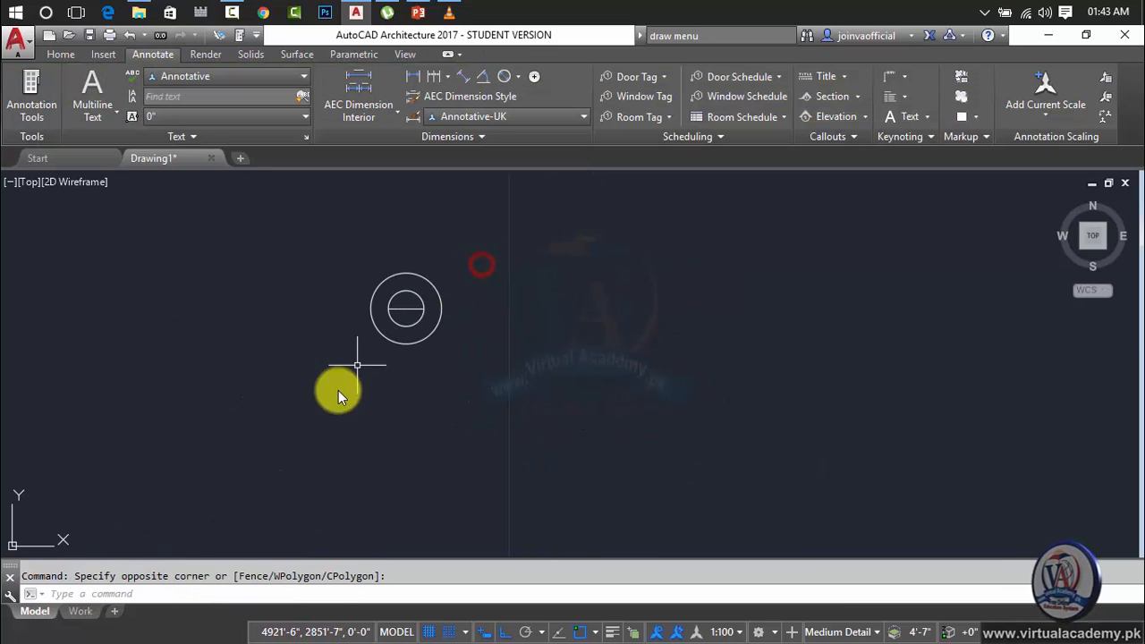
pyautogui.click(506, 273)
pyautogui.click(354, 366)
pyautogui.press('Delete')
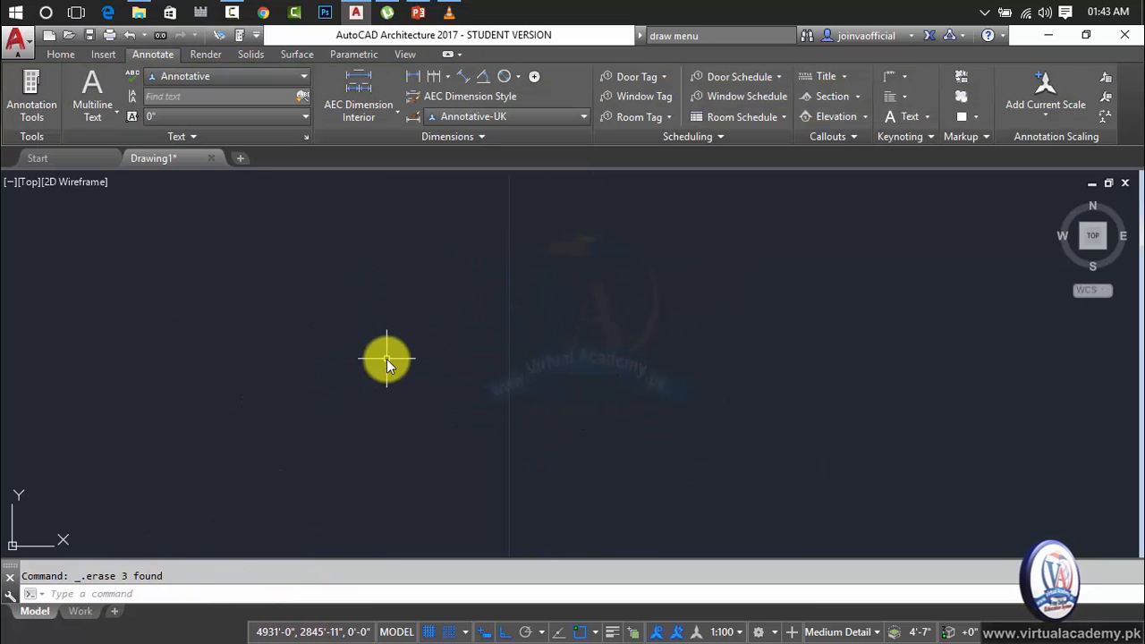